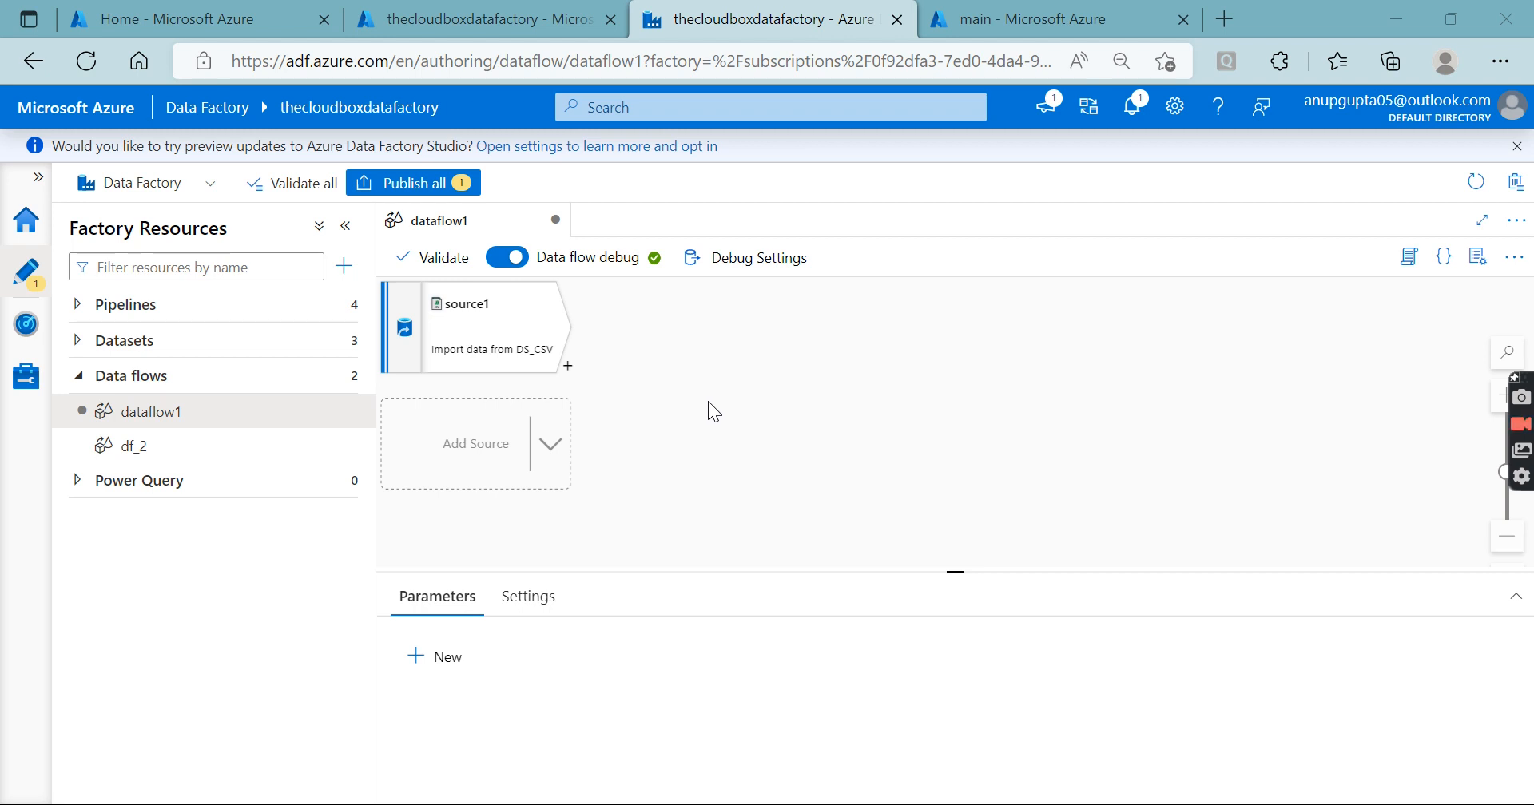
# Step: Switch to the main container in the Azure portal and open the contents of landing/newFile/derived.csv in the editor
pyautogui.click(1032, 16)
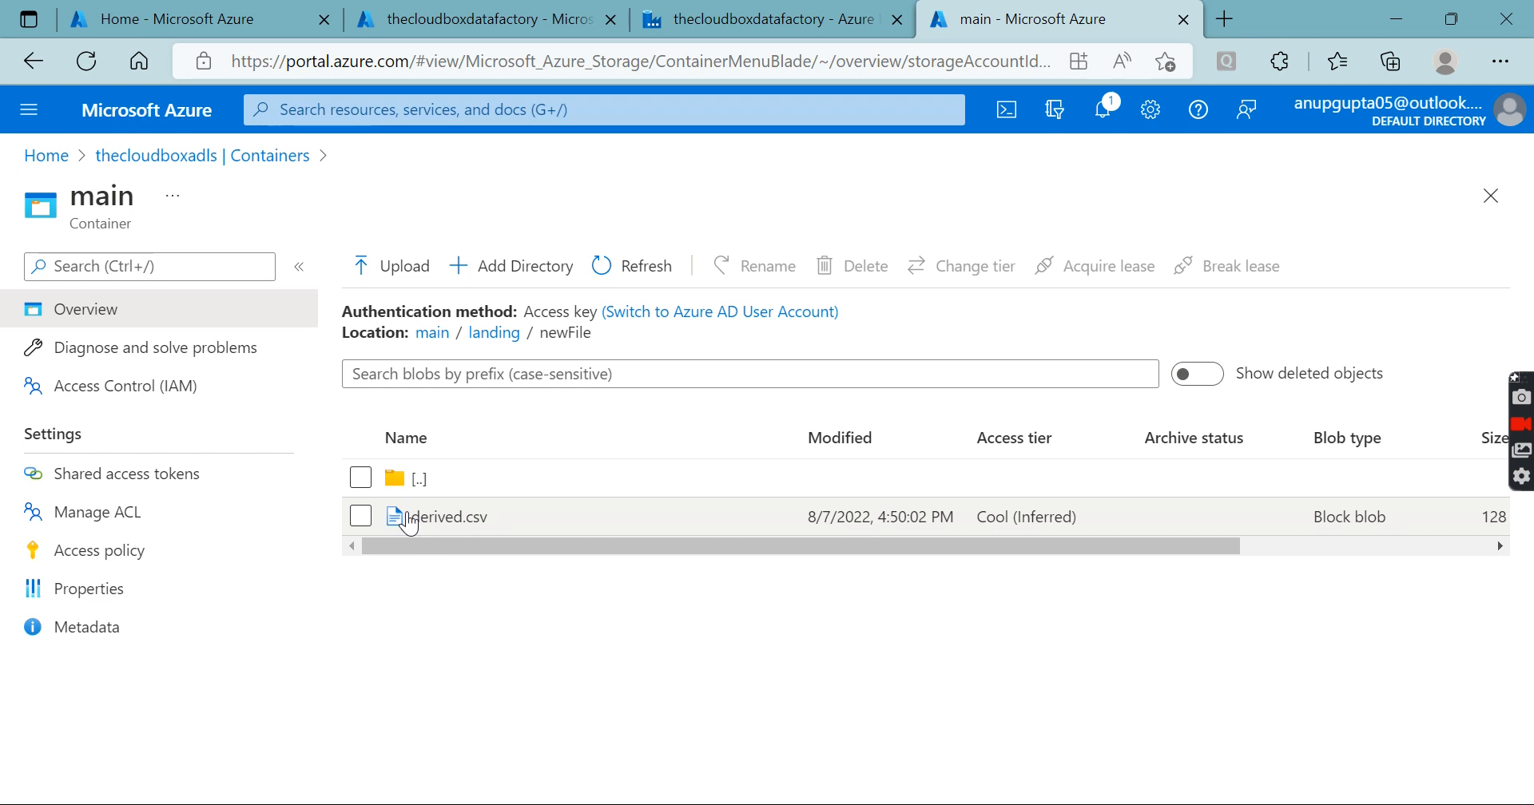
pyautogui.click(435, 520)
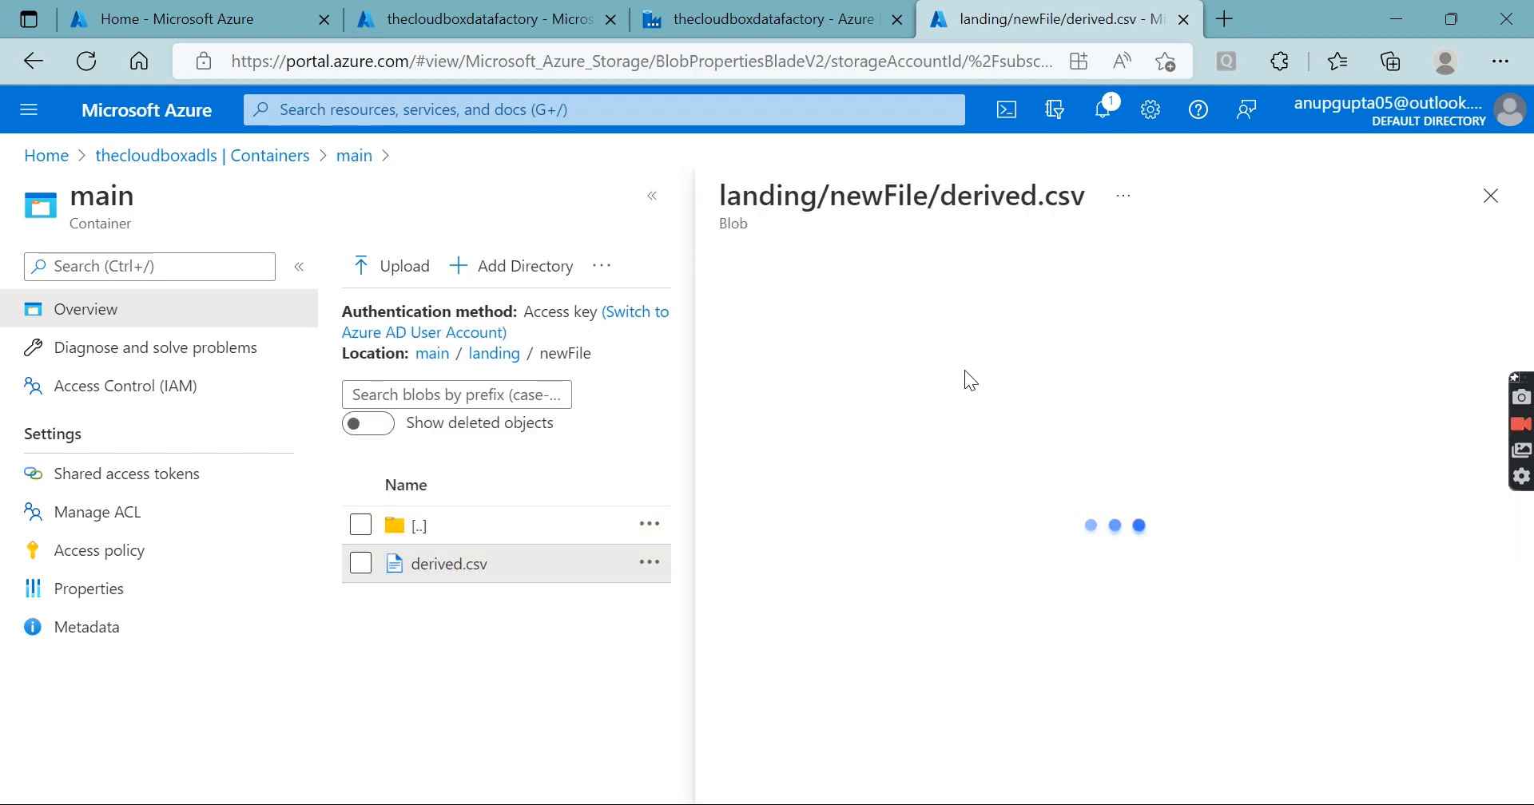
pyautogui.click(940, 334)
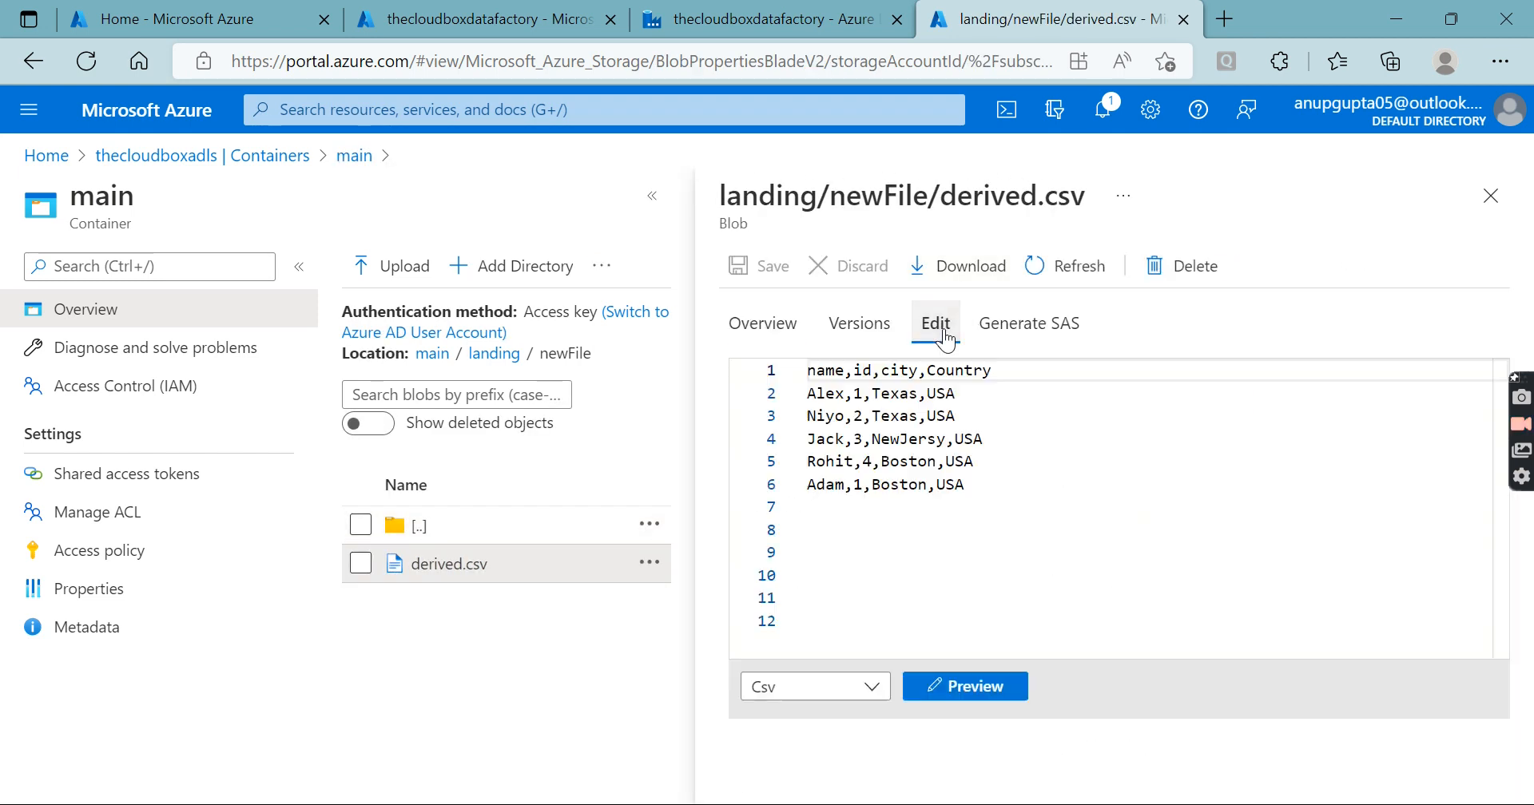
# Step: Examine the rows of derived.csv, comparing the name, city and country values of the two records that share id 1
pyautogui.tripleClick(993, 479)
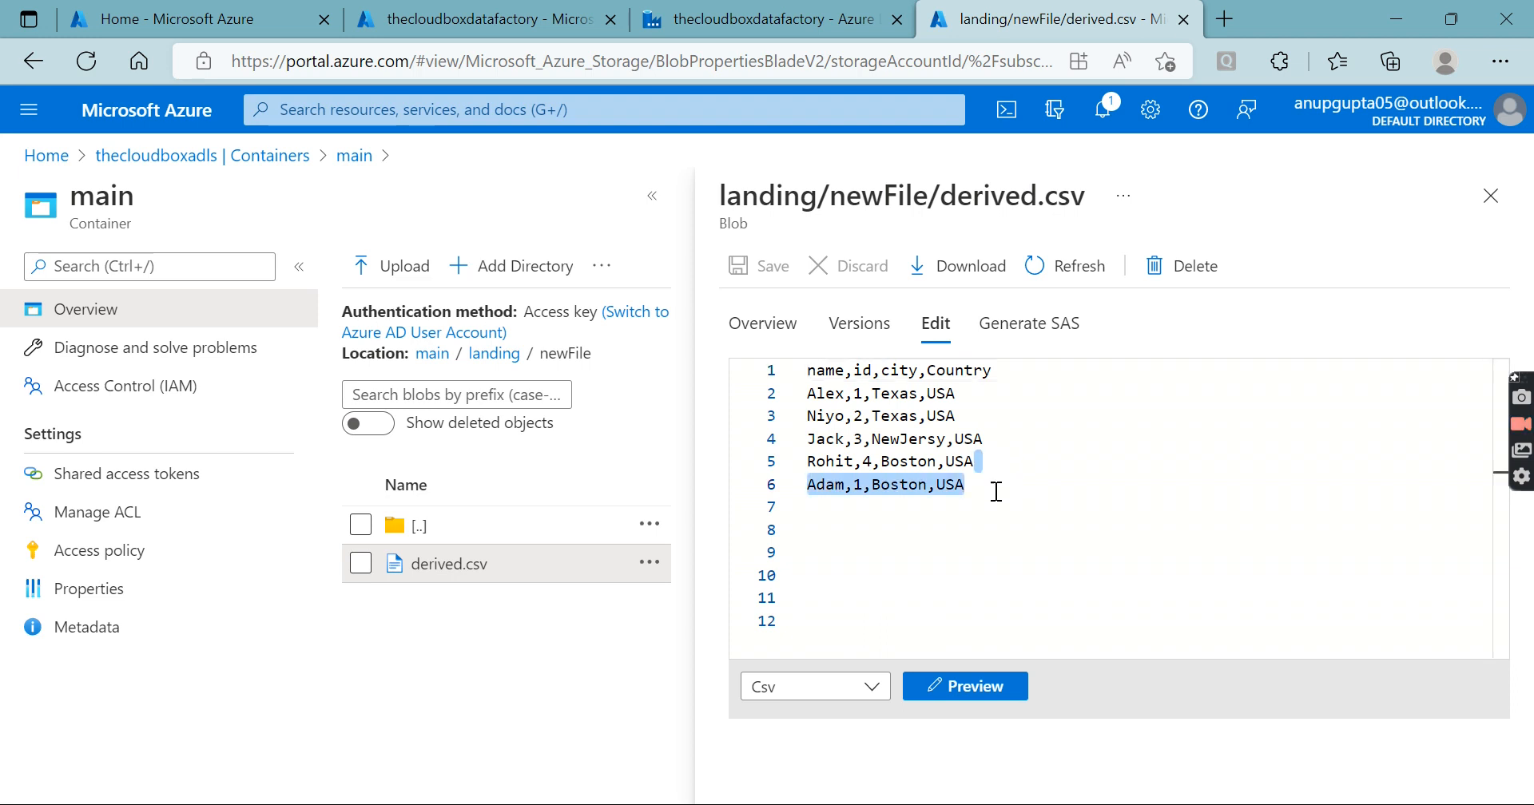
pyautogui.click(993, 487)
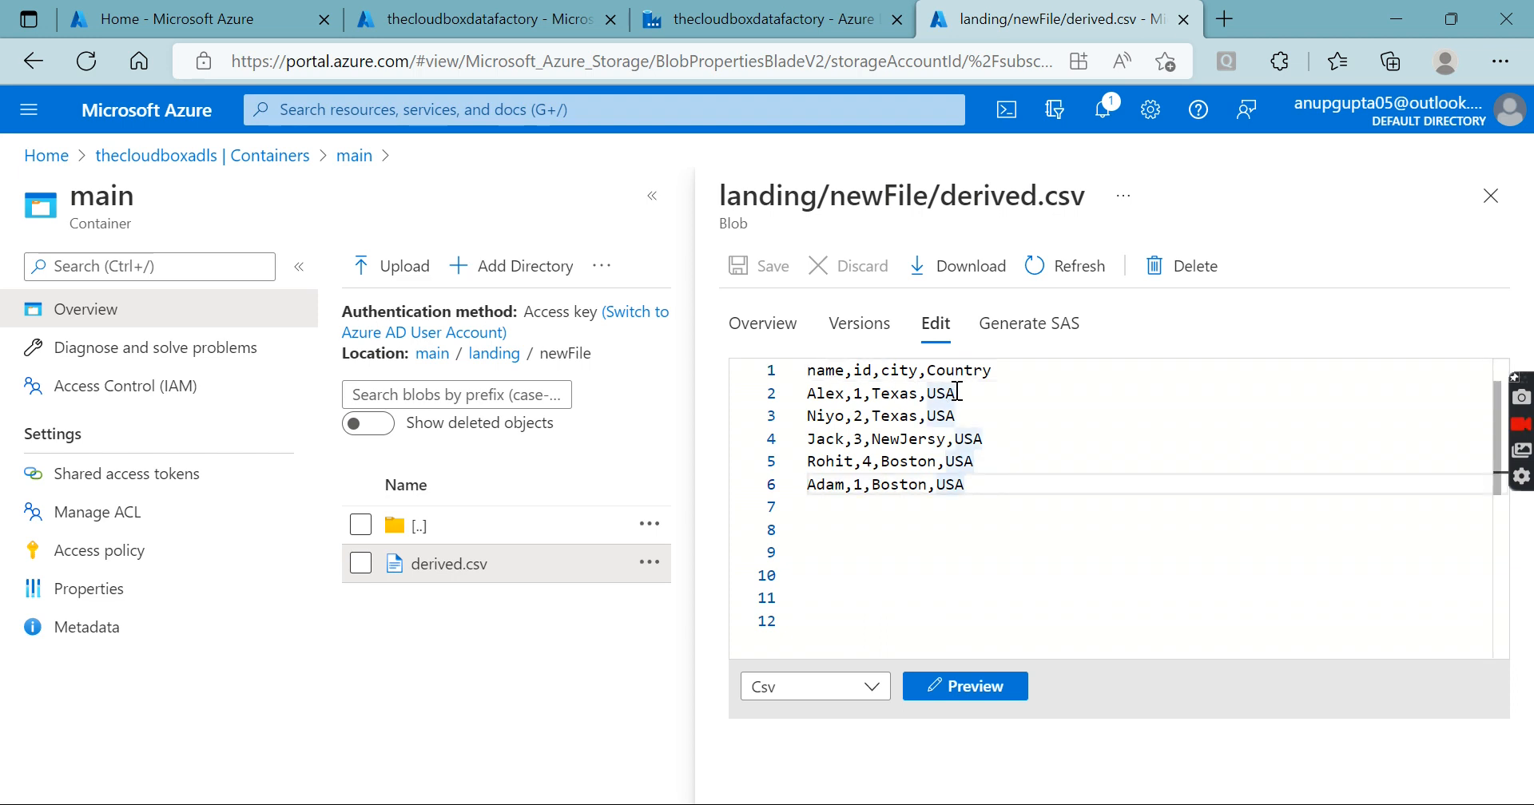
pyautogui.doubleClick(824, 399)
pyautogui.click(863, 399)
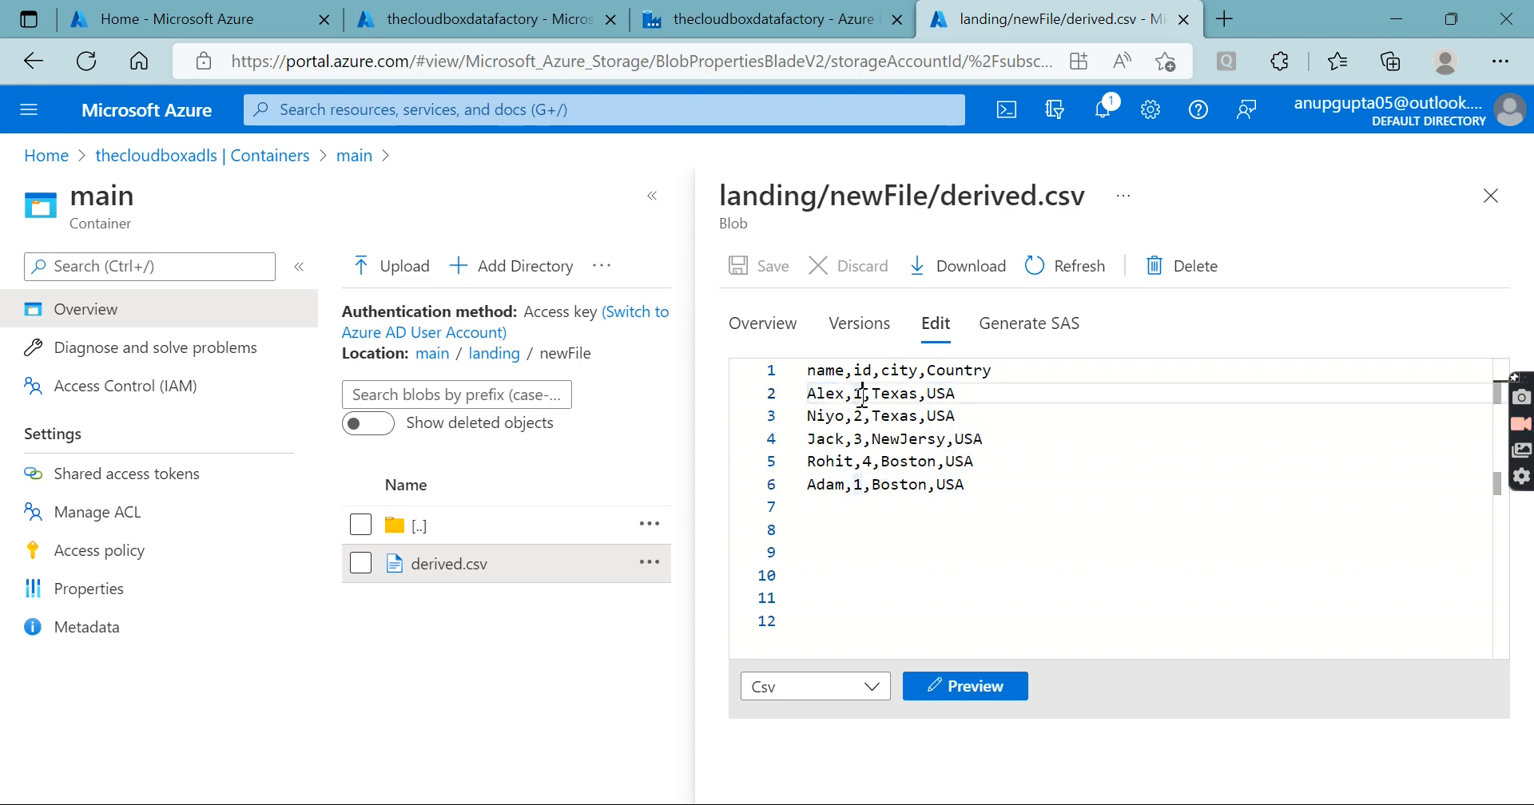
pyautogui.doubleClick(892, 399)
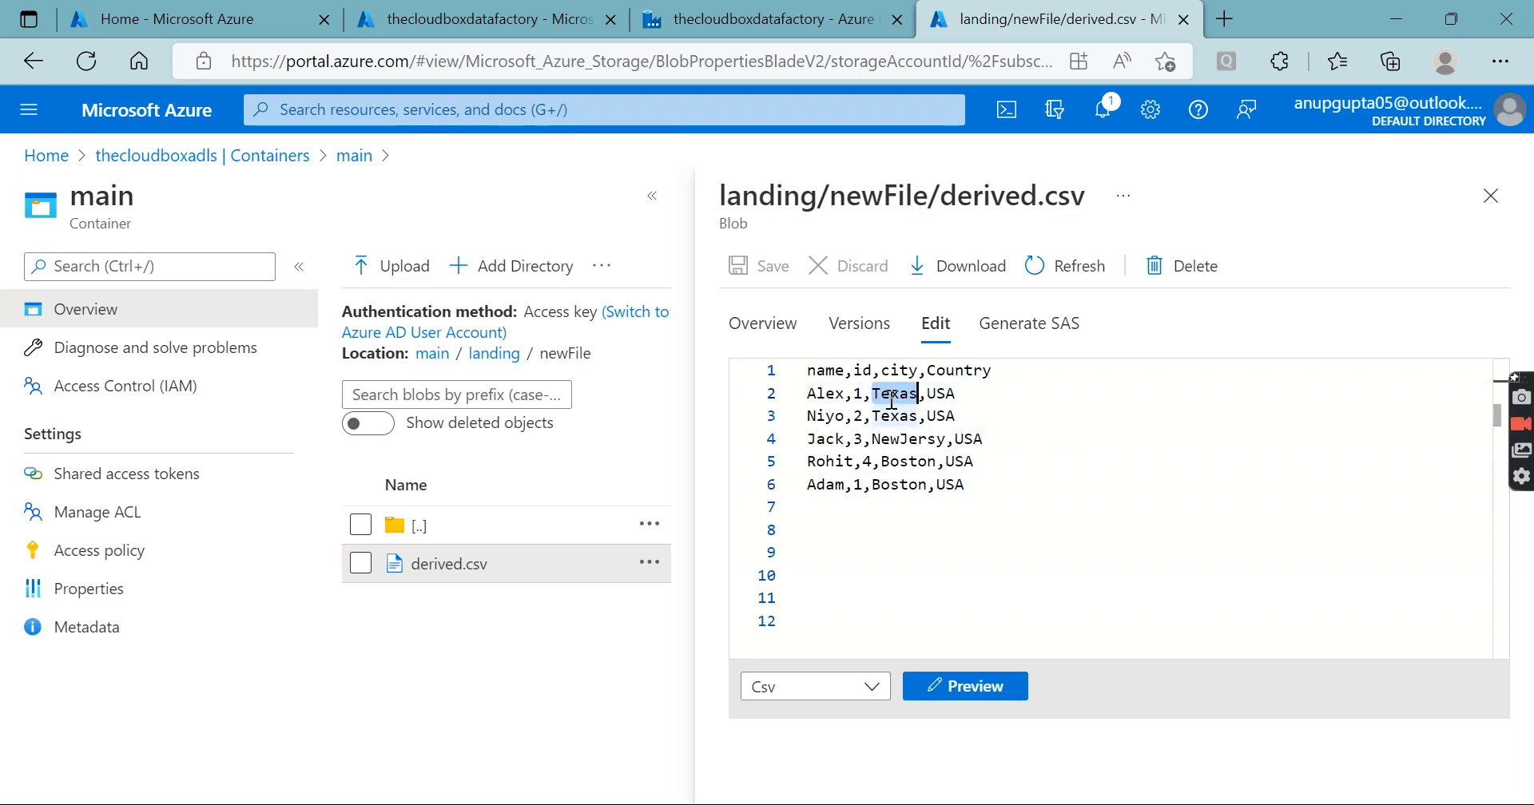
pyautogui.click(946, 395)
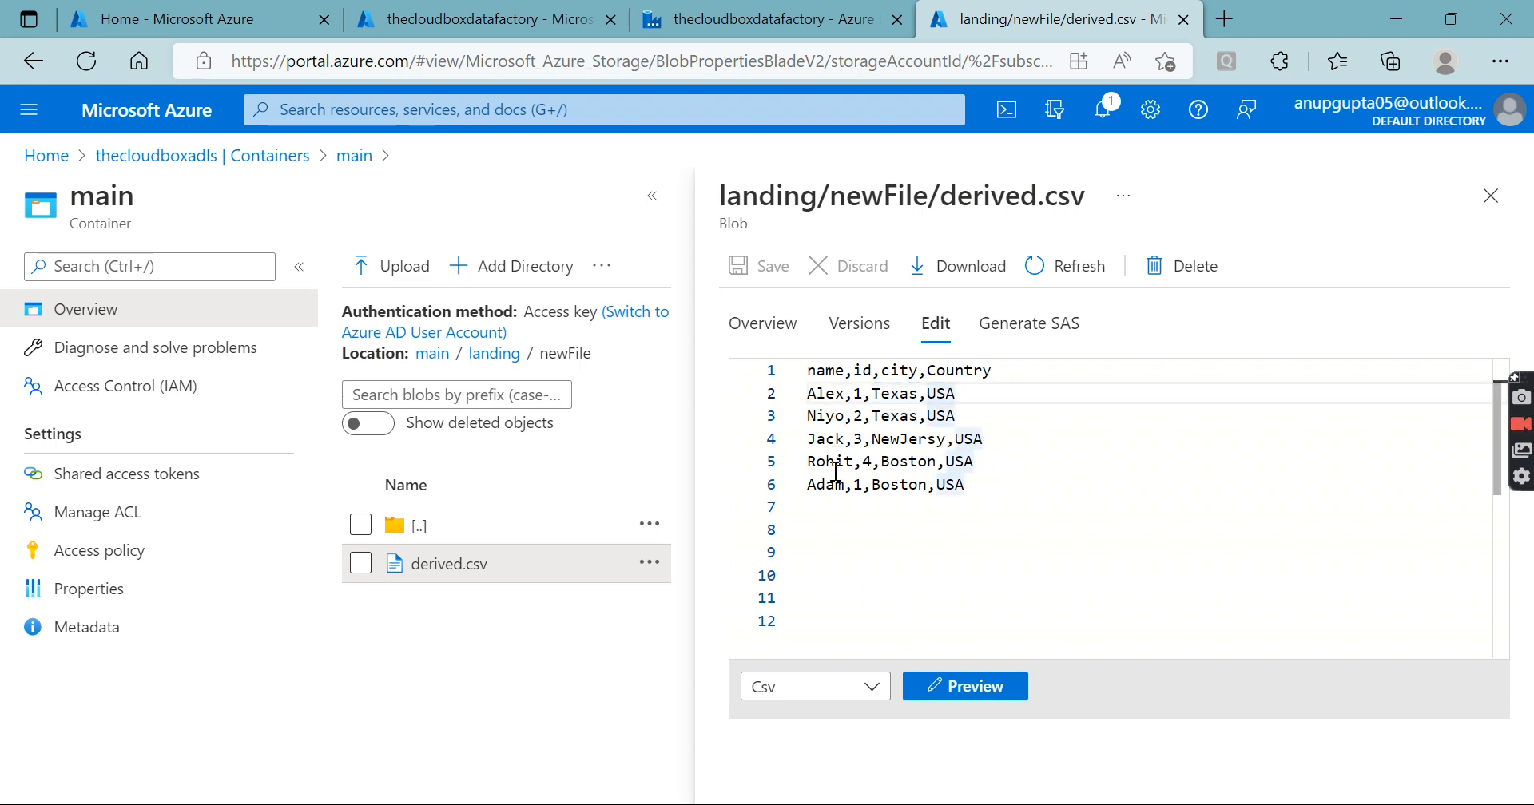
pyautogui.doubleClick(825, 486)
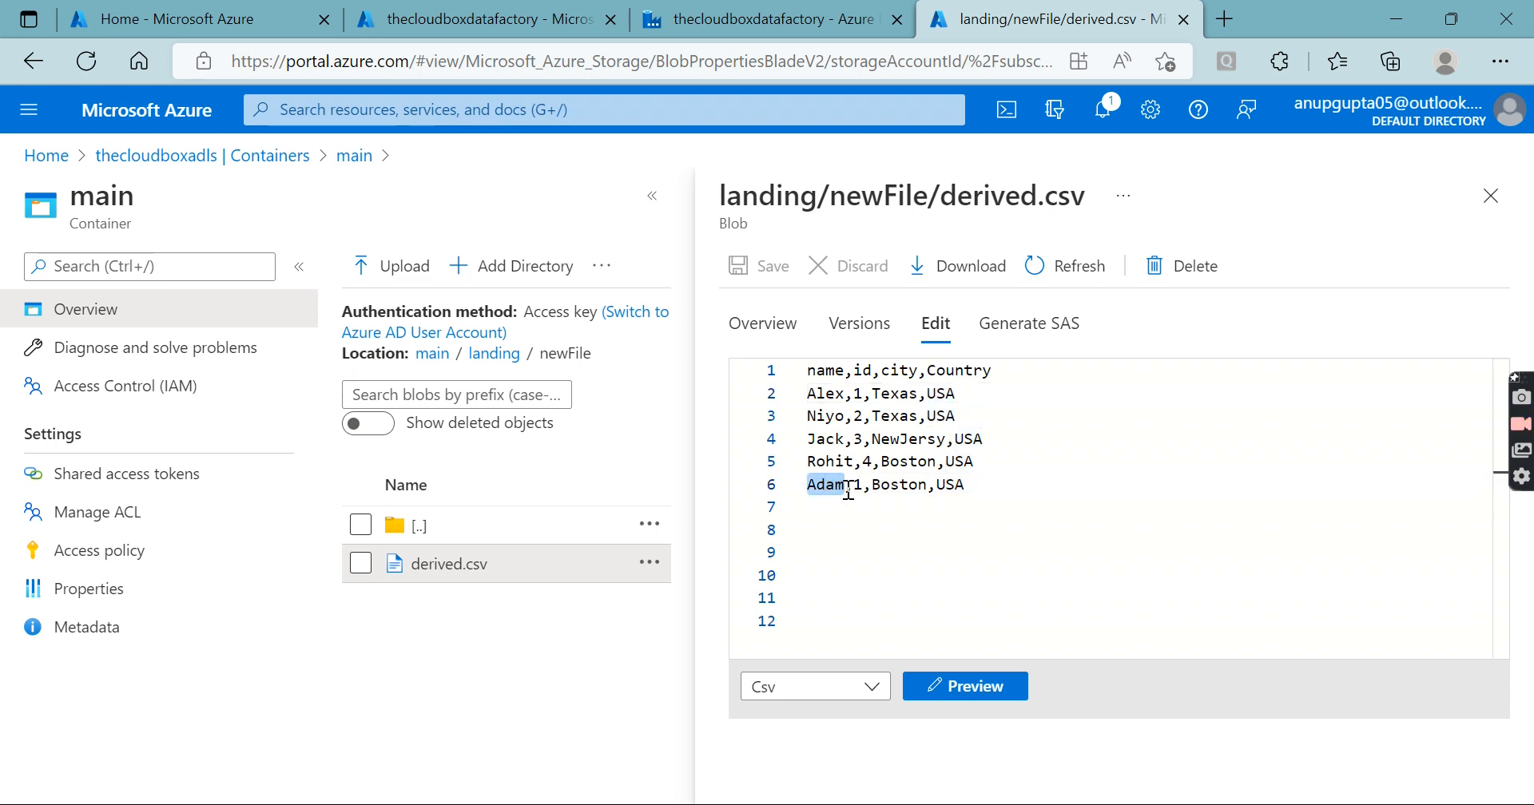
pyautogui.doubleClick(847, 393)
pyautogui.doubleClick(847, 484)
pyautogui.doubleClick(857, 393)
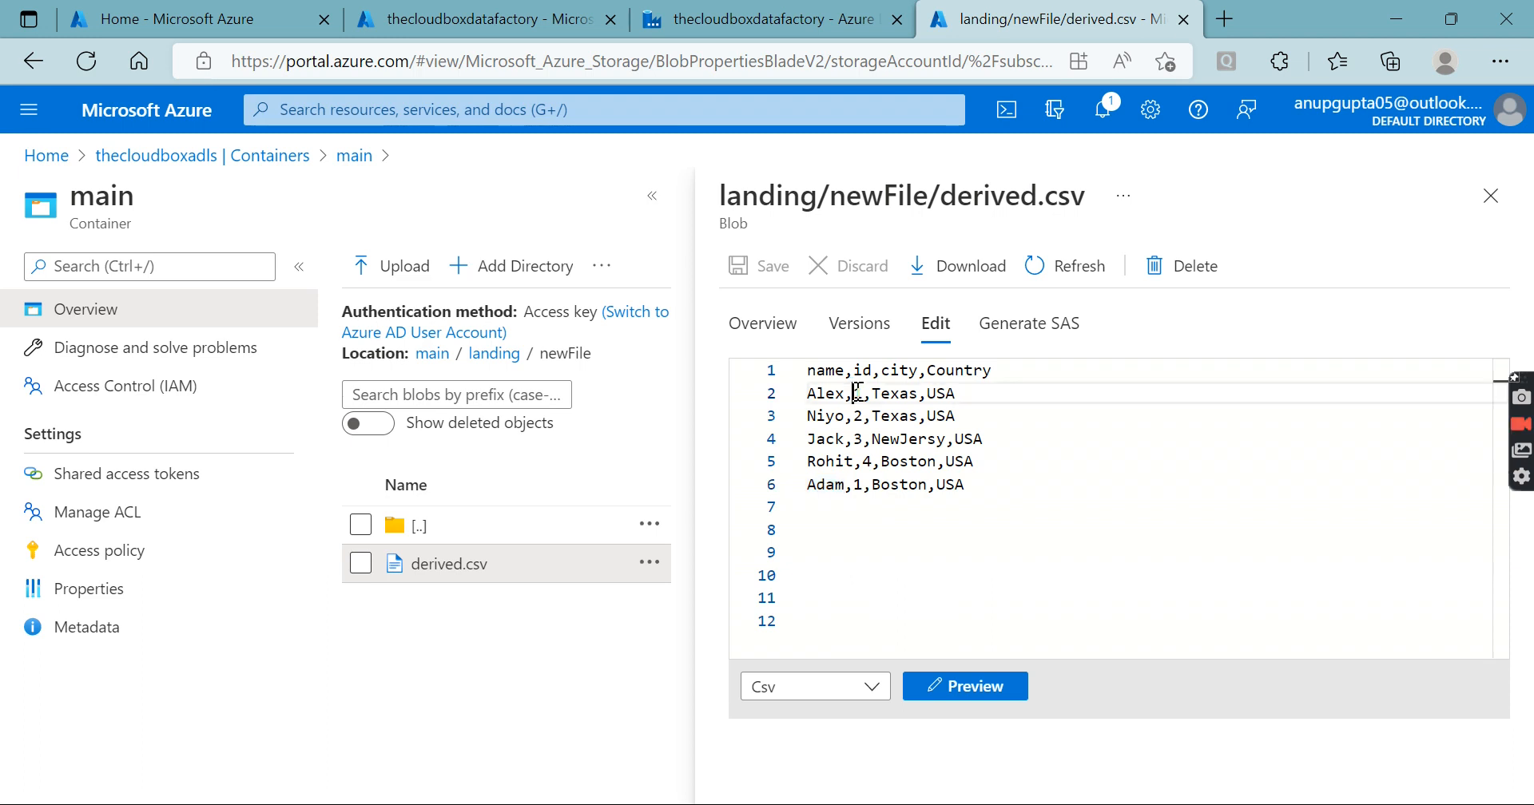
pyautogui.doubleClick(856, 484)
pyautogui.doubleClick(879, 484)
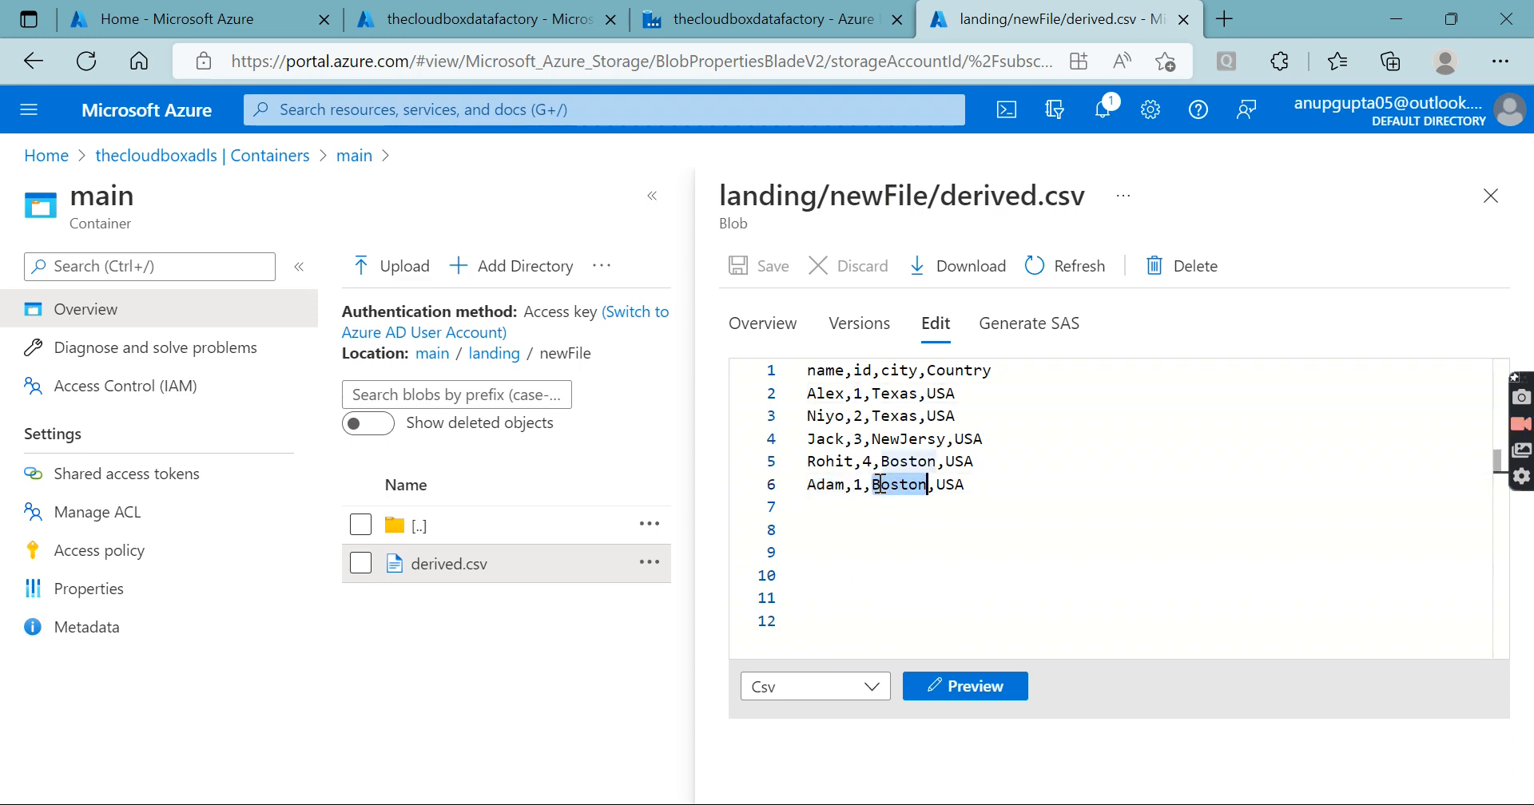
pyautogui.doubleClick(861, 372)
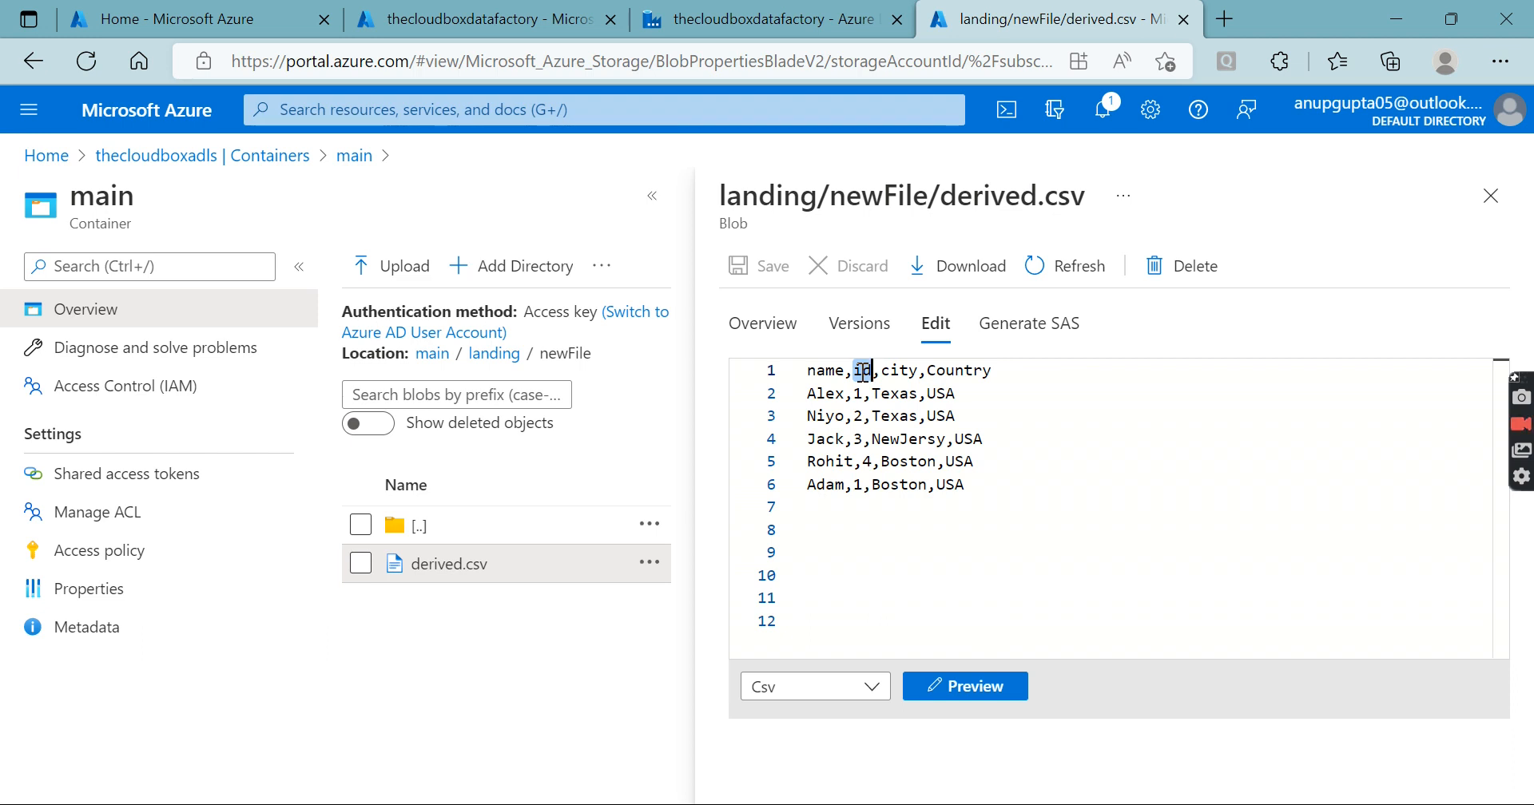
pyautogui.moveTo(1013, 494); pyautogui.dragTo(808, 392)
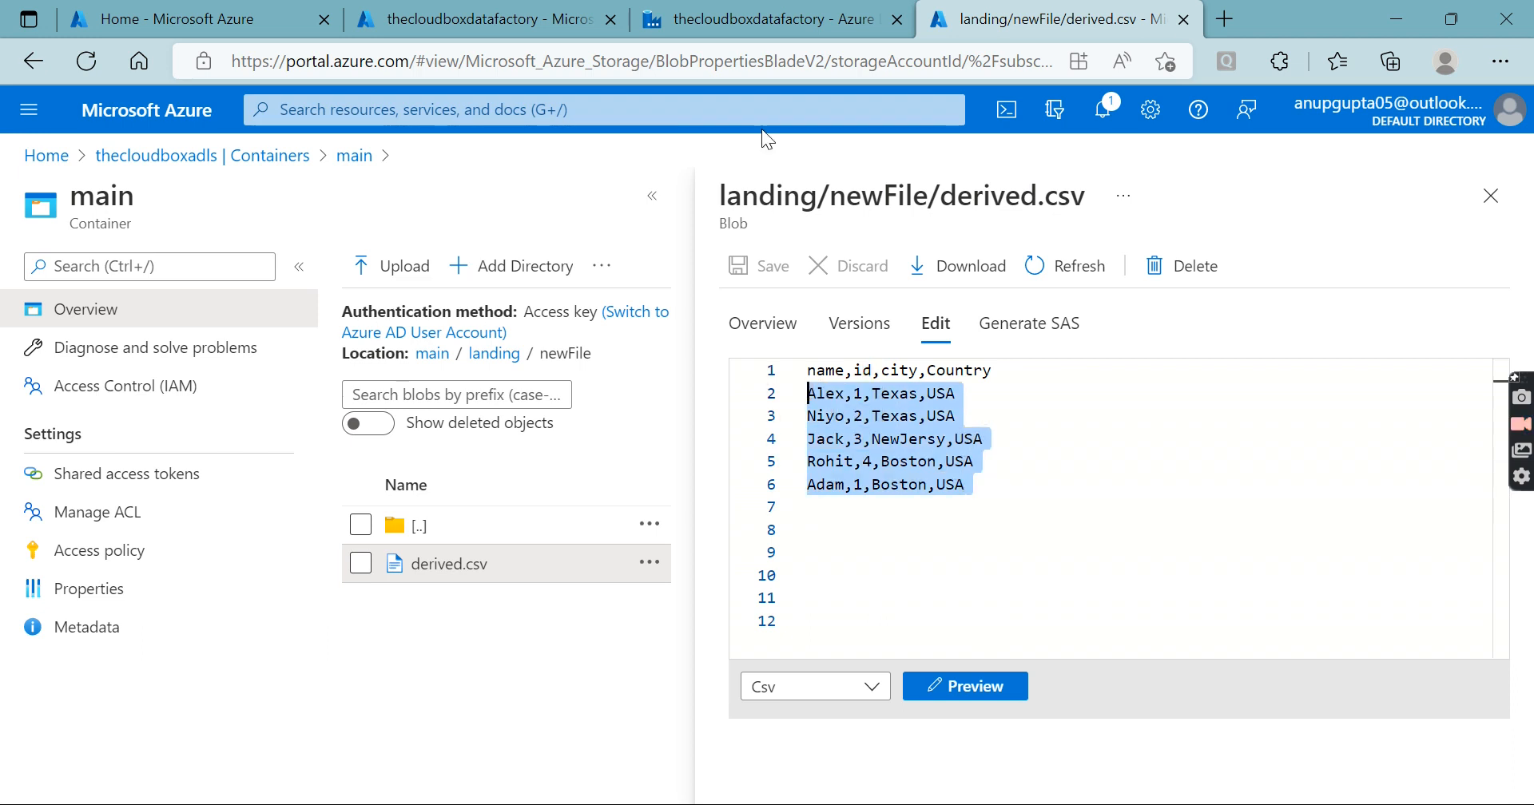
# Step: Return to dataflow1 in Azure Data Factory and add an Aggregate transformation after source1
pyautogui.click(744, 24)
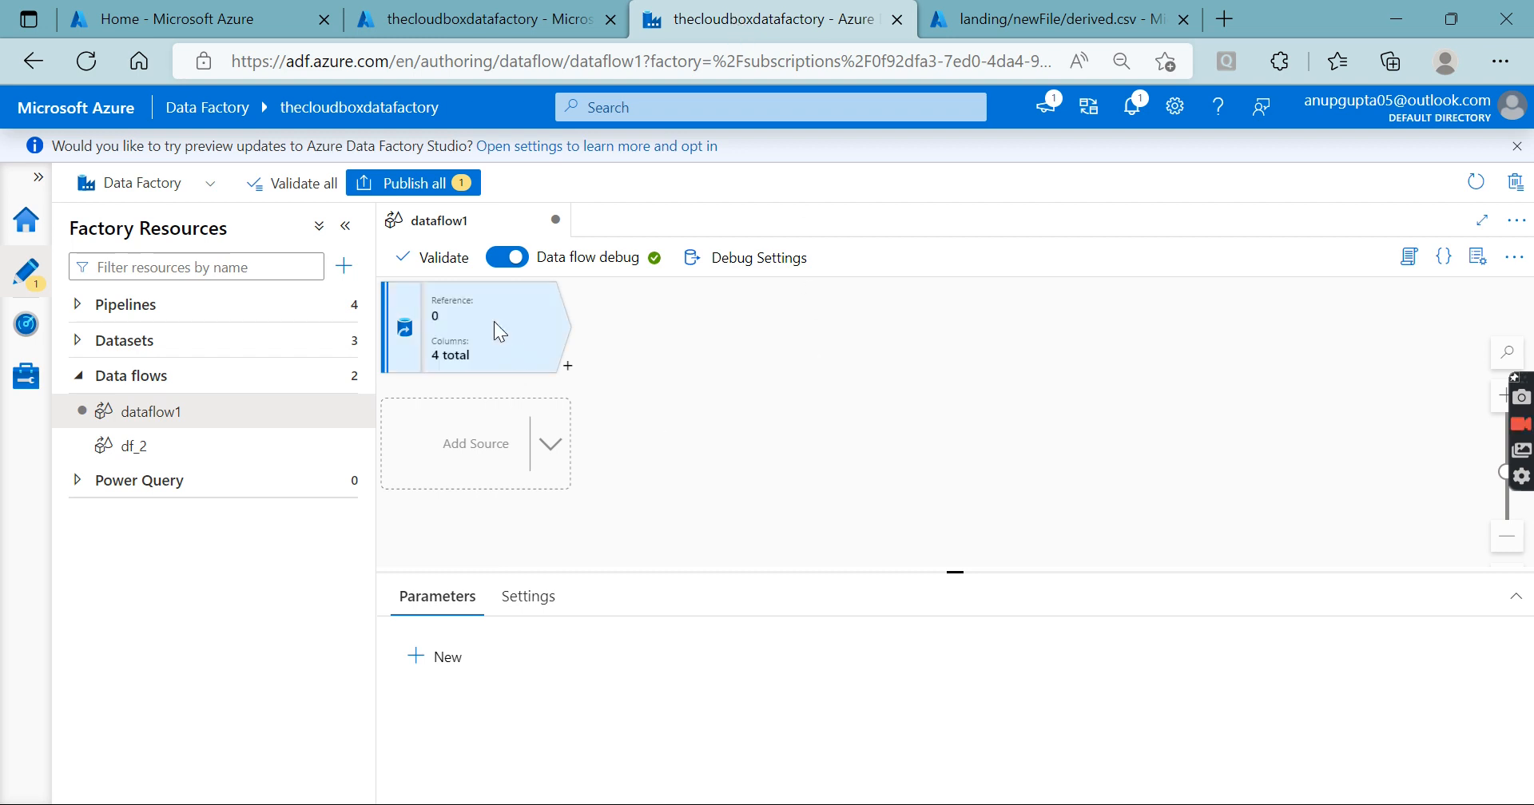
pyautogui.click(492, 342)
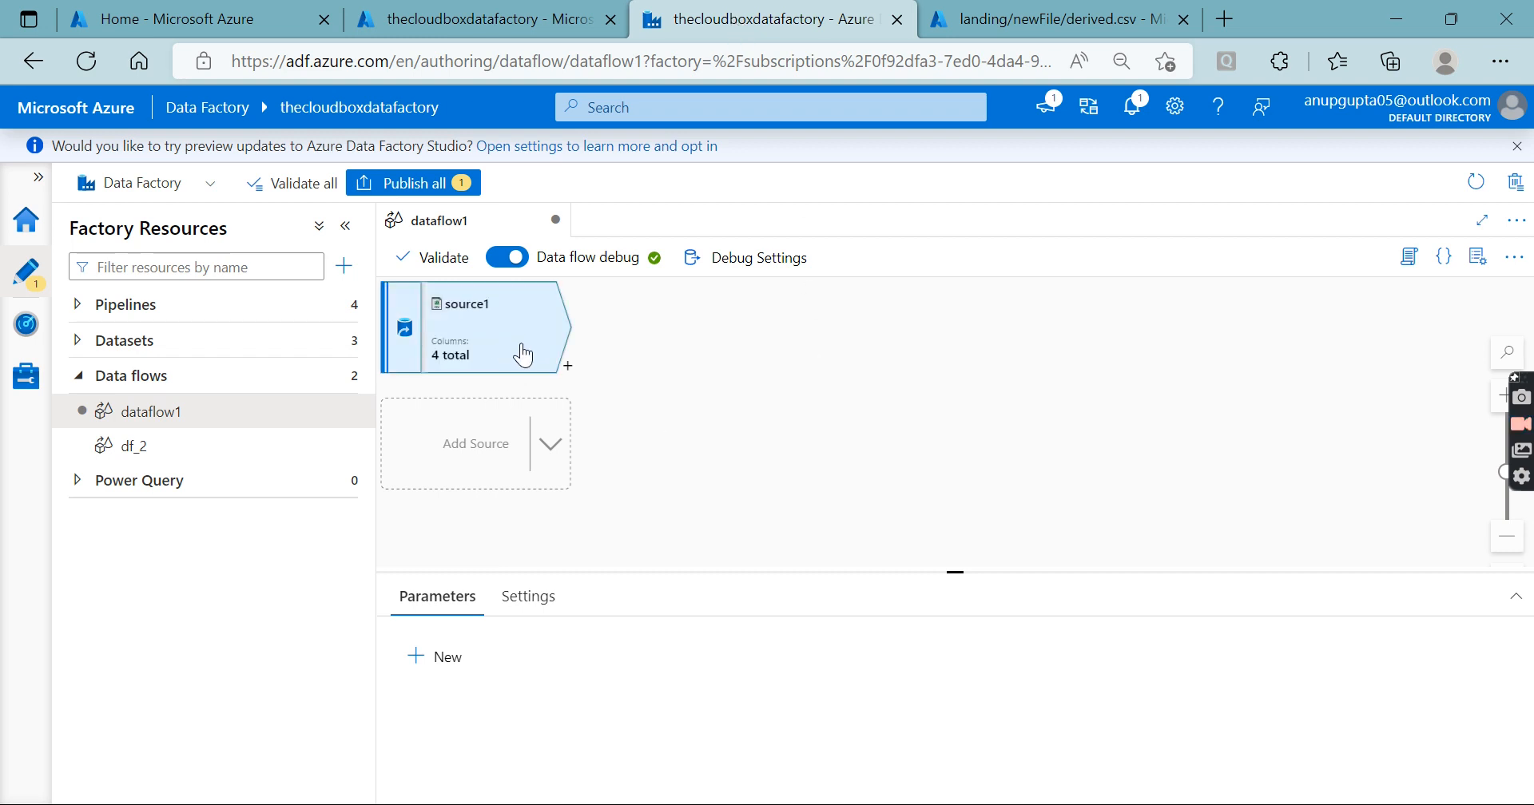
pyautogui.click(566, 370)
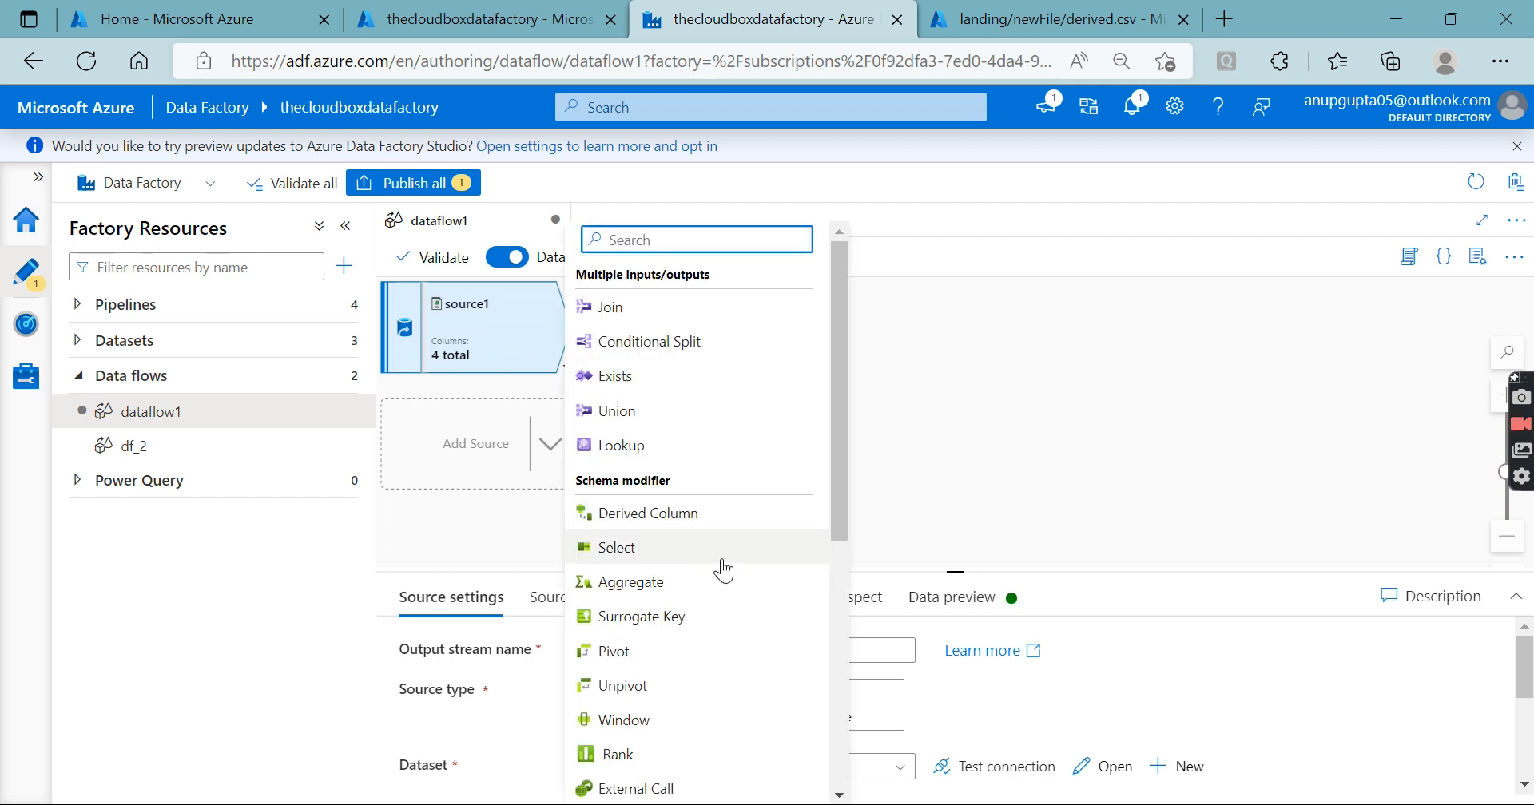
pyautogui.click(685, 584)
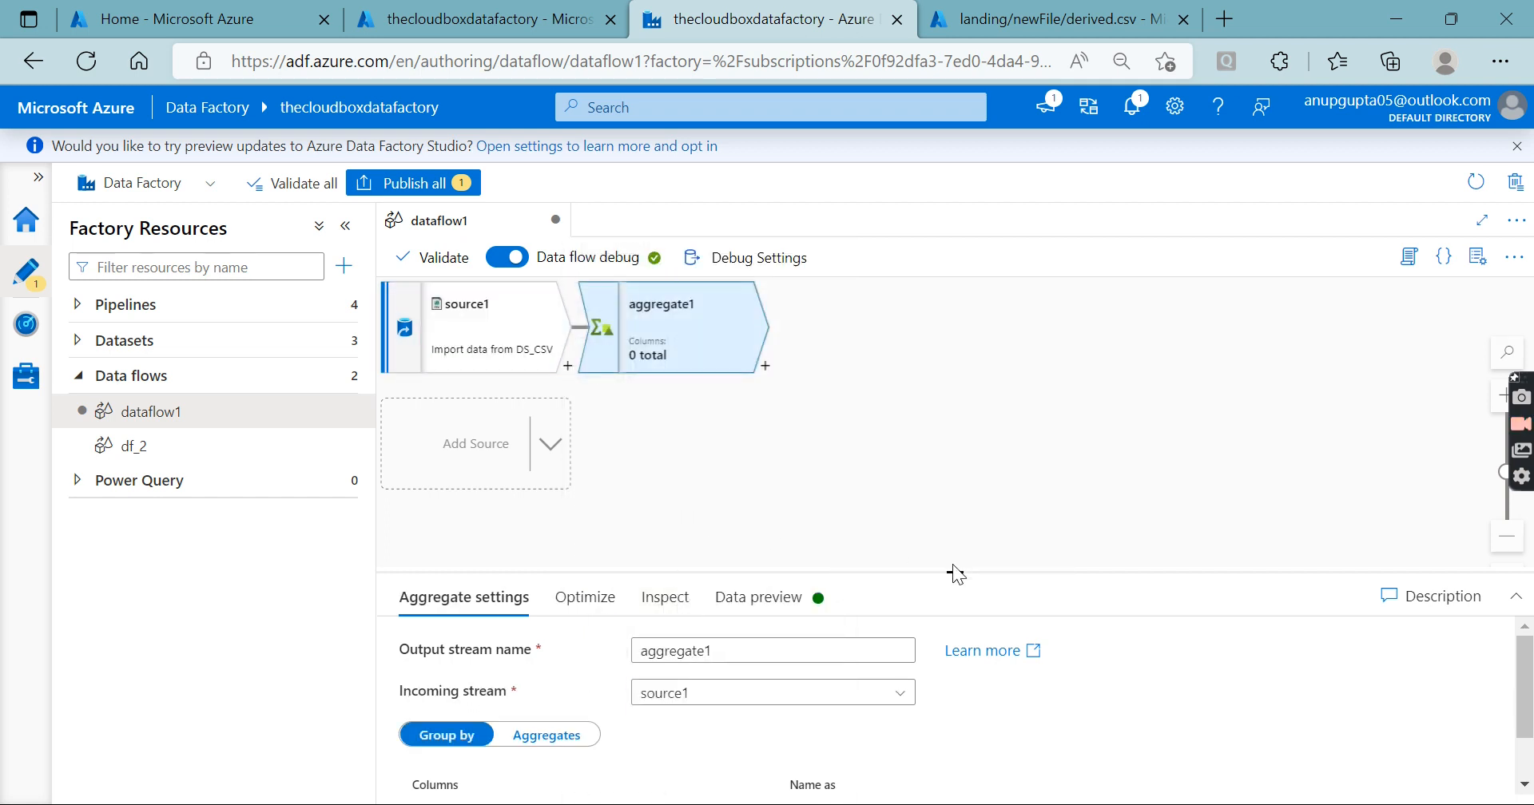
# Step: Set the aggregate1 transformation to group by the id column
pyautogui.moveTo(955, 573); pyautogui.dragTo(954, 396)
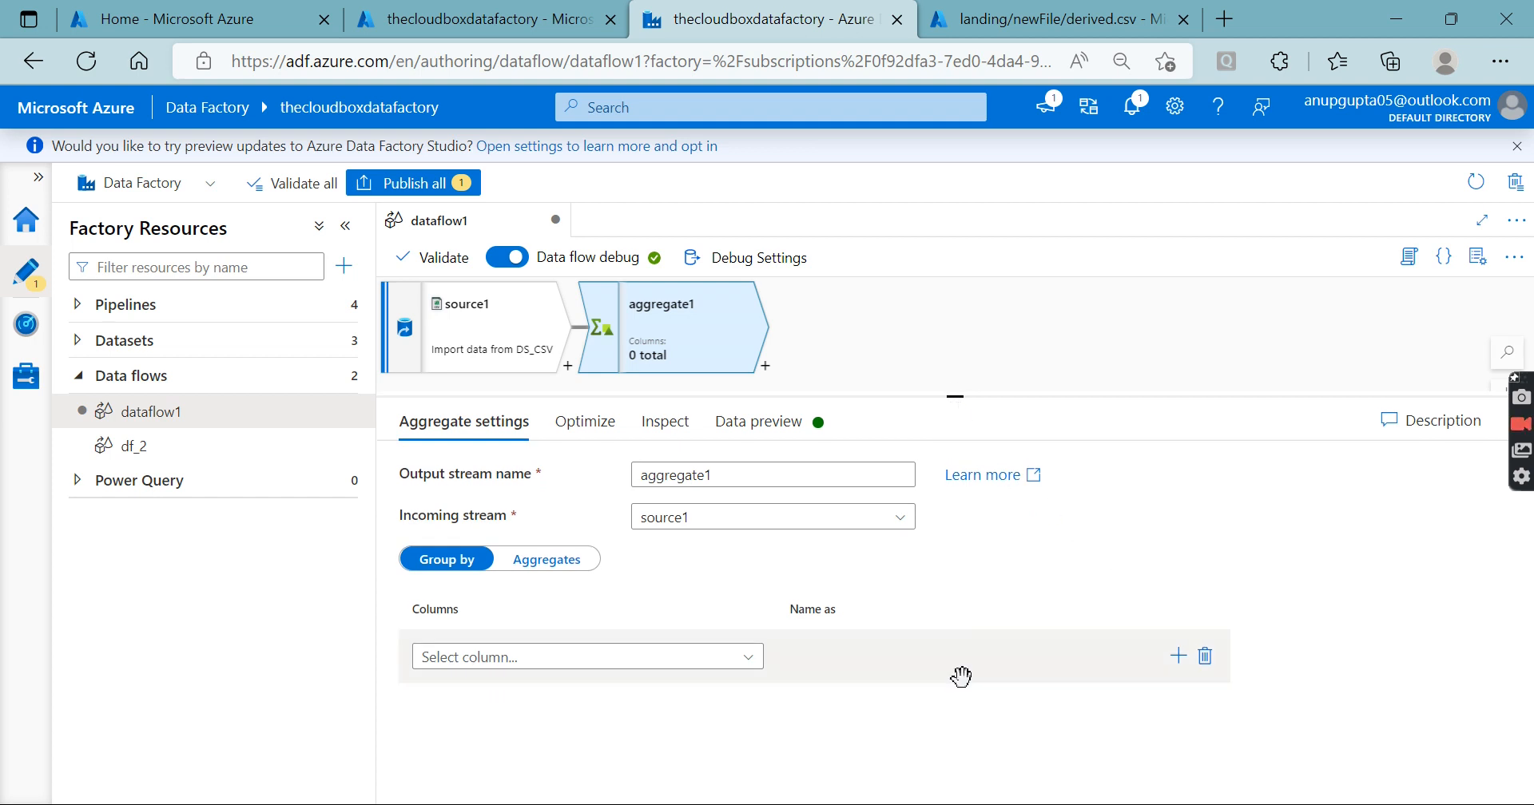
pyautogui.click(749, 664)
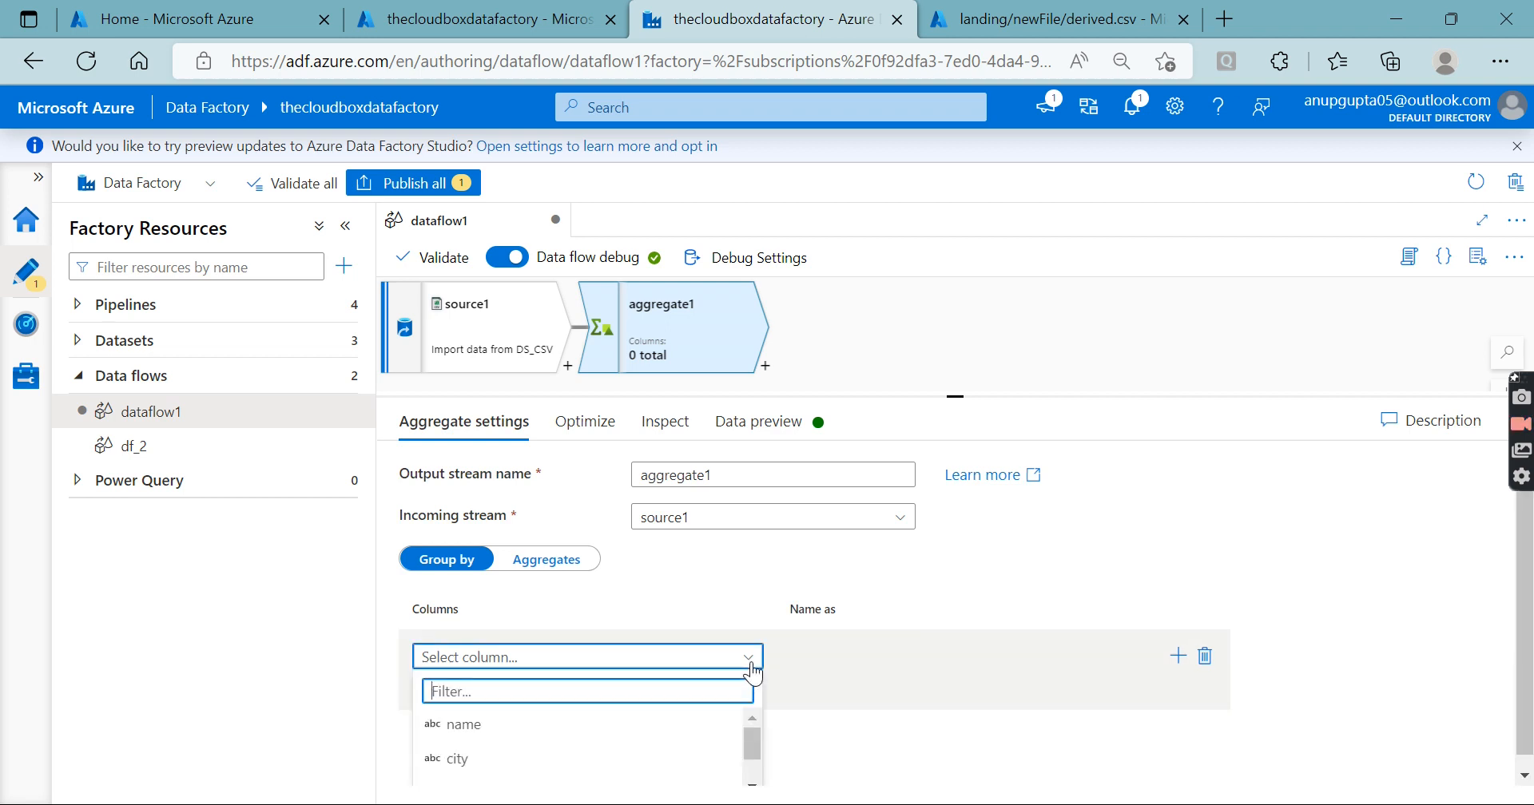
pyautogui.scroll(-2, 754, 739)
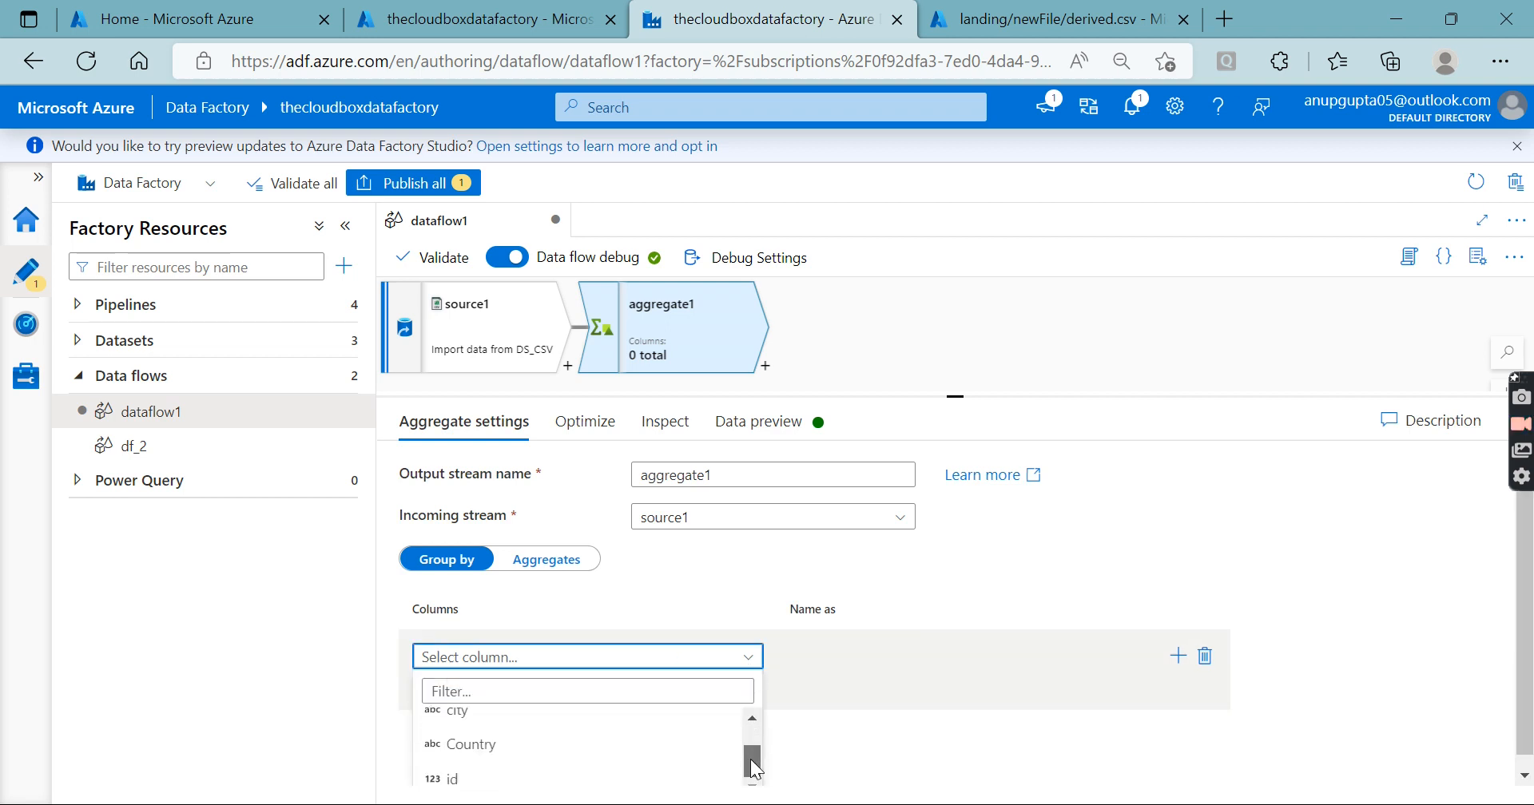
pyautogui.click(504, 781)
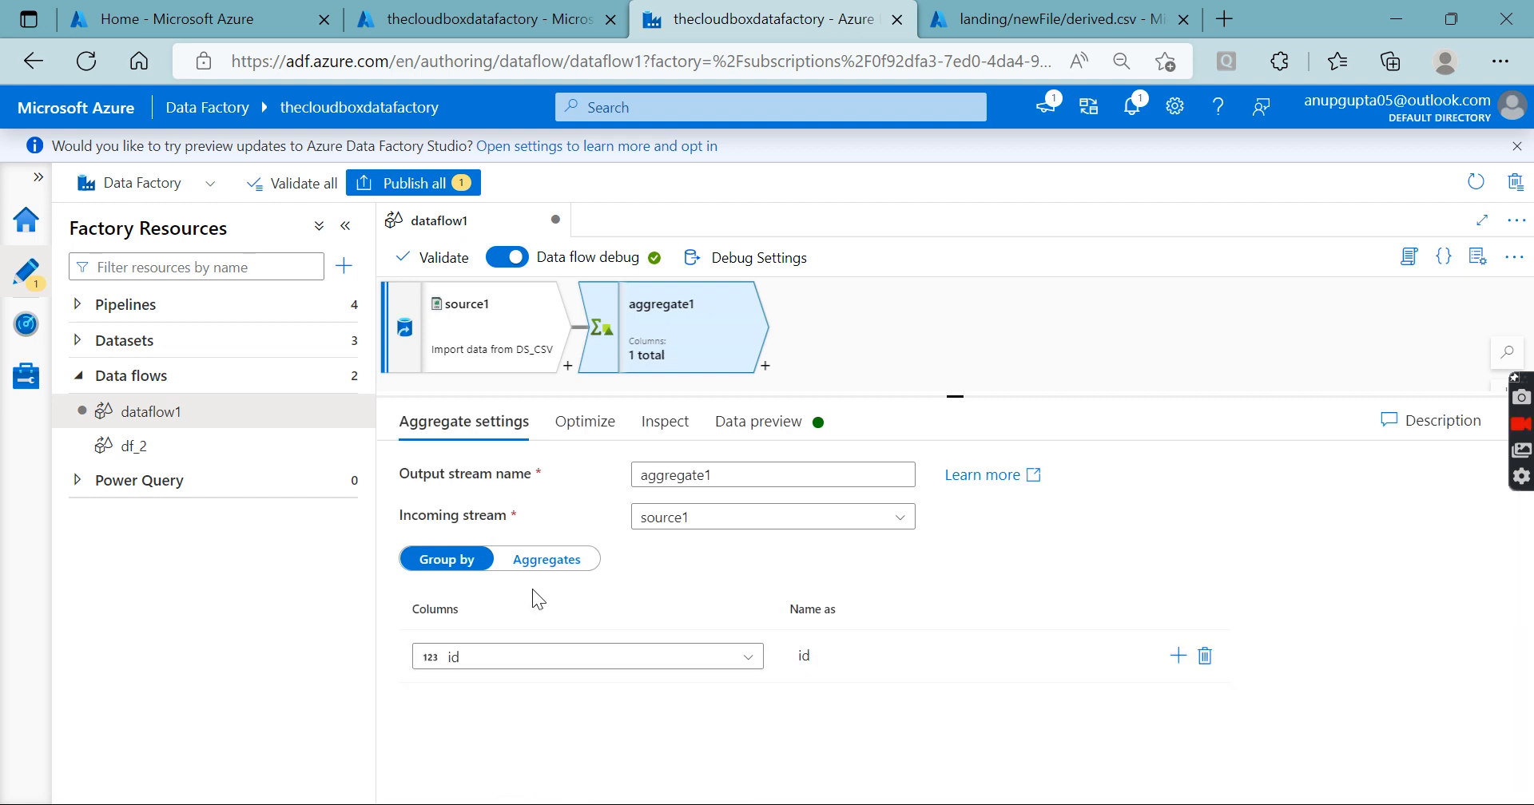
# Step: Add a column pattern to the aggregates of aggregate1 and delete the blank regular column entry
pyautogui.click(566, 563)
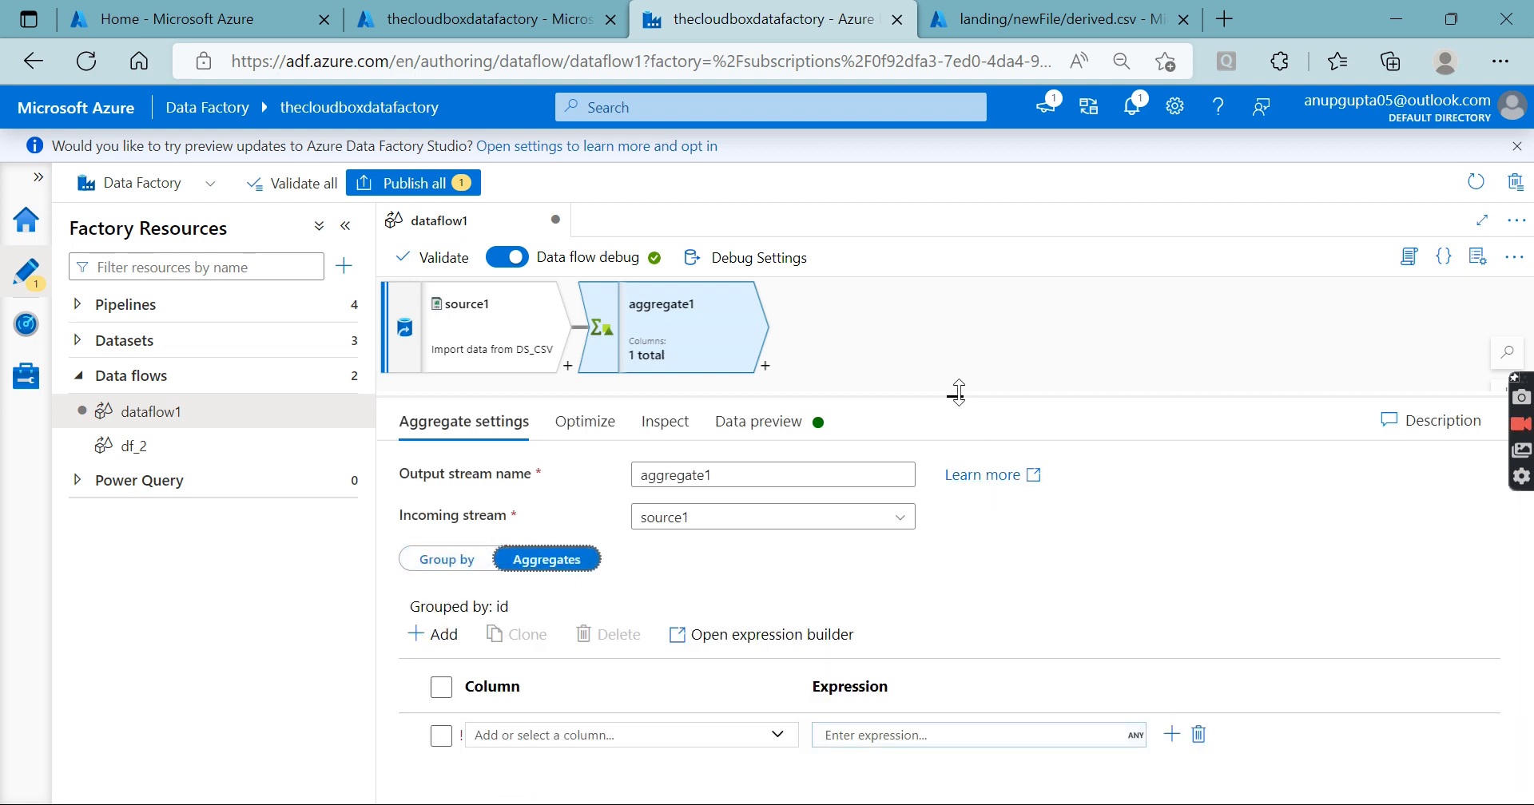
pyautogui.moveTo(957, 391); pyautogui.dragTo(969, 206)
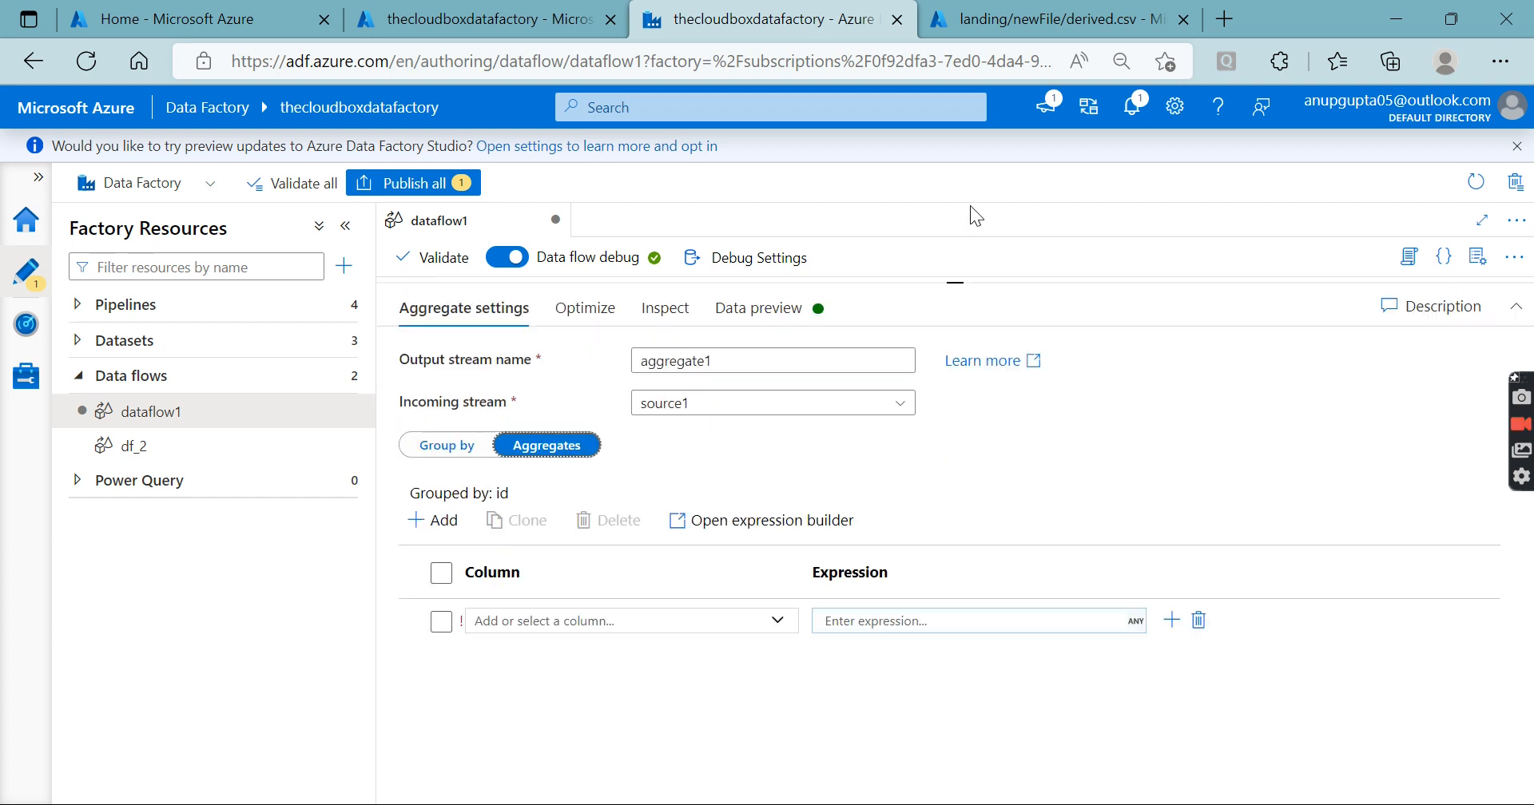
pyautogui.click(1170, 620)
pyautogui.click(1196, 684)
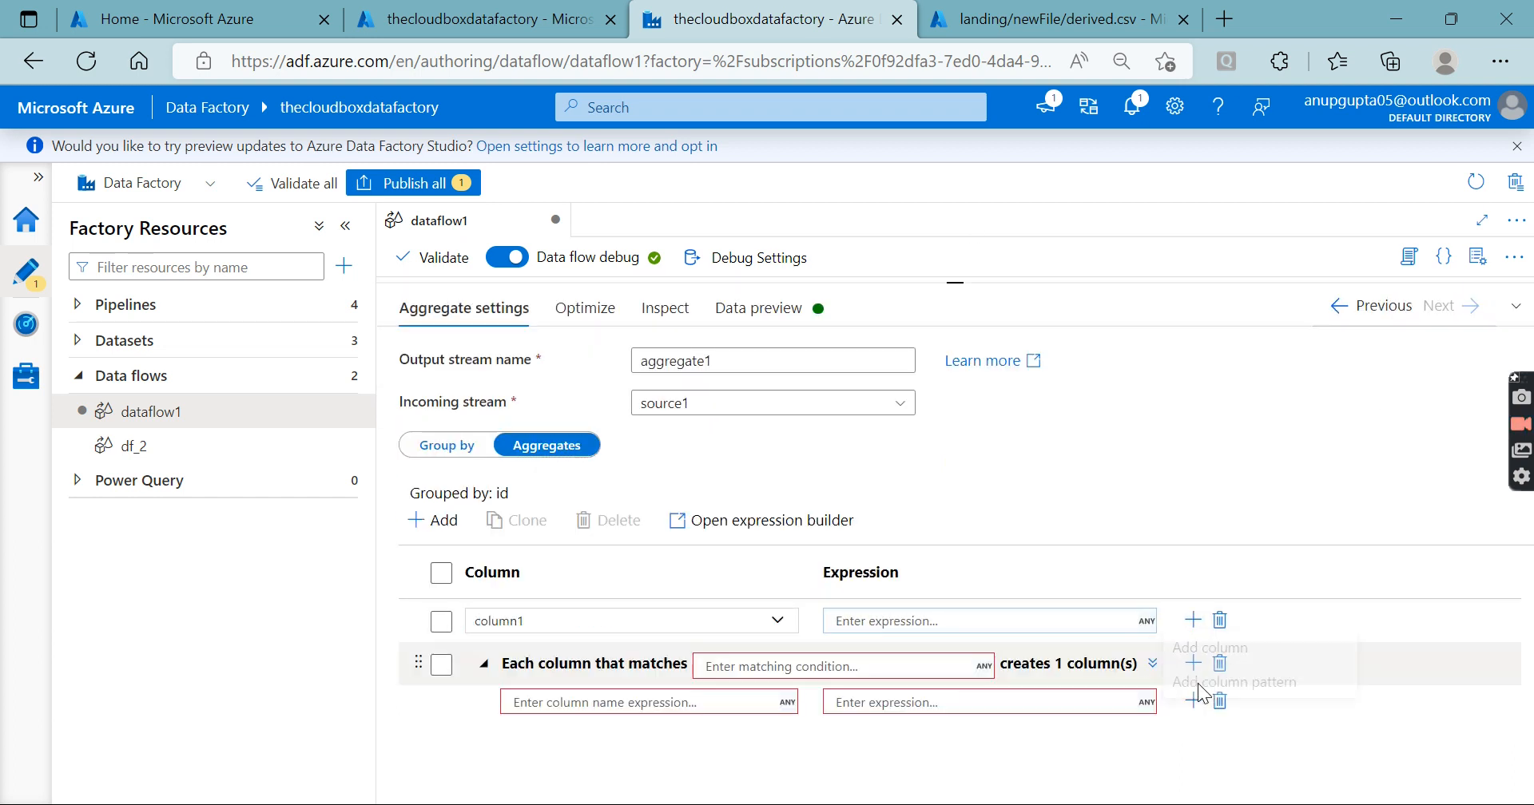
pyautogui.click(1219, 620)
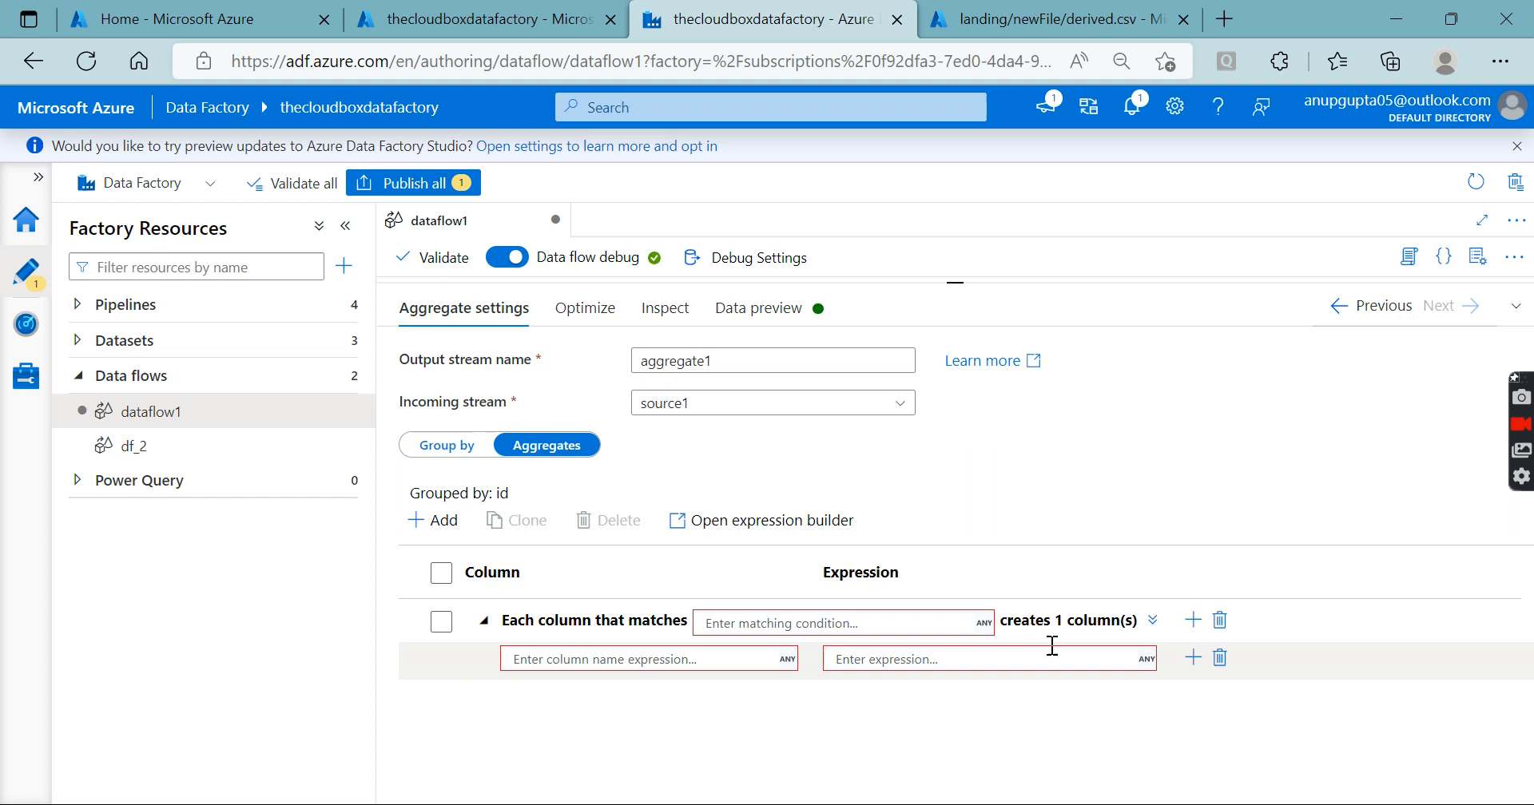
# Step: Review the group-by column and the column pattern's matching condition, column name and expression fields
pyautogui.click(850, 624)
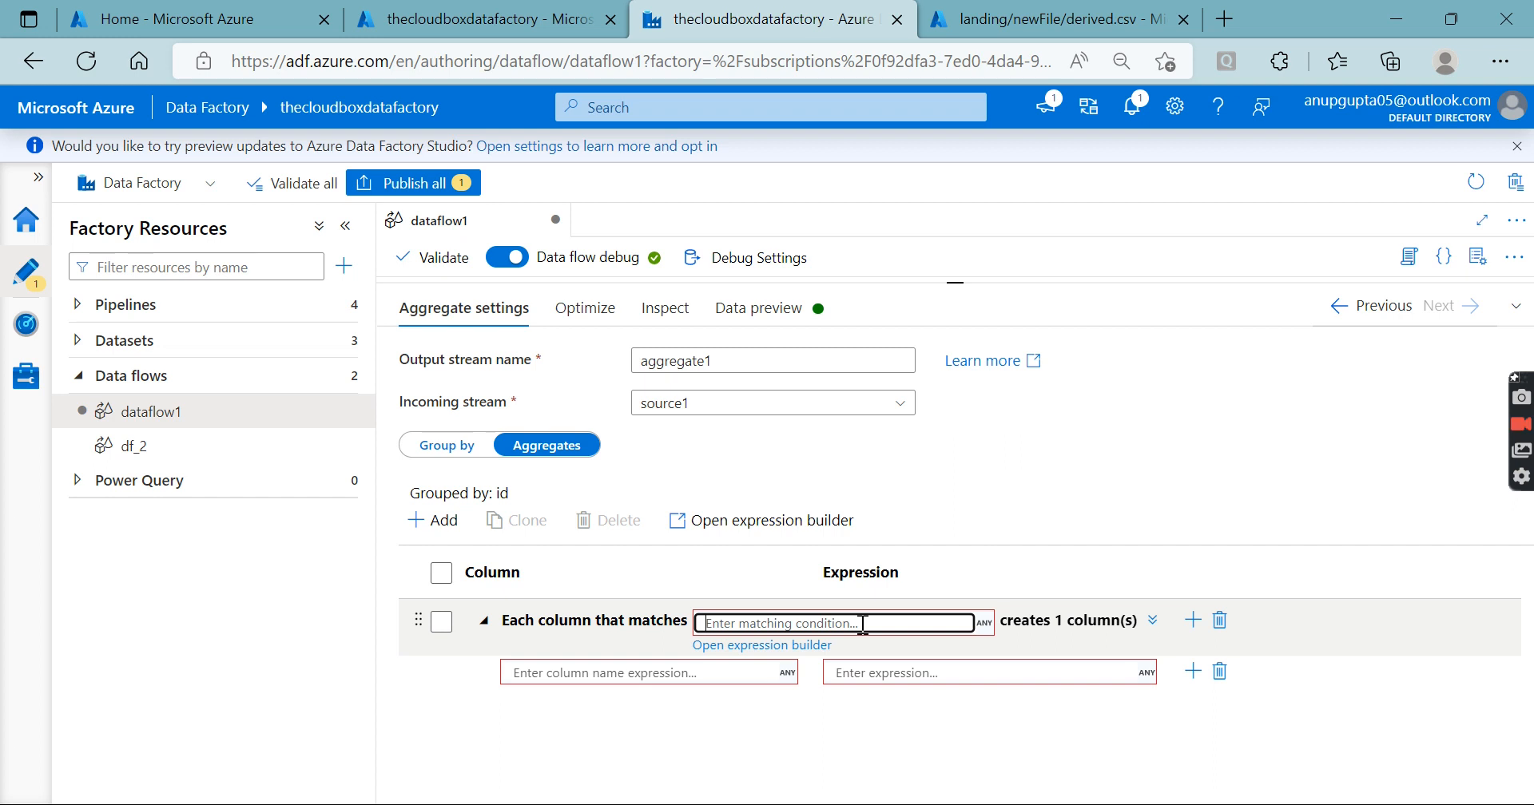
pyautogui.click(432, 452)
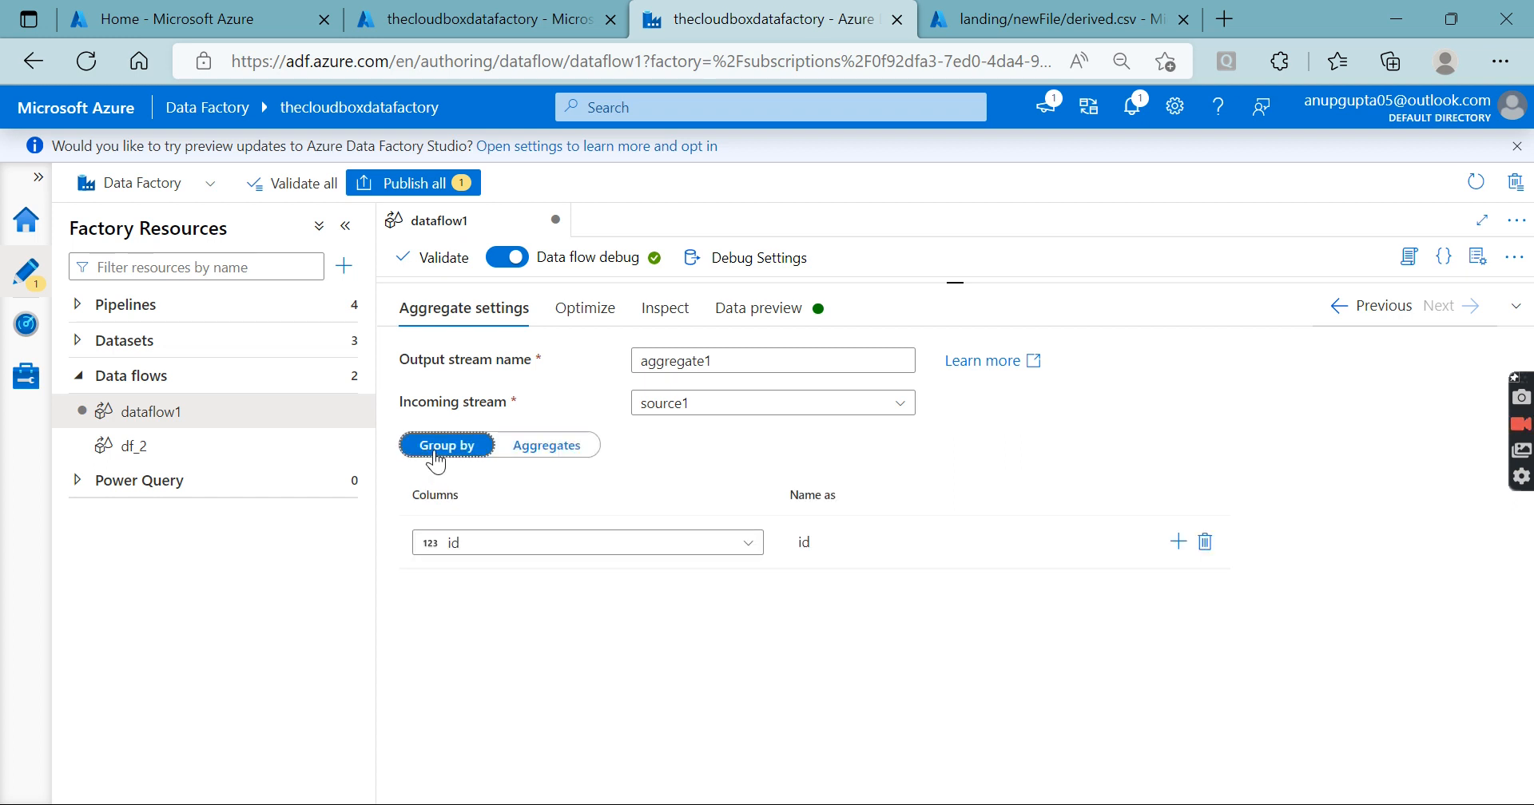
pyautogui.click(545, 455)
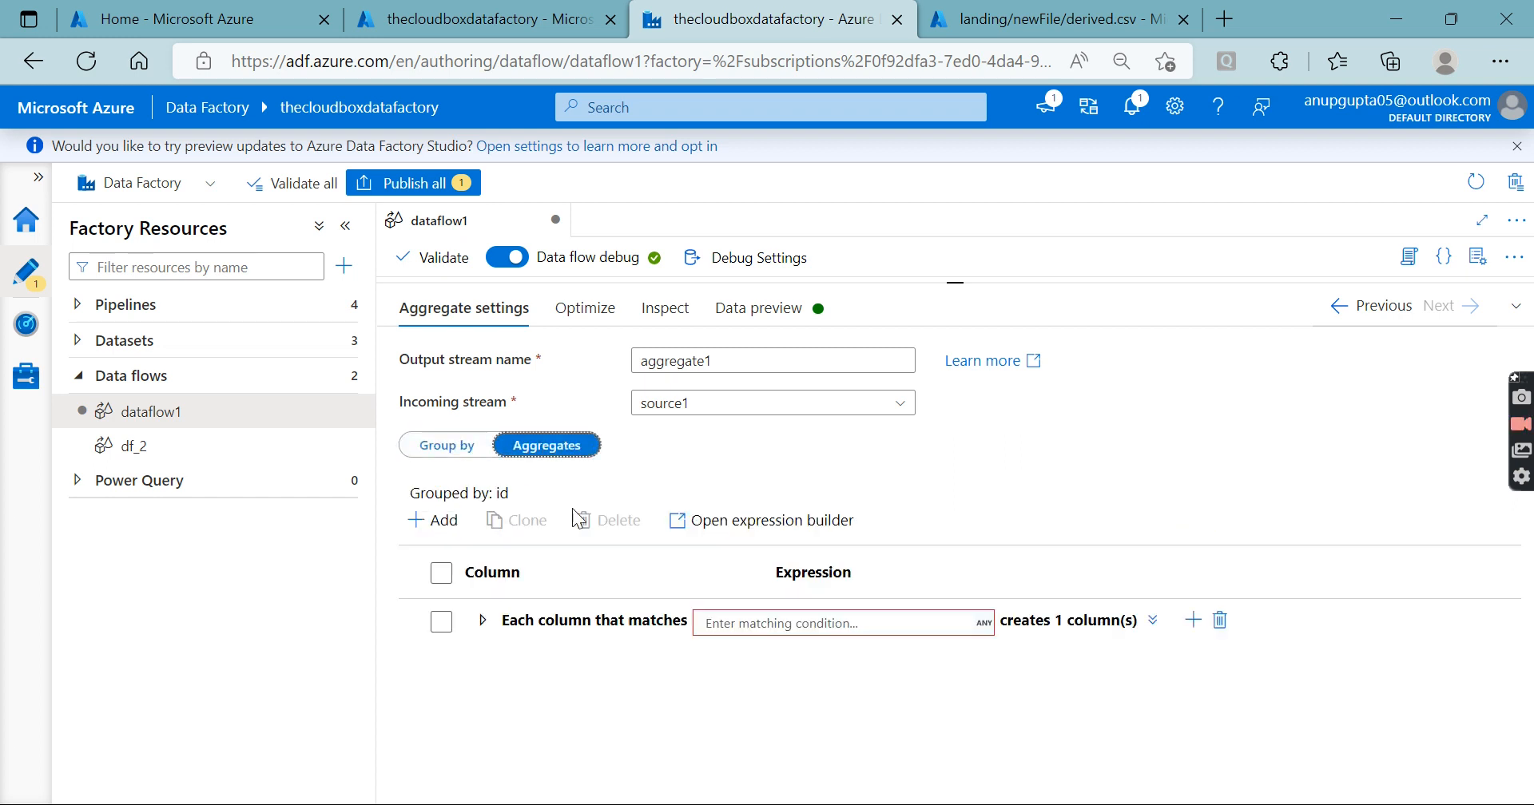
pyautogui.click(481, 620)
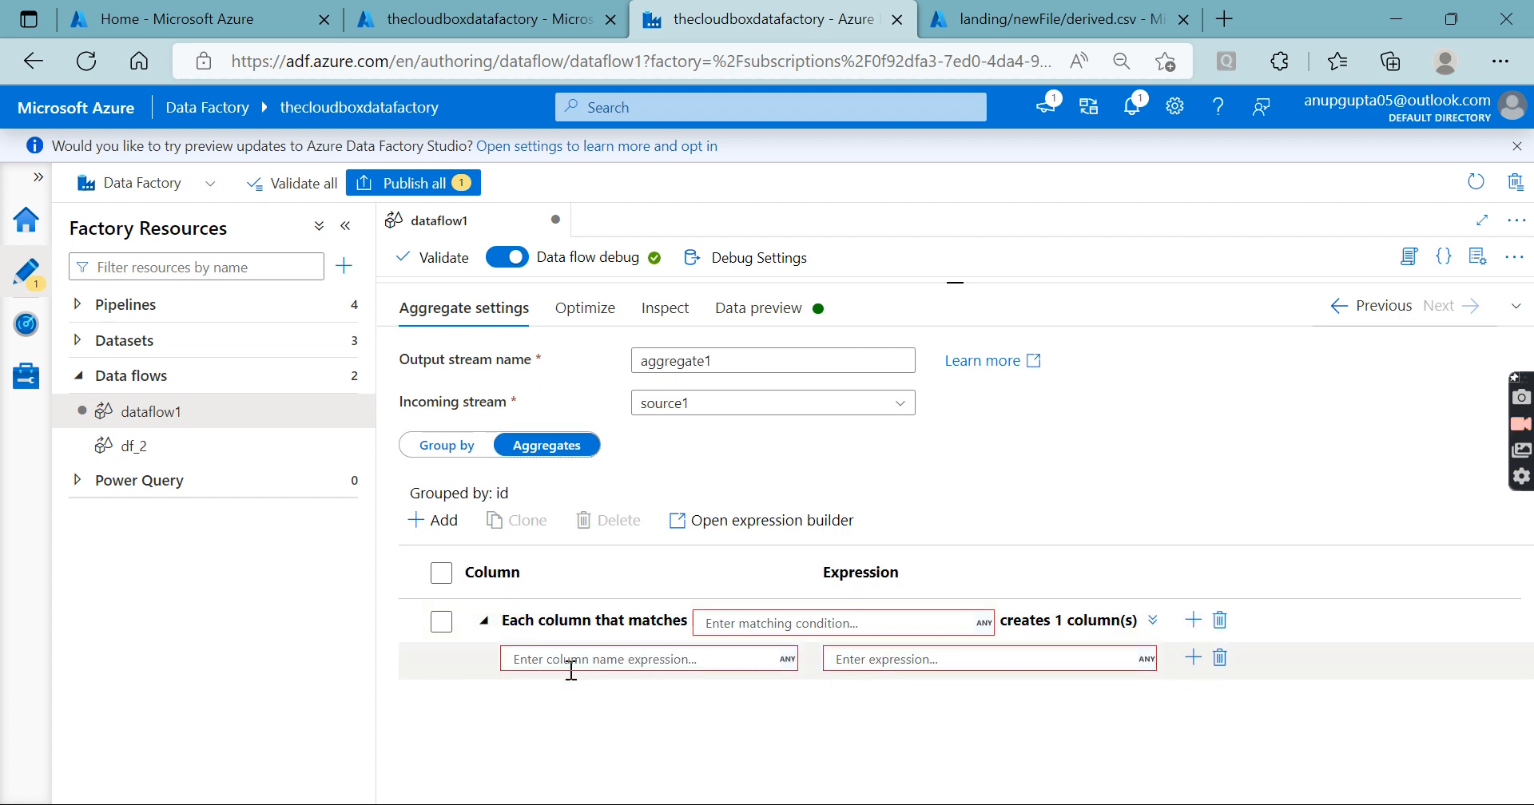
pyautogui.click(564, 664)
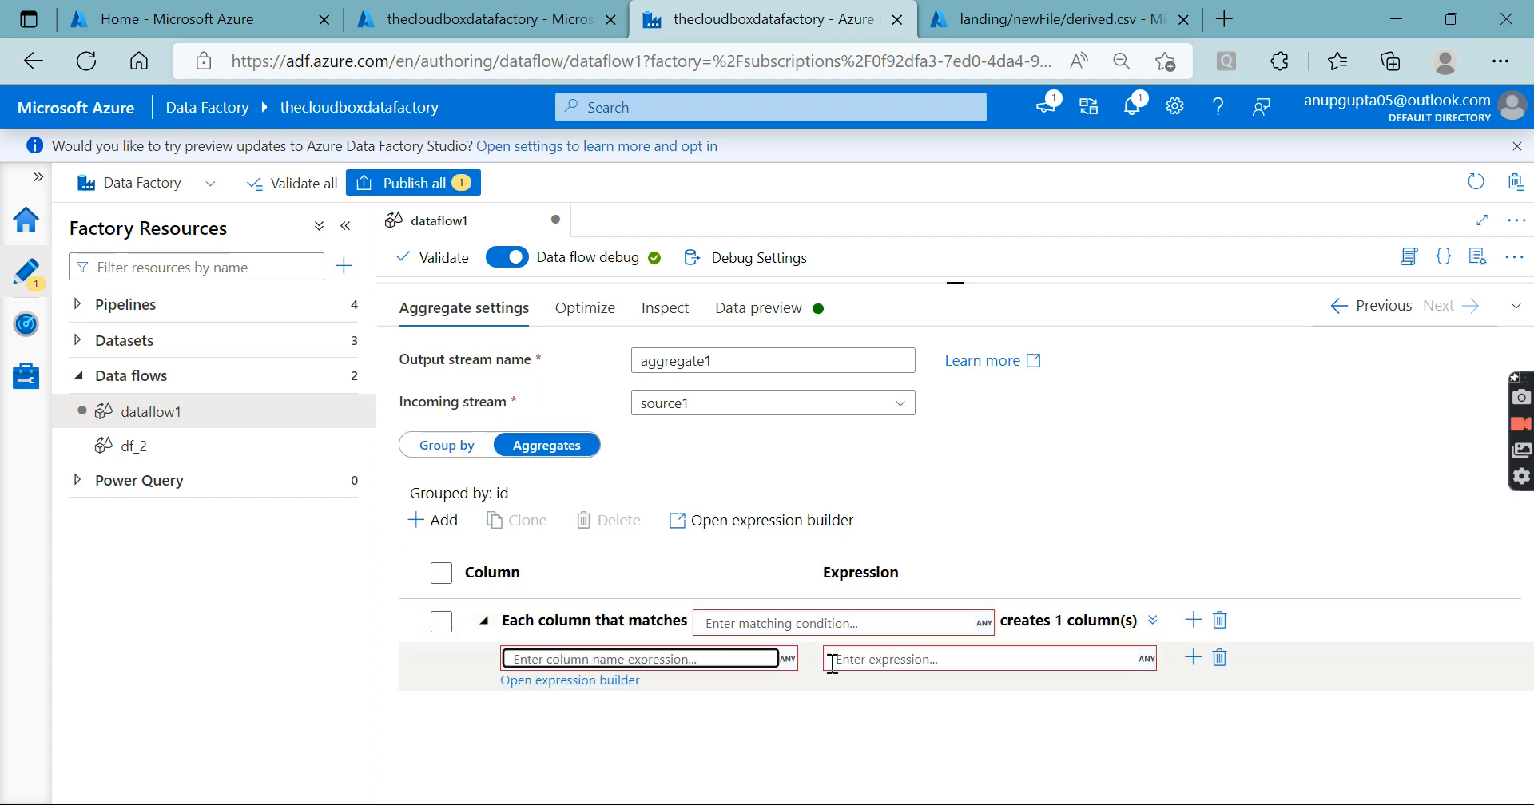
pyautogui.click(886, 655)
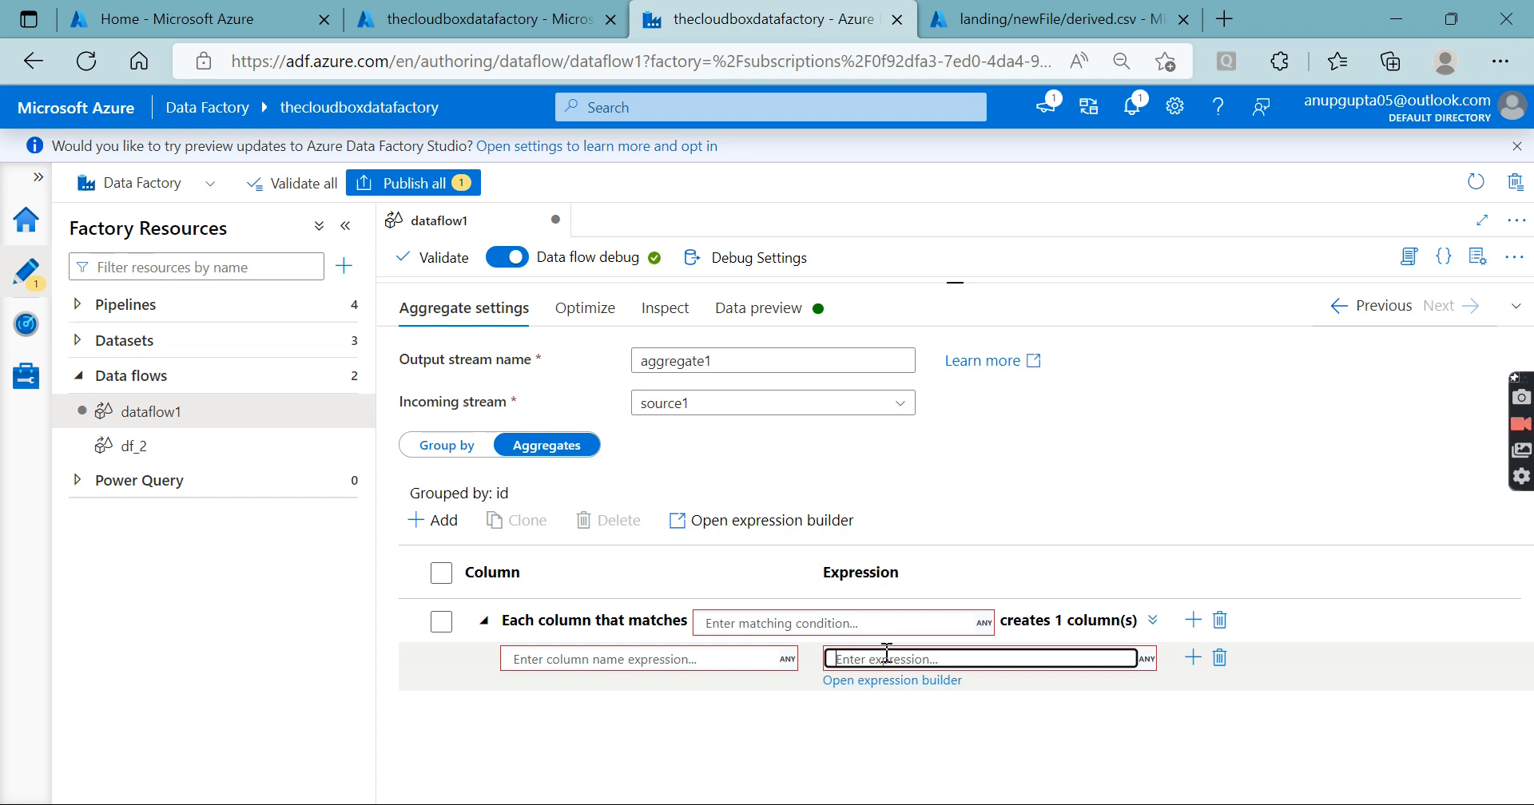
# Step: Delete the empty column name and expression row from the column pattern
pyautogui.moveTo(955, 281); pyautogui.dragTo(956, 440)
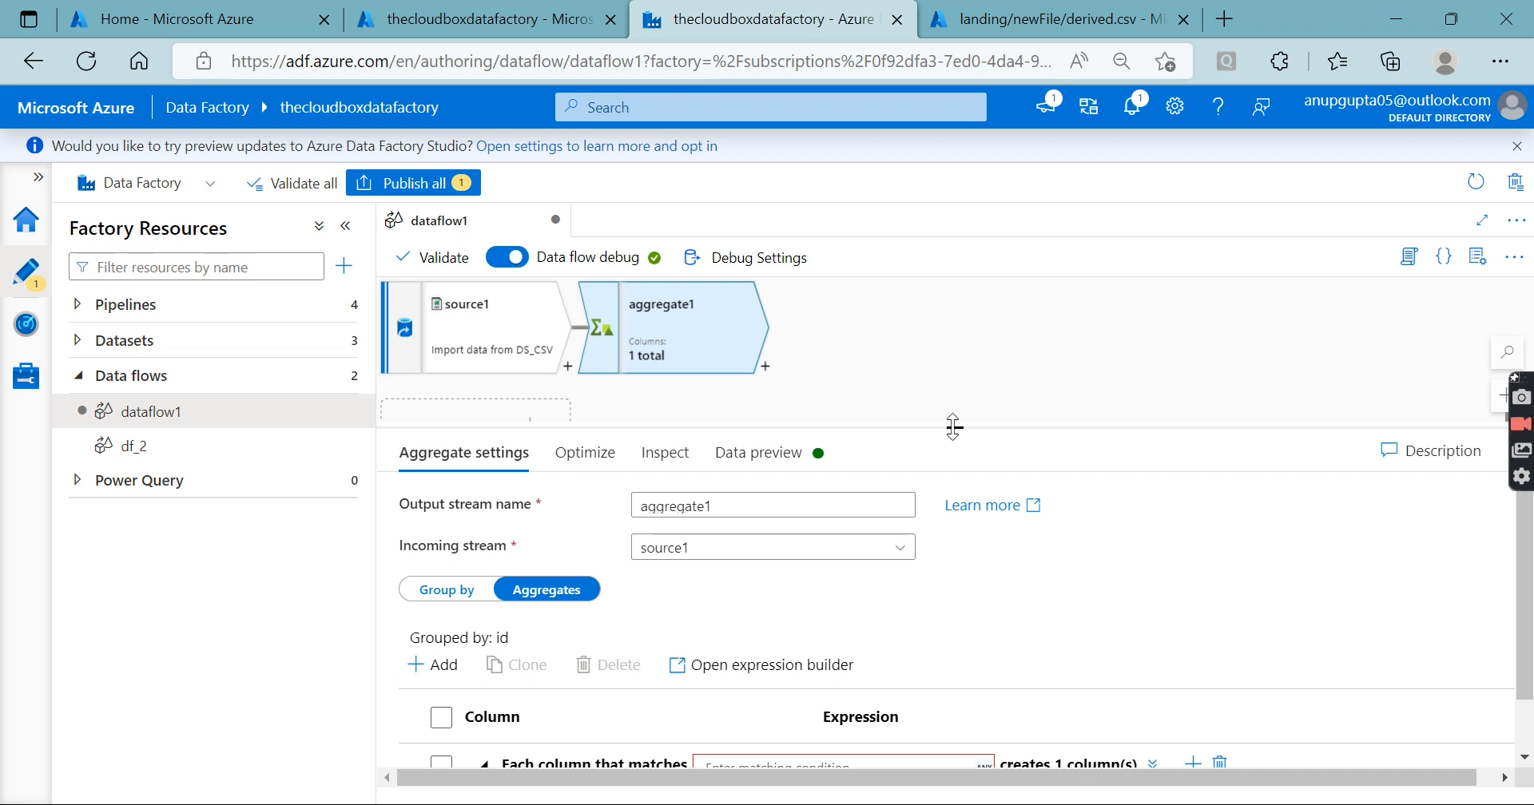
pyautogui.moveTo(954, 427); pyautogui.dragTo(953, 375)
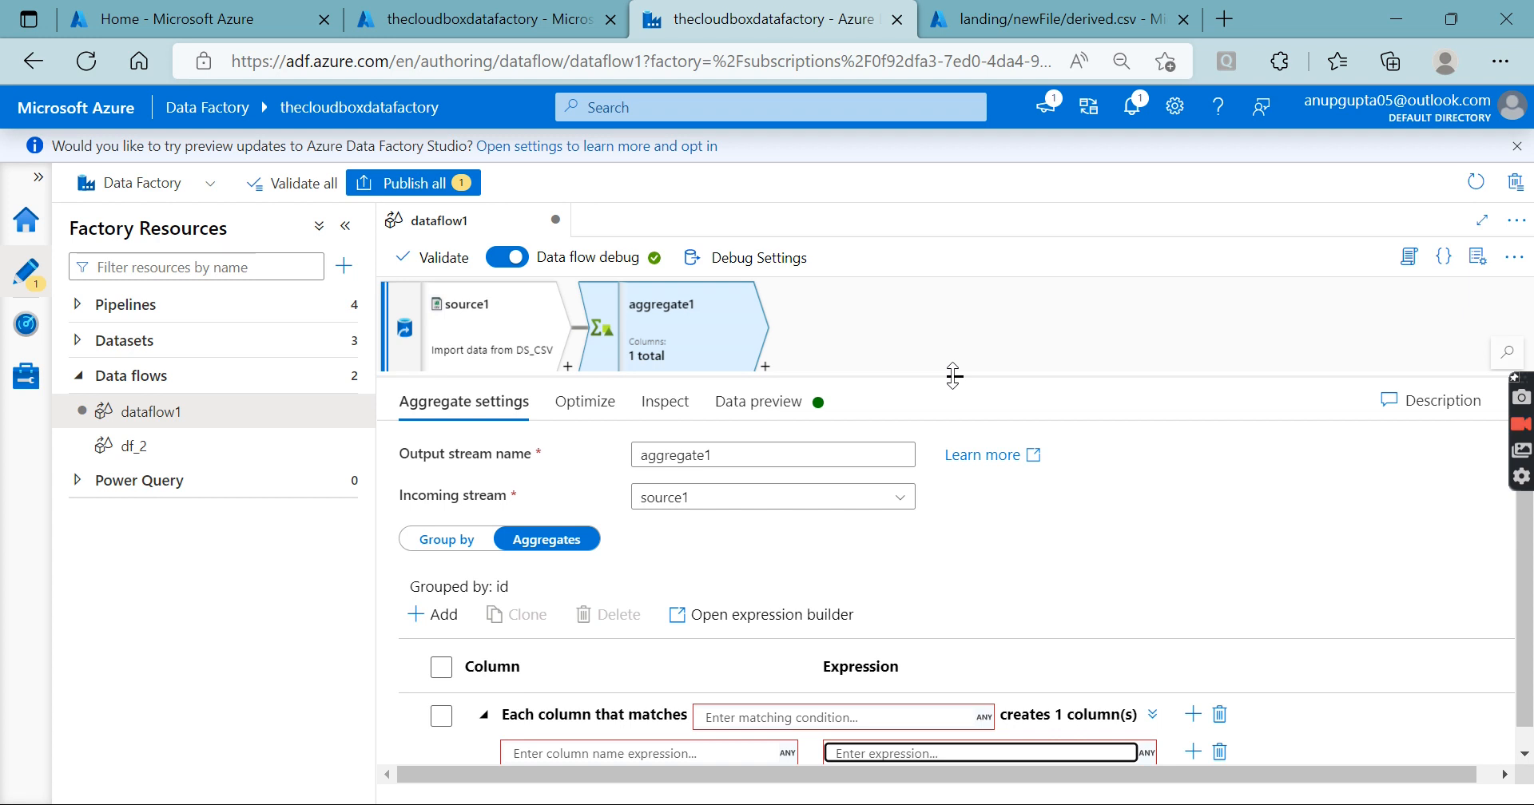
pyautogui.moveTo(952, 375); pyautogui.dragTo(955, 280)
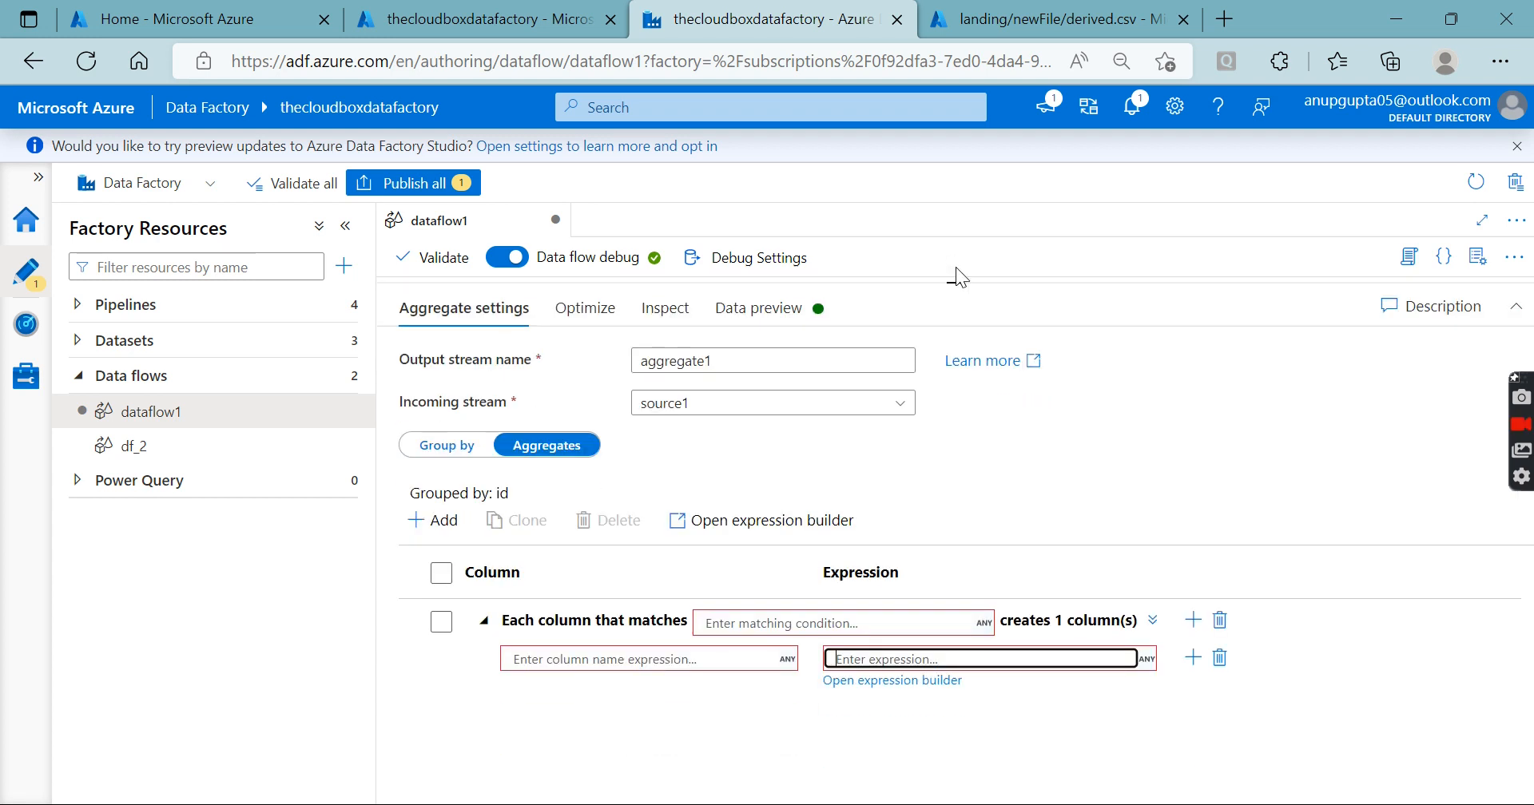
pyautogui.click(1217, 659)
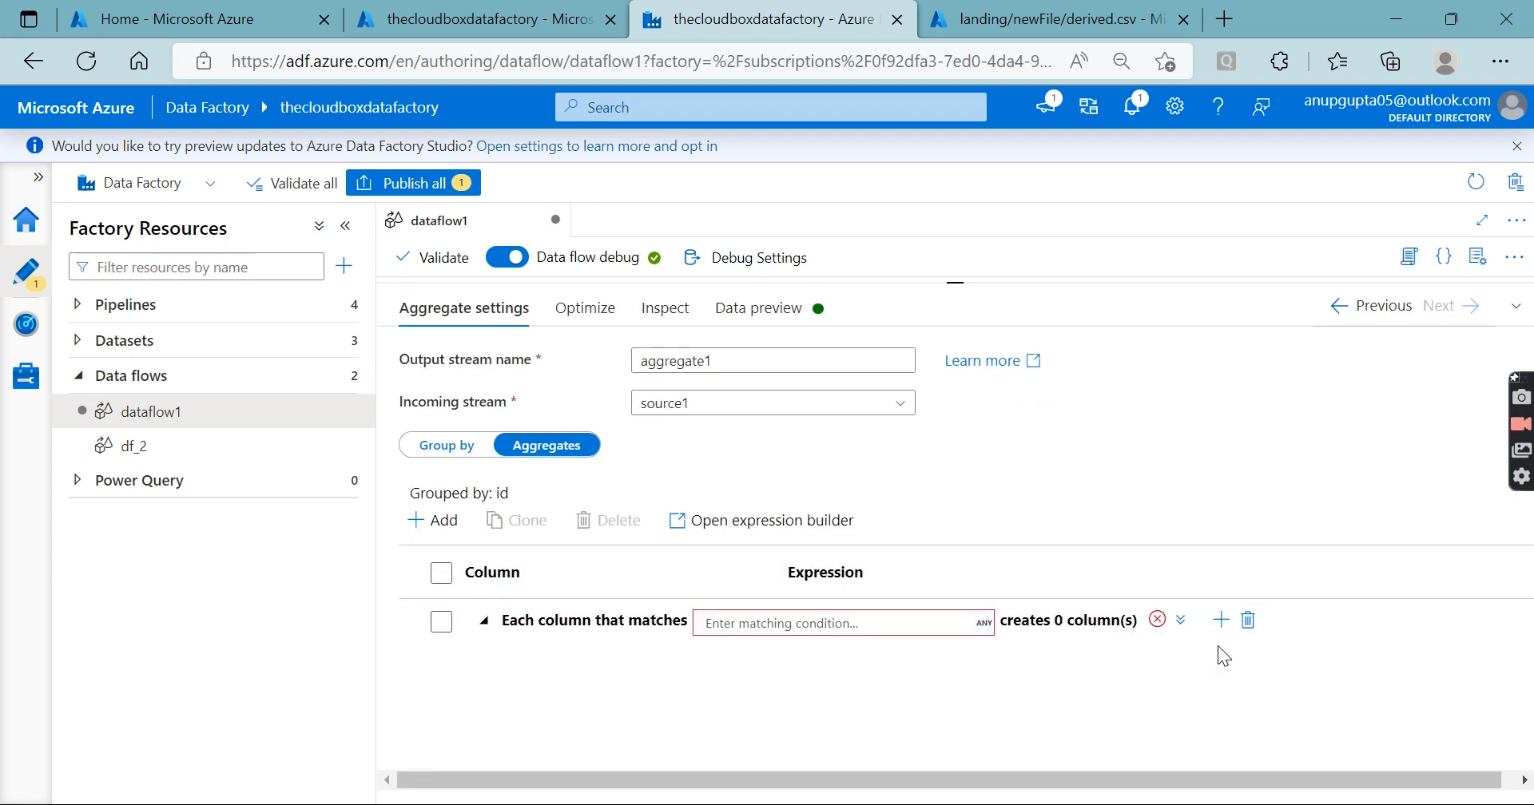
# Step: Delete the column pattern with the empty matching condition from the aggregates of aggregate1
pyautogui.click(1245, 621)
pyautogui.moveTo(957, 284); pyautogui.dragTo(936, 477)
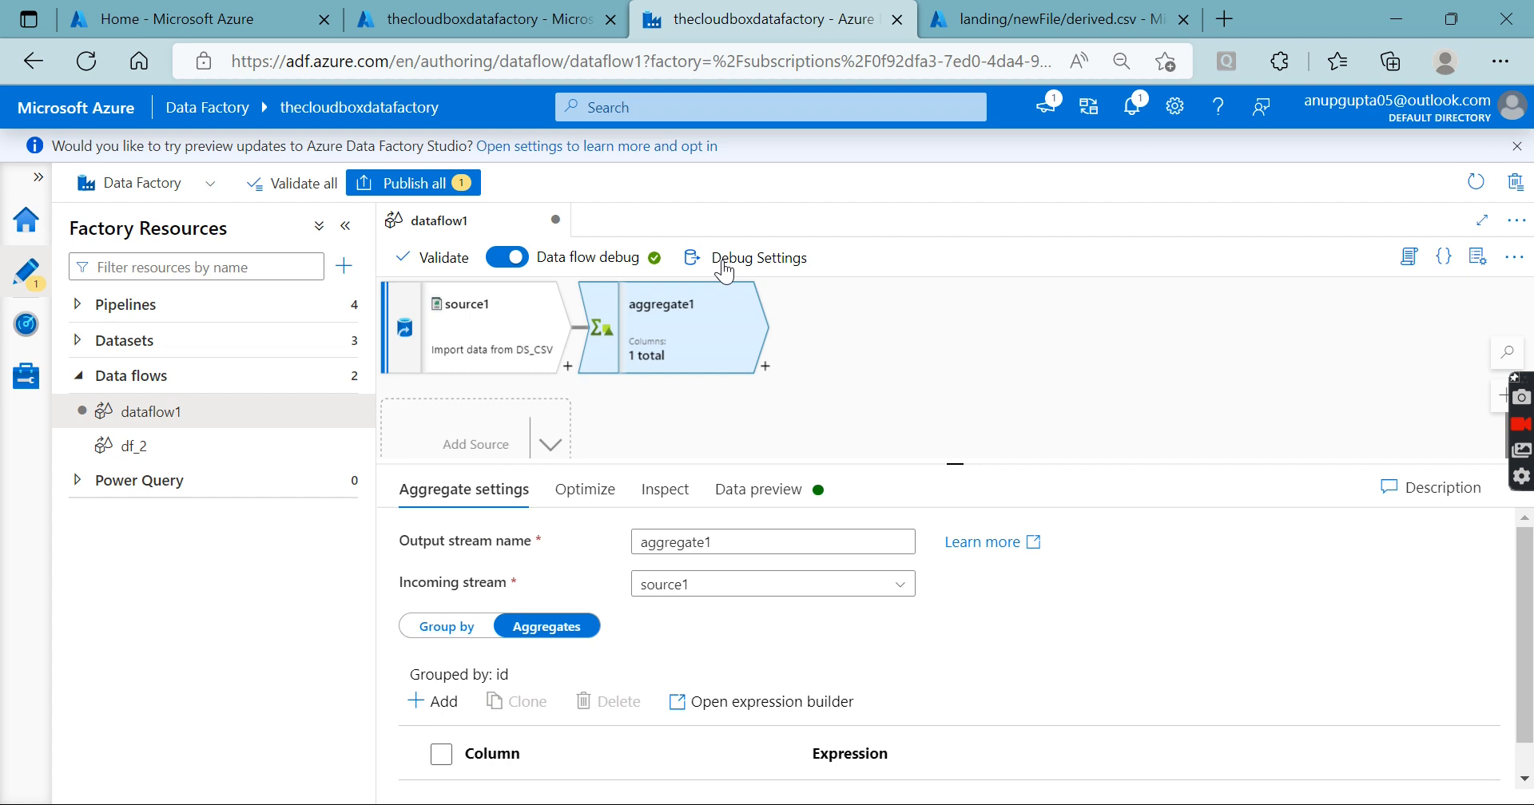
# Step: Set source1's dataset parameters in the debug settings to File_System main and Direct landing/newFile, and save them
pyautogui.click(729, 259)
pyautogui.click(1003, 195)
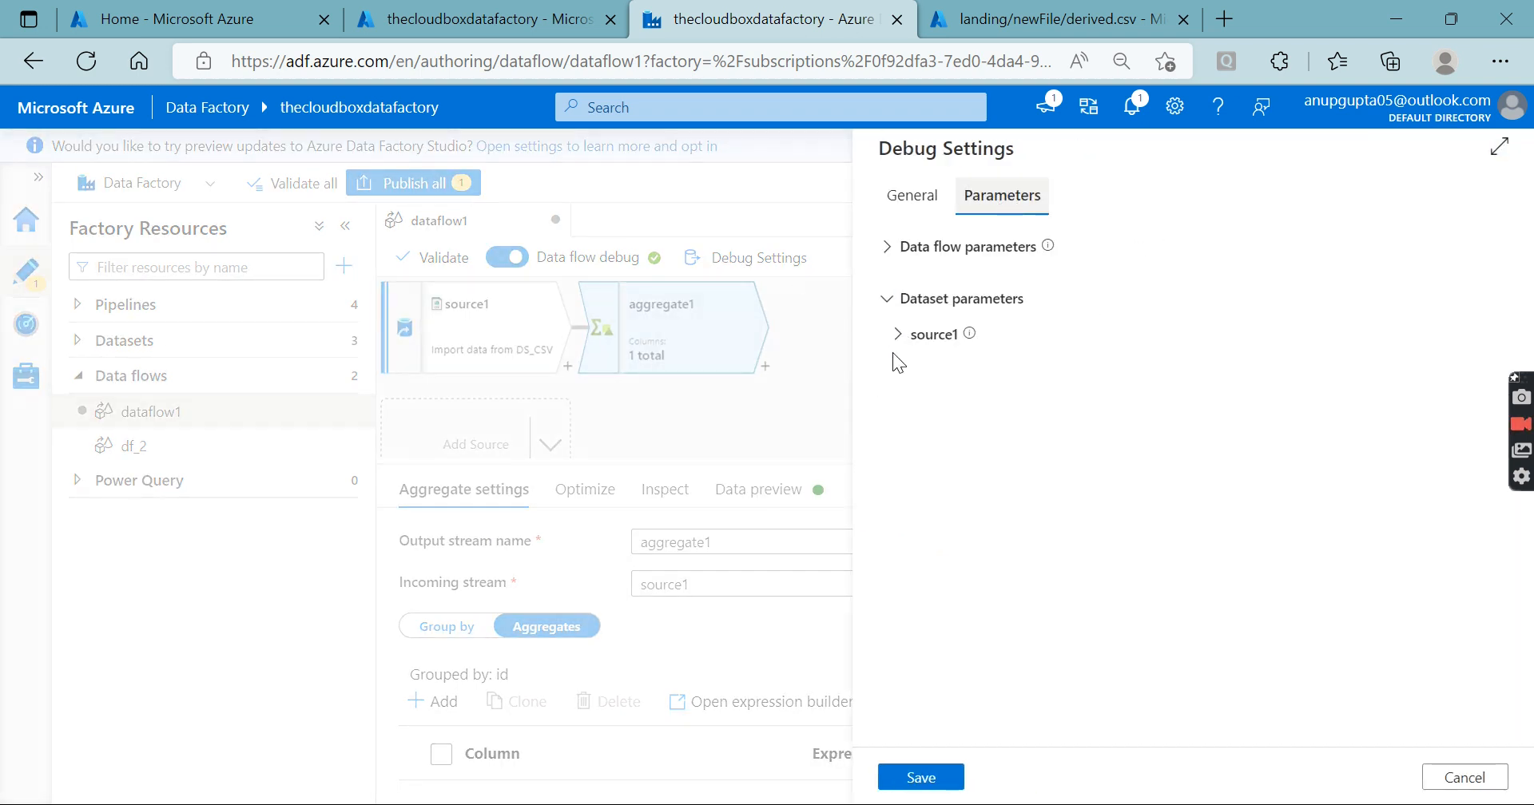
pyautogui.click(897, 335)
pyautogui.click(1089, 405)
pyautogui.write('main')
pyautogui.press('Tab')
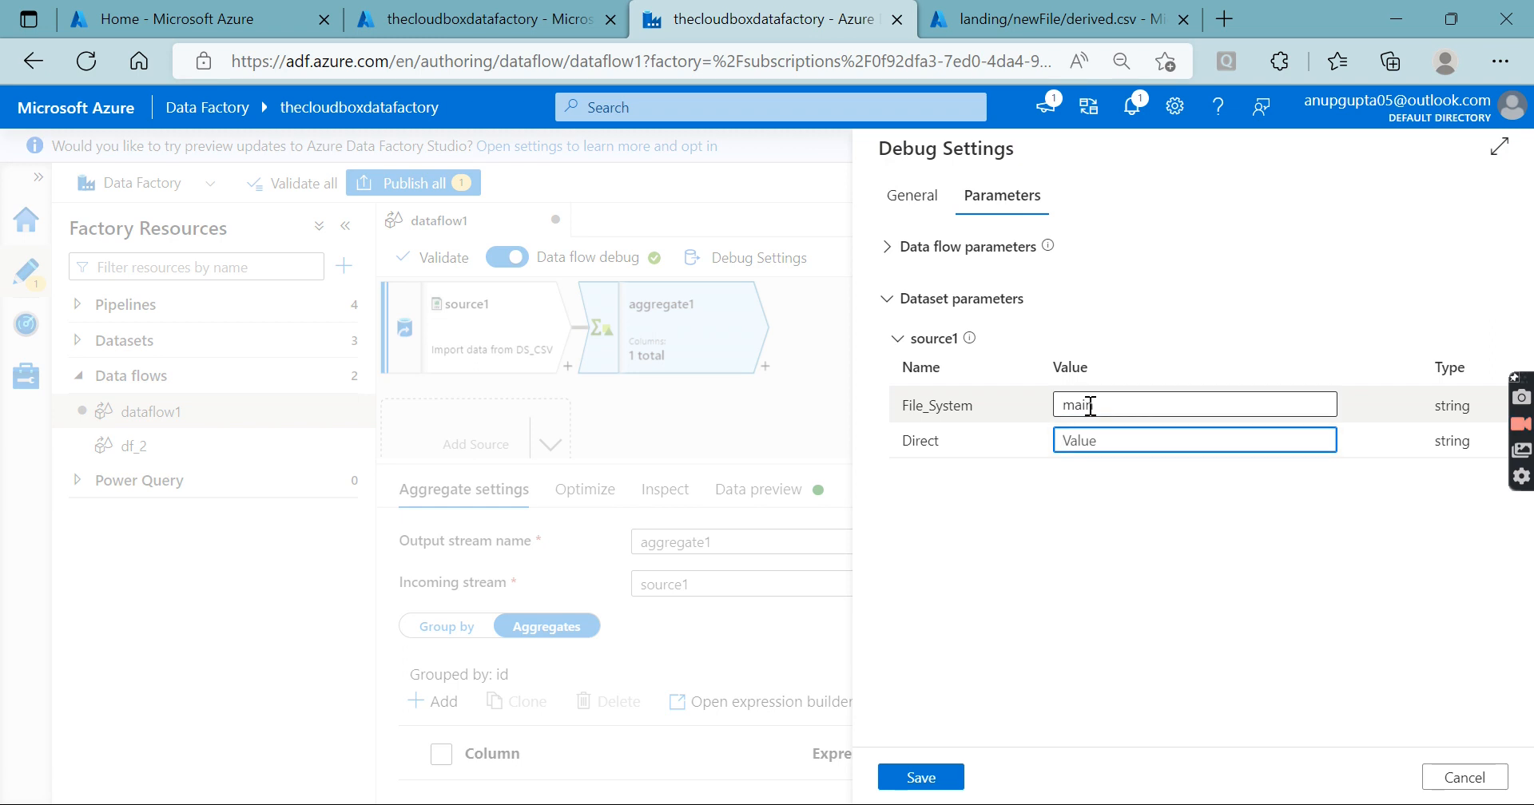
pyautogui.write('landing/newFile')
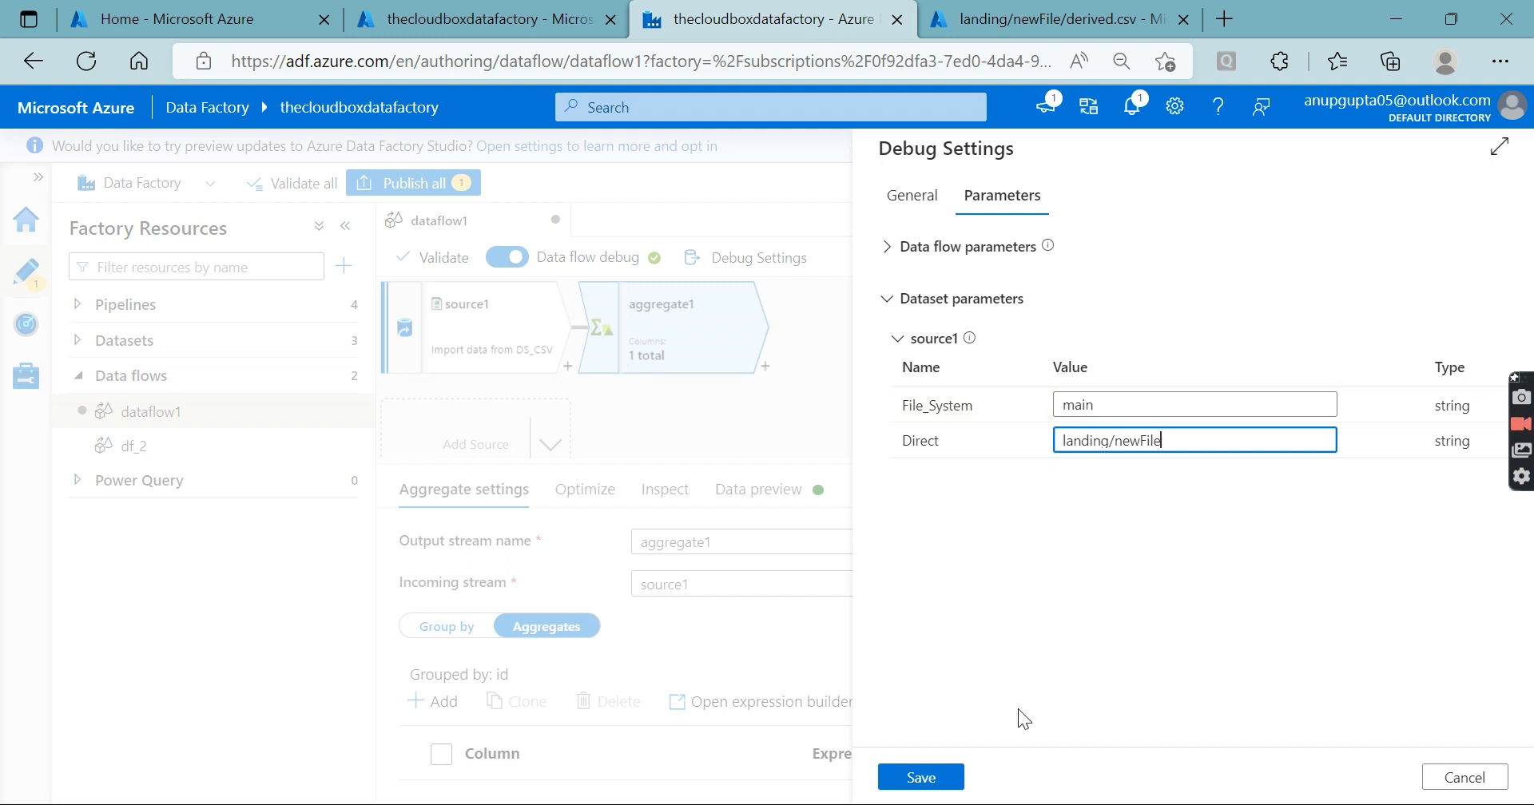
pyautogui.click(945, 779)
# Step: Import the projection of source1 again to refresh its schema
pyautogui.click(506, 337)
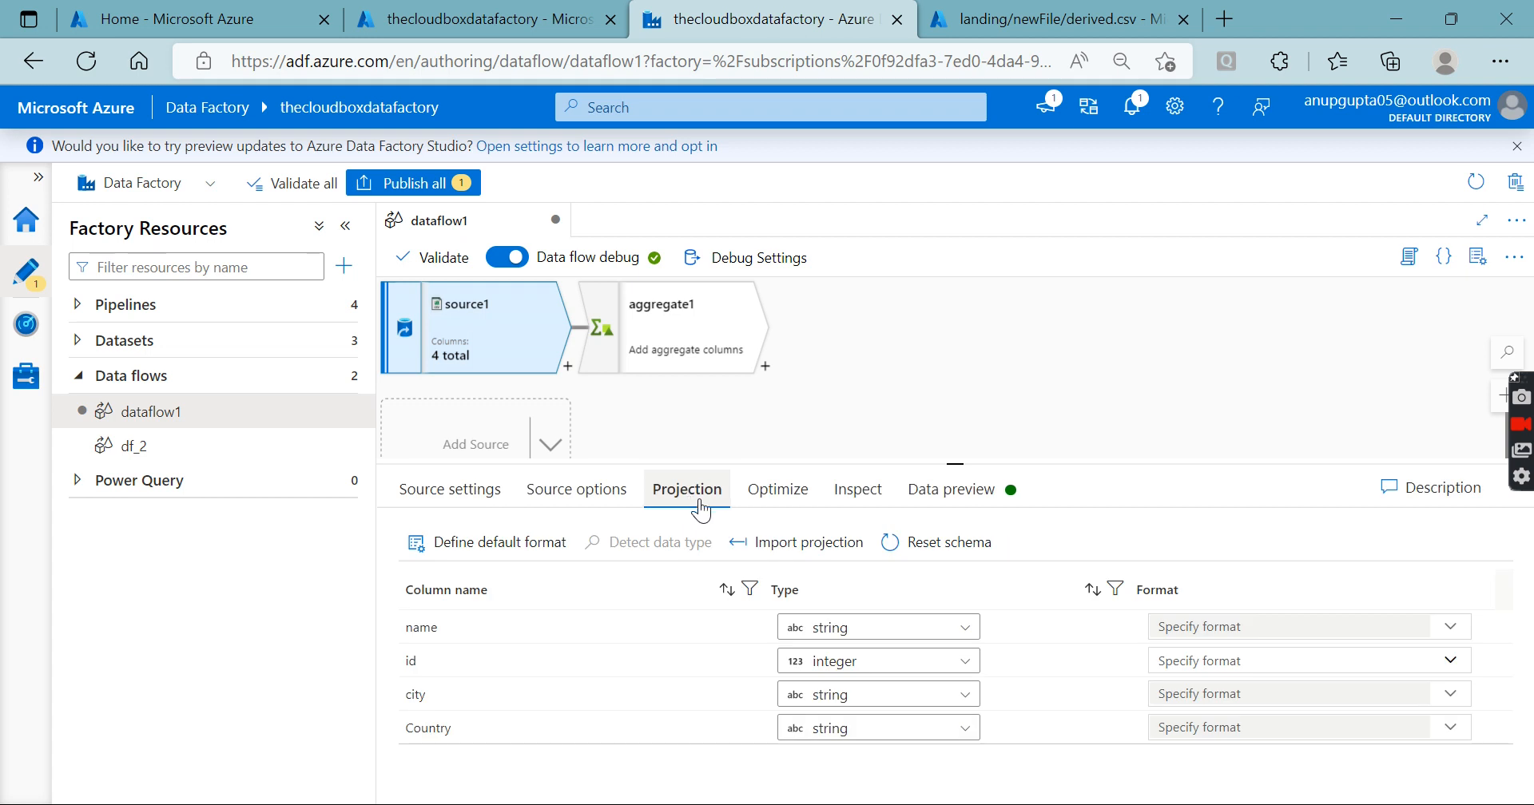
pyautogui.click(791, 541)
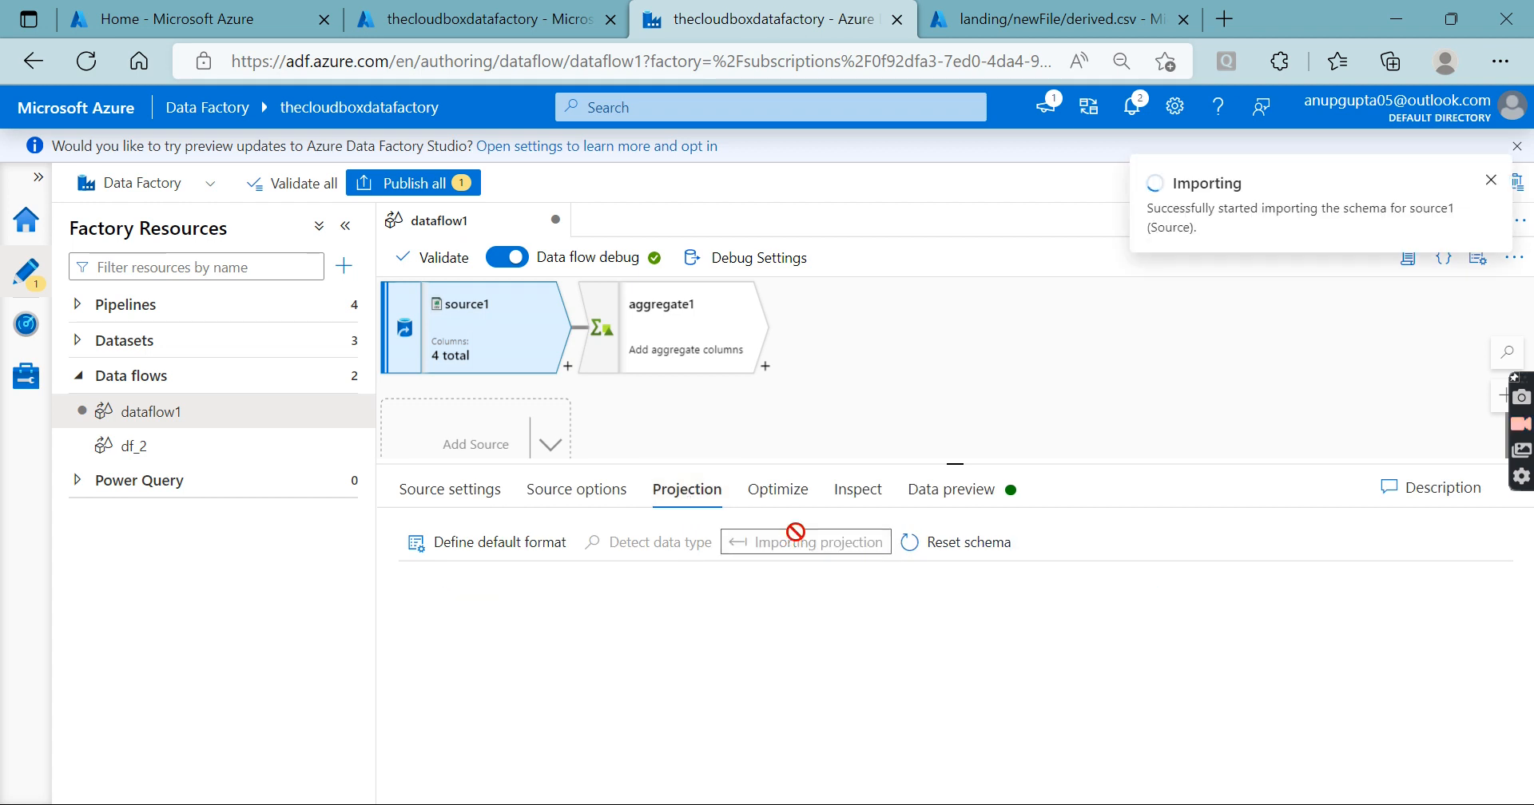
# Step: Review the aggregates and group-by settings of aggregate1, including the columns available for grouping
pyautogui.click(697, 350)
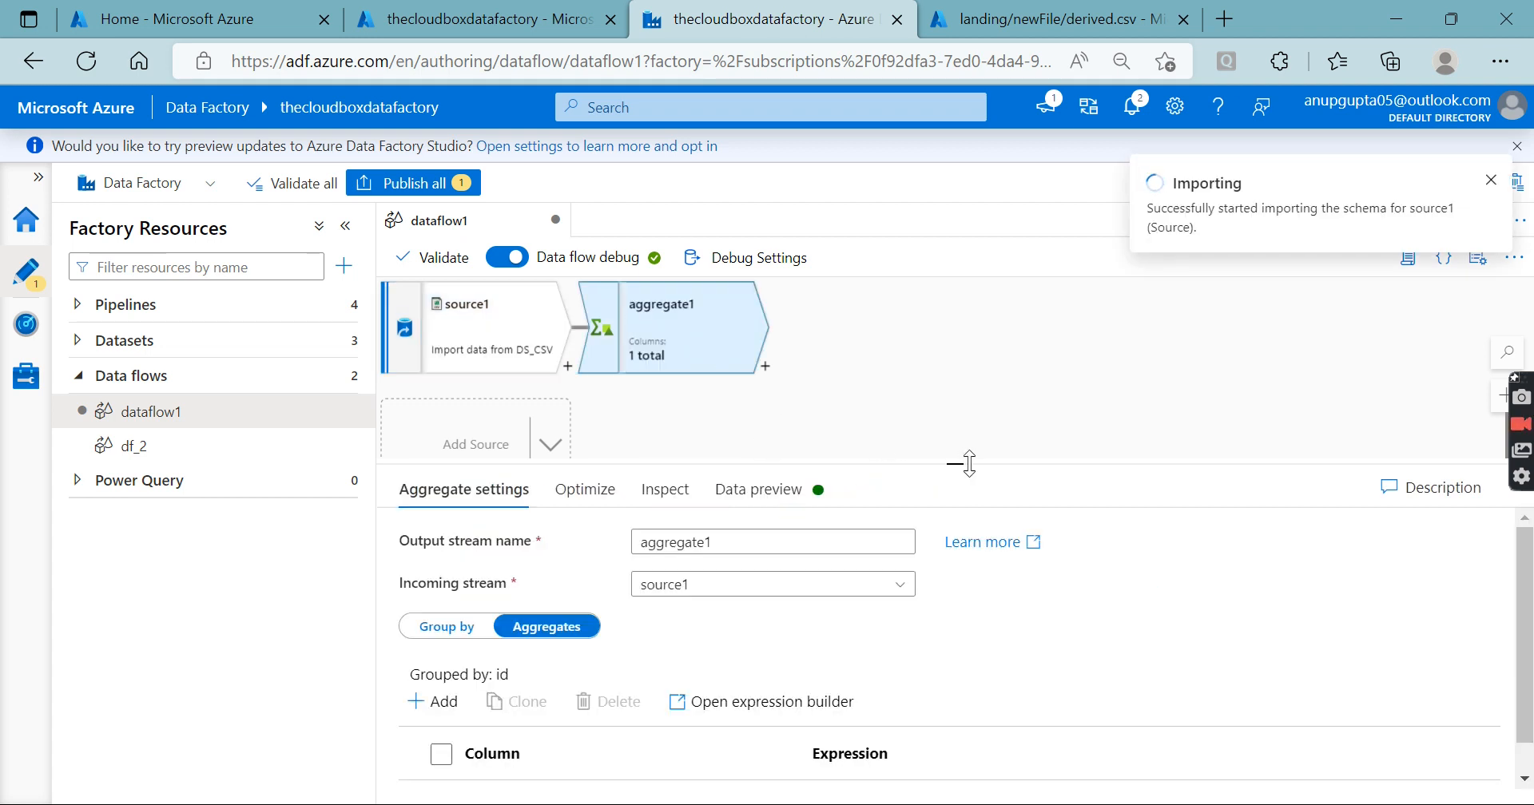
pyautogui.moveTo(955, 463); pyautogui.dragTo(954, 317)
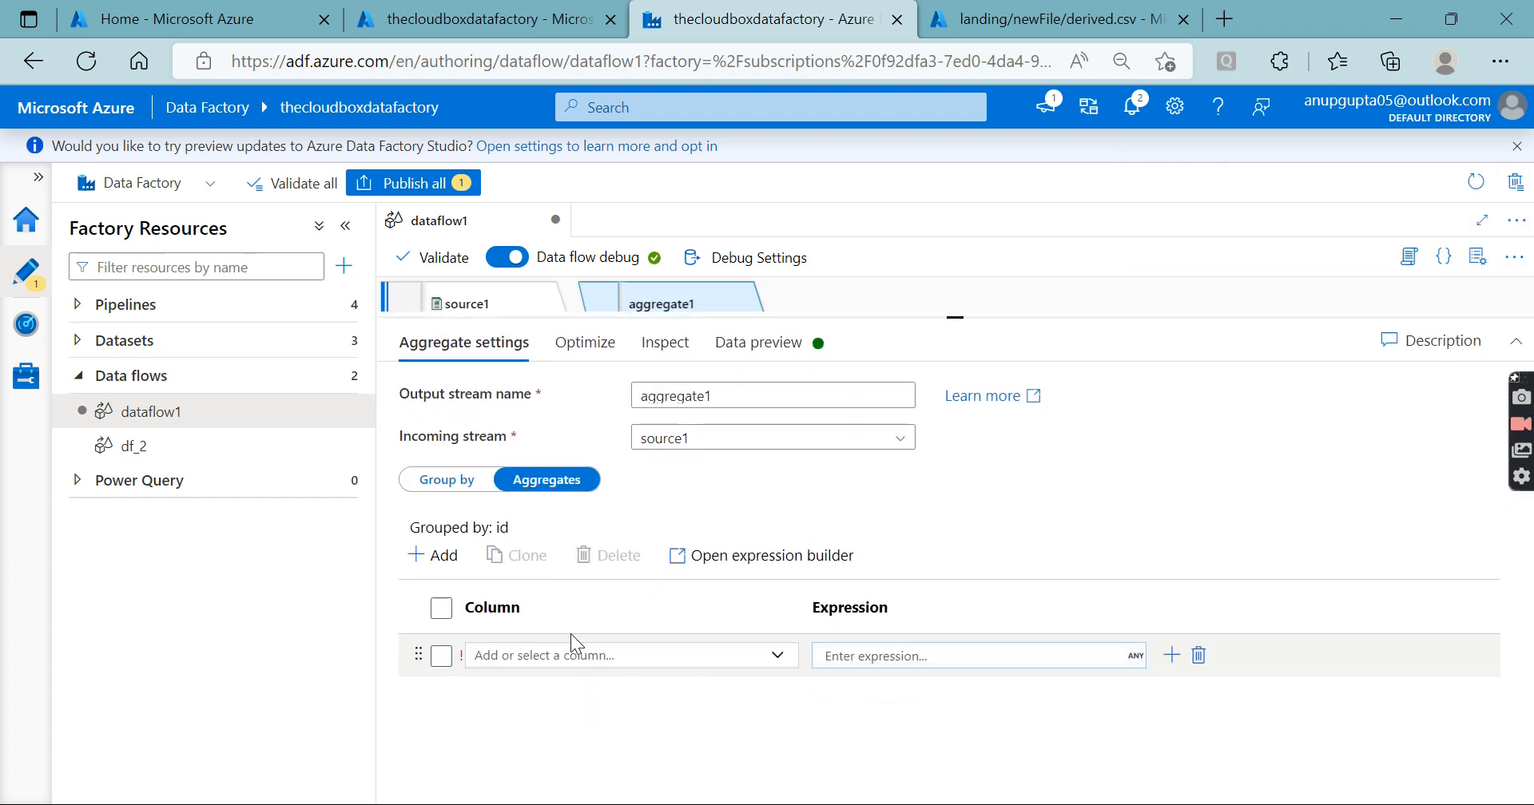
pyautogui.click(437, 484)
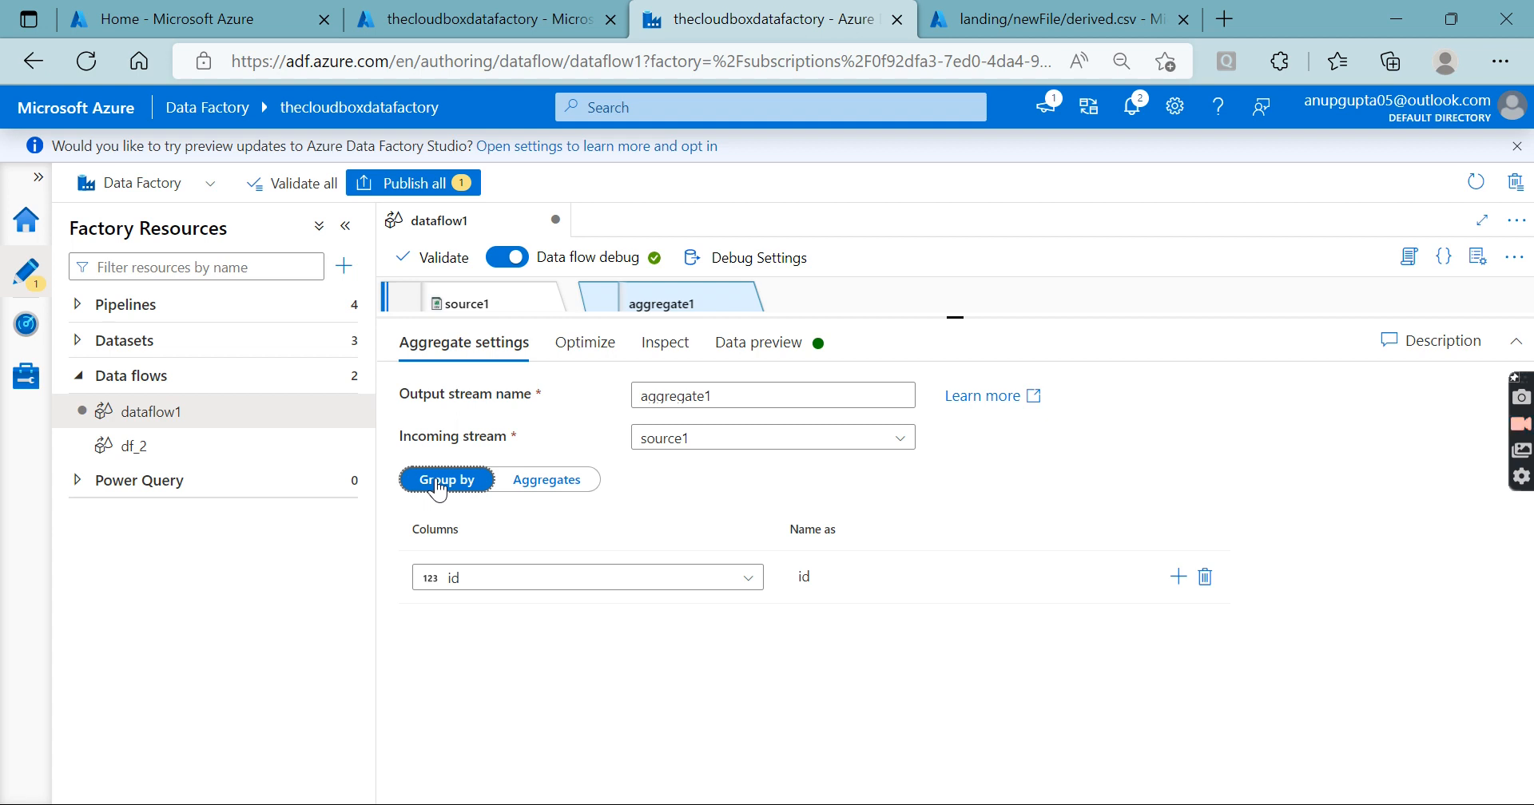
pyautogui.click(546, 481)
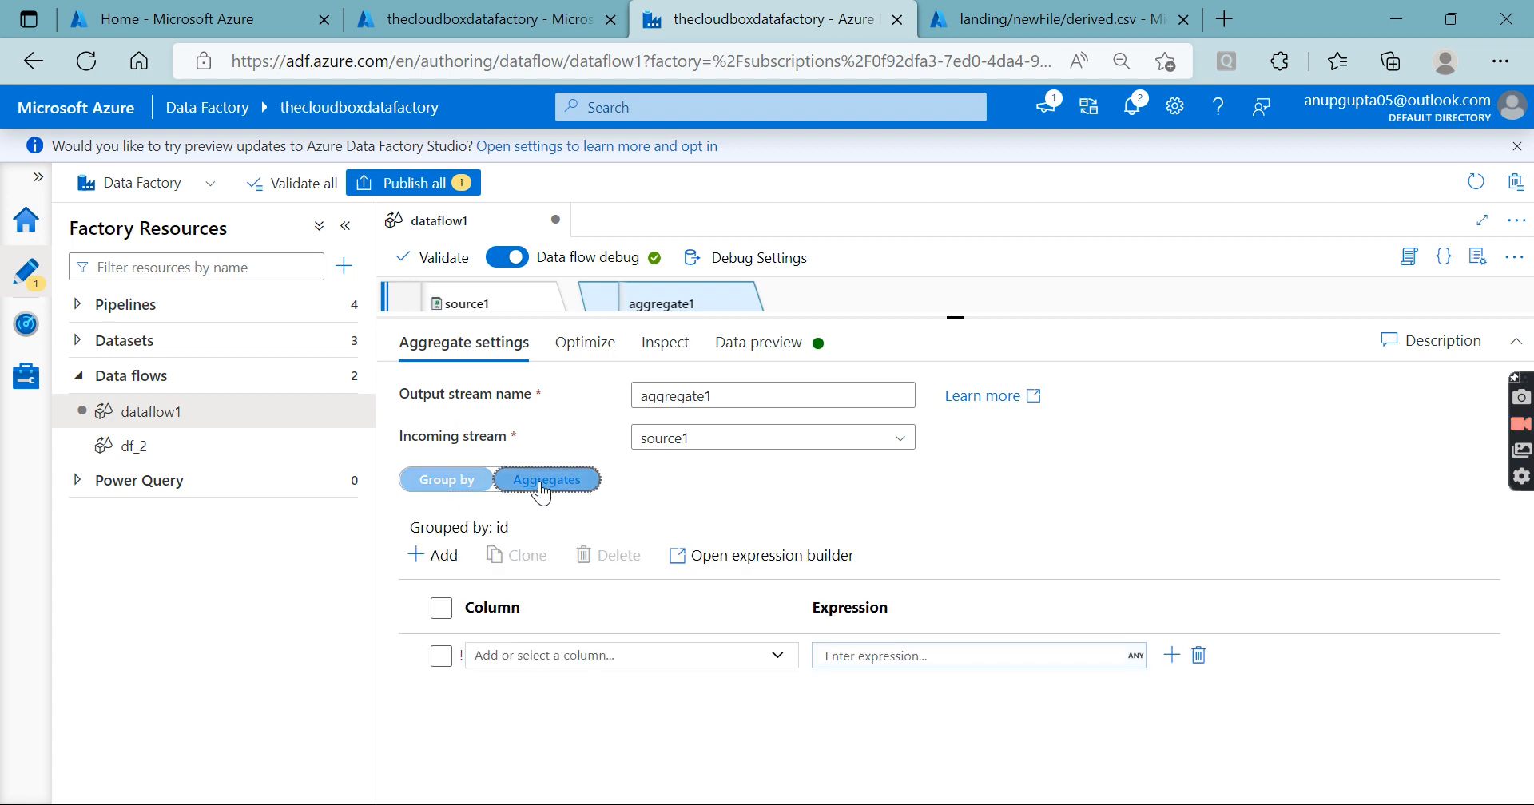
pyautogui.click(468, 484)
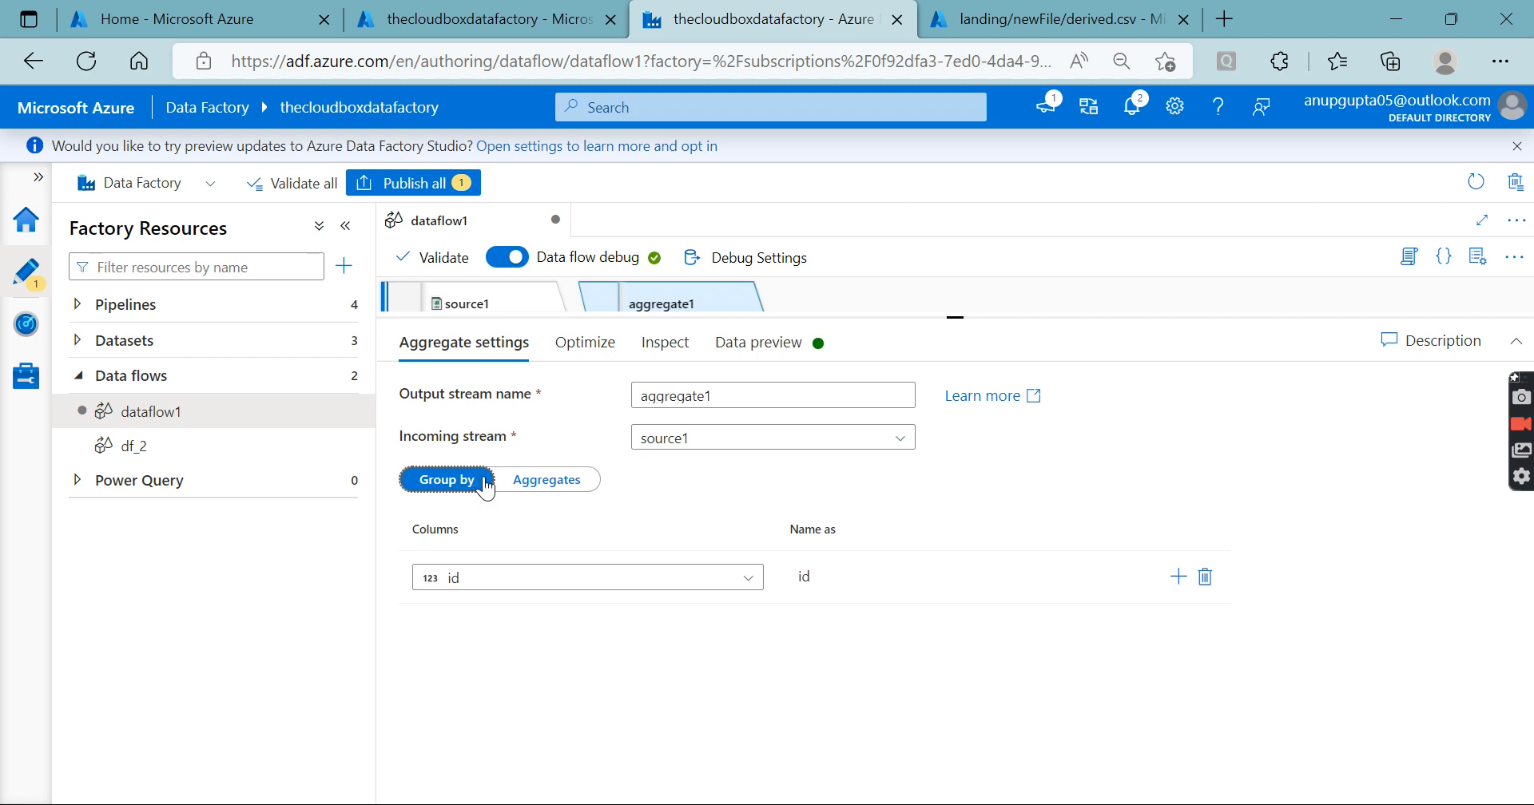
pyautogui.click(757, 579)
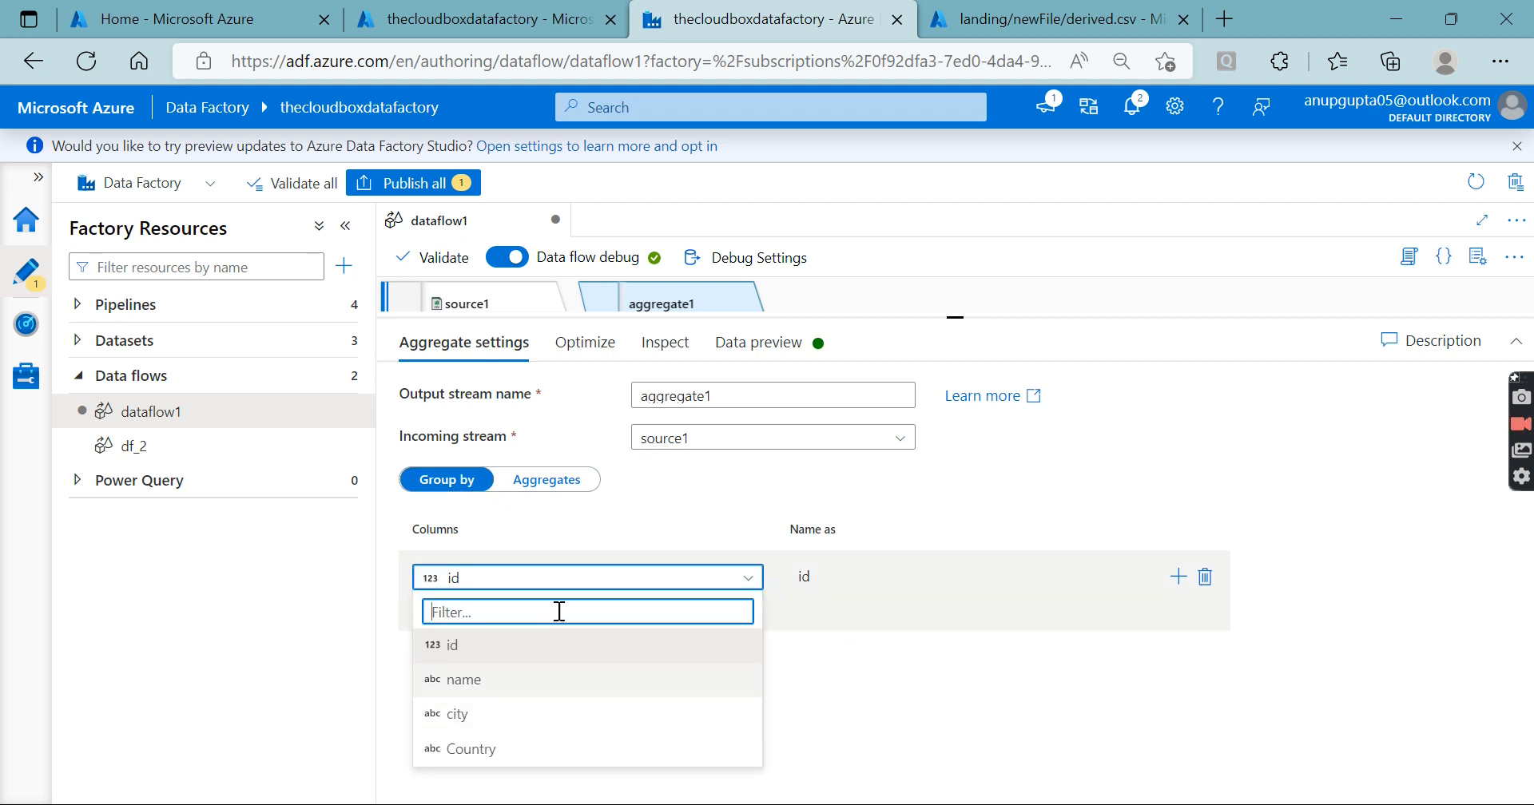
pyautogui.click(801, 690)
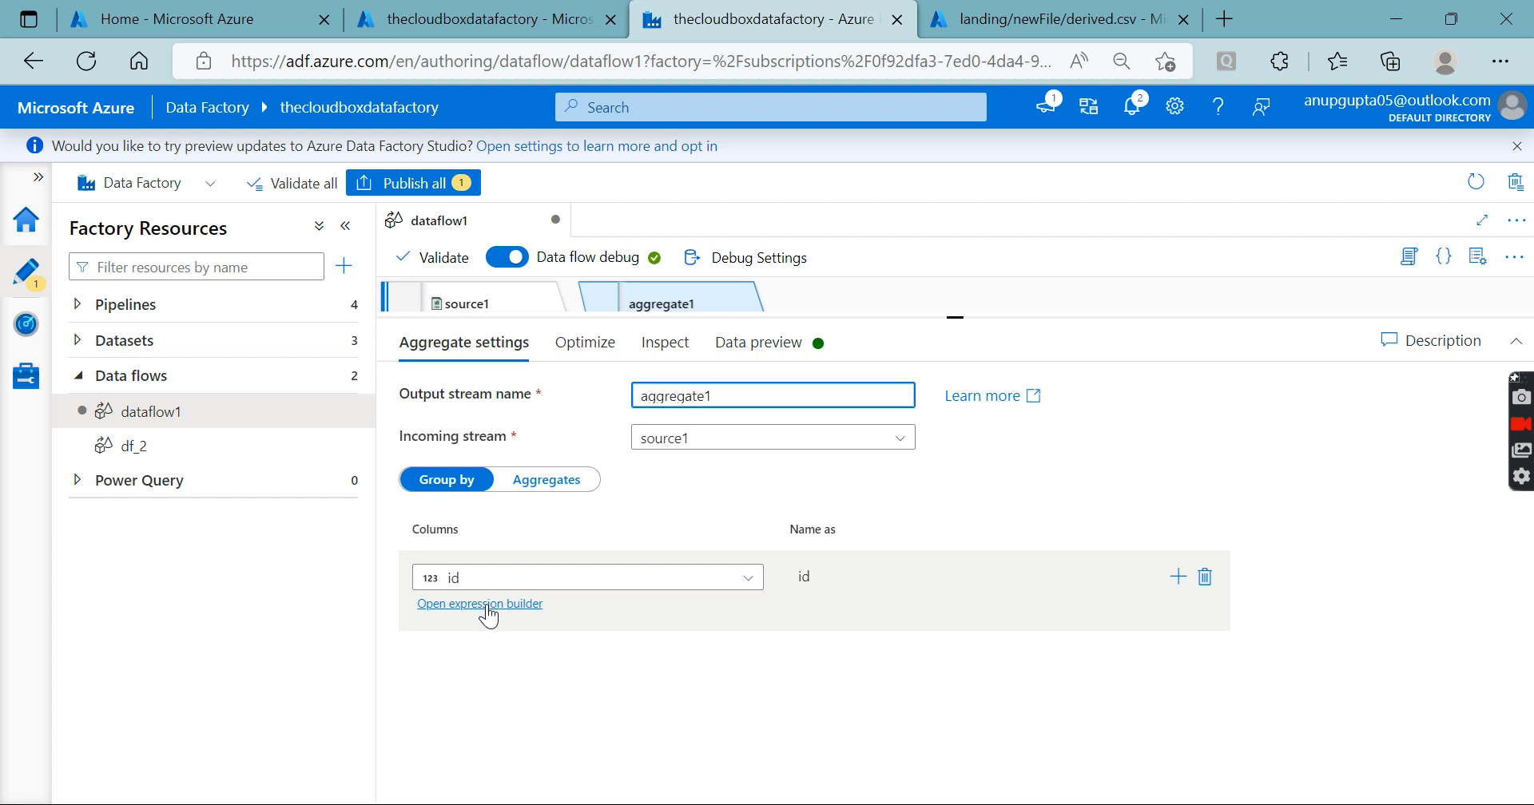
# Step: Replace the group-by expression for id with sha2(256, id) in the expression builder and save it
pyautogui.click(479, 604)
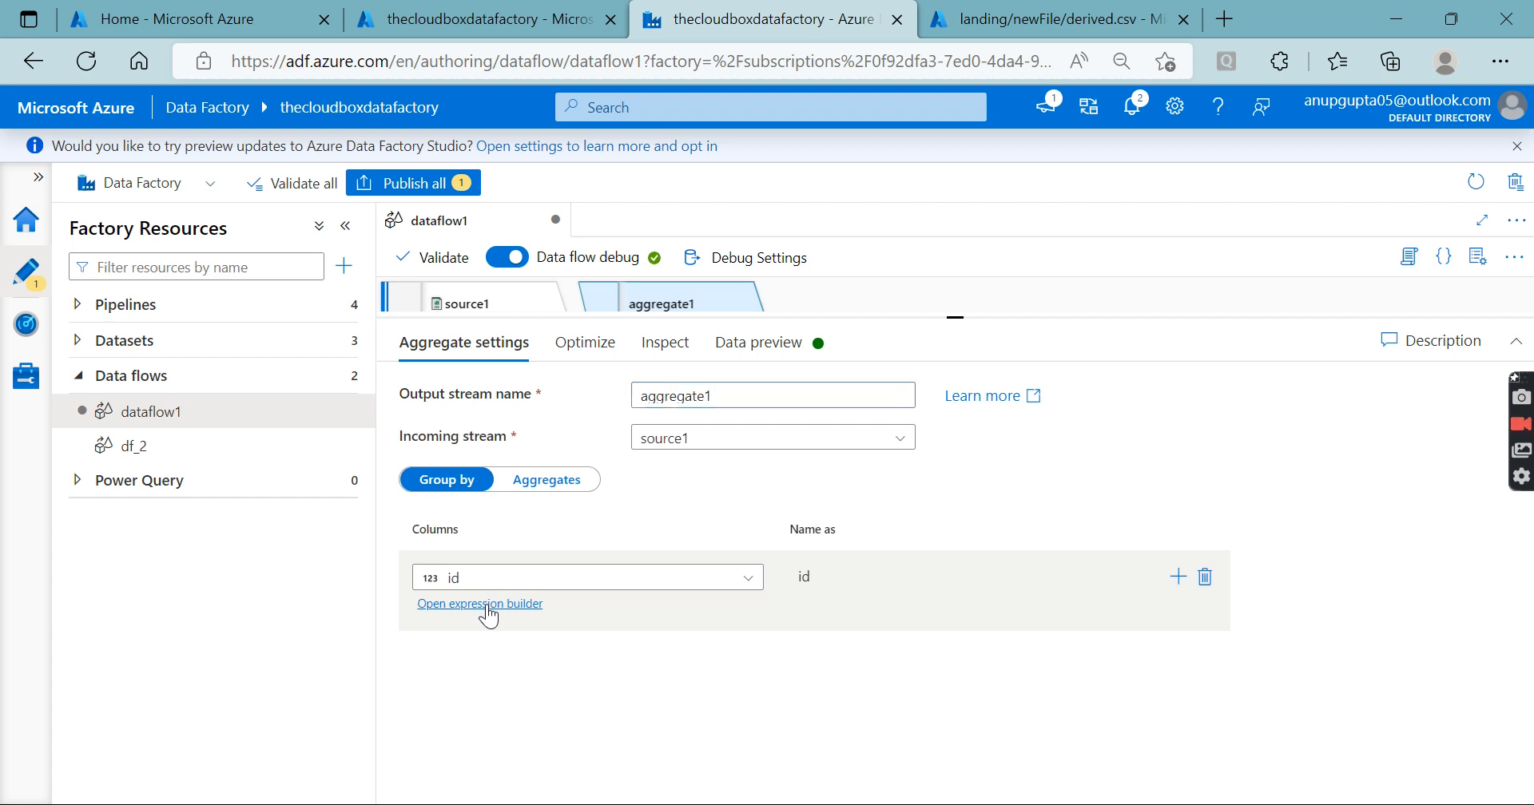
pyautogui.click(203, 347)
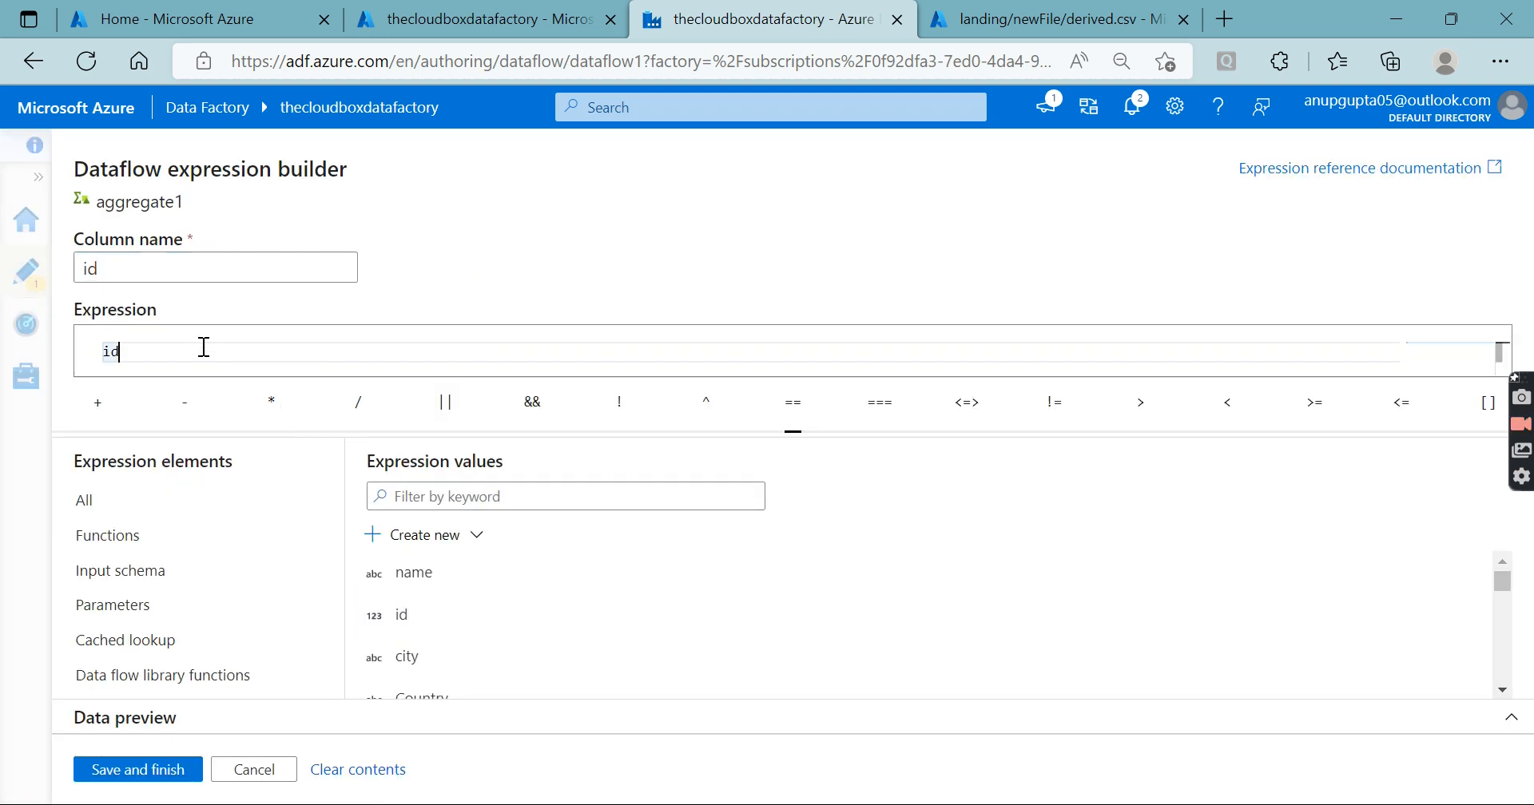
pyautogui.press('BackSpace')
pyautogui.write('sha2')
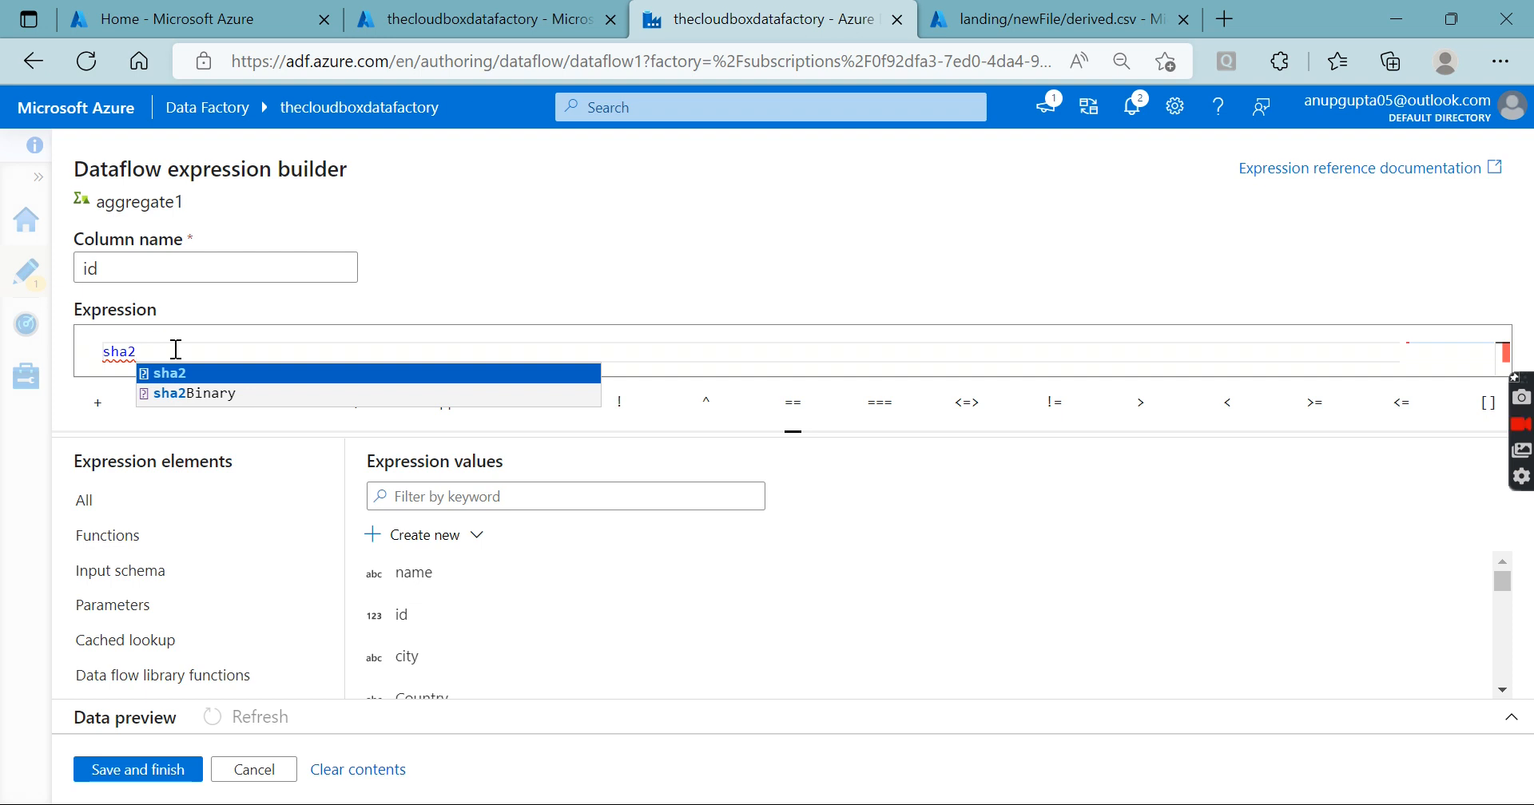
pyautogui.click(175, 372)
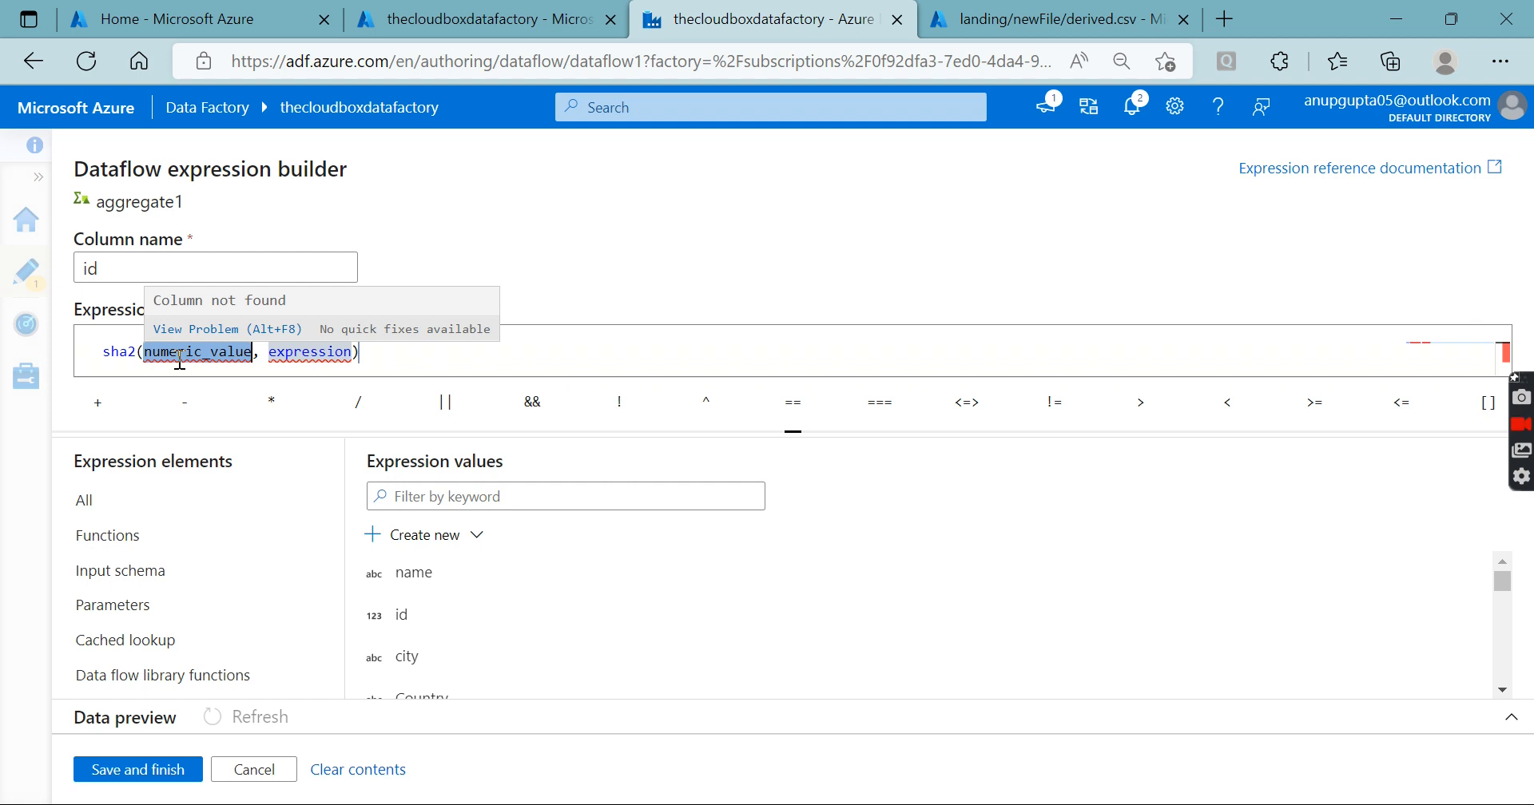
pyautogui.write('256')
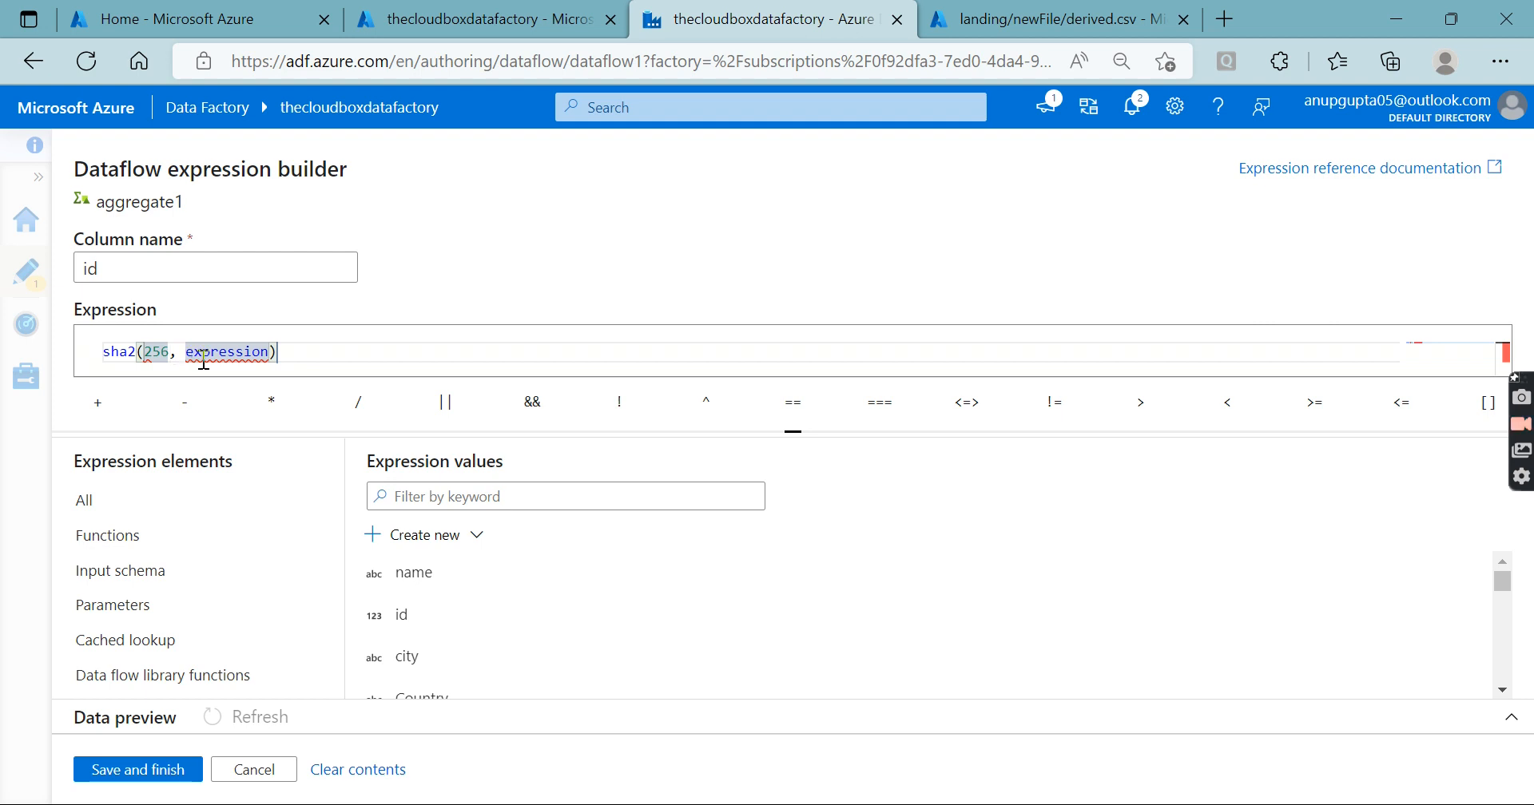
pyautogui.doubleClick(203, 358)
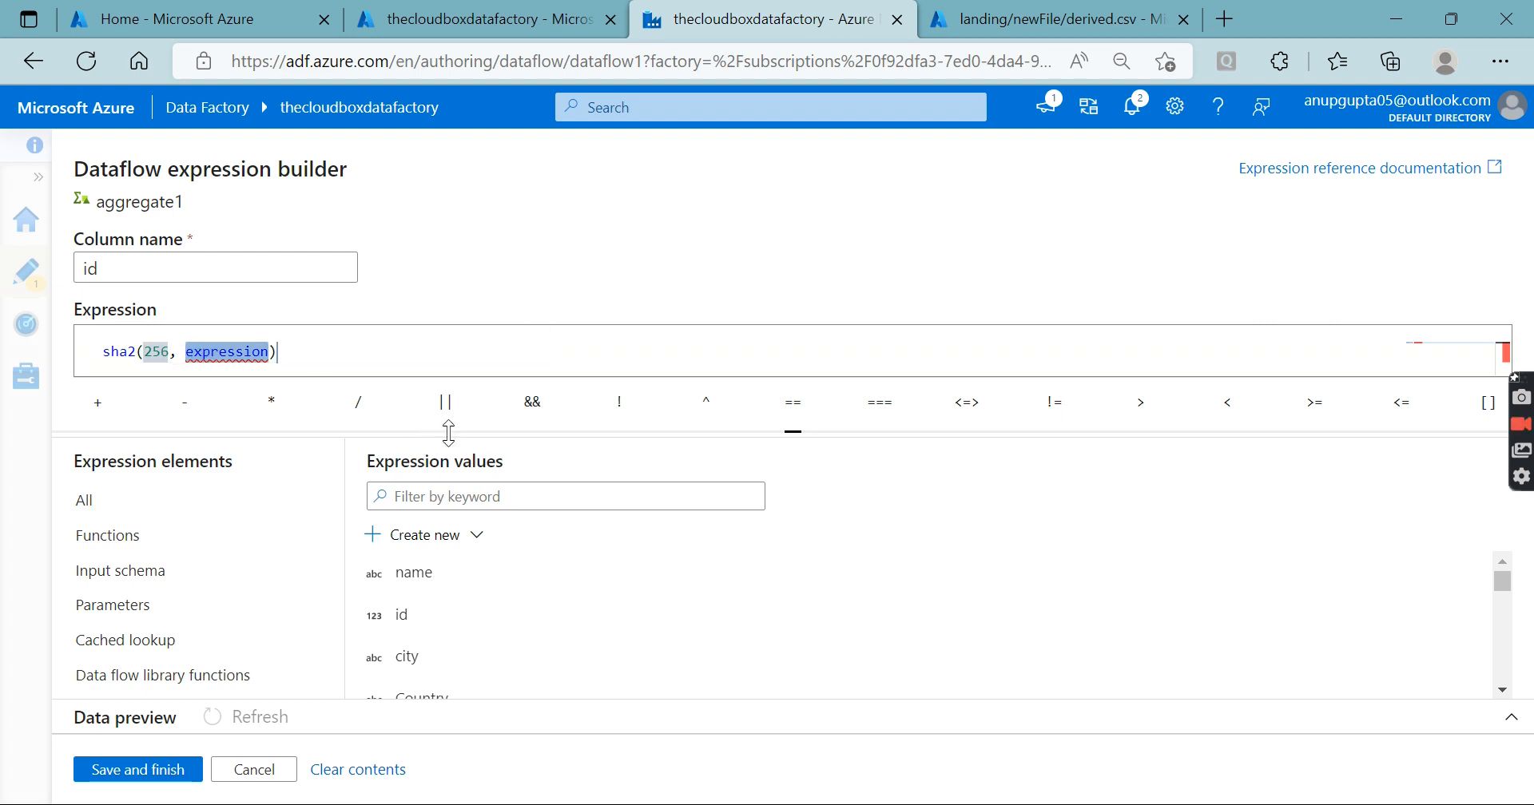
pyautogui.click(403, 616)
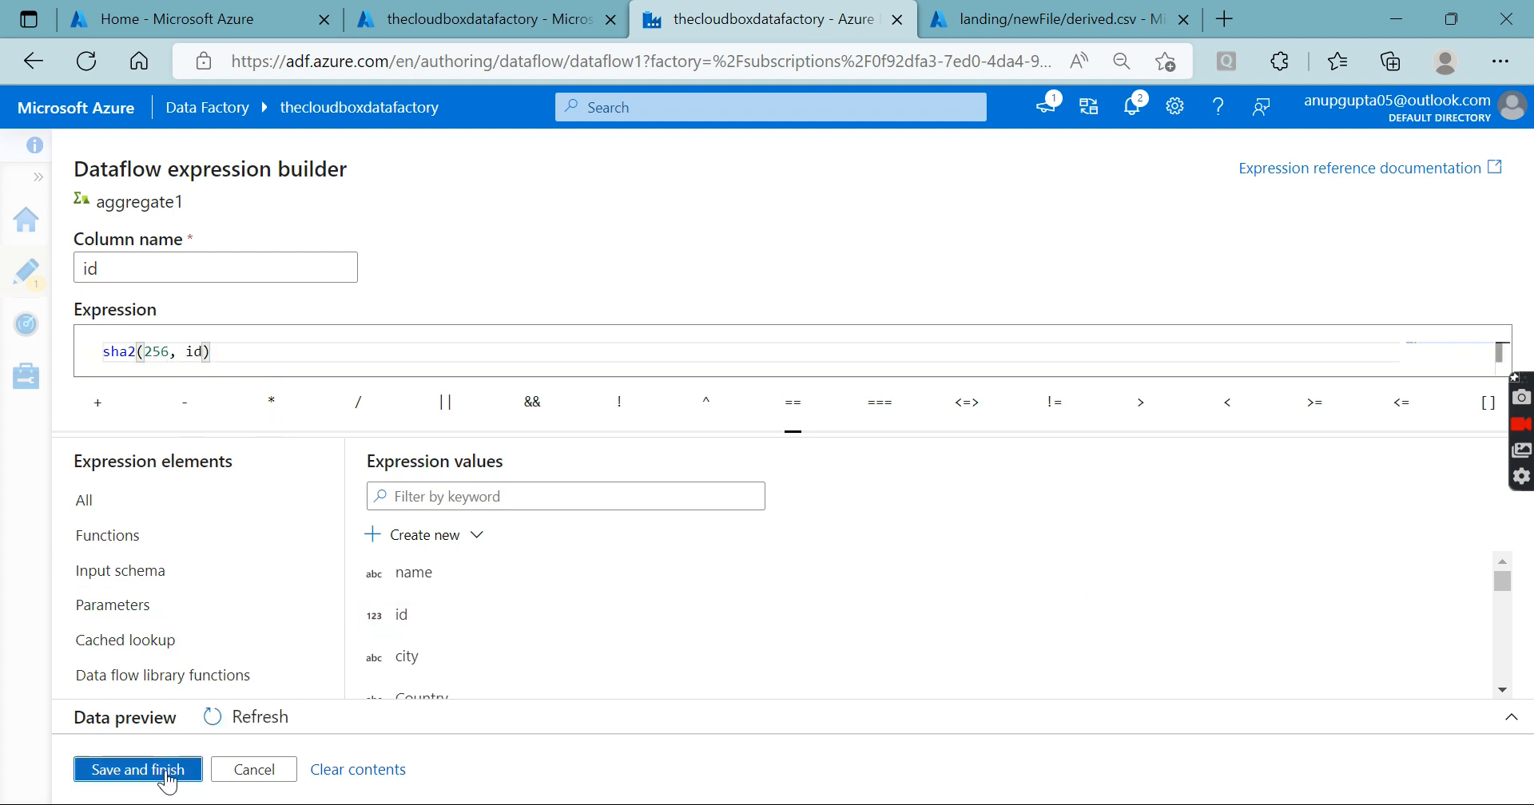
pyautogui.click(165, 770)
# Step: Open the projection of source1 and refresh its data preview
pyautogui.moveTo(958, 320); pyautogui.dragTo(944, 378)
pyautogui.click(503, 330)
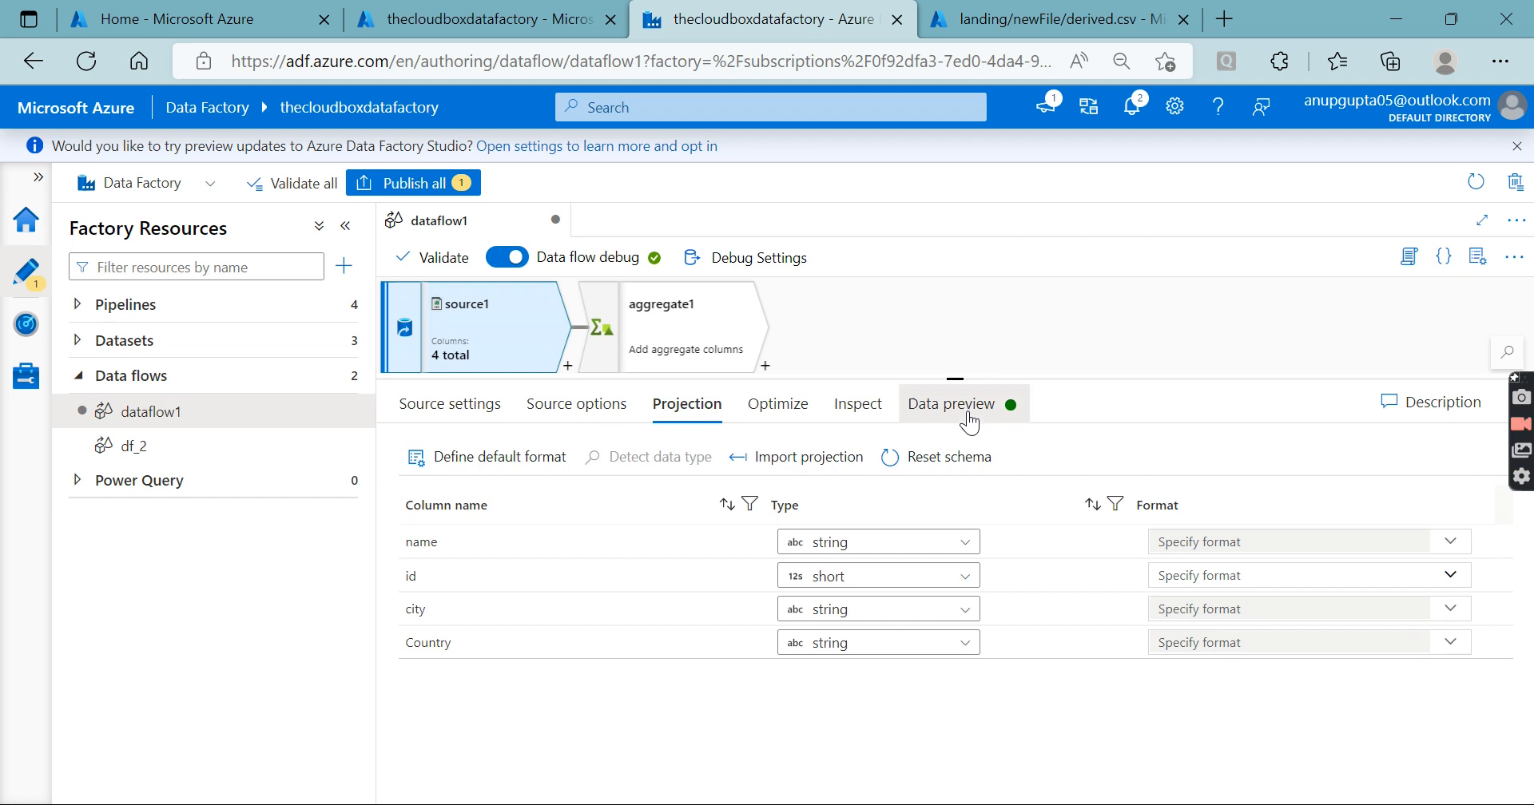
pyautogui.click(950, 403)
pyautogui.click(445, 487)
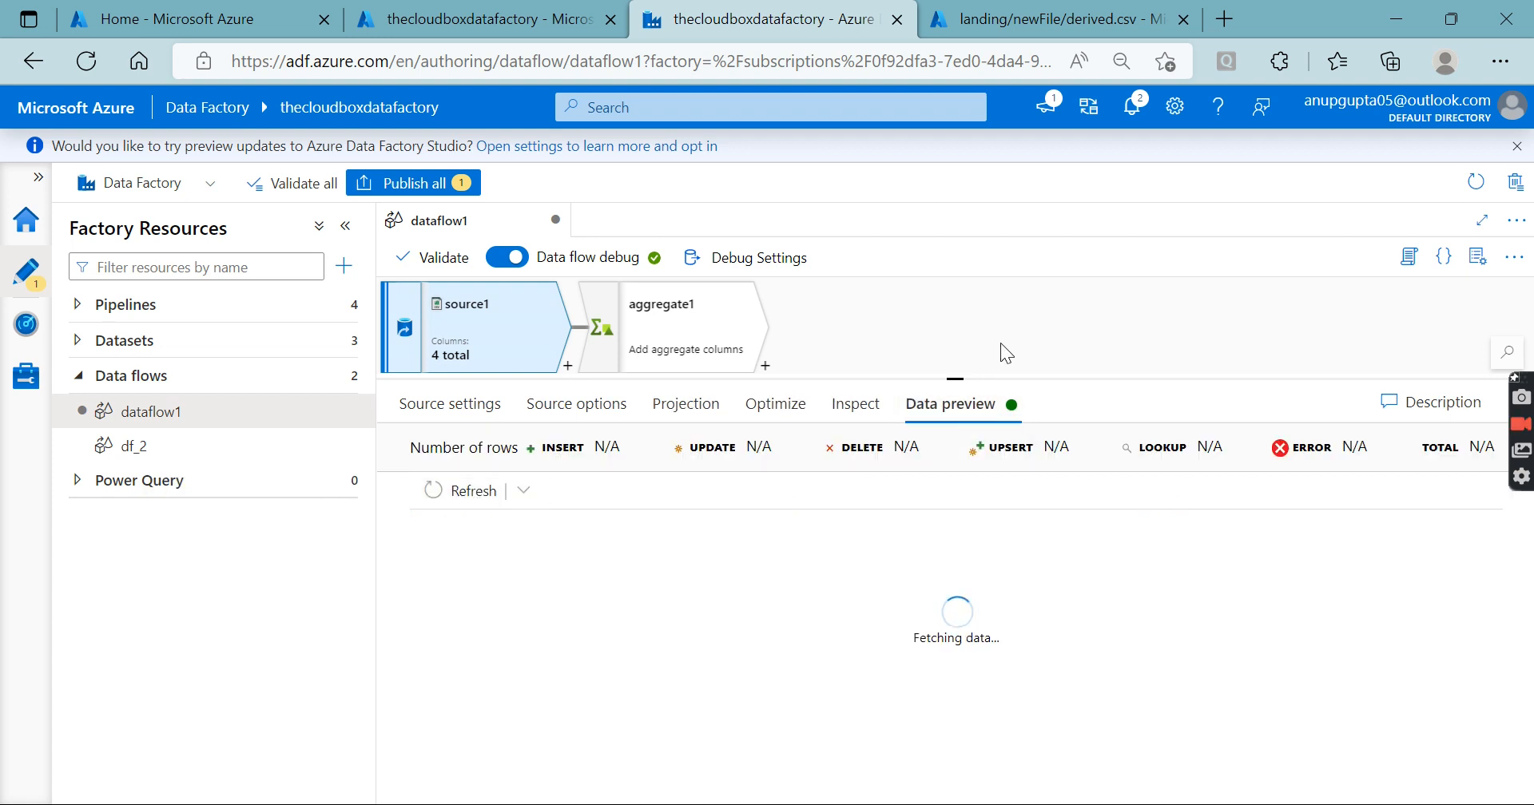
pyautogui.moveTo(954, 378); pyautogui.dragTo(957, 516)
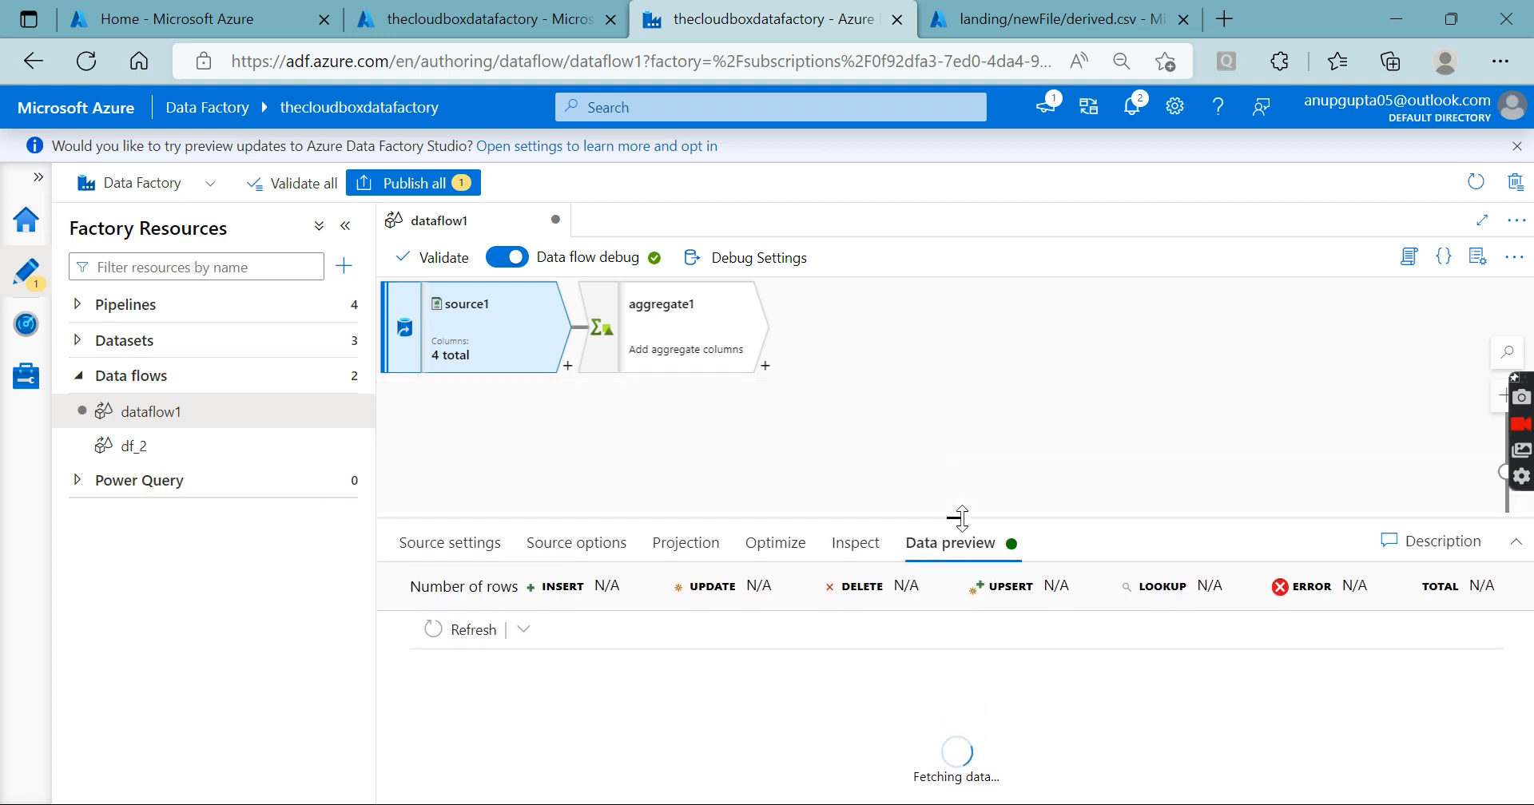
# Step: Name the sha2(256, id) group-by column of aggregate1 hashcolumn and check the transformation's data preview
pyautogui.click(667, 344)
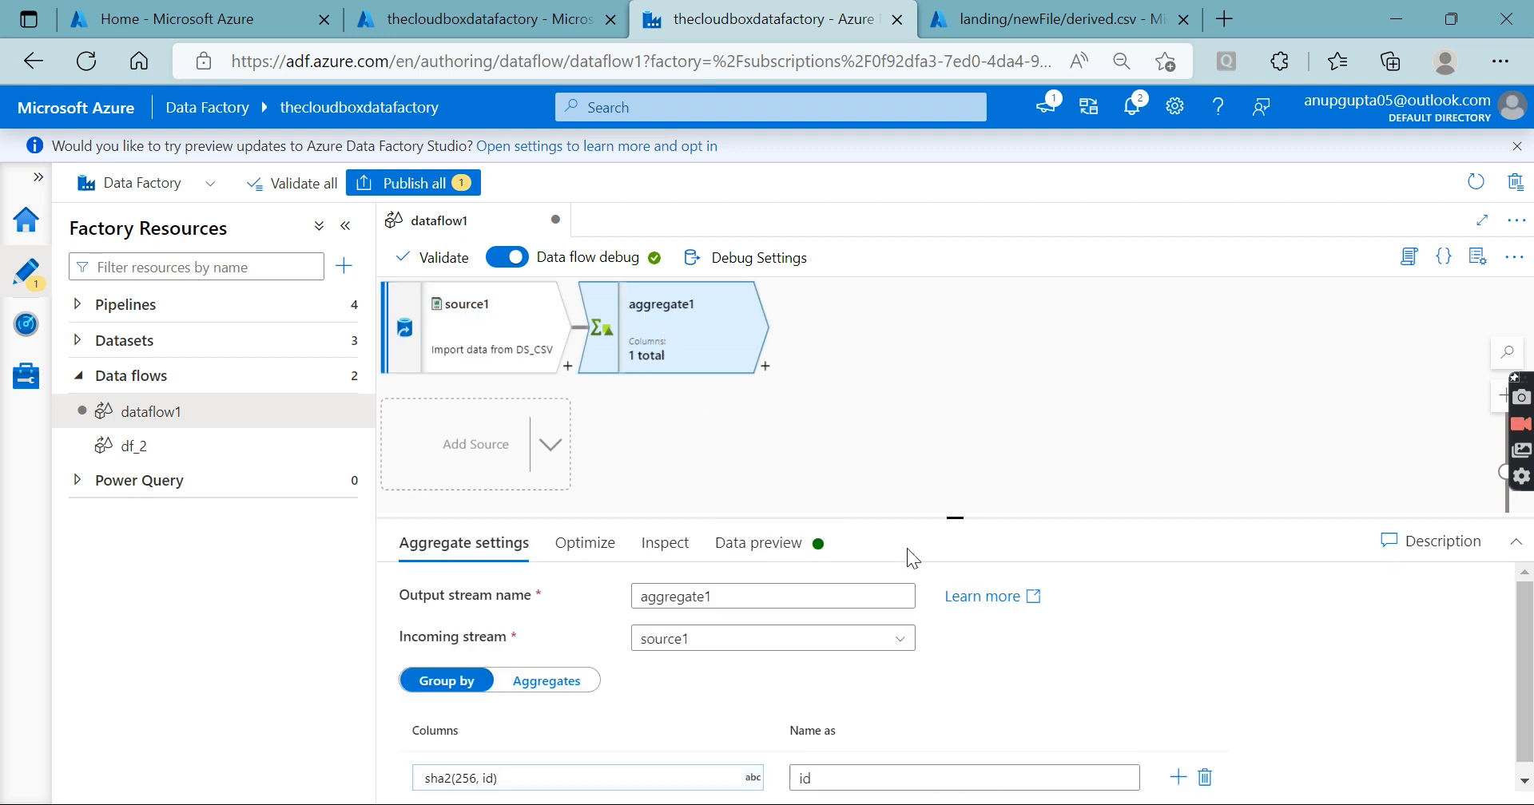
pyautogui.moveTo(955, 521); pyautogui.dragTo(954, 369)
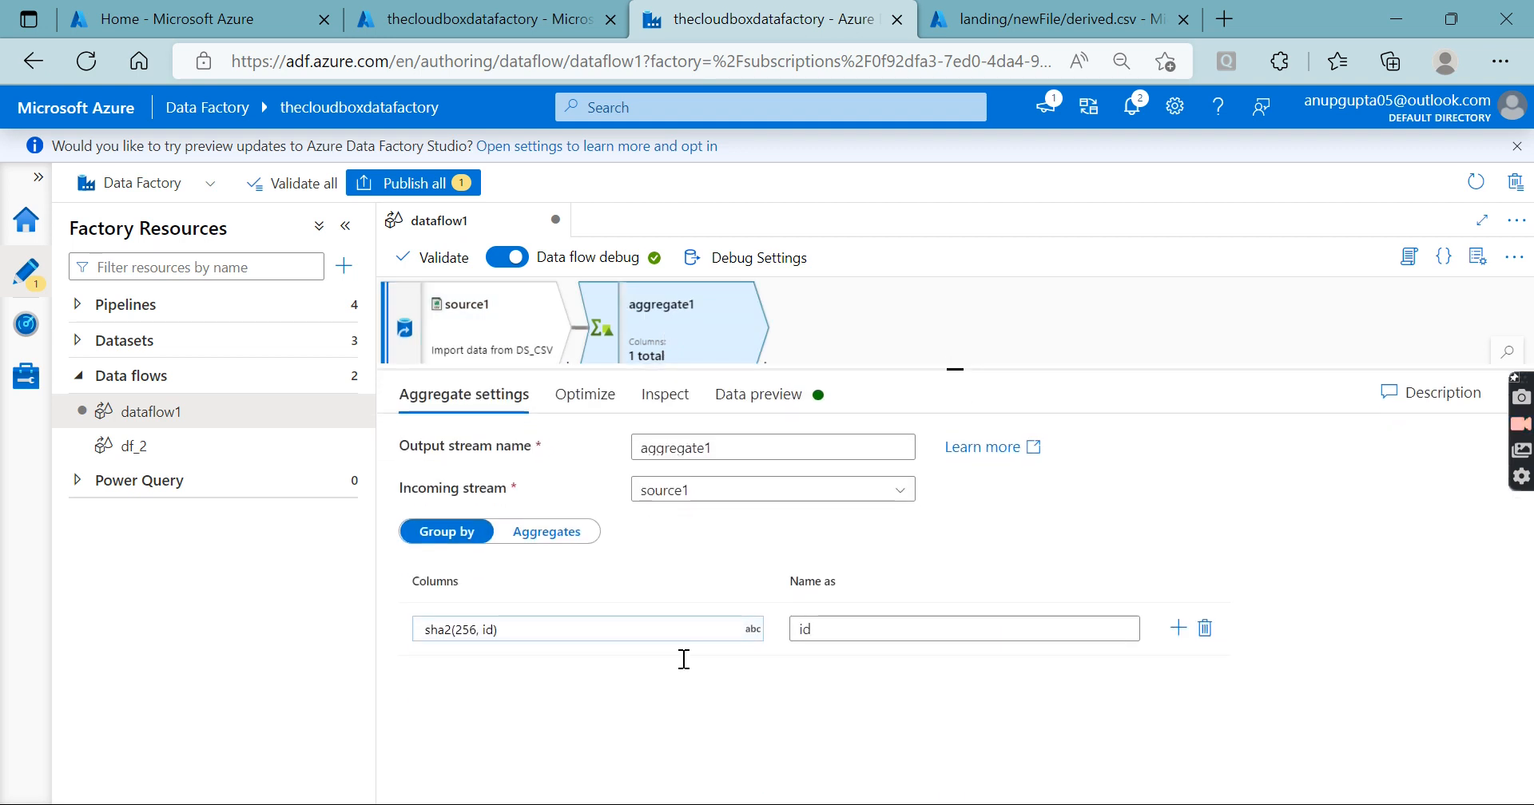
pyautogui.click(850, 626)
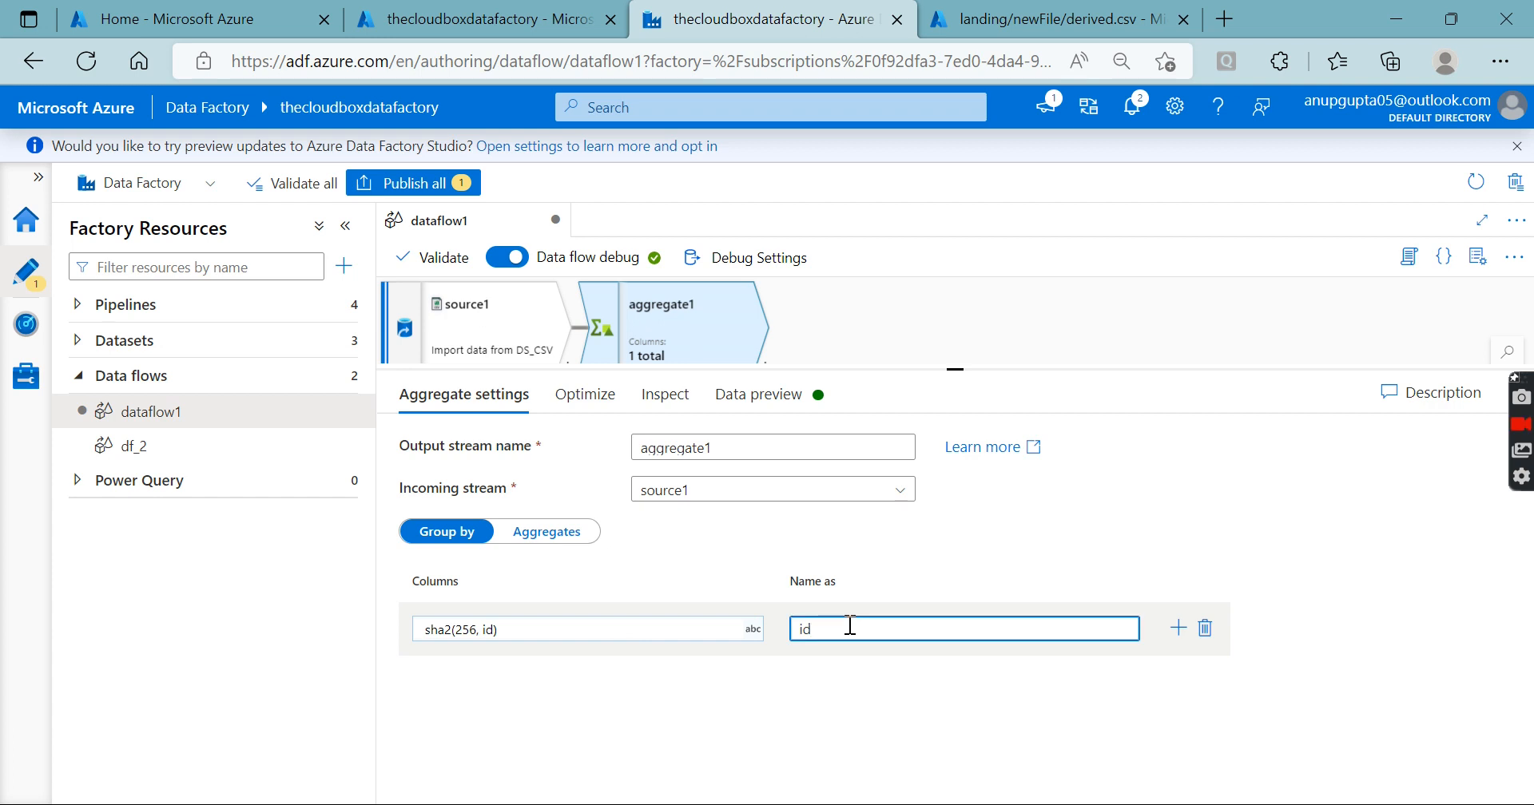
pyautogui.press('BackSpace')
pyautogui.press('BackSpace')
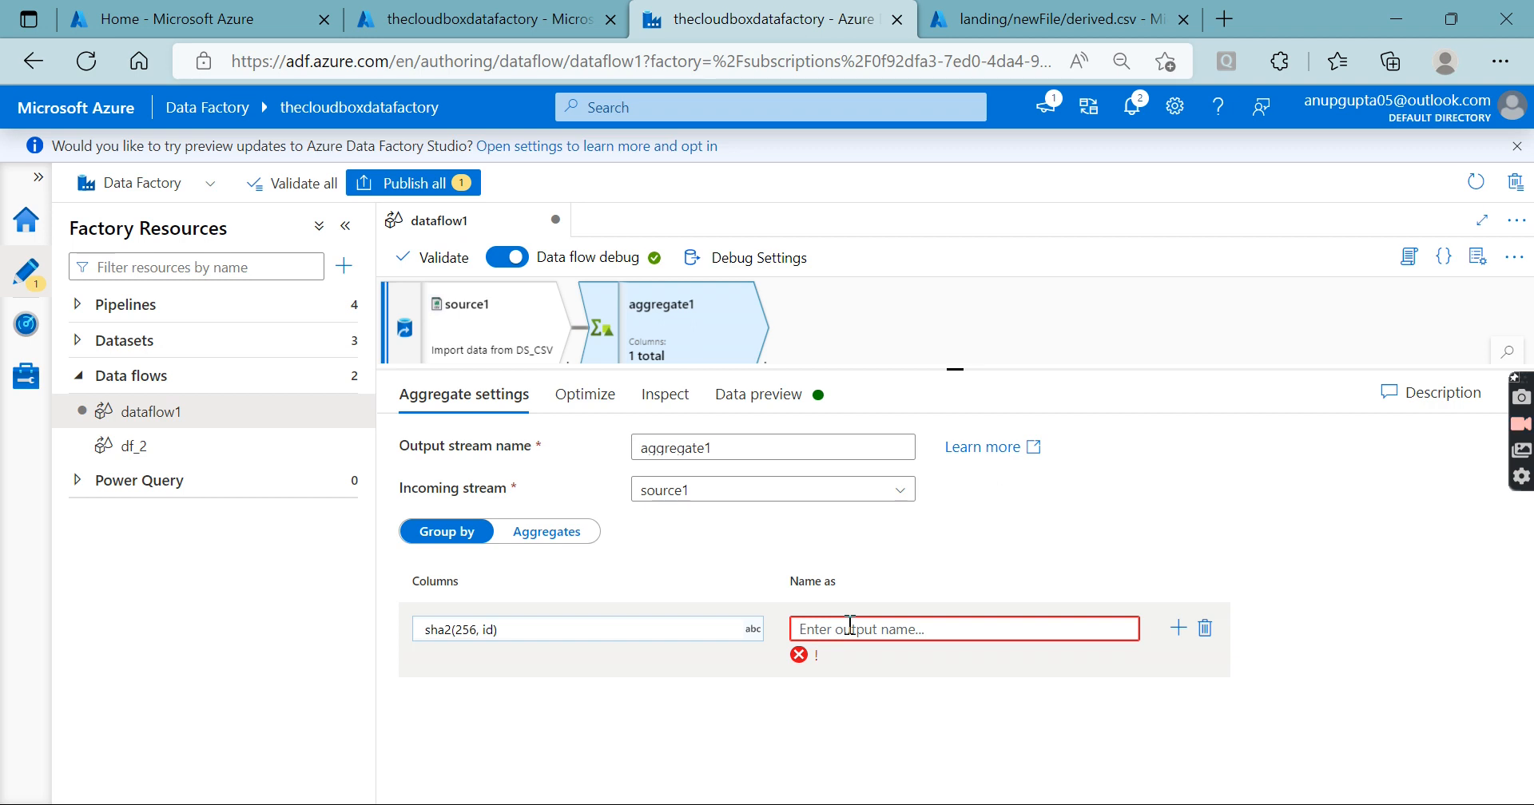
pyautogui.click(850, 629)
pyautogui.write('column')
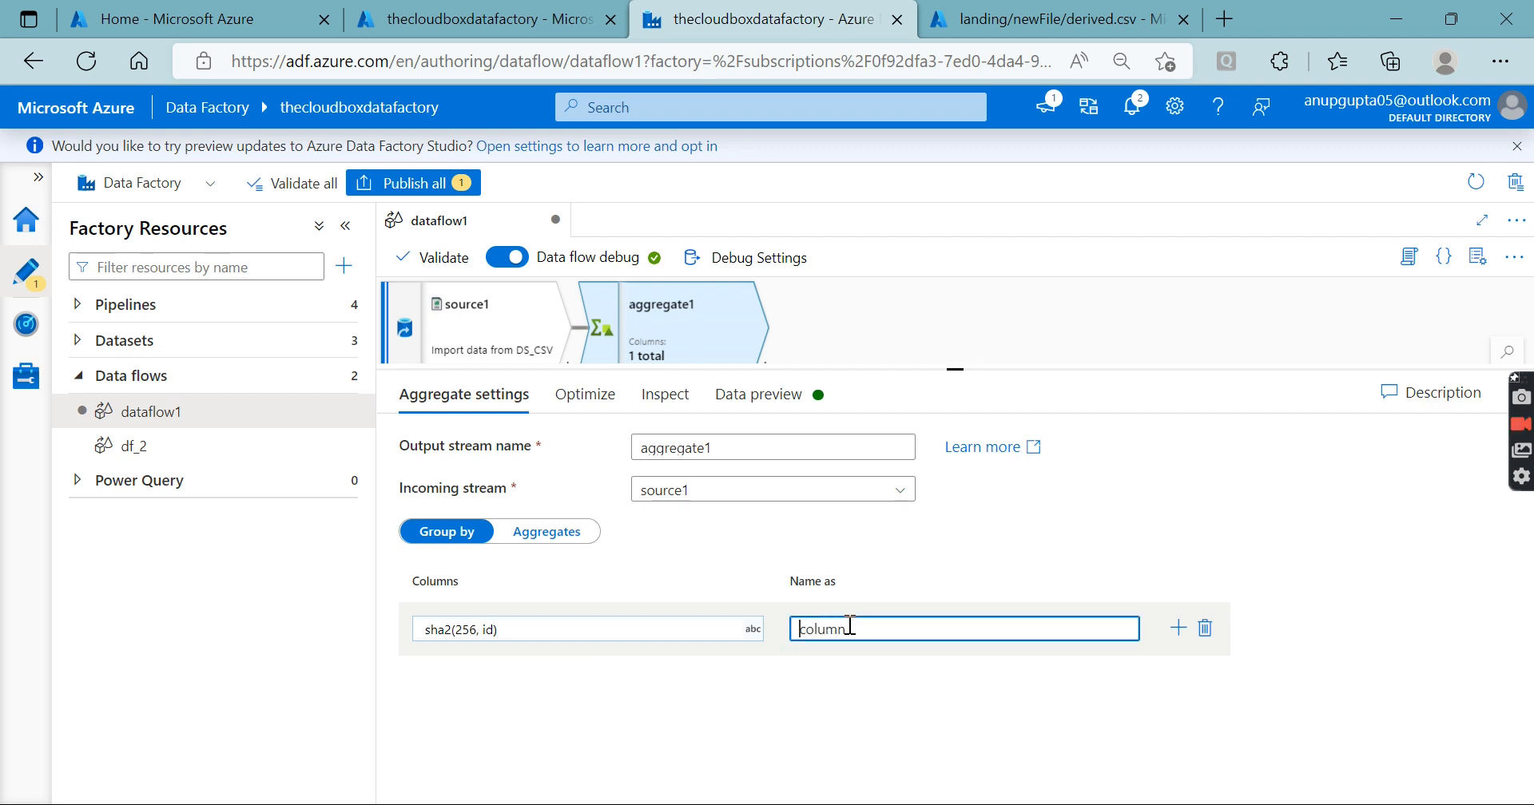
pyautogui.write('hash')
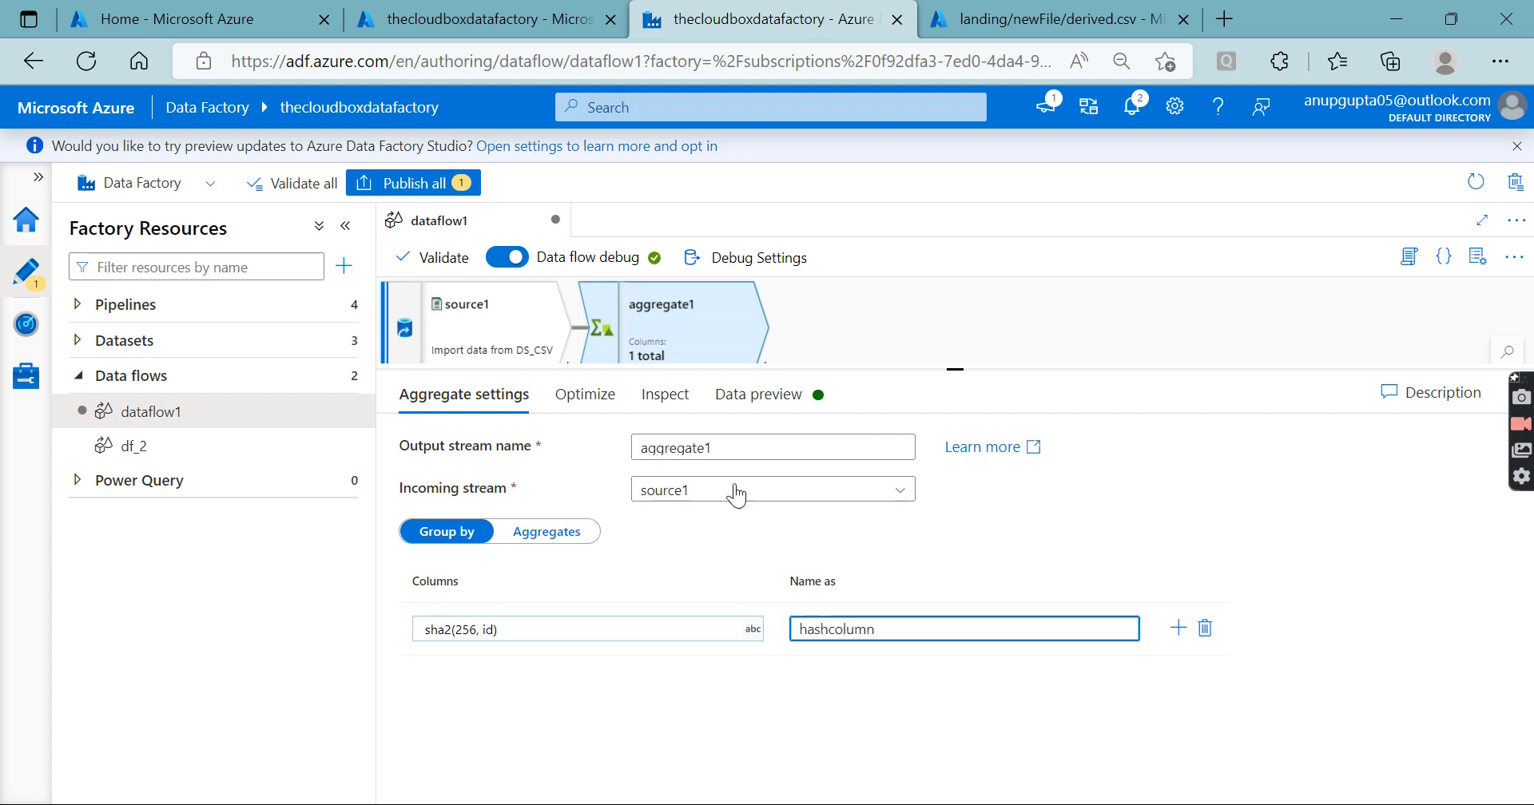
pyautogui.click(741, 392)
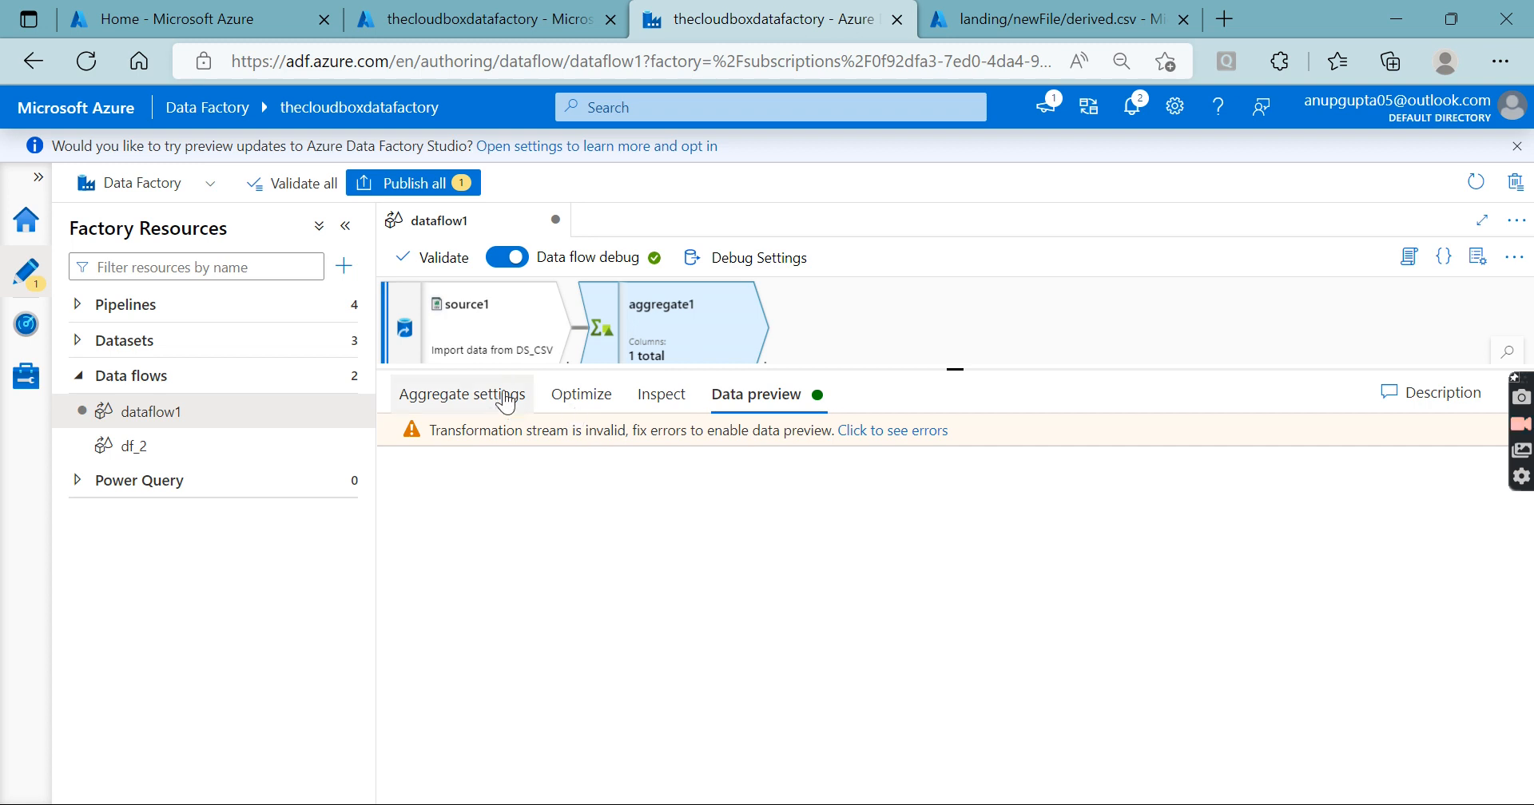
pyautogui.click(479, 394)
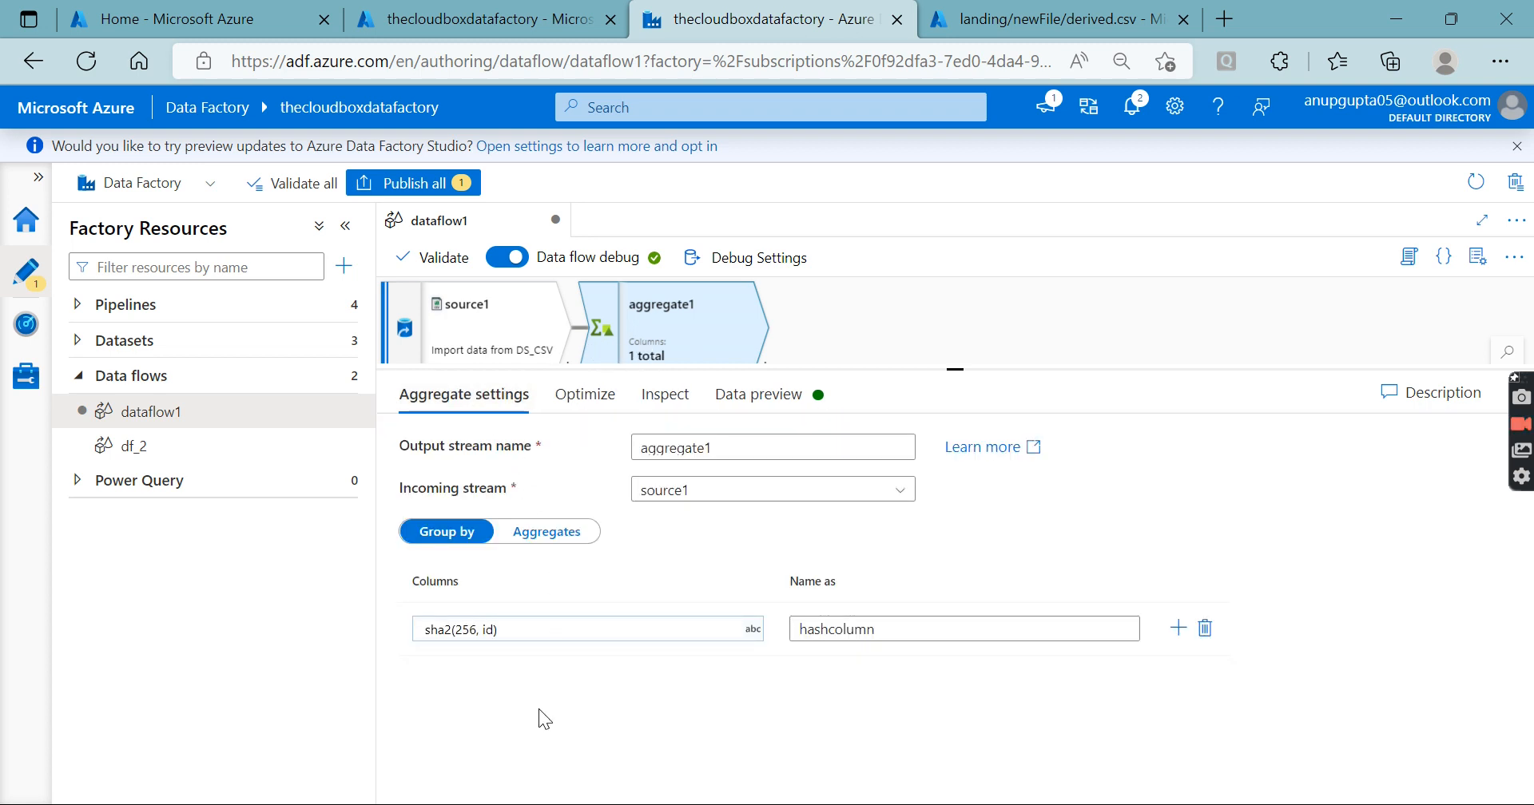
# Step: Add a column pattern to the aggregates grouped by hashcolumn and delete the blank regular column entry
pyautogui.click(545, 531)
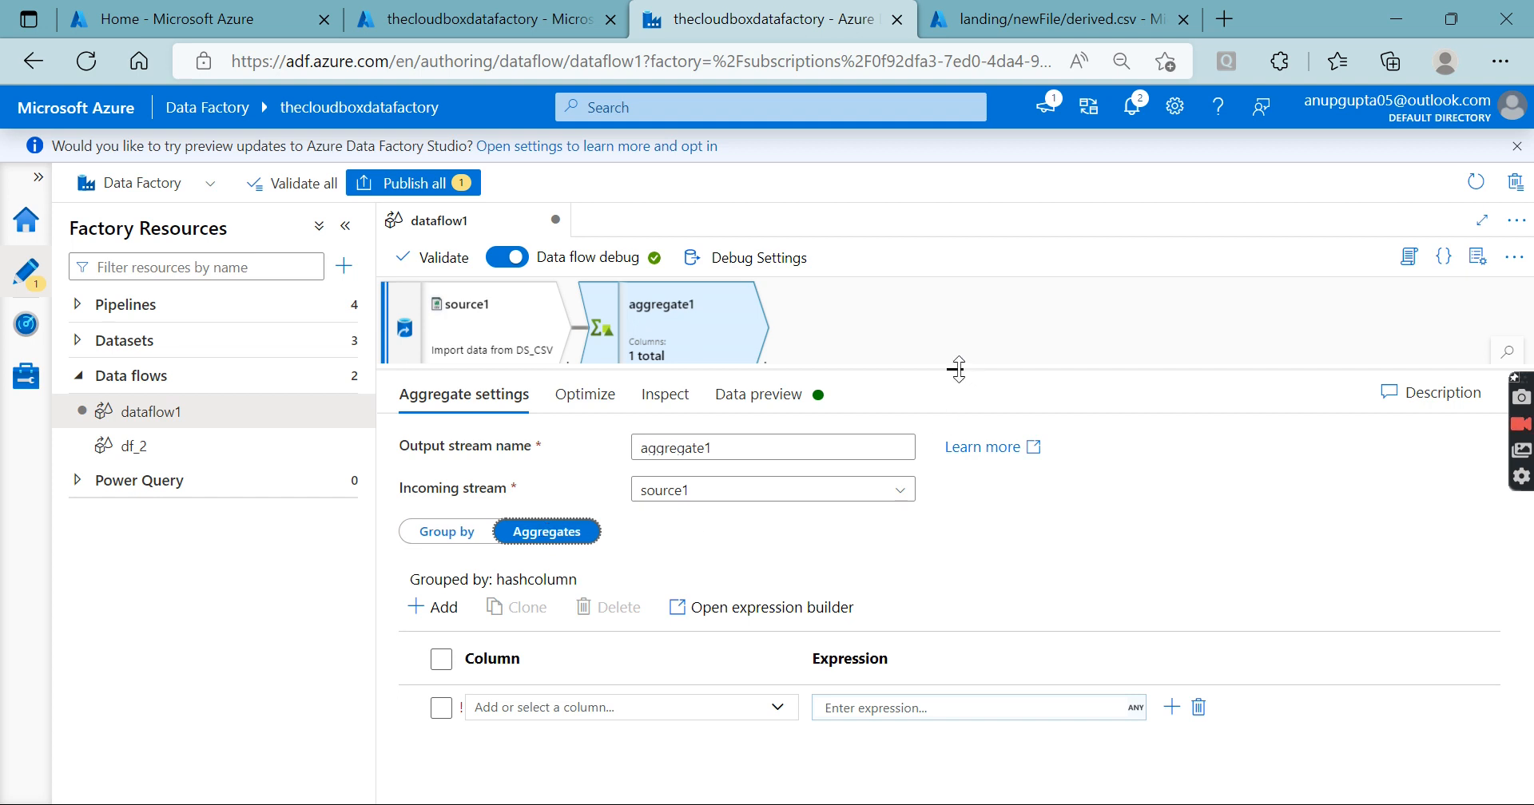
pyautogui.moveTo(955, 369); pyautogui.dragTo(954, 315)
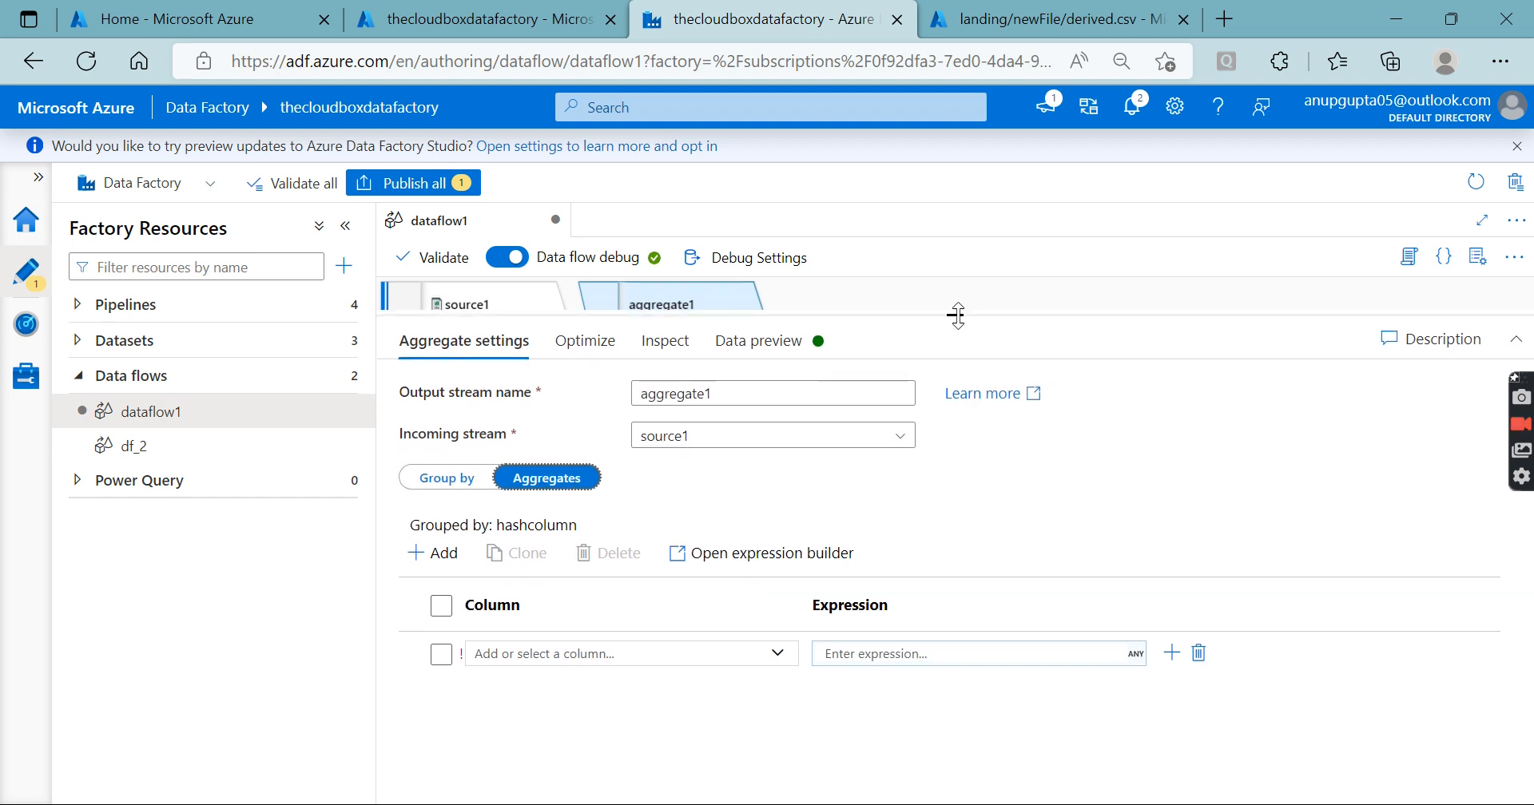
pyautogui.click(1171, 652)
pyautogui.click(1203, 716)
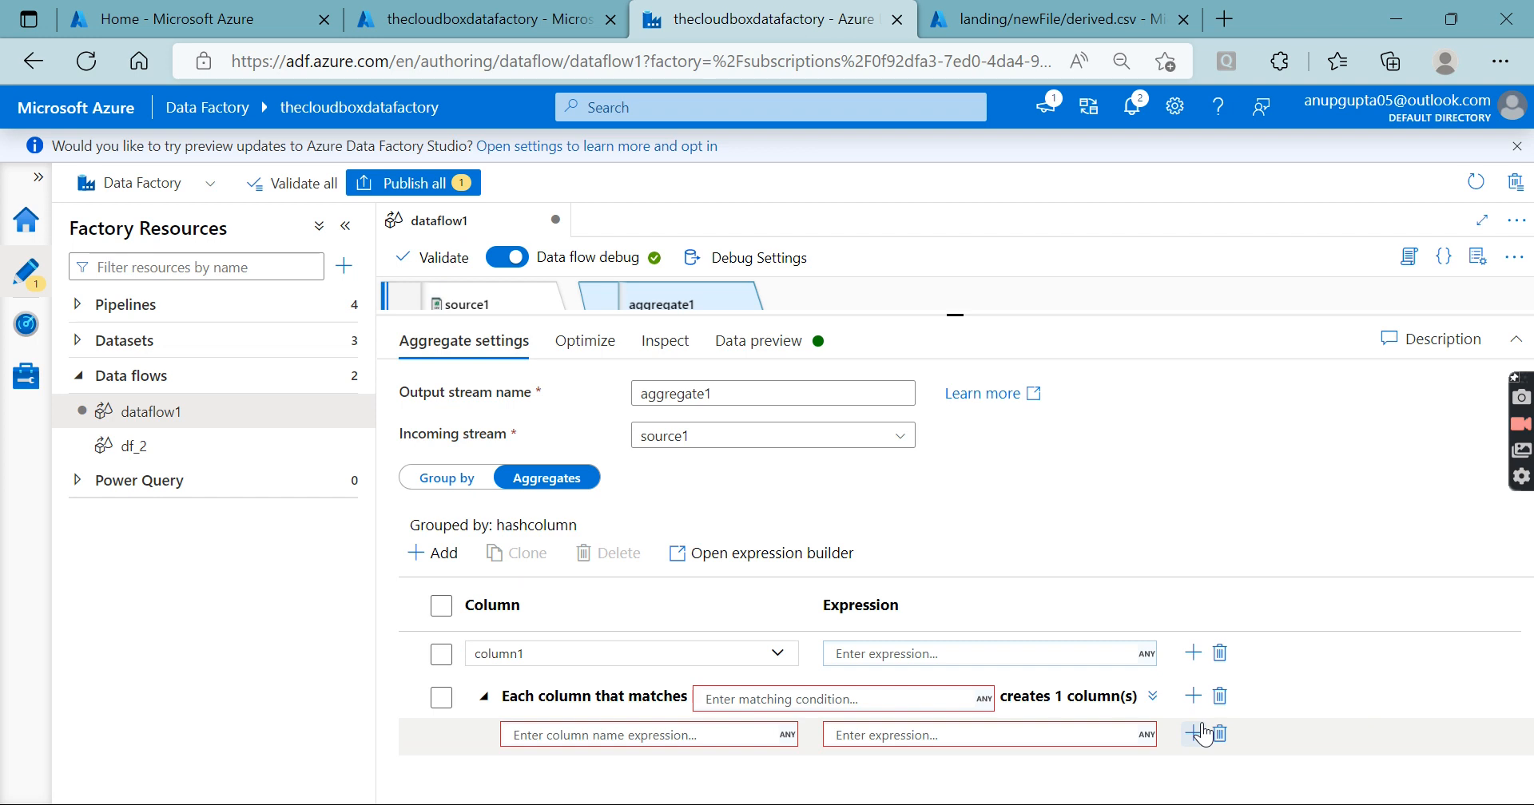
pyautogui.click(1219, 653)
# Step: Set the column pattern's matching condition to true() and its column name expression to $$
pyautogui.click(831, 654)
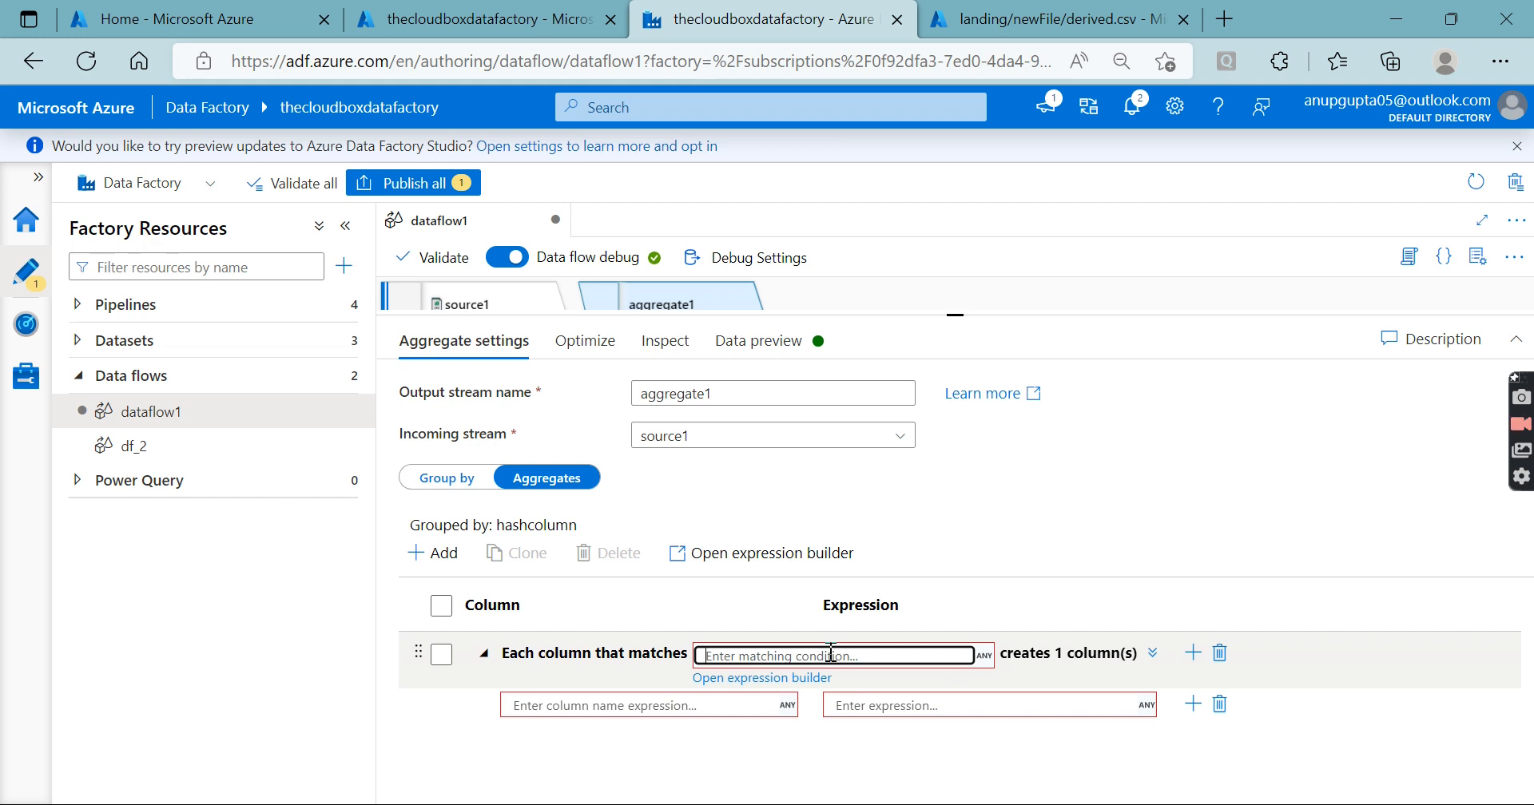
pyautogui.write('true()')
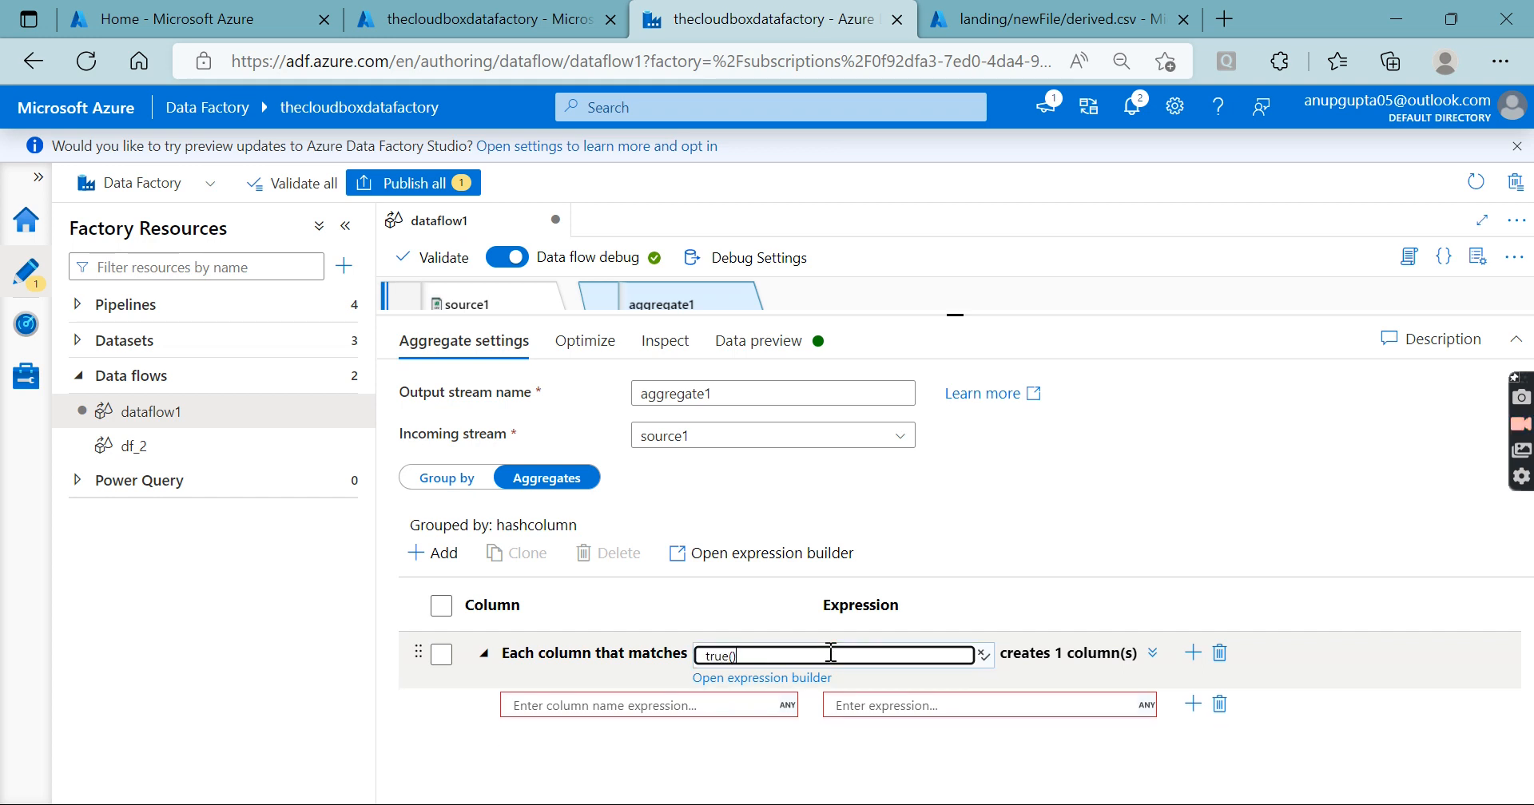
pyautogui.click(802, 769)
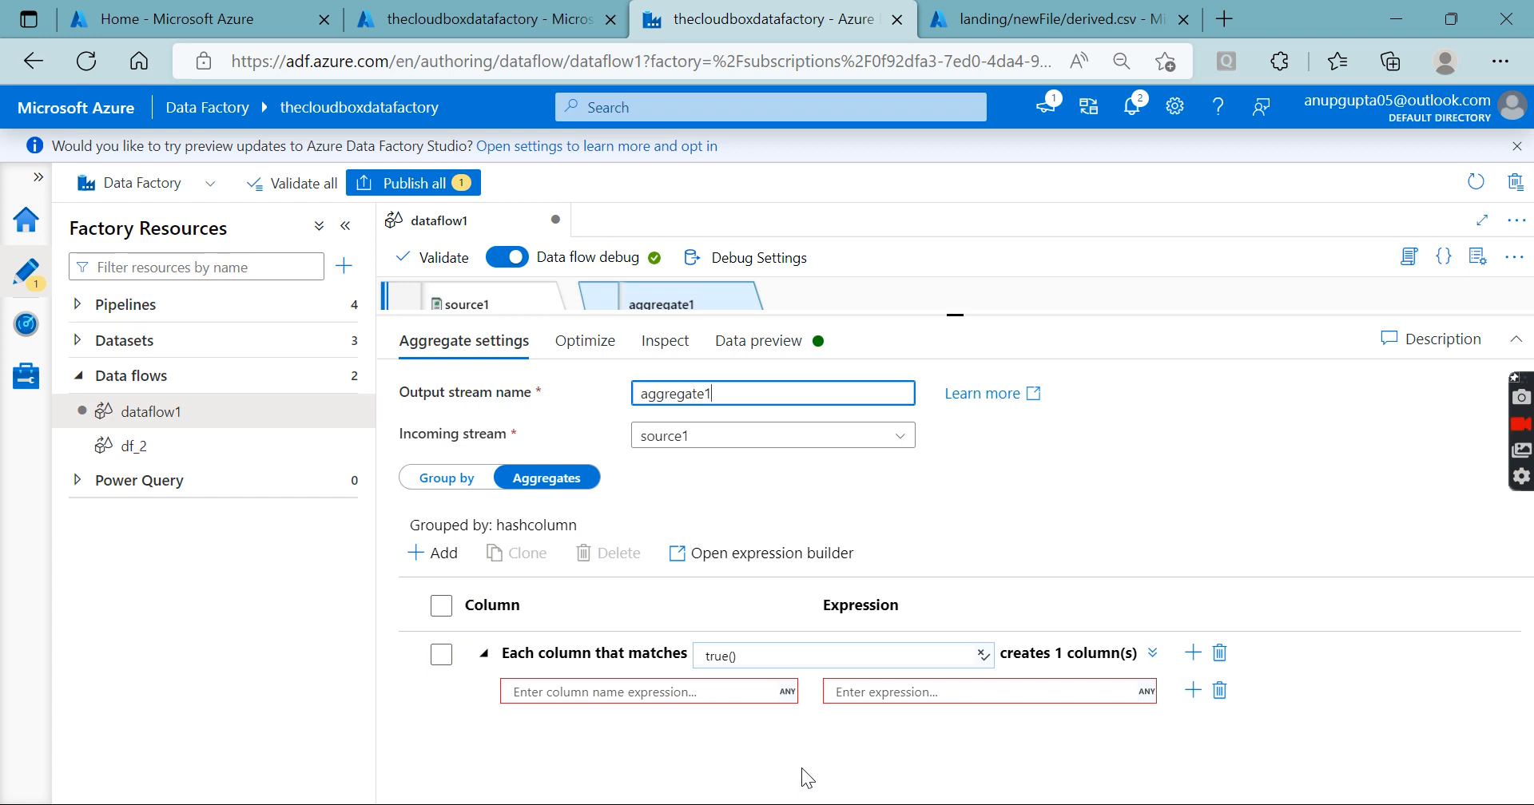
pyautogui.click(666, 692)
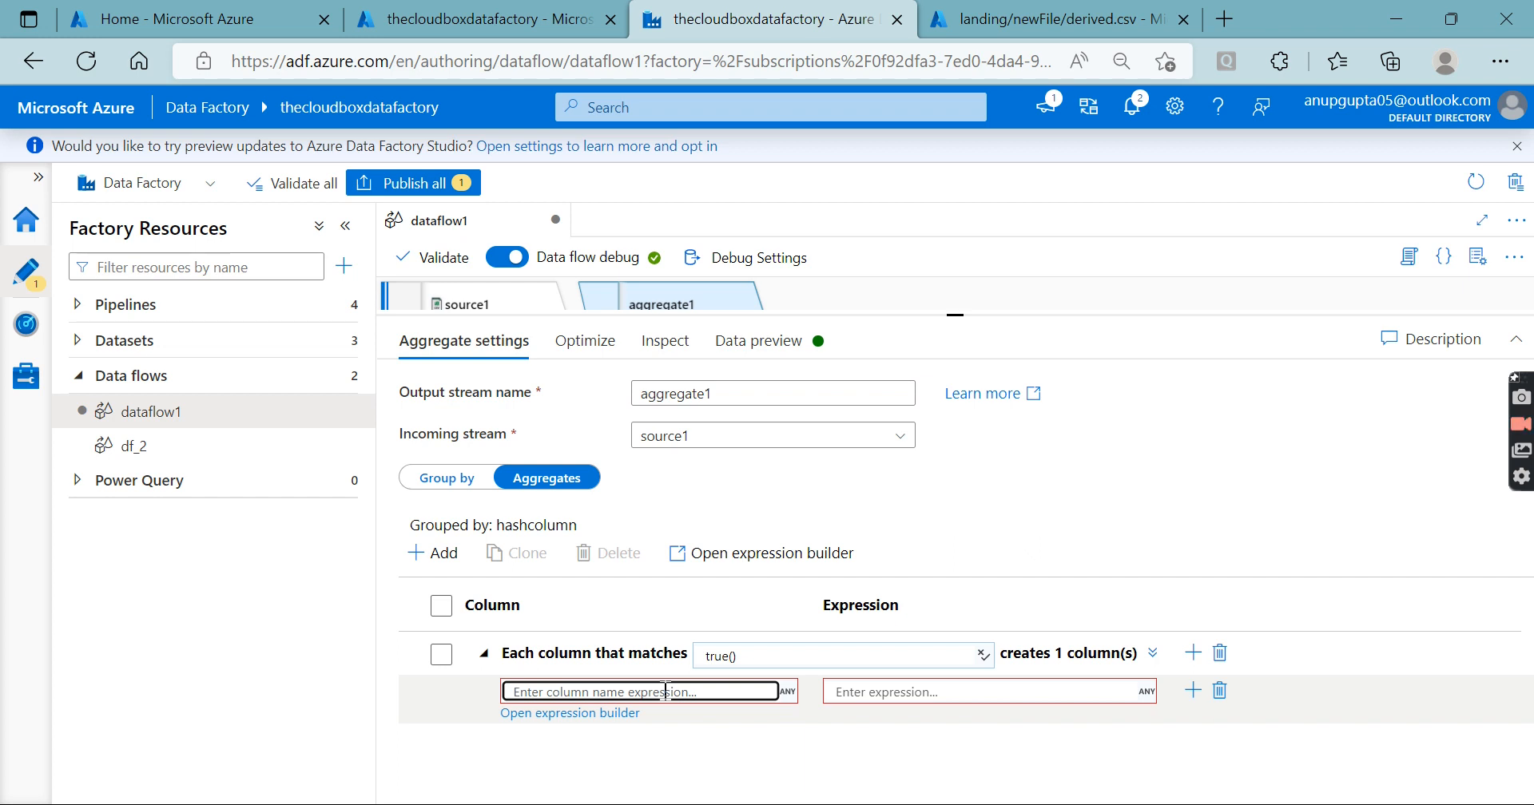
pyautogui.write('$$')
pyautogui.click(717, 758)
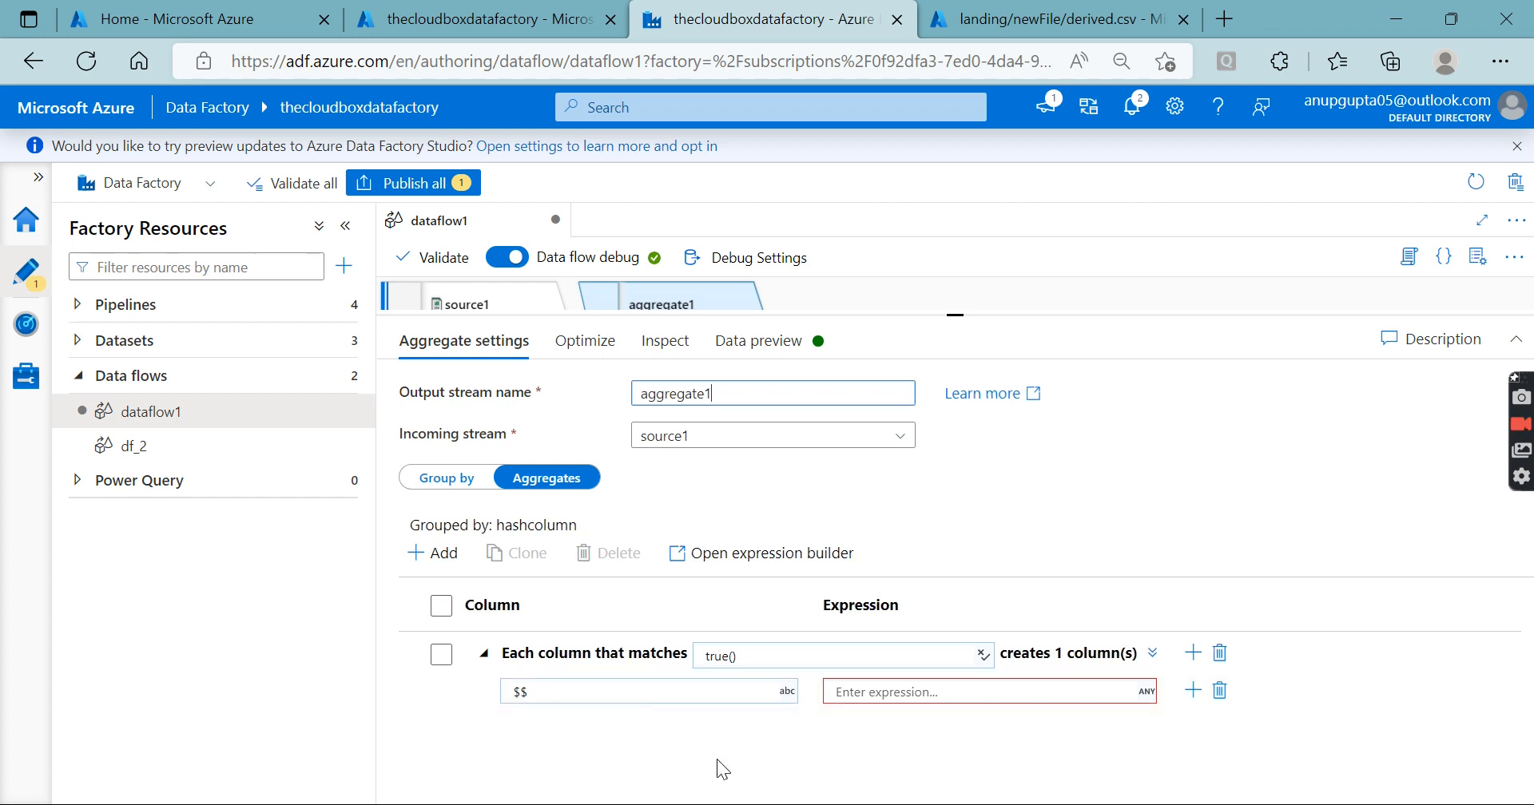
pyautogui.click(591, 692)
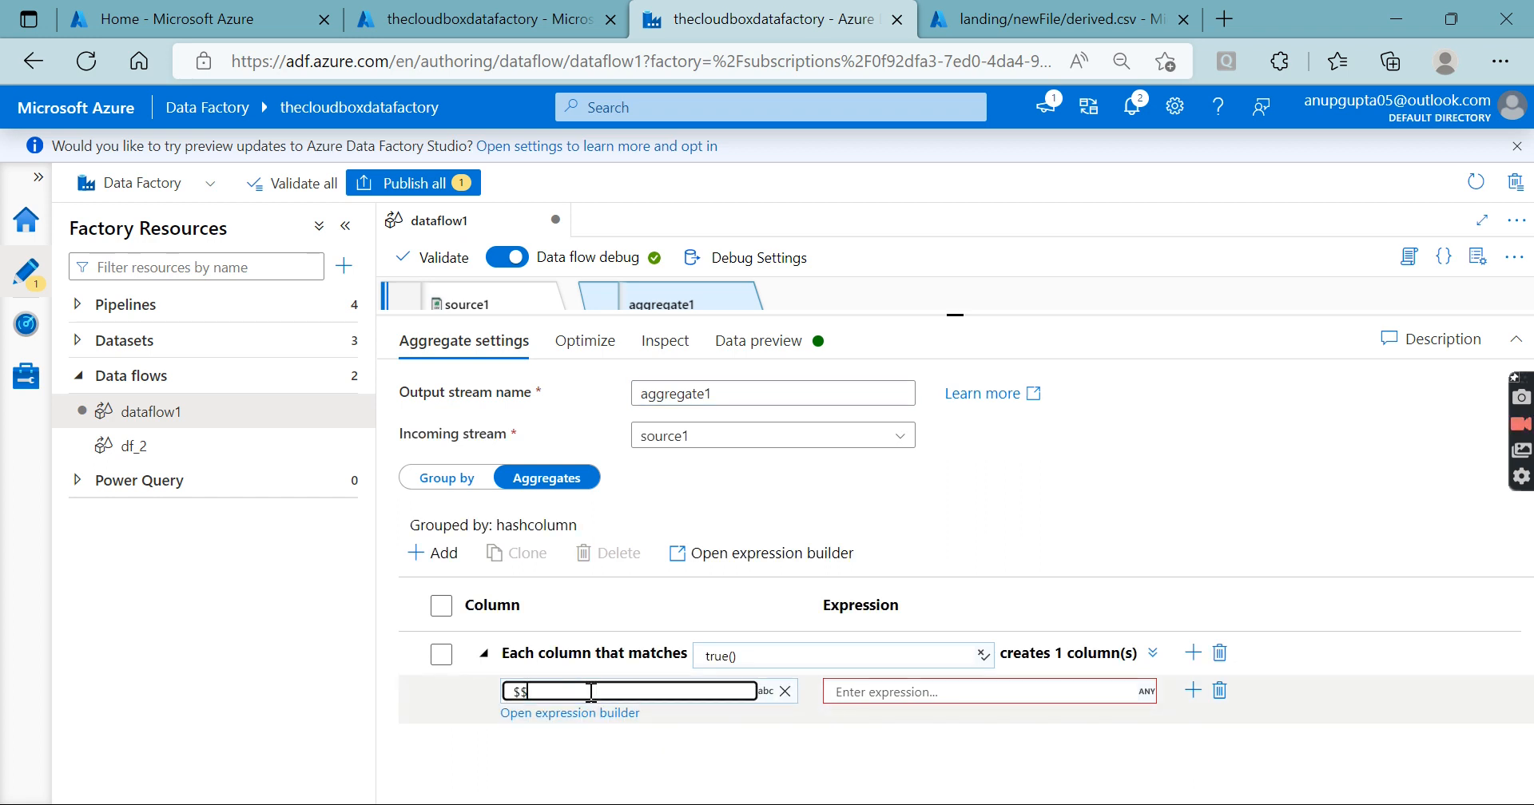
# Step: Open the expression builder for the column pattern's value expression and enter first($$)
pyautogui.click(875, 692)
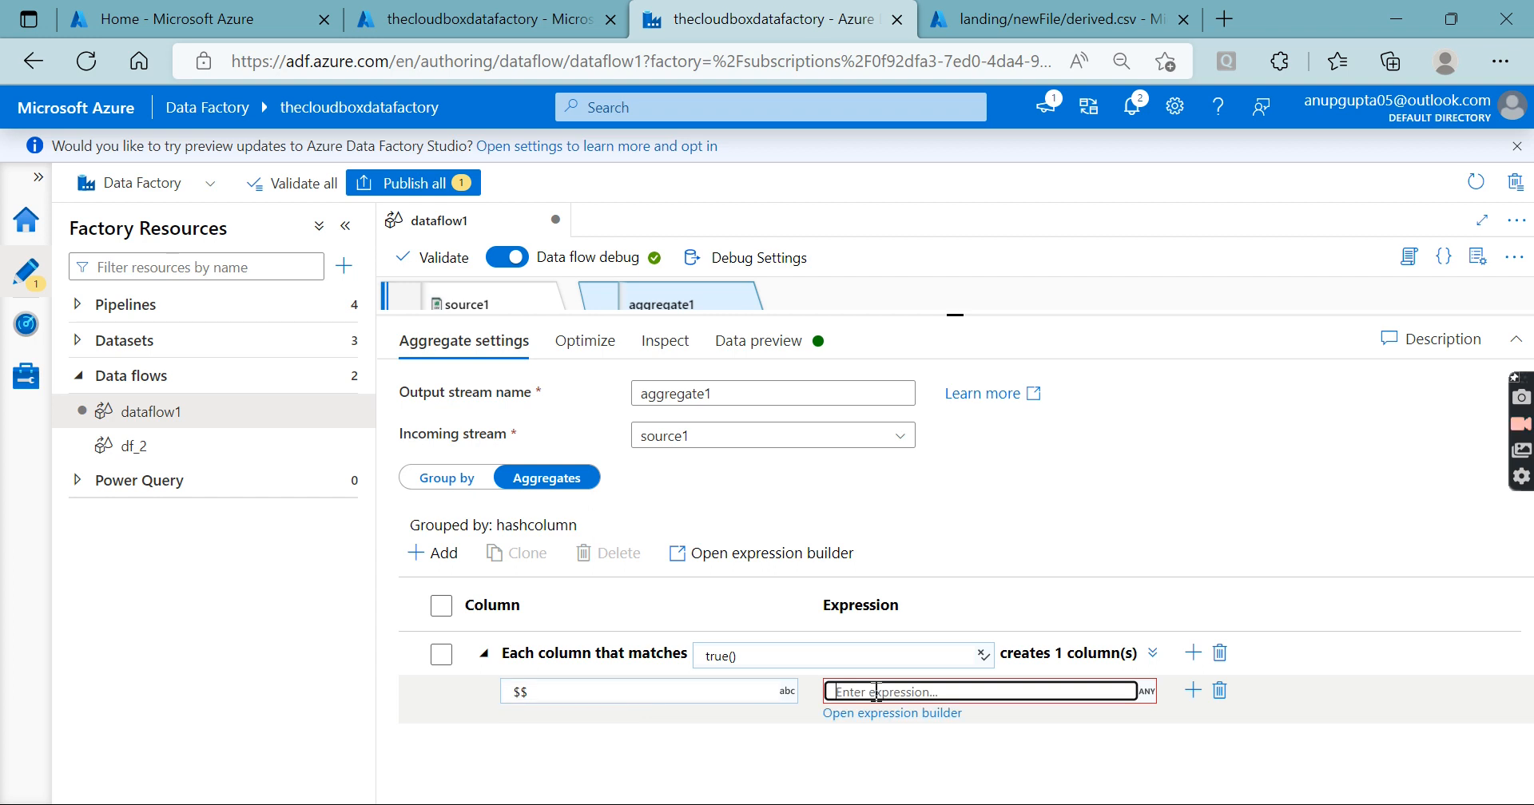
pyautogui.click(877, 714)
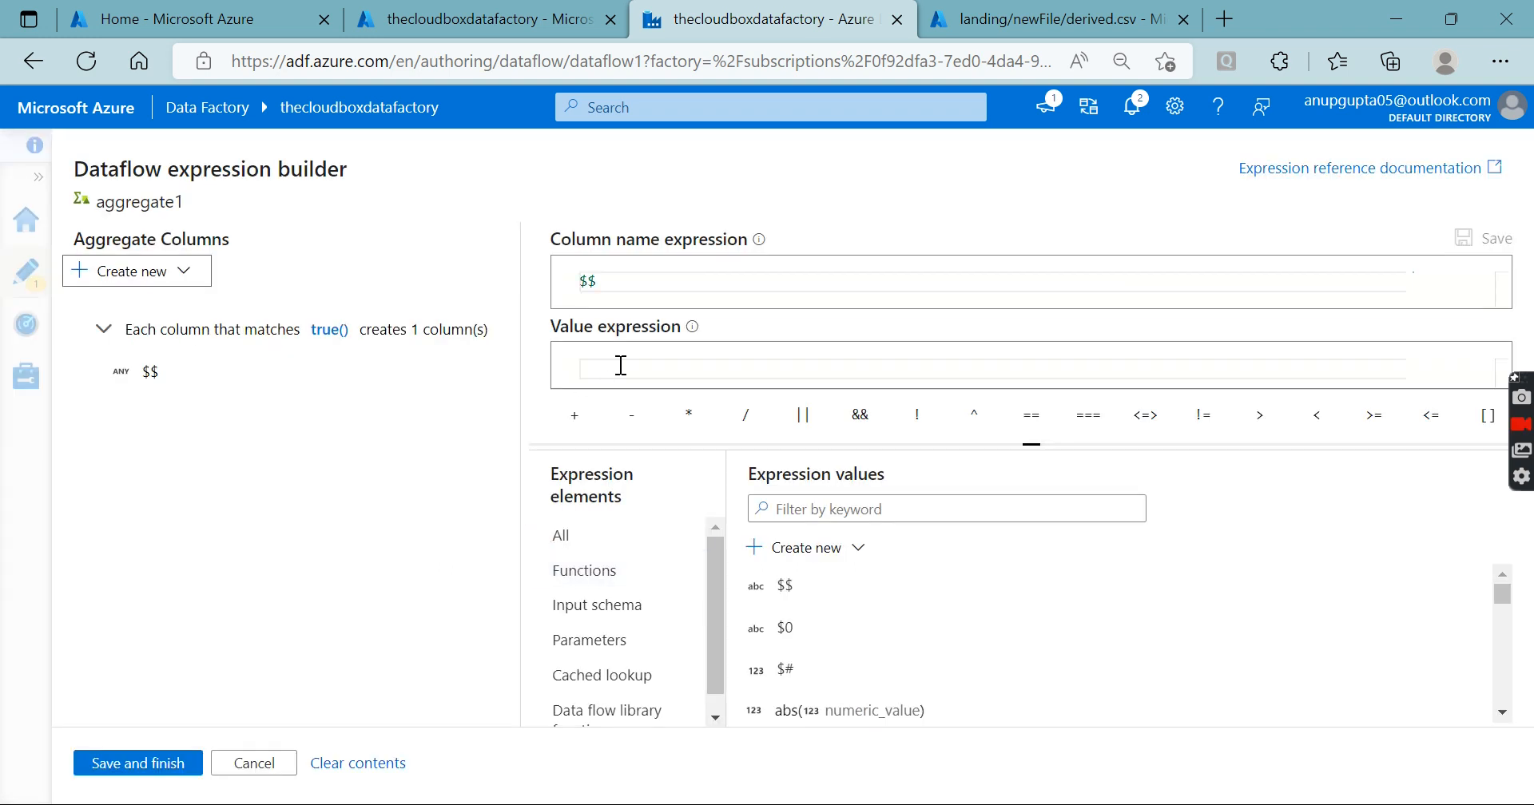
pyautogui.click(621, 365)
pyautogui.write('f')
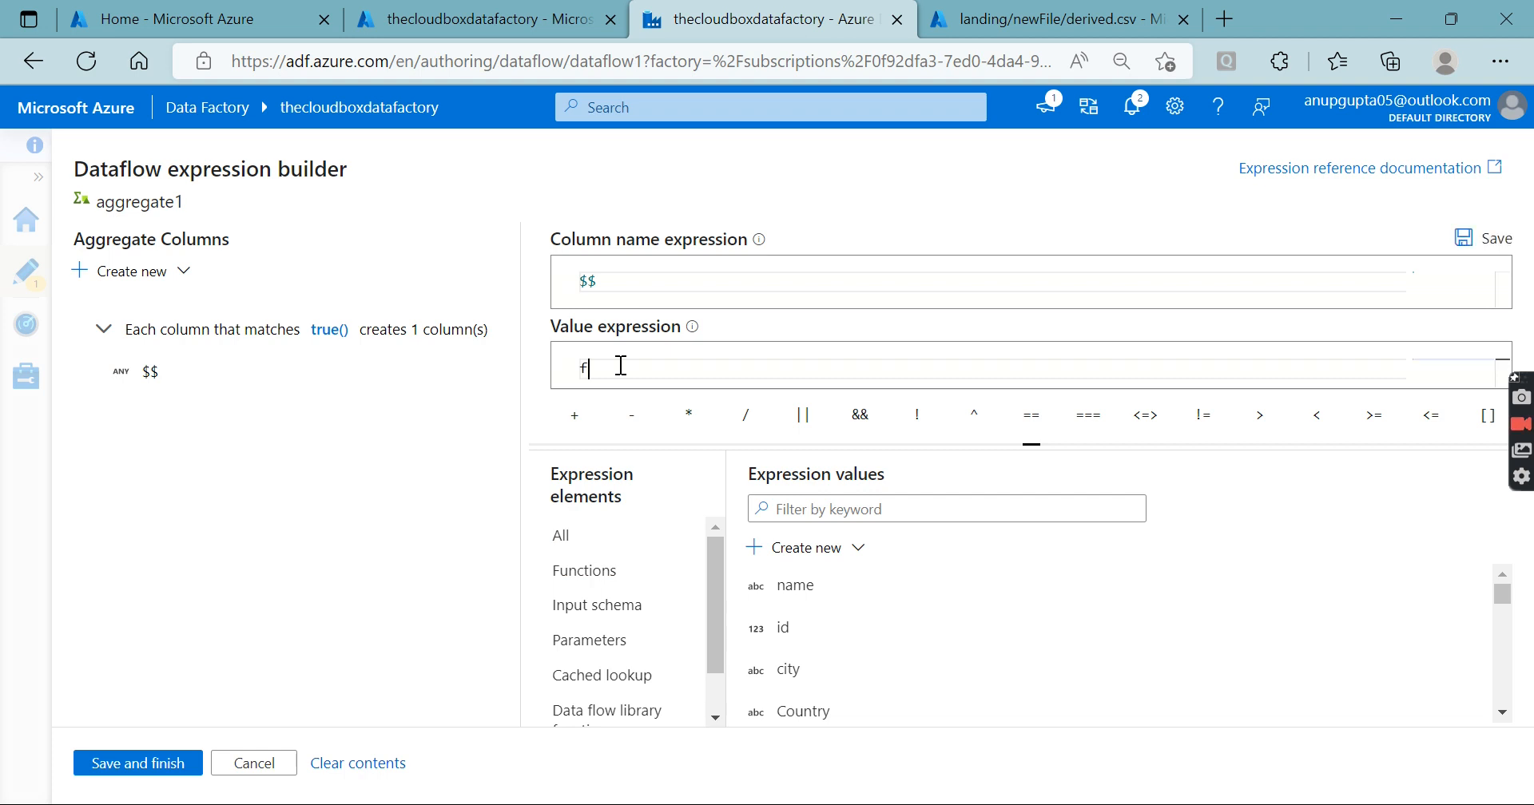
pyautogui.write('irst($$')
# Step: Switch to the derived.csv blob in the Azure portal and compare the rows that share id 1
pyautogui.click(1032, 18)
pyautogui.click(961, 460)
pyautogui.click(976, 489)
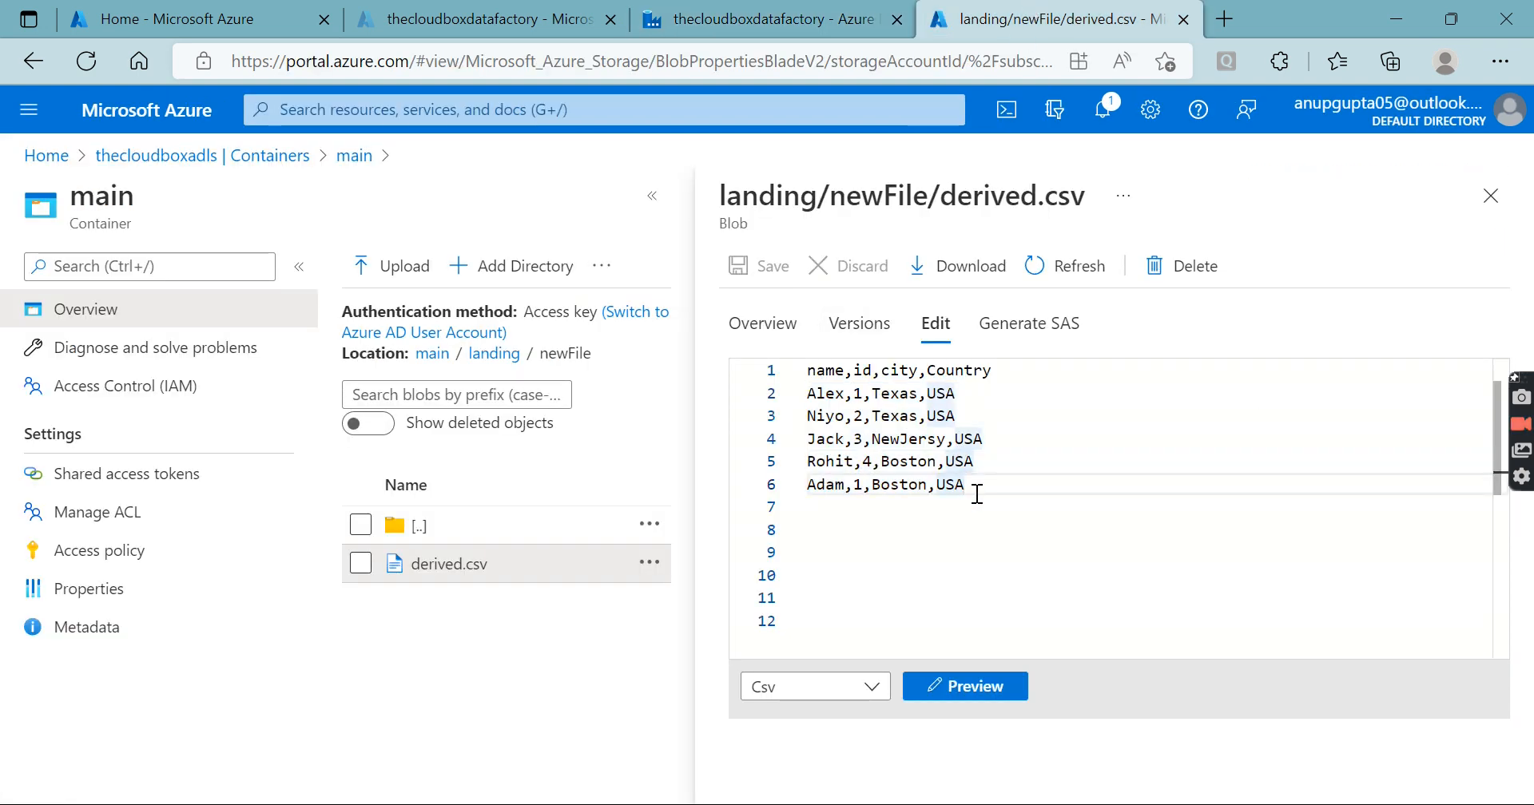
pyautogui.doubleClick(815, 393)
pyautogui.click(847, 394)
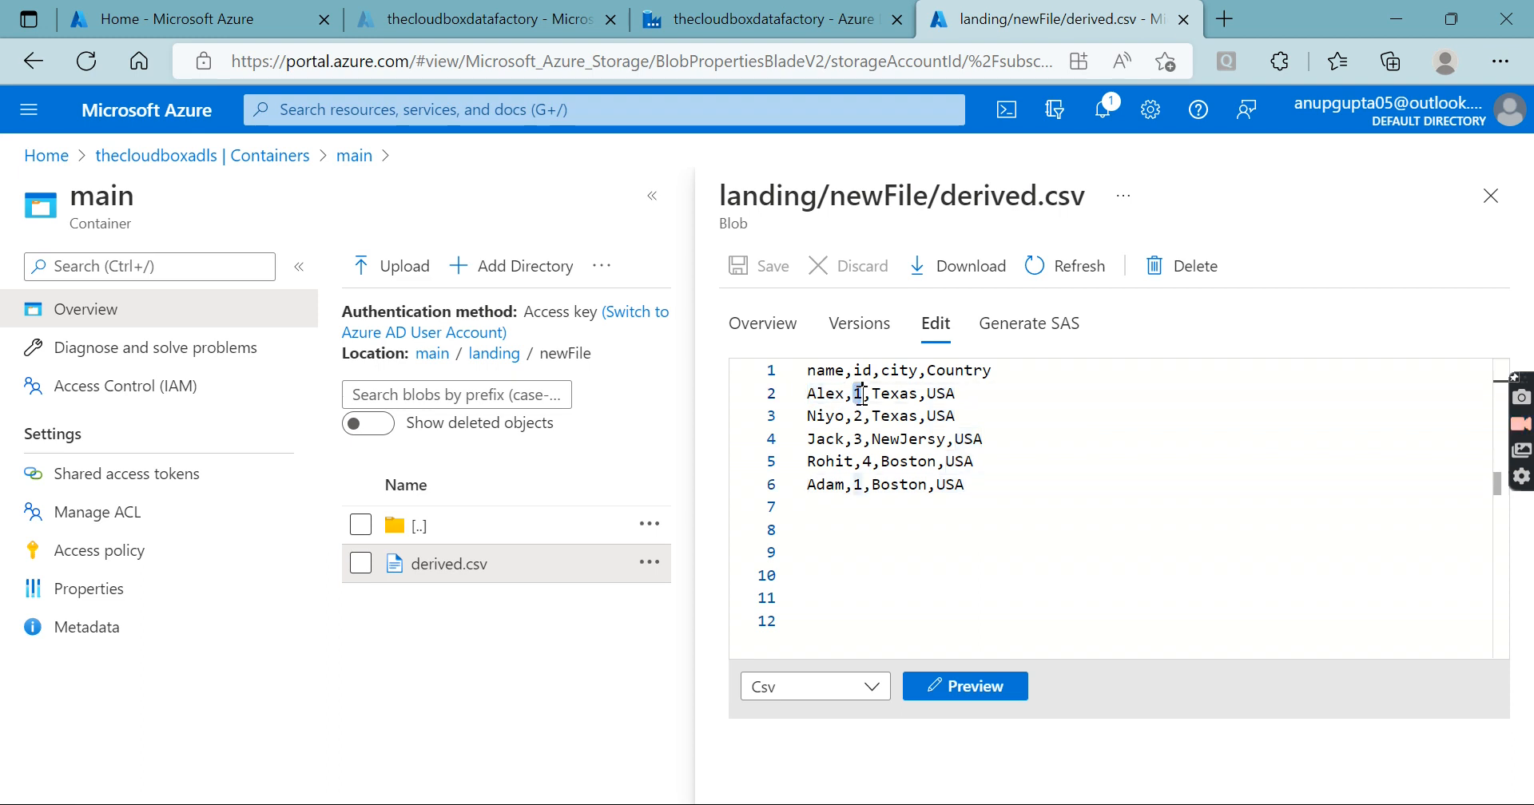
pyautogui.doubleClick(831, 483)
pyautogui.doubleClick(861, 484)
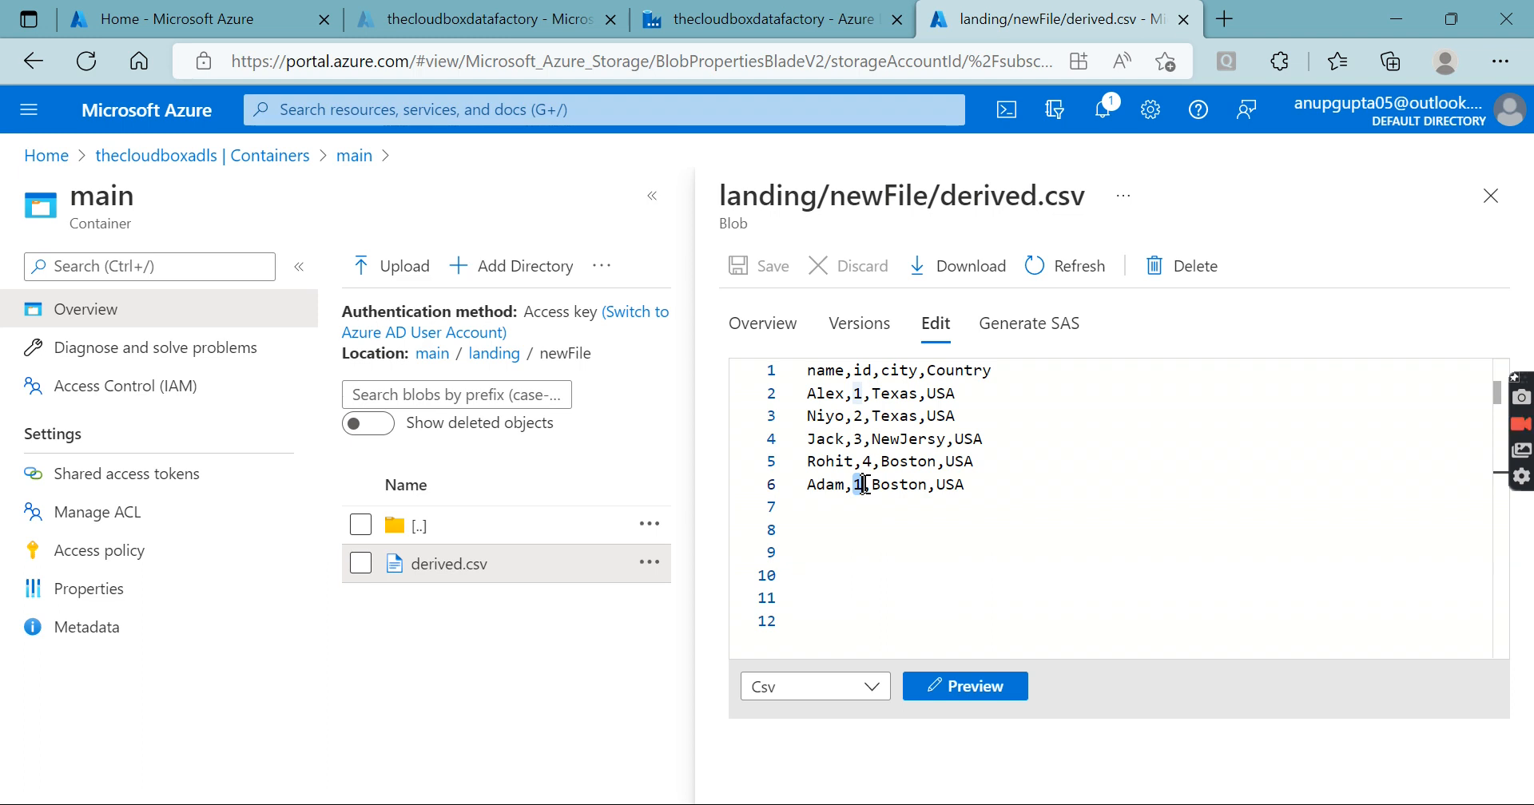
pyautogui.doubleClick(828, 393)
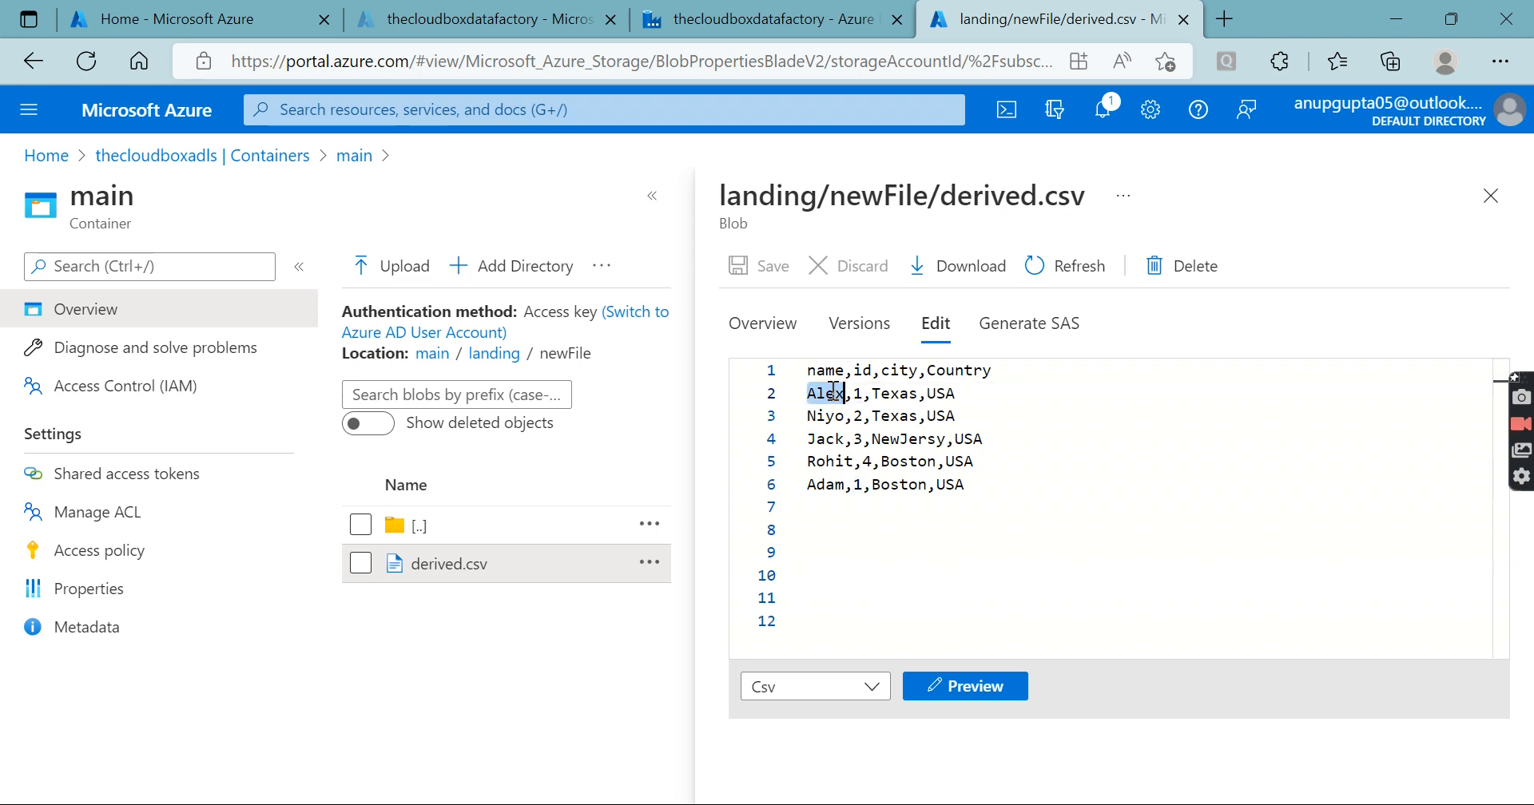
pyautogui.doubleClick(858, 483)
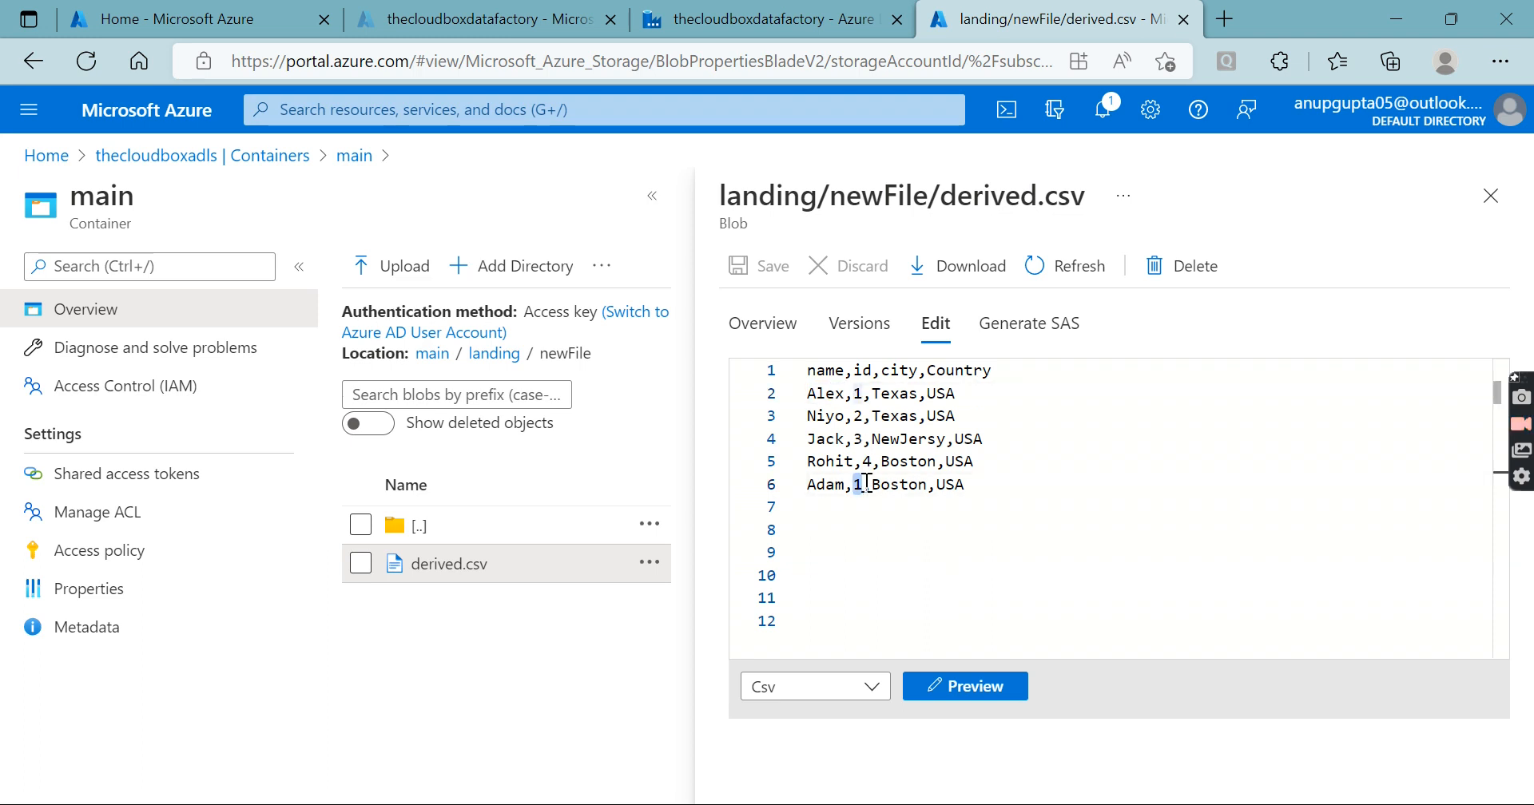
pyautogui.click(975, 484)
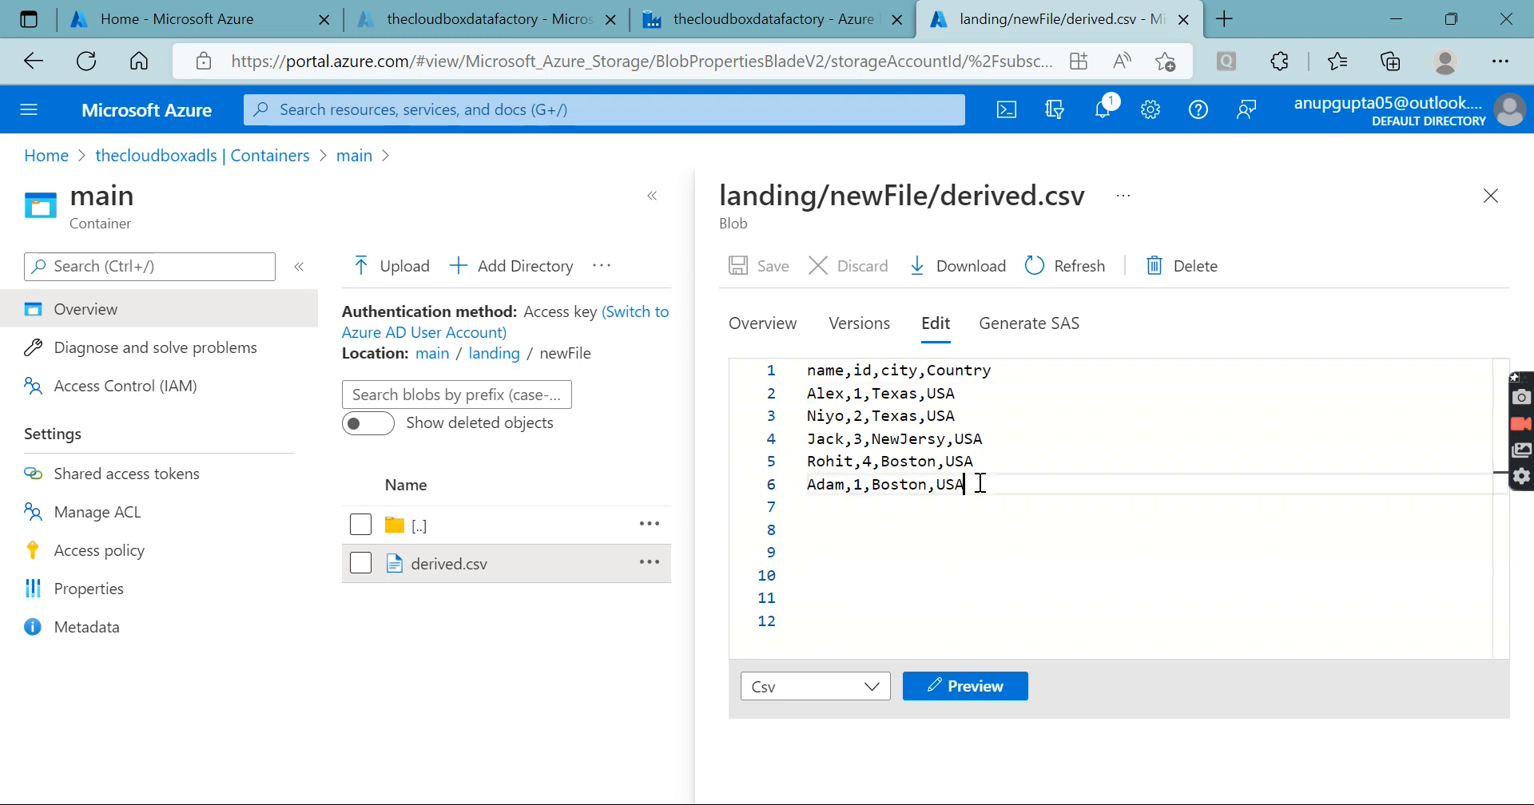
pyautogui.moveTo(983, 484); pyautogui.dragTo(808, 390)
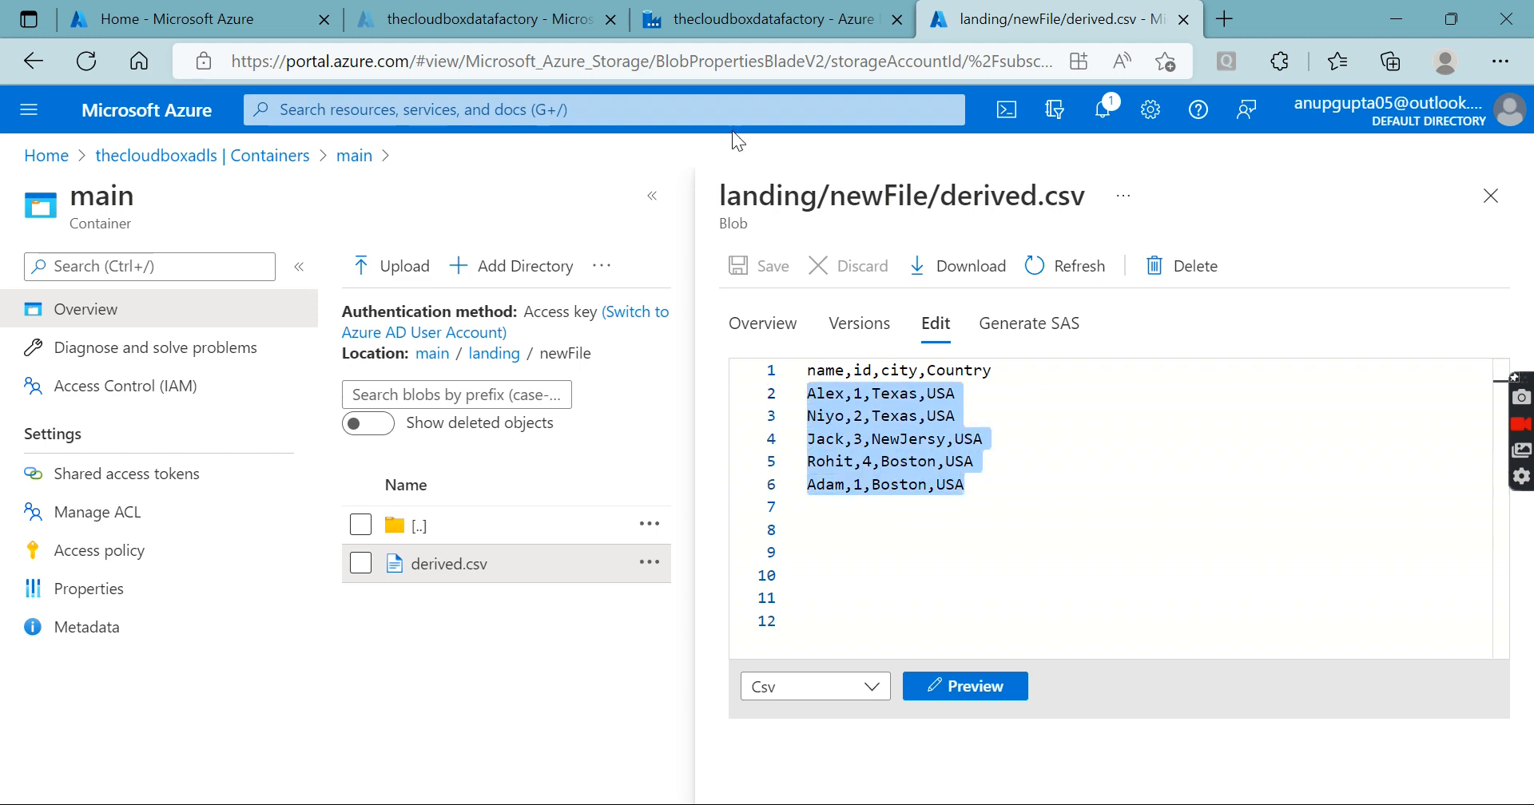
# Step: Return to Data Factory, save the first($$) expression and compare the input and output schemas of aggregate1
pyautogui.click(743, 21)
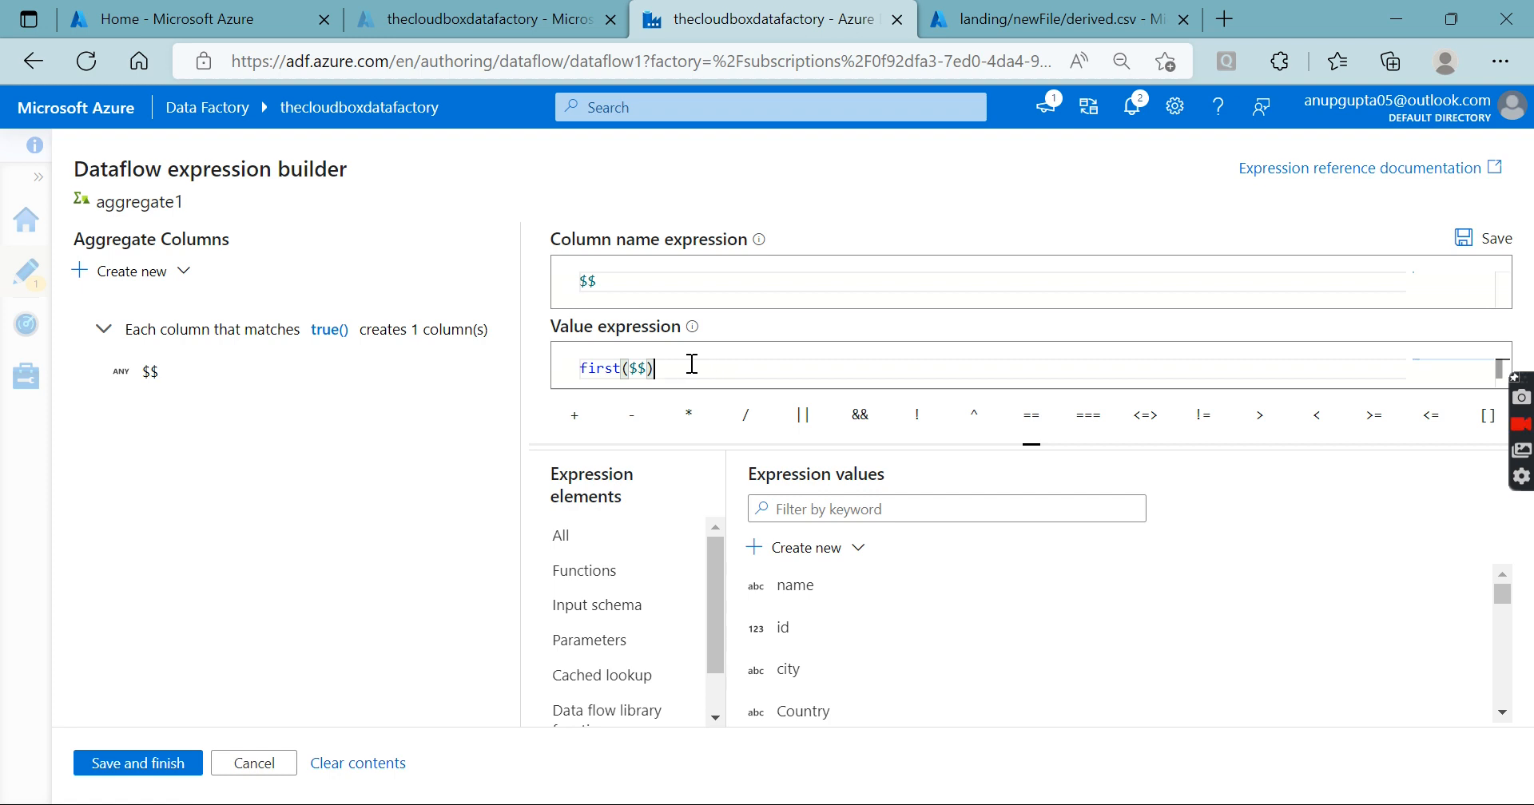
pyautogui.click(112, 764)
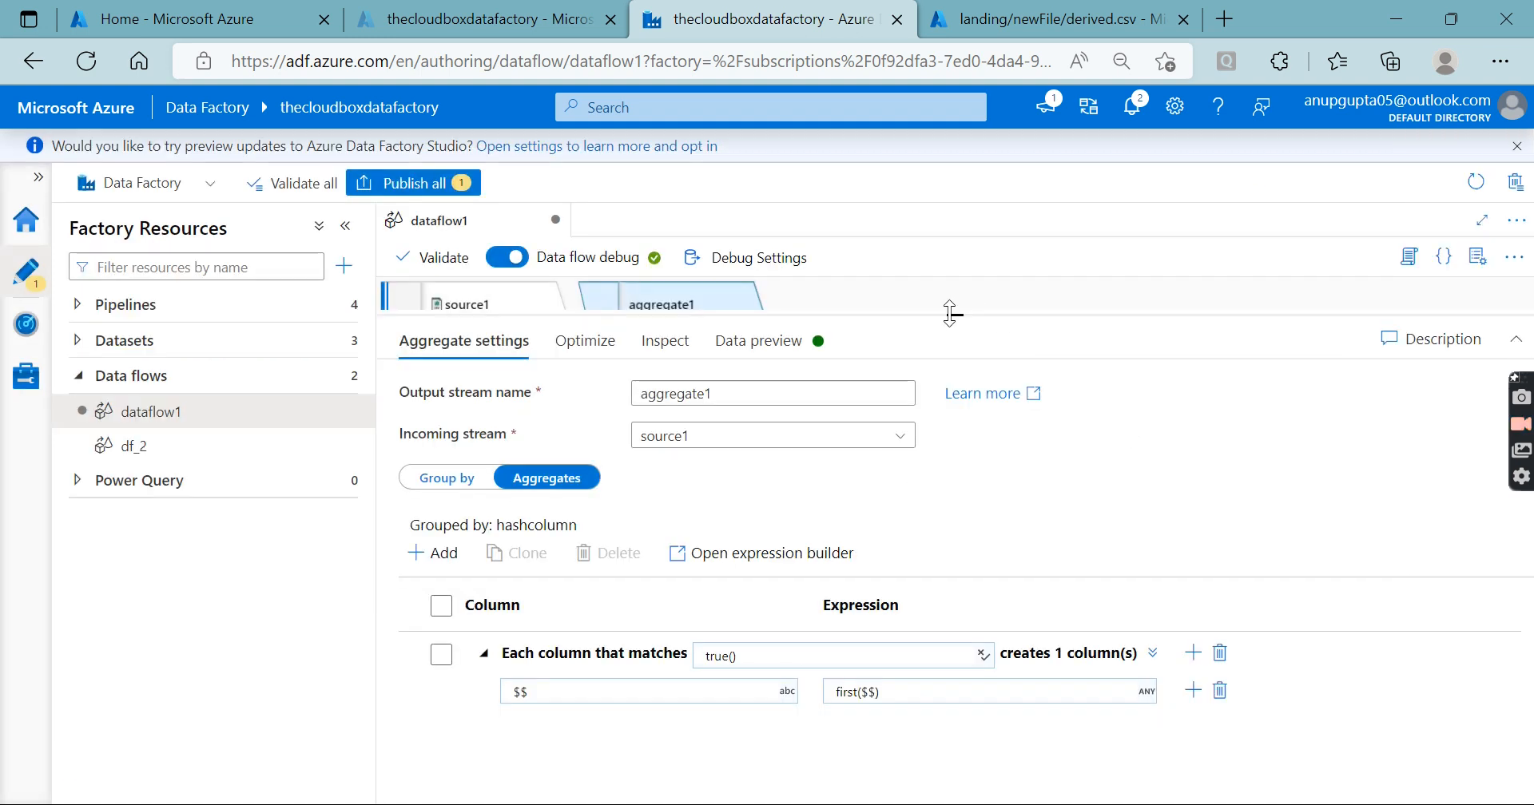
pyautogui.click(662, 351)
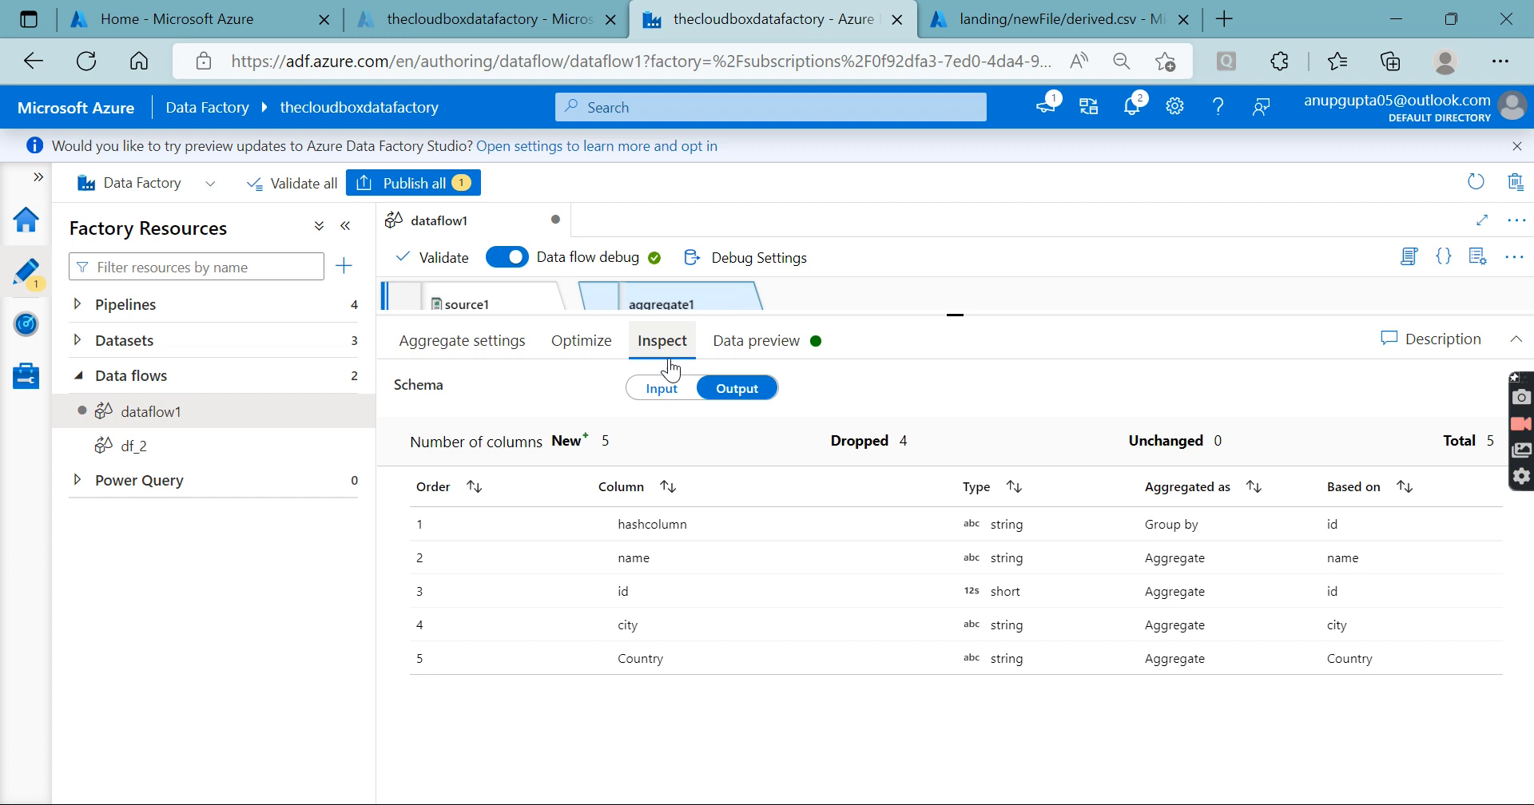
pyautogui.click(660, 389)
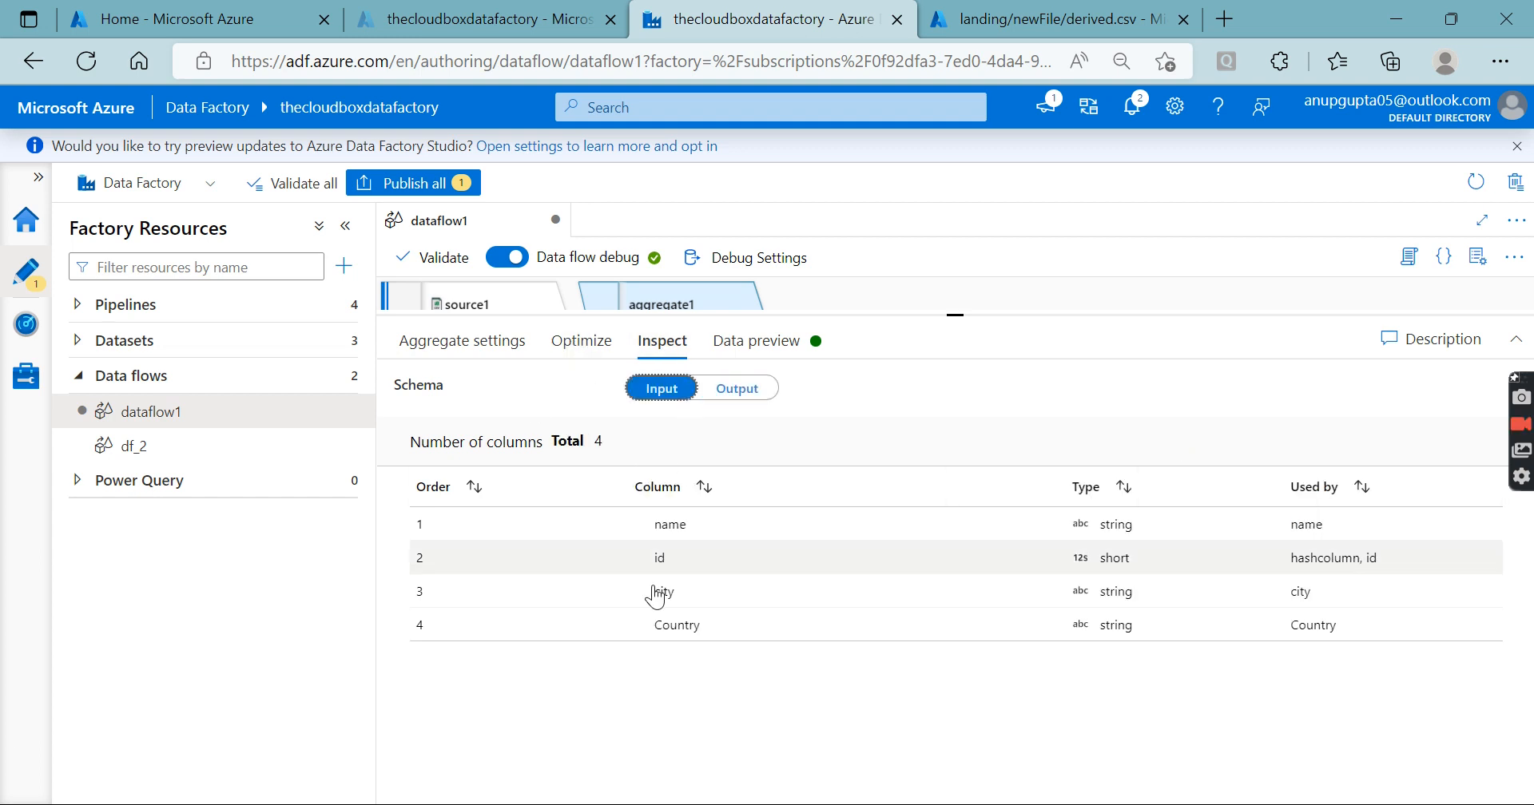
pyautogui.moveTo(650, 521); pyautogui.dragTo(645, 444)
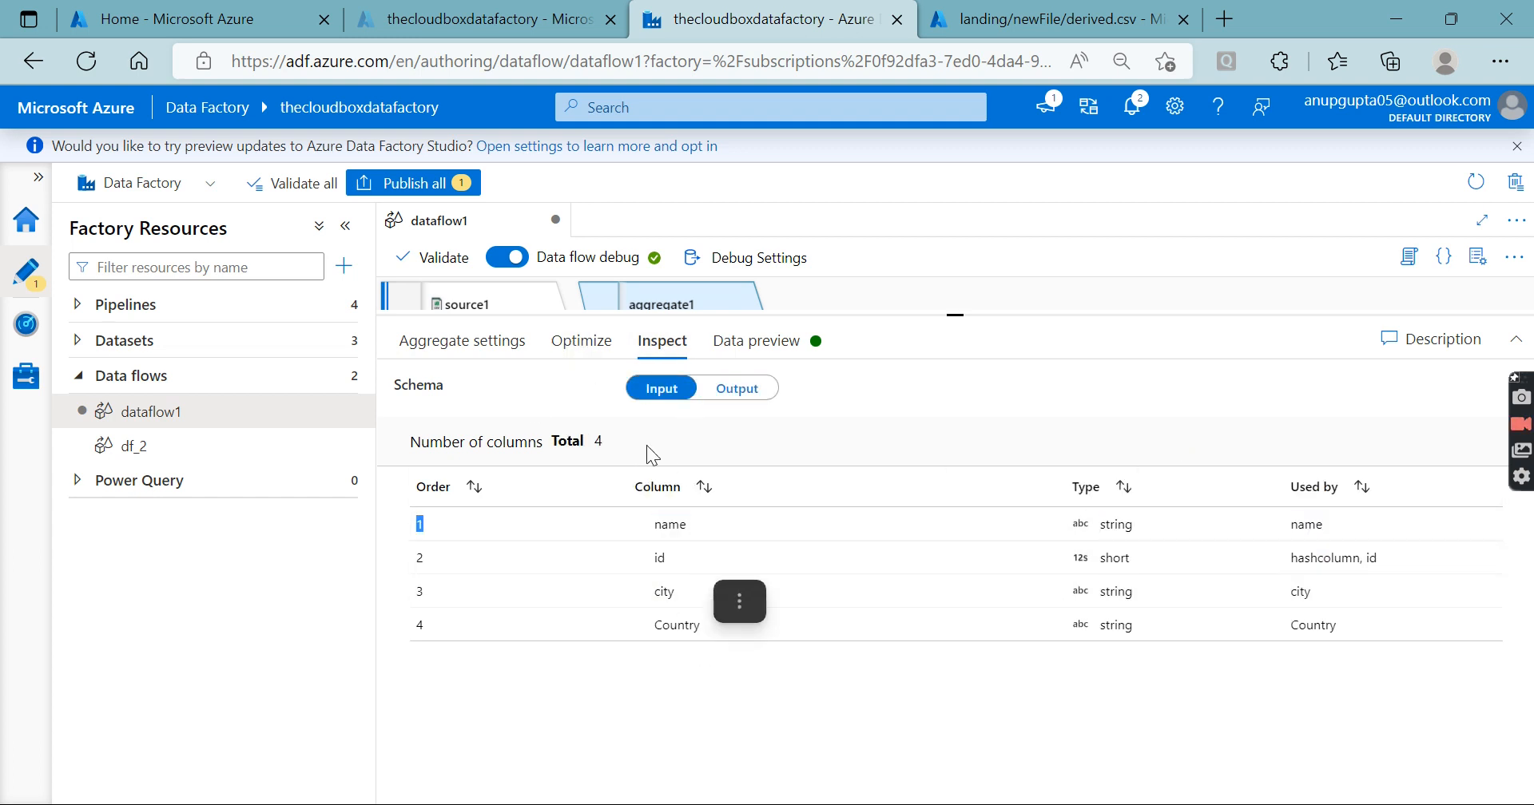
pyautogui.click(741, 389)
pyautogui.moveTo(612, 524); pyautogui.dragTo(718, 534)
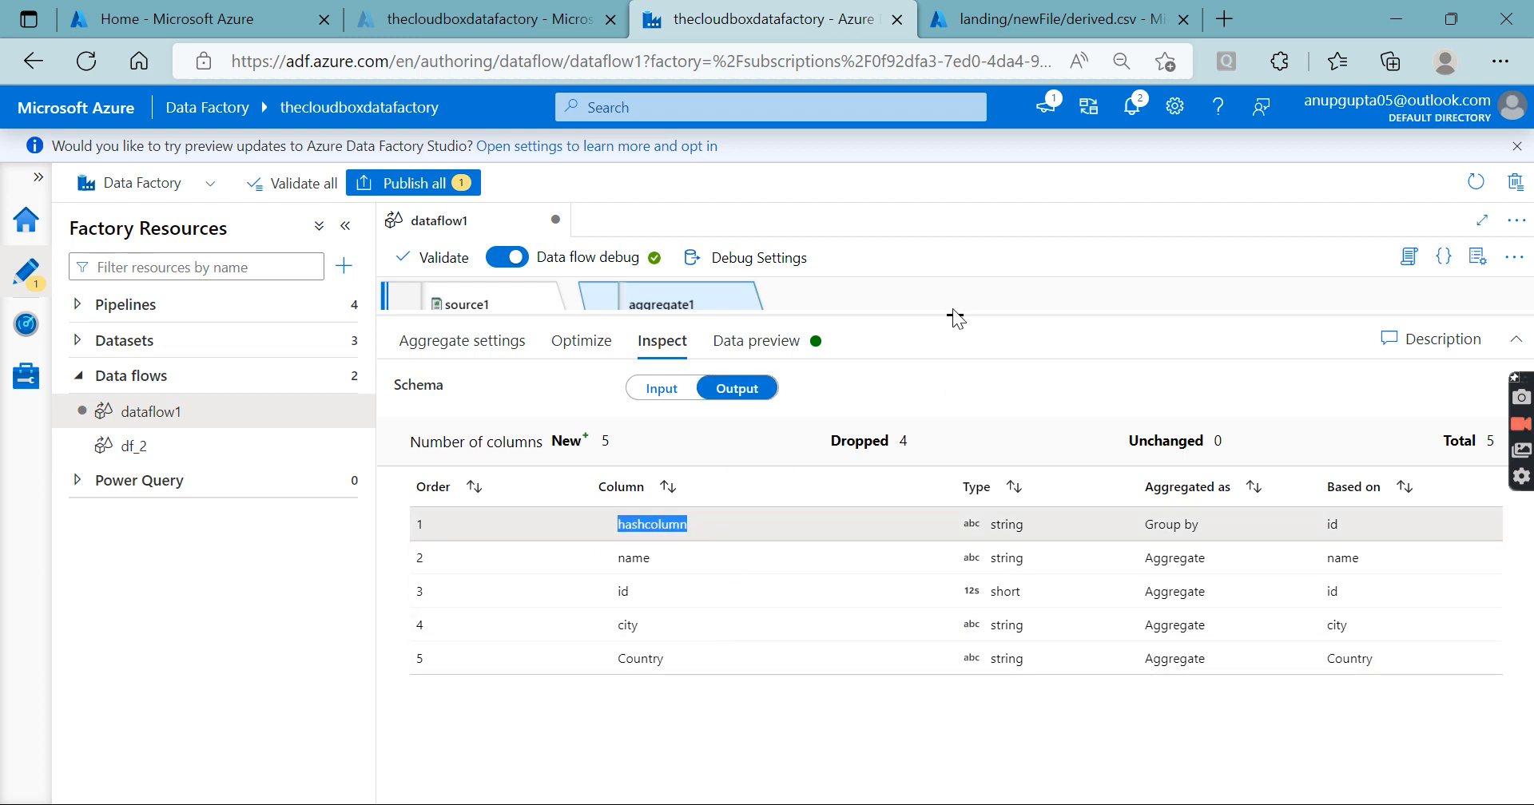
# Step: Refresh the data preview of aggregate1 and review the source1 data preview for comparison
pyautogui.moveTo(952, 313); pyautogui.dragTo(953, 365)
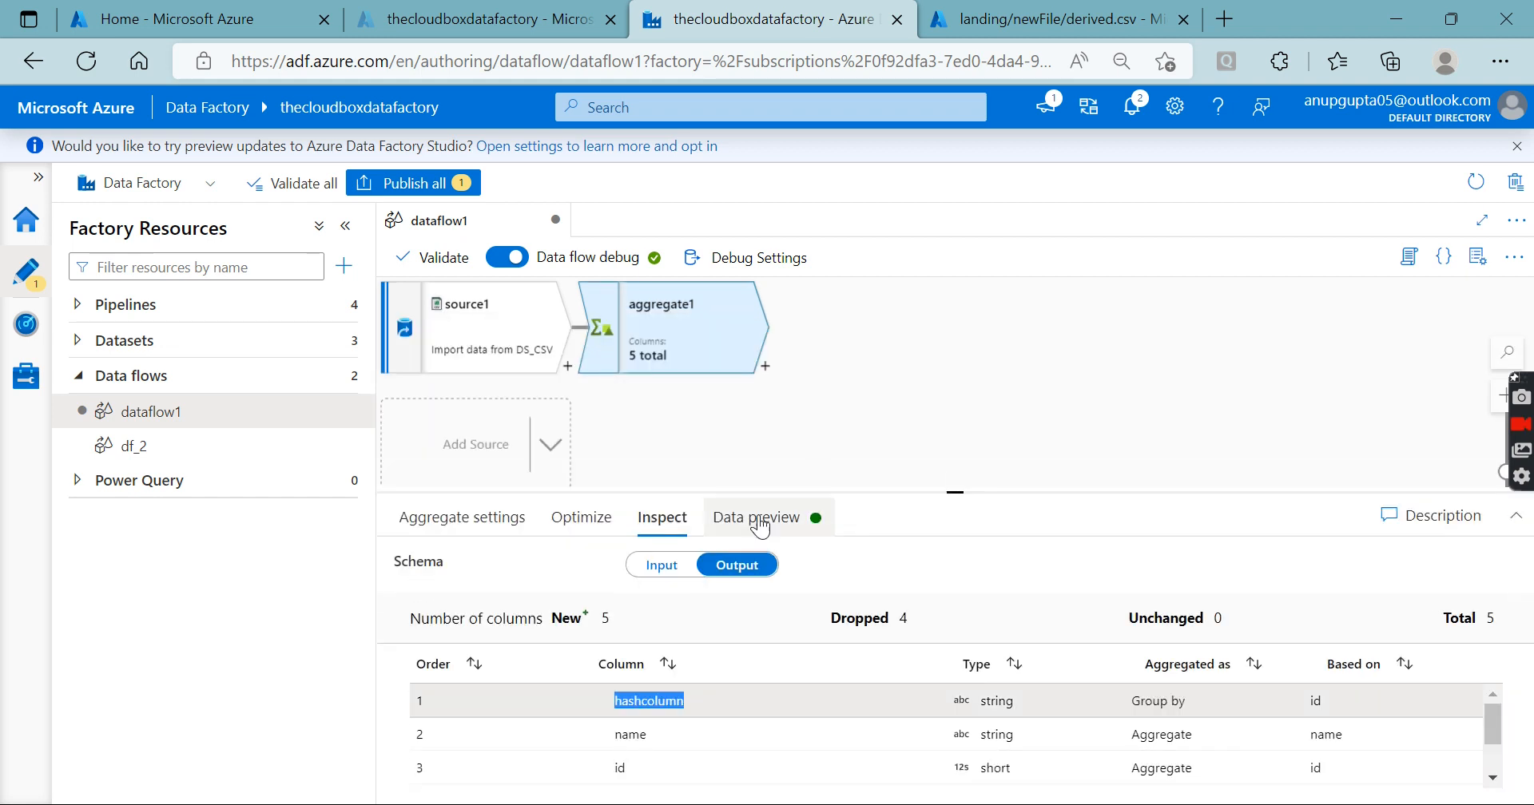
pyautogui.click(756, 517)
pyautogui.click(452, 604)
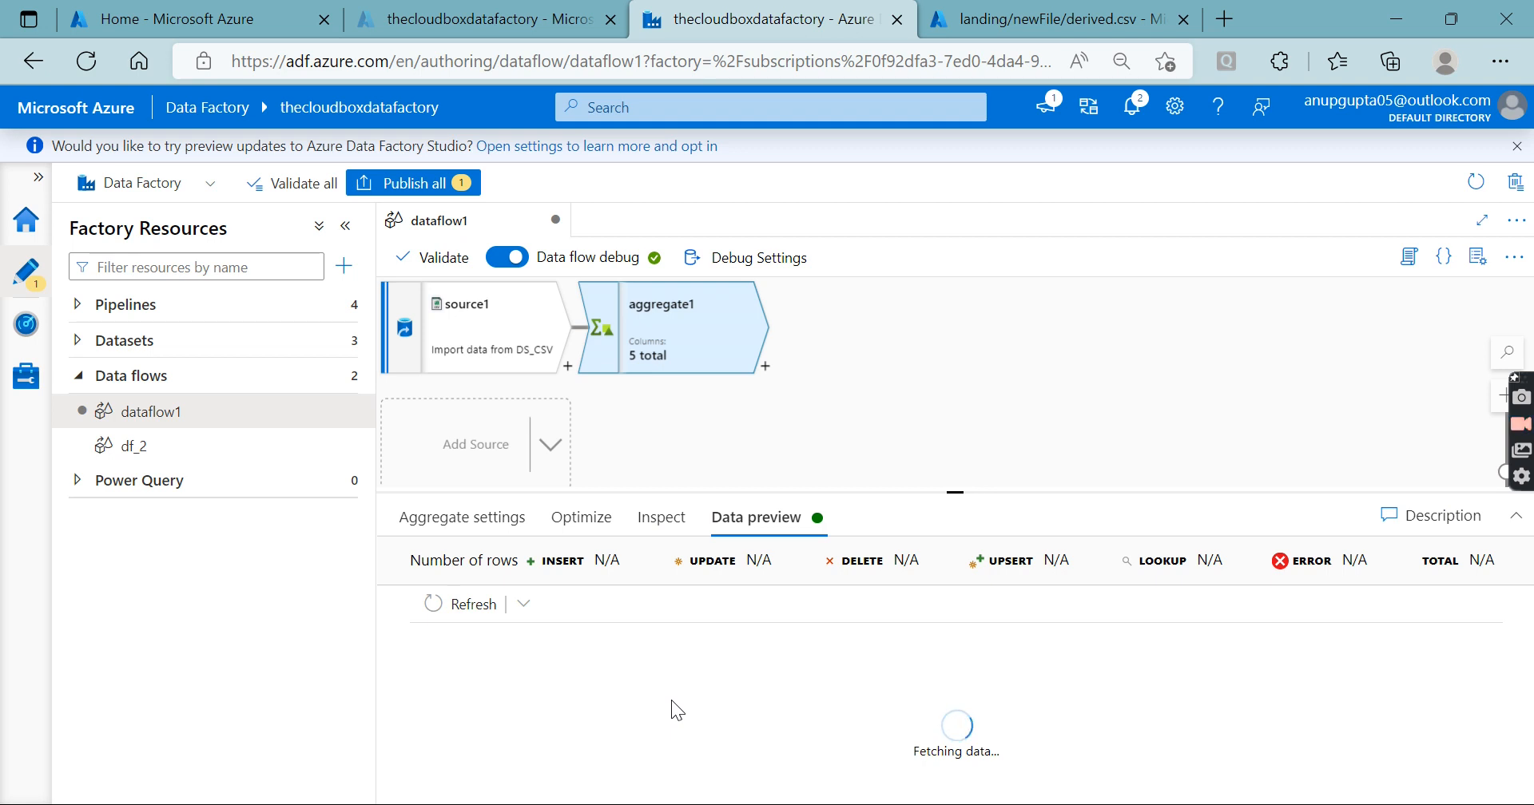
pyautogui.click(490, 332)
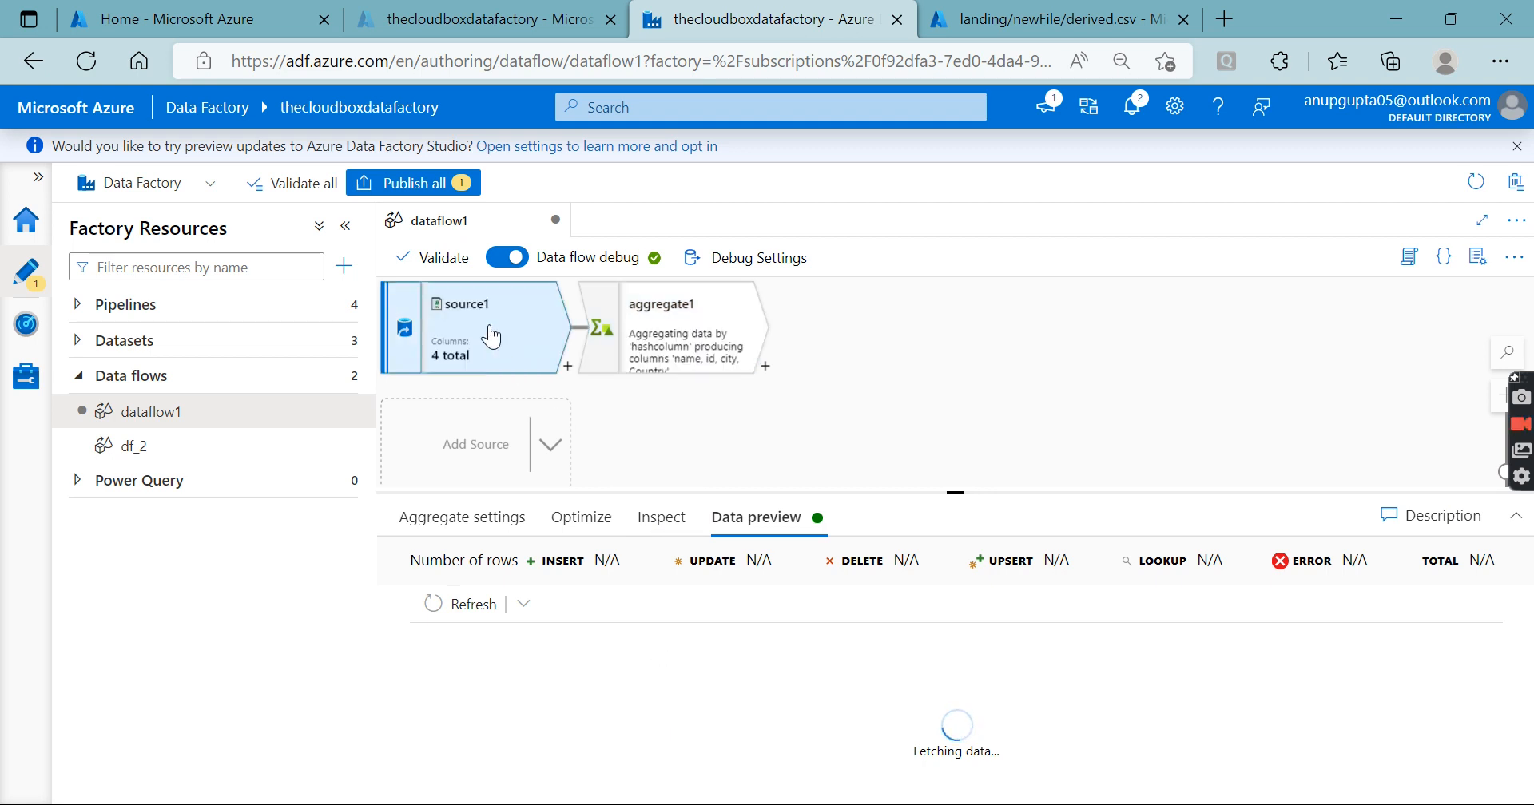
pyautogui.moveTo(952, 493); pyautogui.dragTo(955, 283)
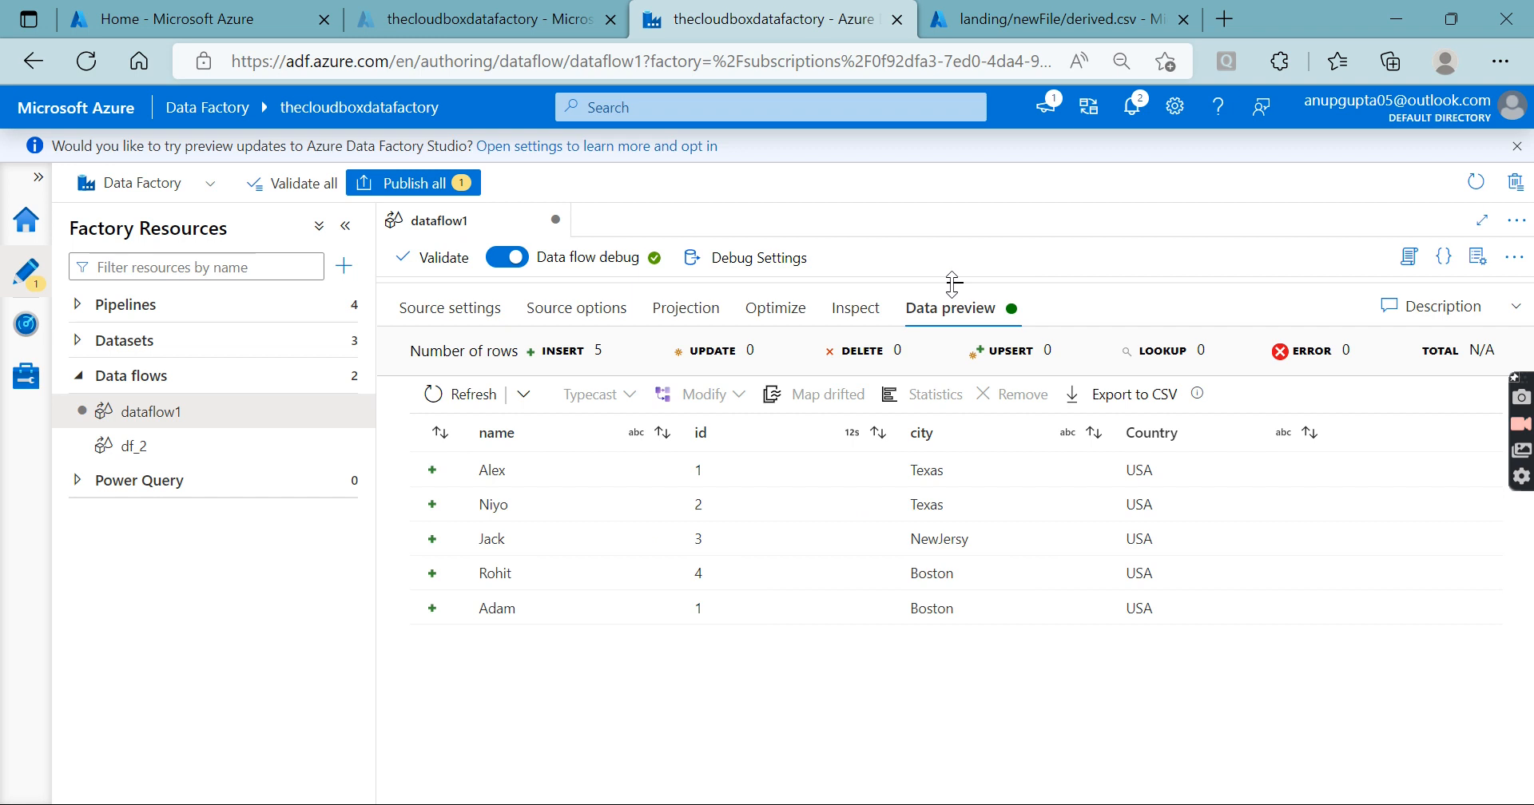
pyautogui.moveTo(955, 283); pyautogui.dragTo(959, 566)
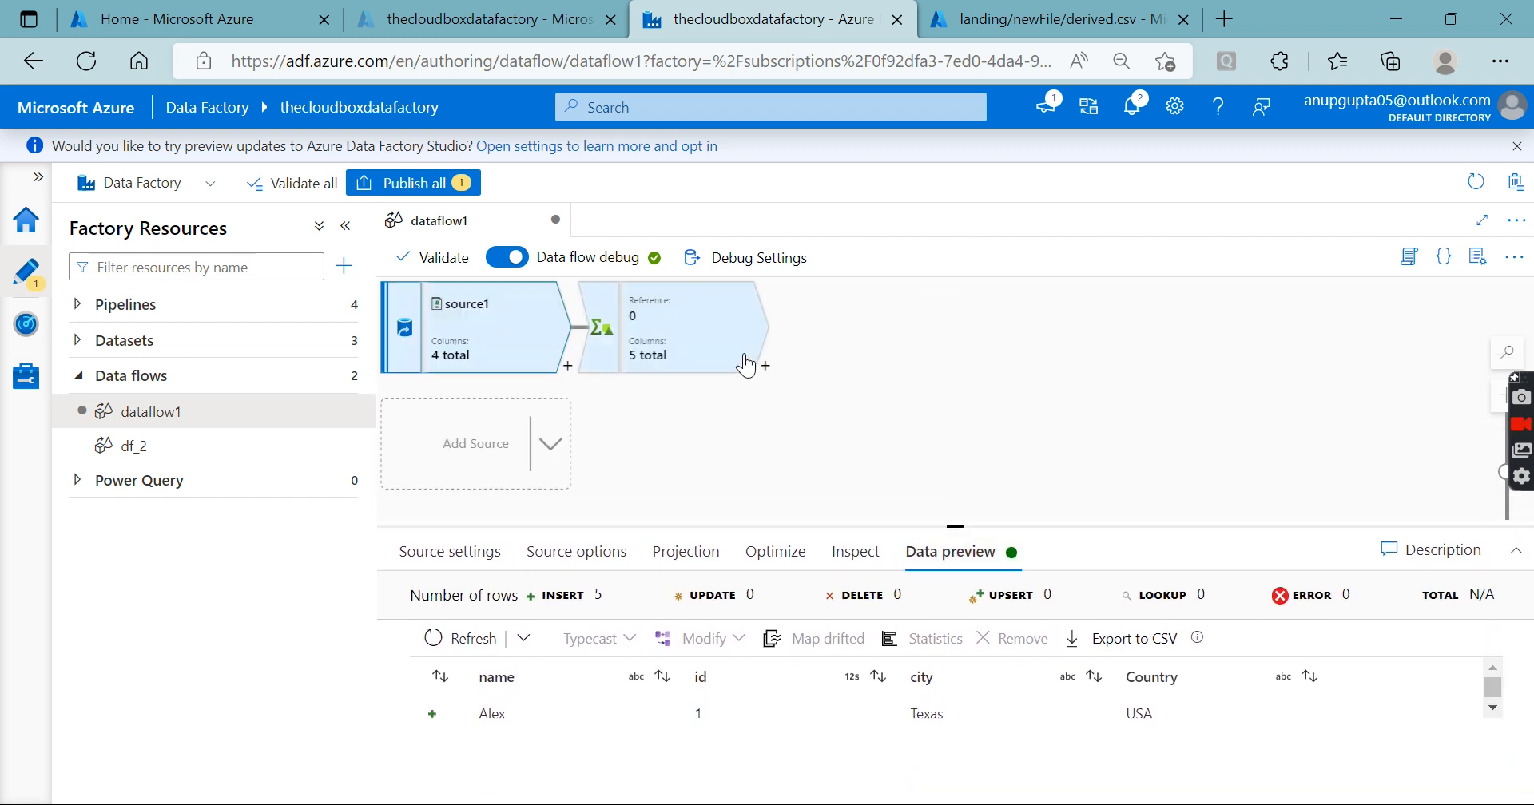
# Step: Examine the hashcolumn and name values in aggregate1's data preview and check them against the aggregate settings
pyautogui.click(716, 333)
pyautogui.moveTo(961, 531); pyautogui.dragTo(956, 331)
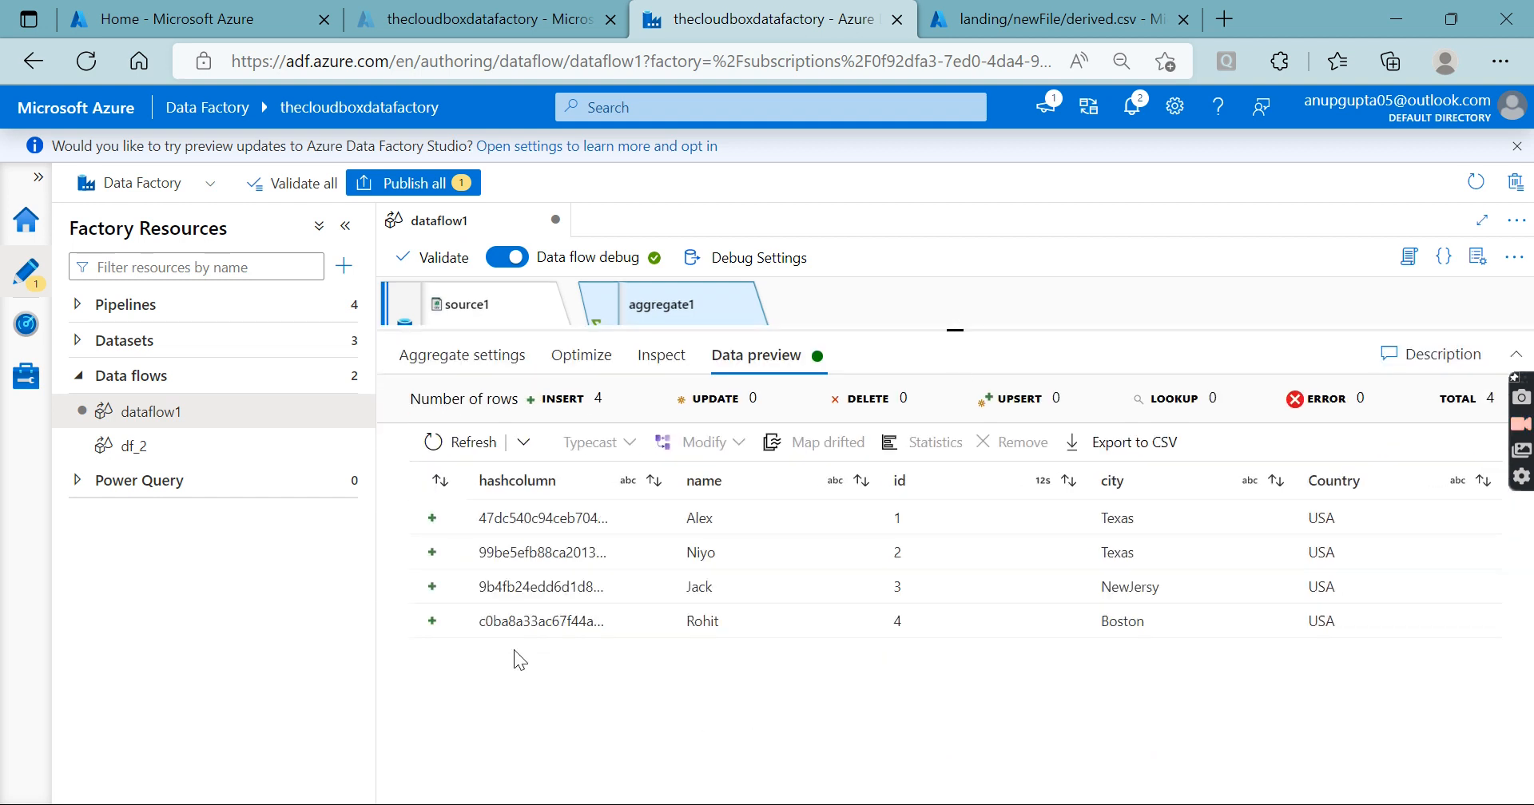
pyautogui.moveTo(478, 516); pyautogui.dragTo(583, 519)
pyautogui.click(796, 620)
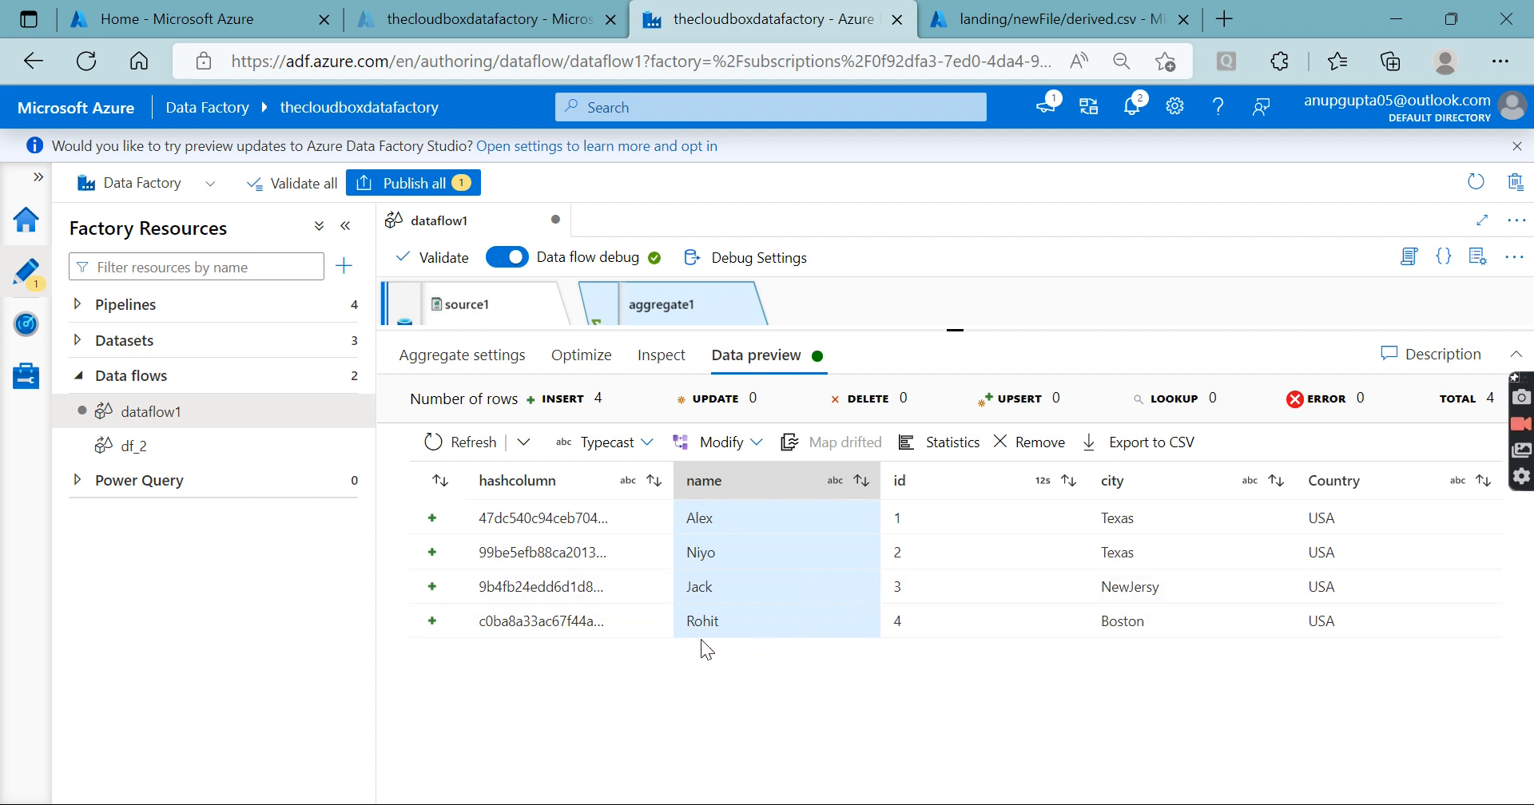
pyautogui.moveTo(688, 628); pyautogui.dragTo(713, 623)
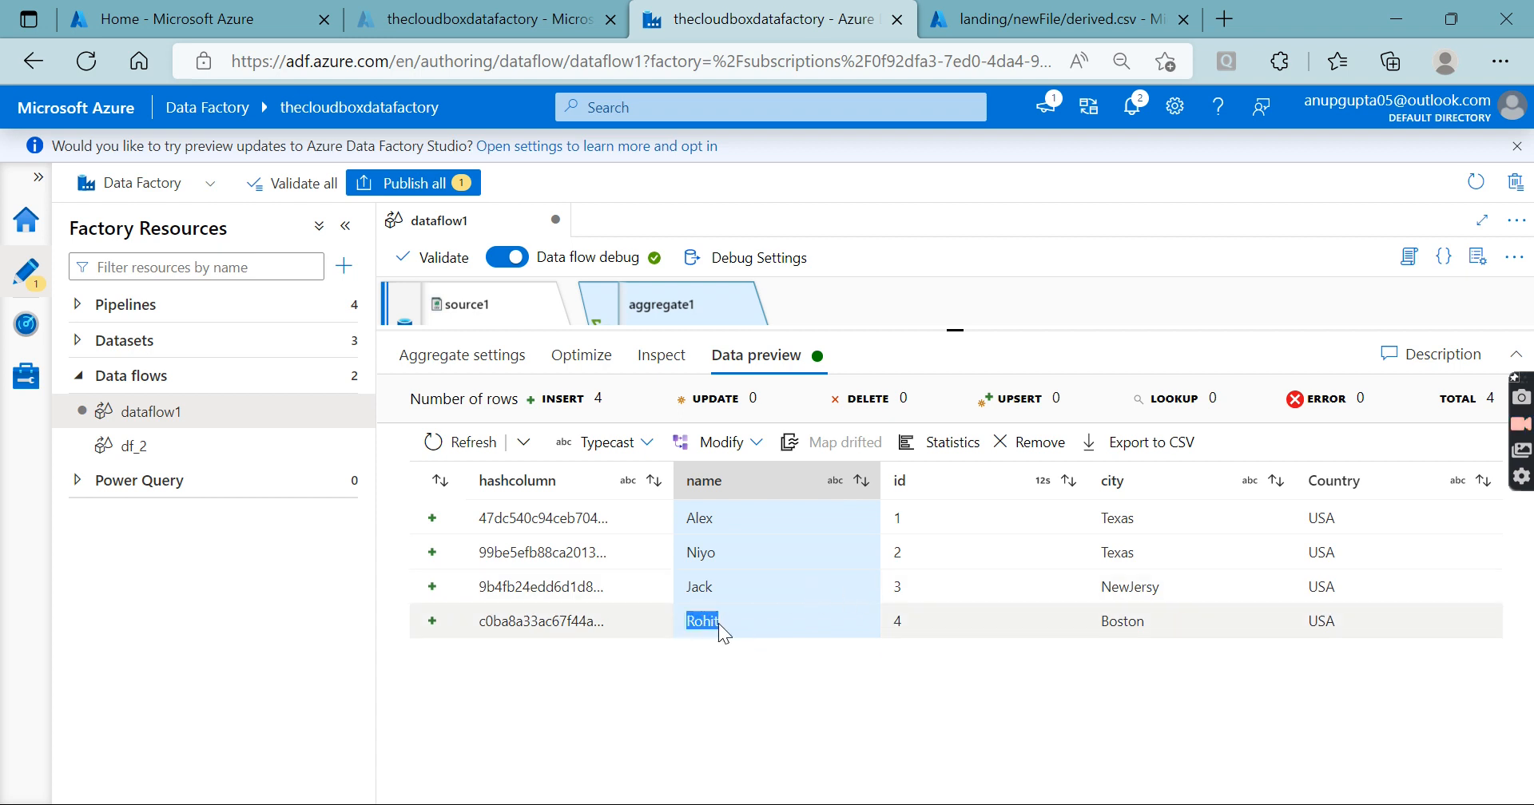
pyautogui.click(772, 682)
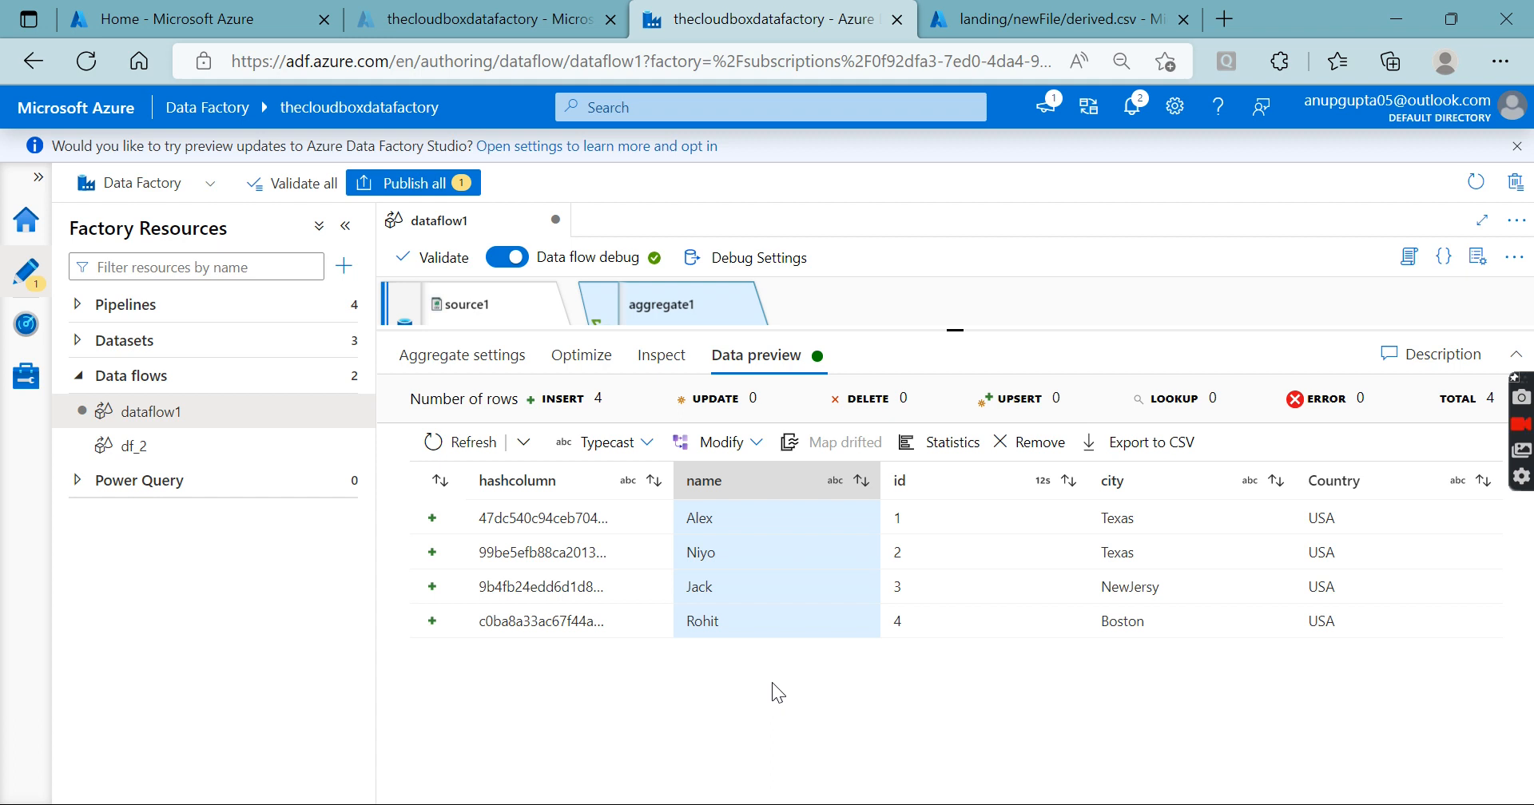
pyautogui.click(480, 363)
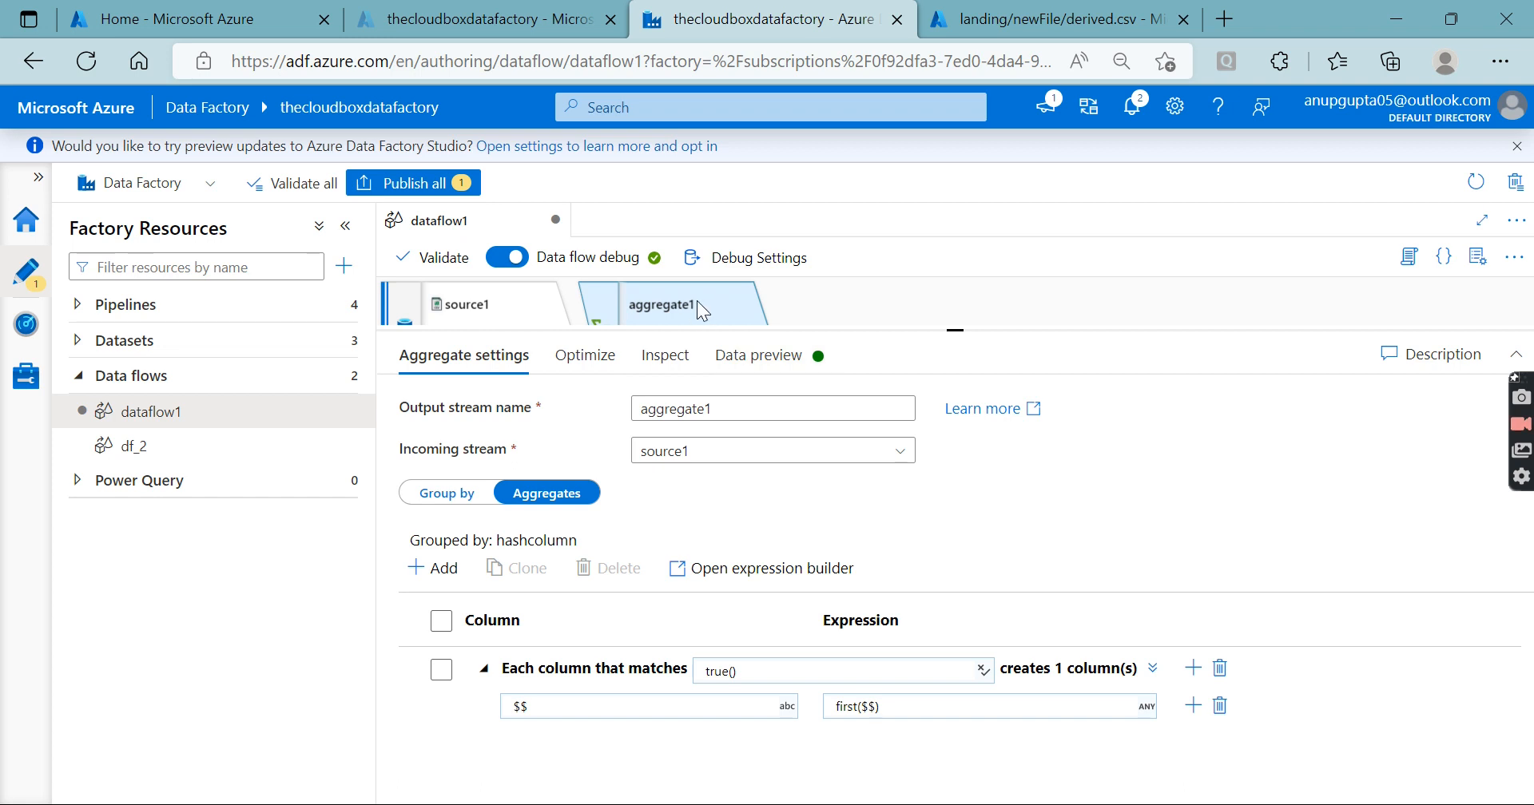
pyautogui.click(757, 360)
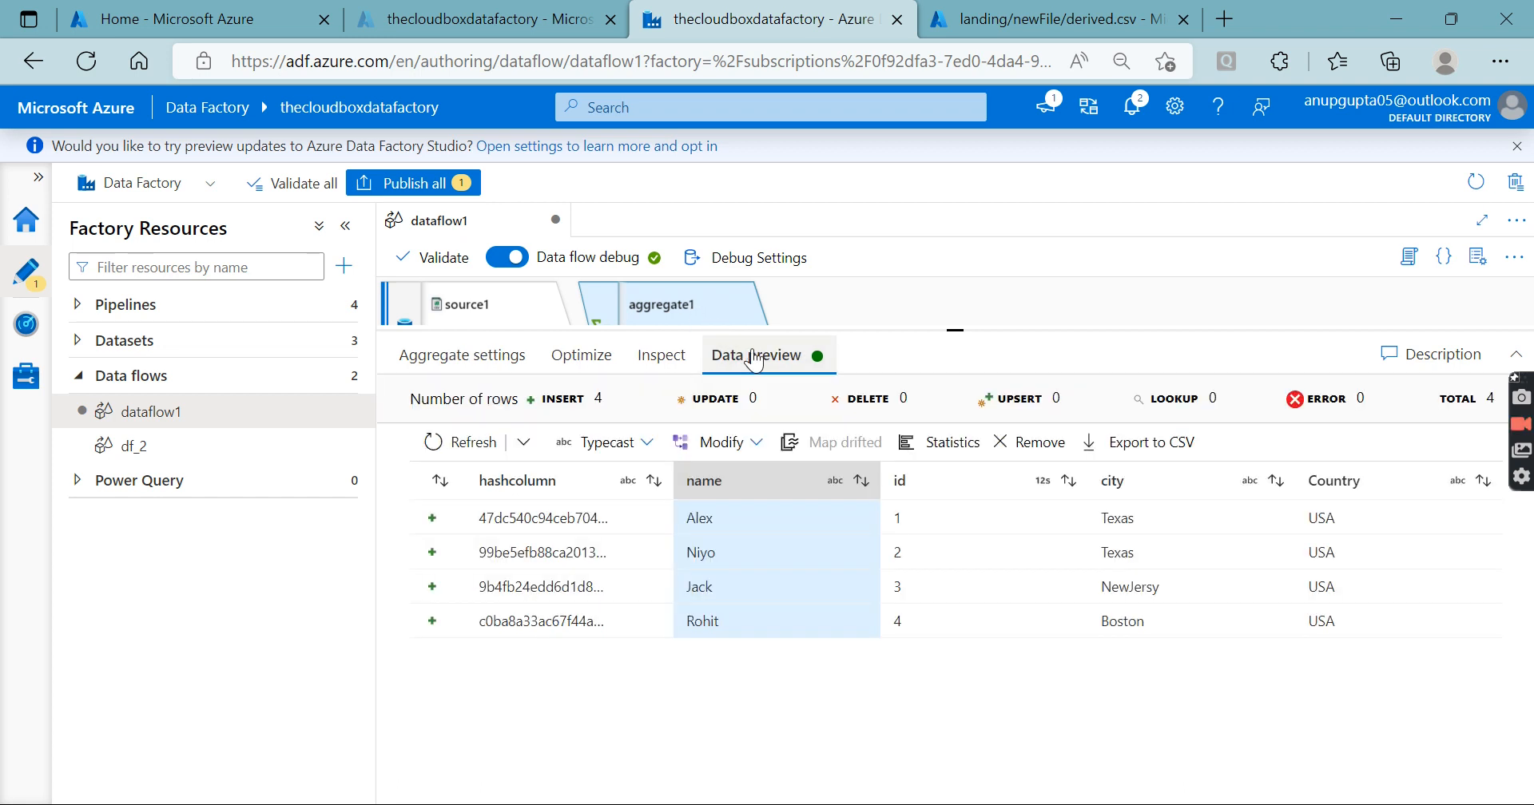
# Step: Change the value expression of aggregate1's column pattern to last($$) in the expression builder and save it
pyautogui.click(467, 358)
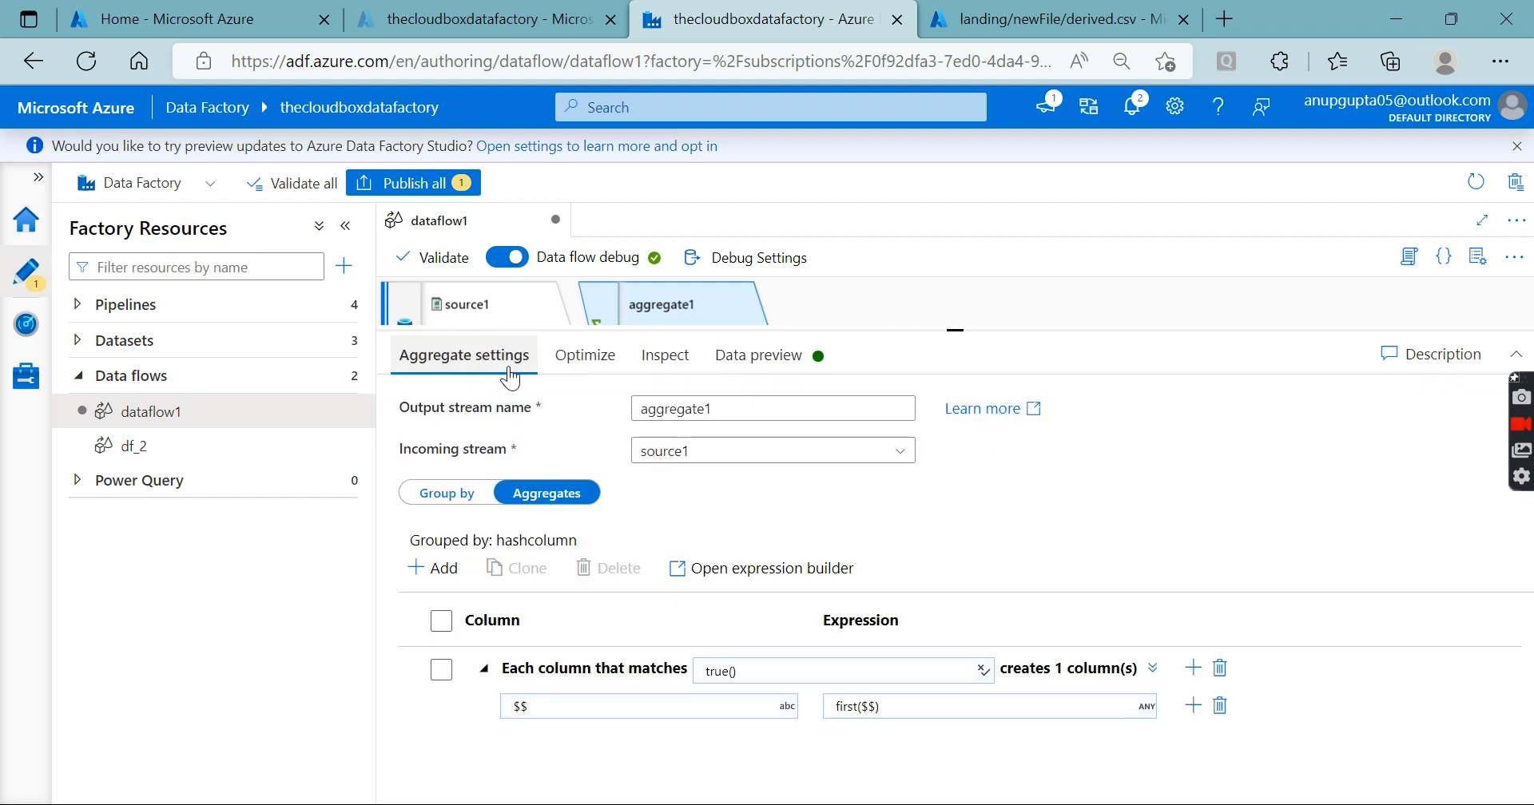
pyautogui.moveTo(953, 328); pyautogui.dragTo(945, 209)
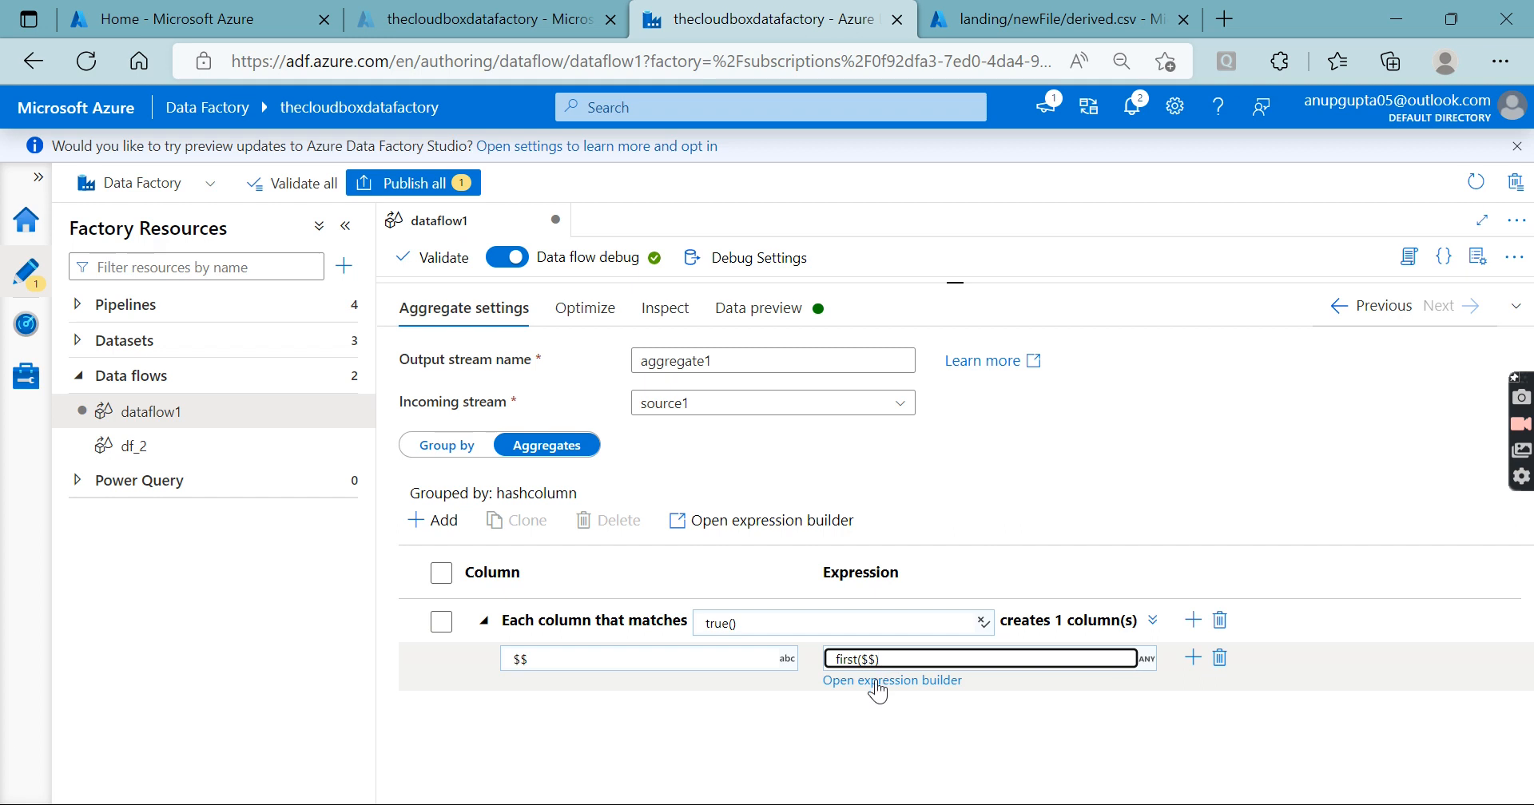
pyautogui.click(877, 680)
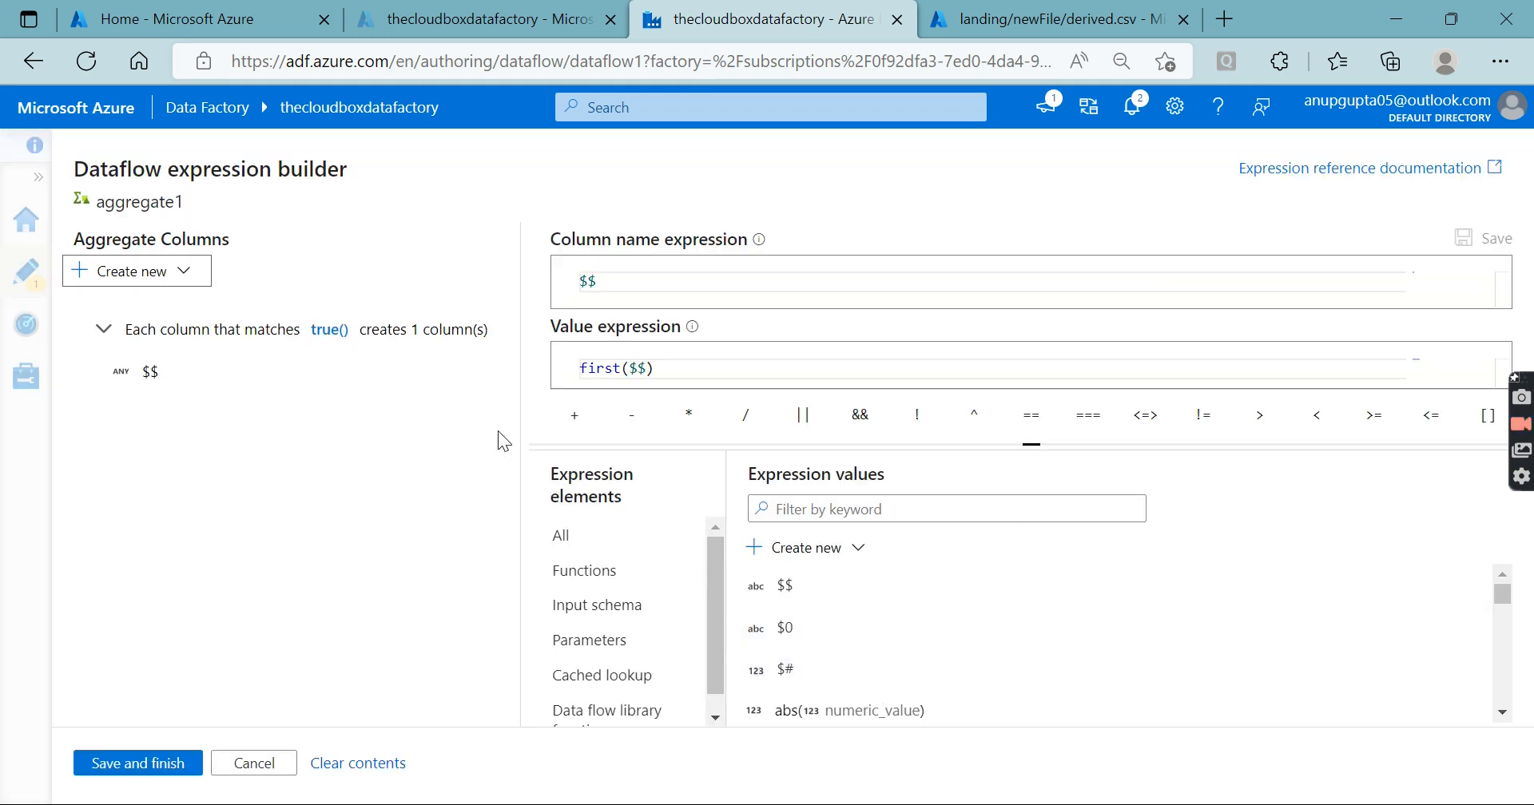
pyautogui.click(619, 364)
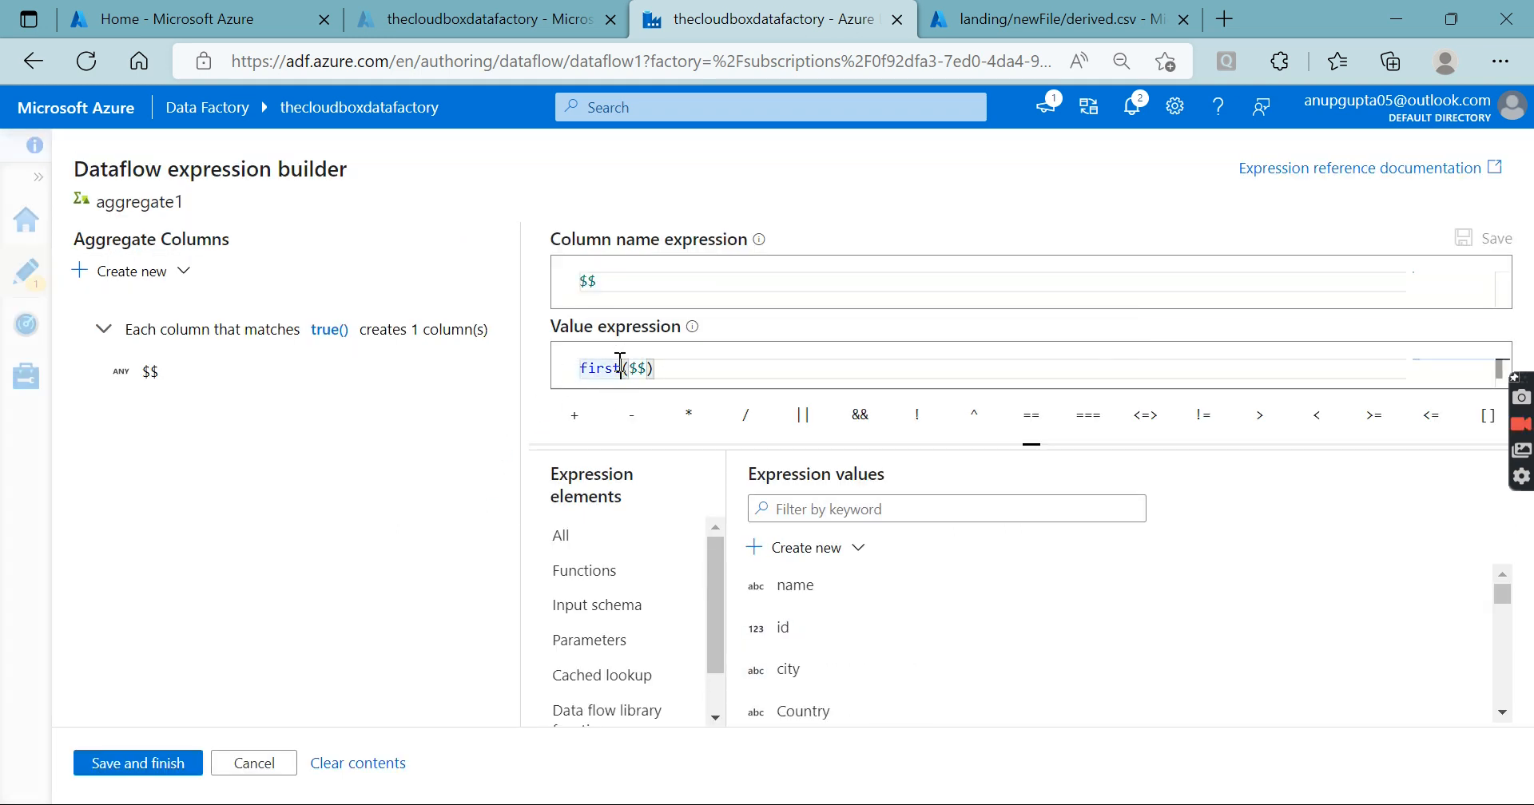
pyautogui.doubleClick(604, 361)
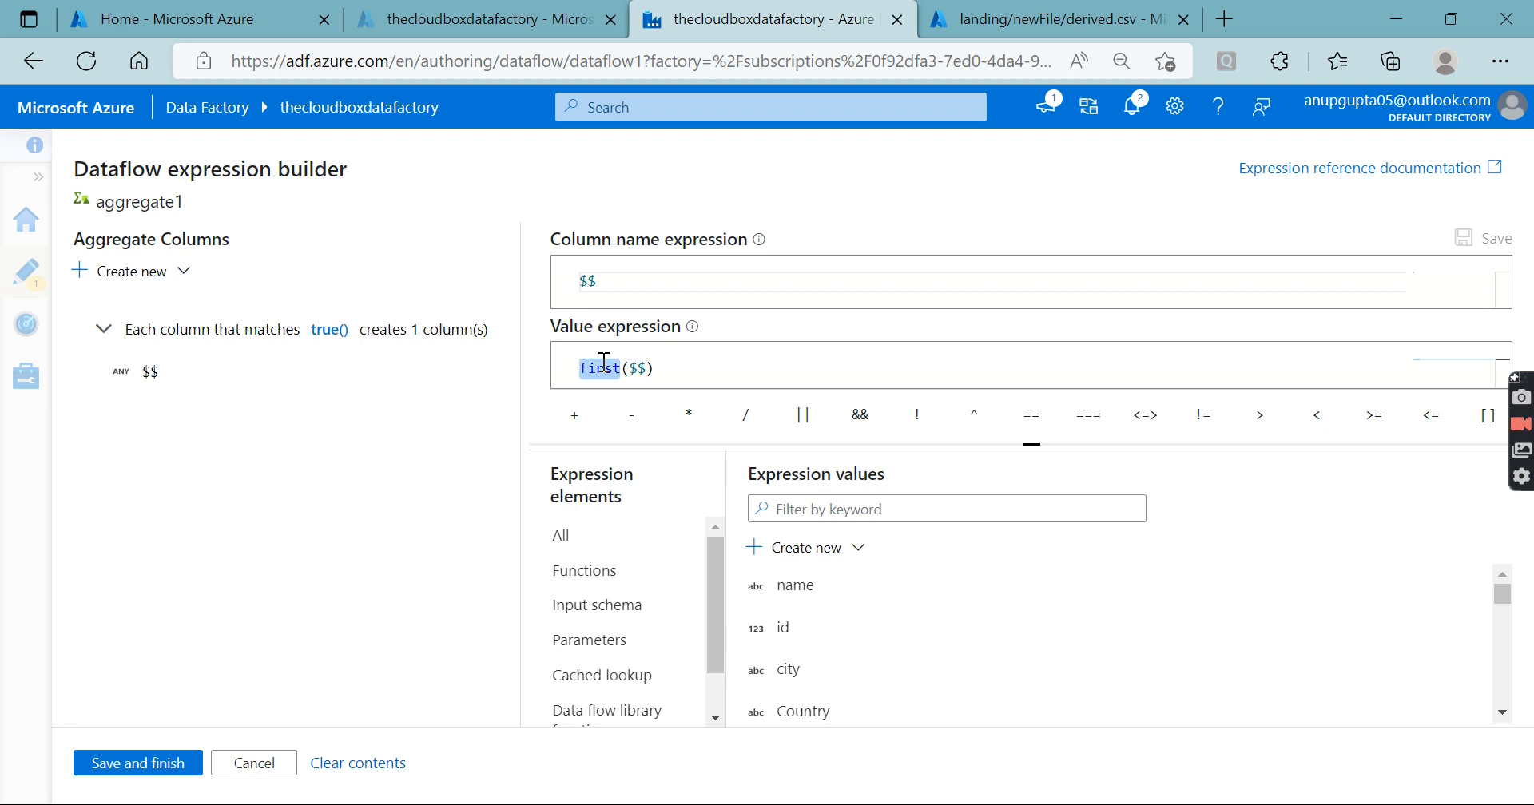
pyautogui.write('last')
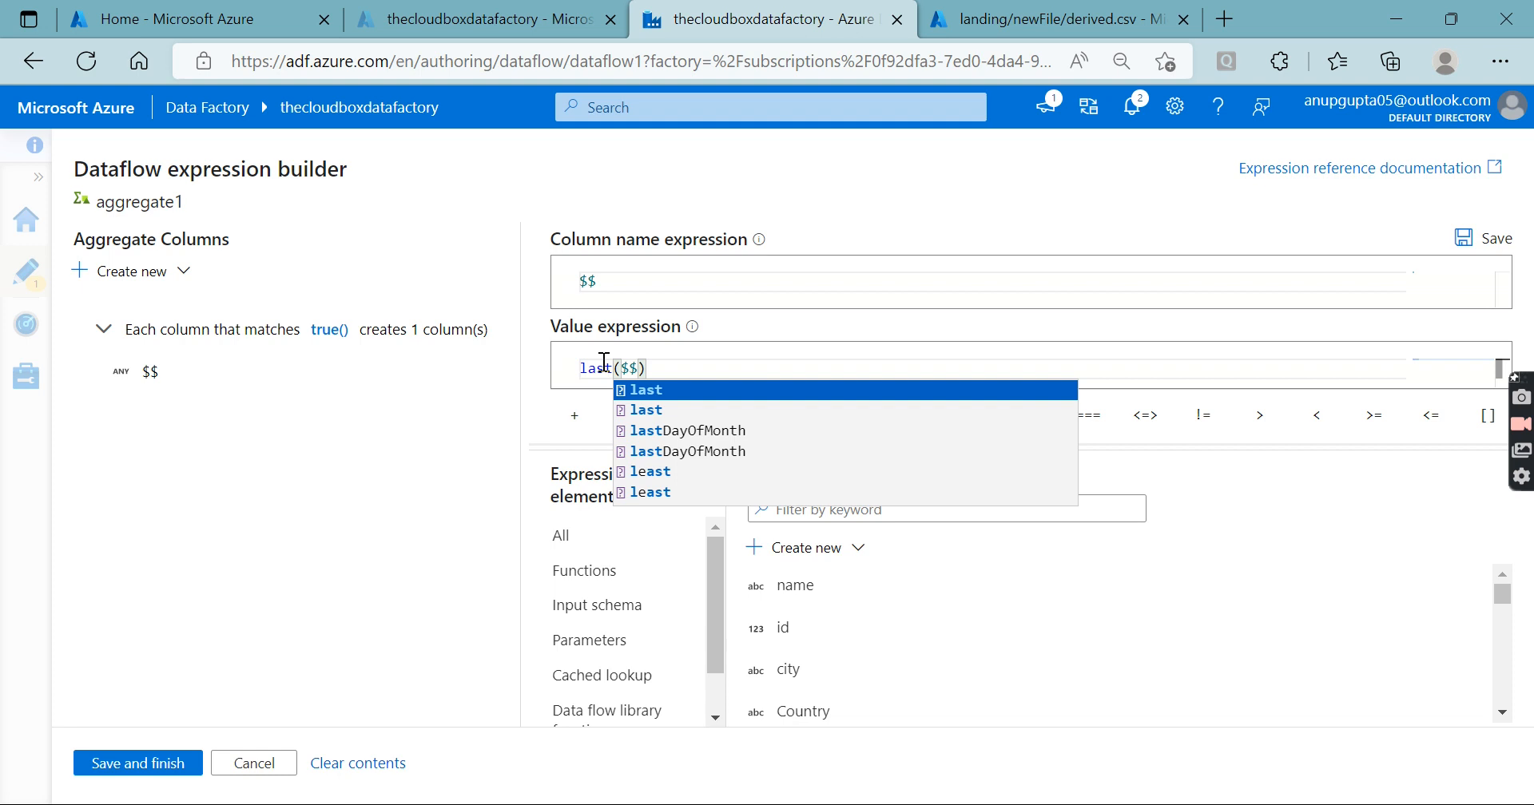
pyautogui.click(644, 389)
pyautogui.doubleClick(672, 369)
pyautogui.press('BackSpace')
pyautogui.doubleClick(674, 369)
pyautogui.press('BackSpace')
pyautogui.press('BackSpace')
pyautogui.press('BackSpace')
pyautogui.press('BackSpace')
pyautogui.press('End')
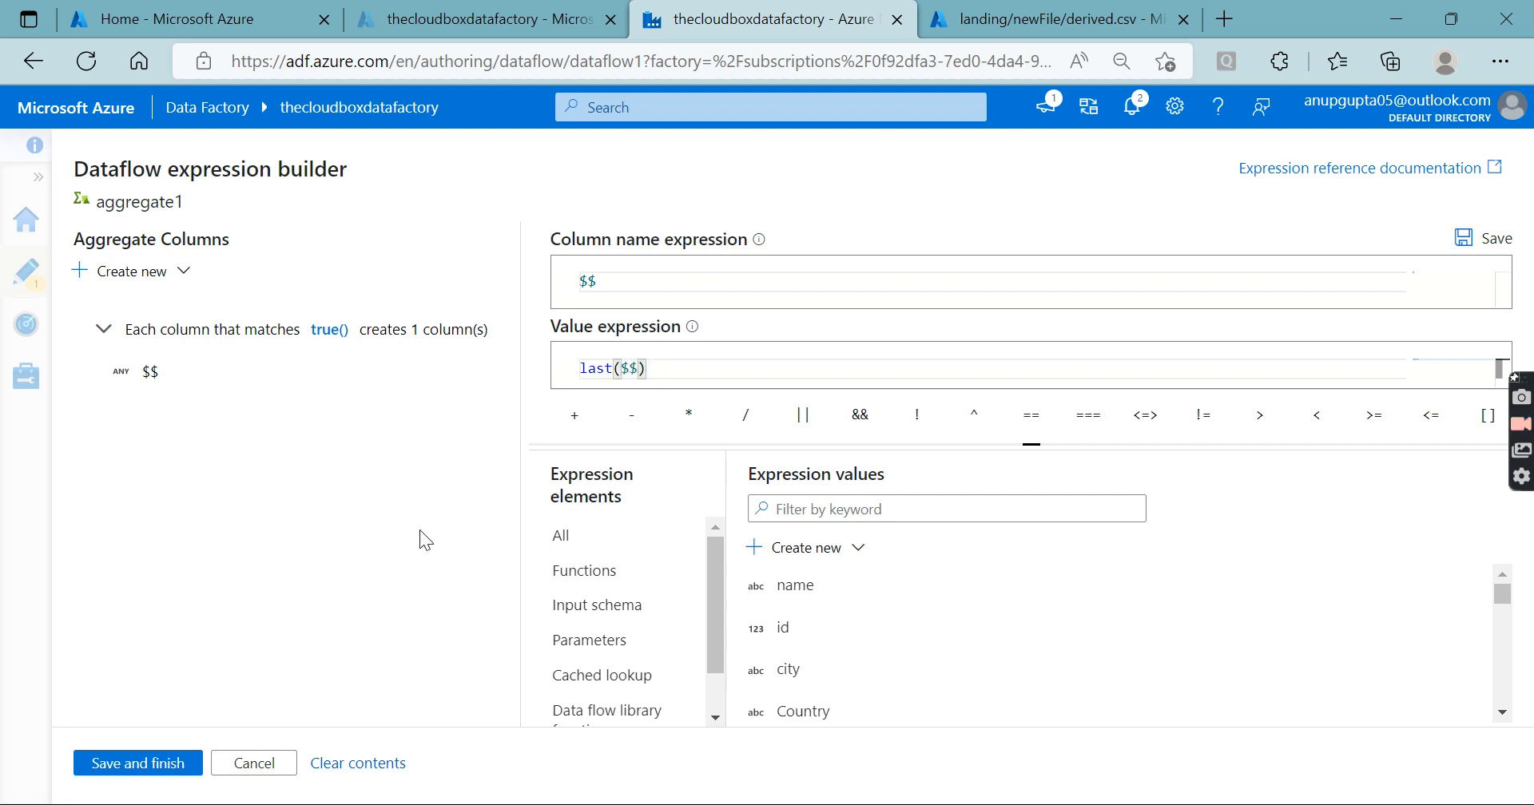
pyautogui.click(113, 763)
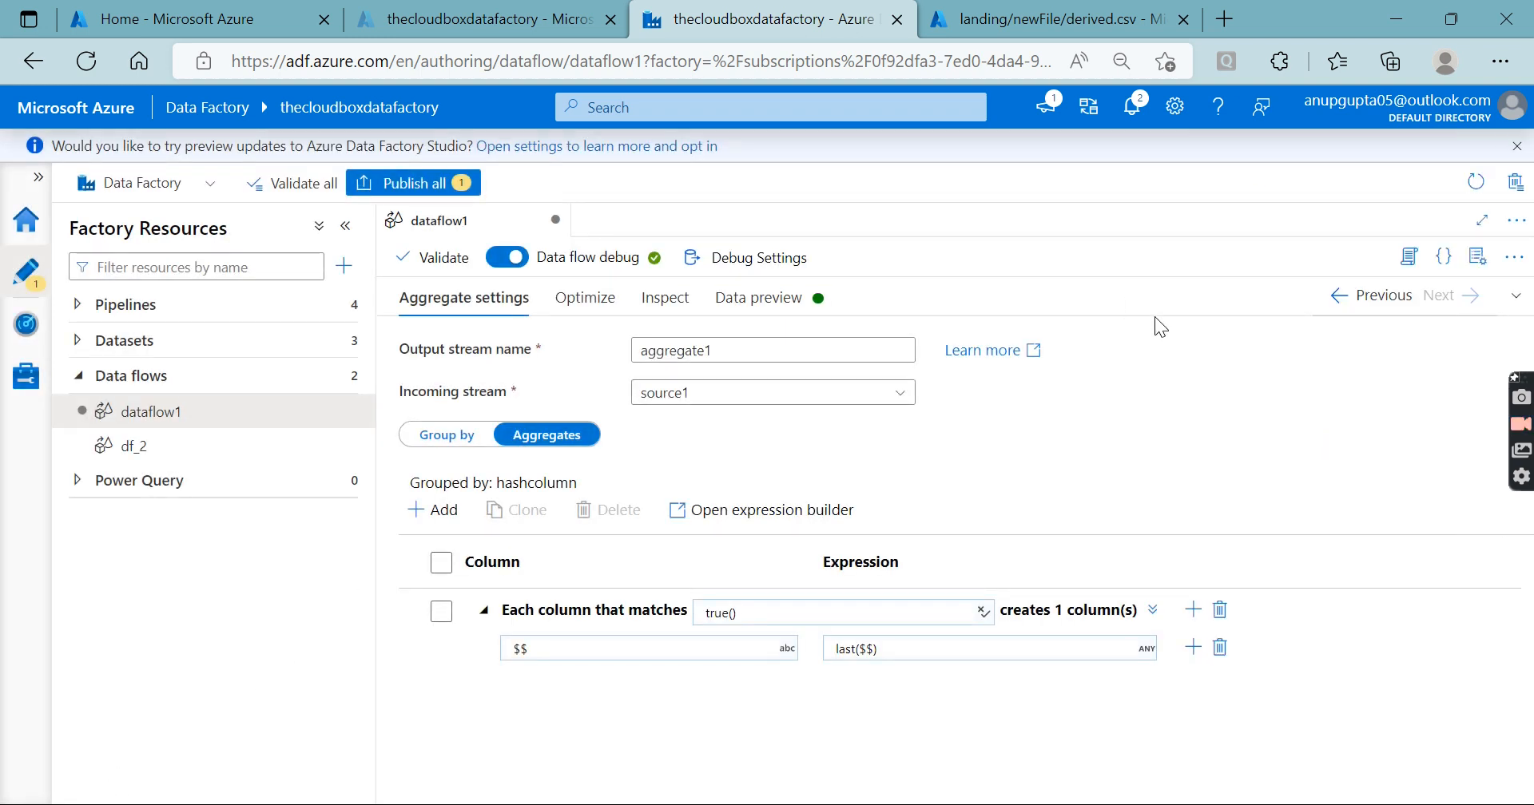
# Step: Refresh the data preview of aggregate1 and examine the name values of the rows with id 1 and 4
pyautogui.click(791, 300)
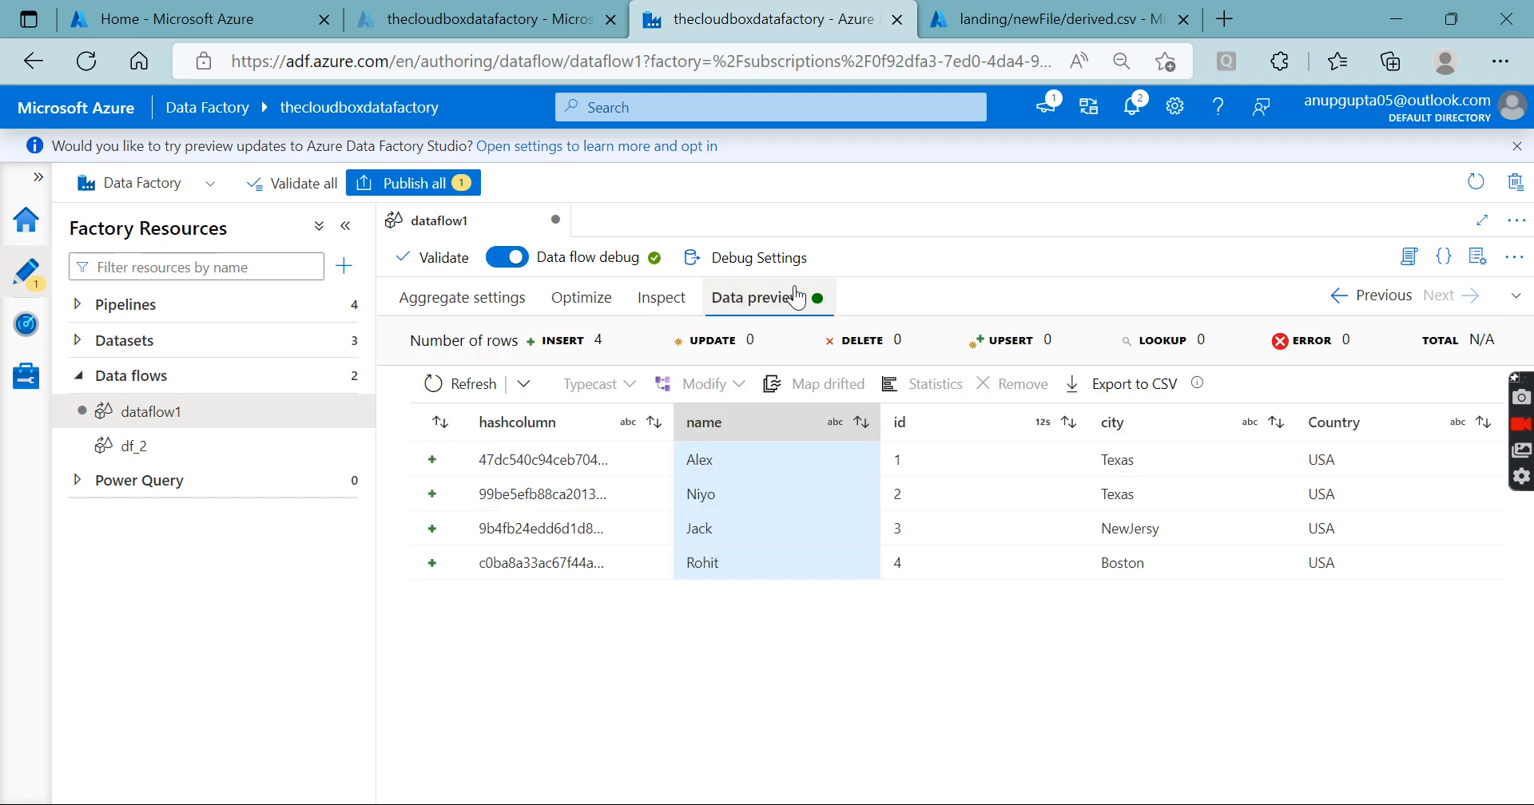
pyautogui.click(431, 385)
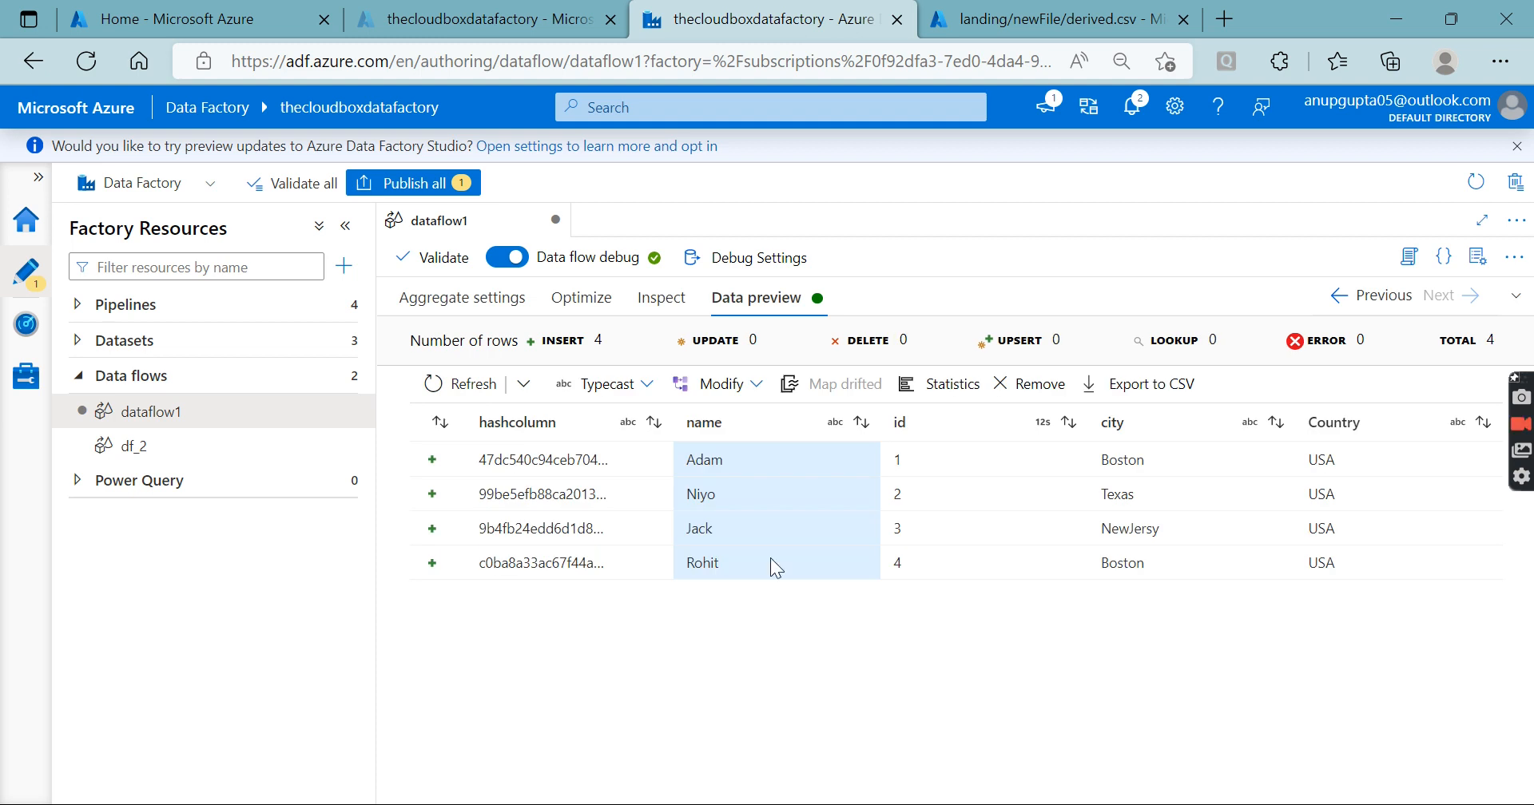
pyautogui.doubleClick(693, 461)
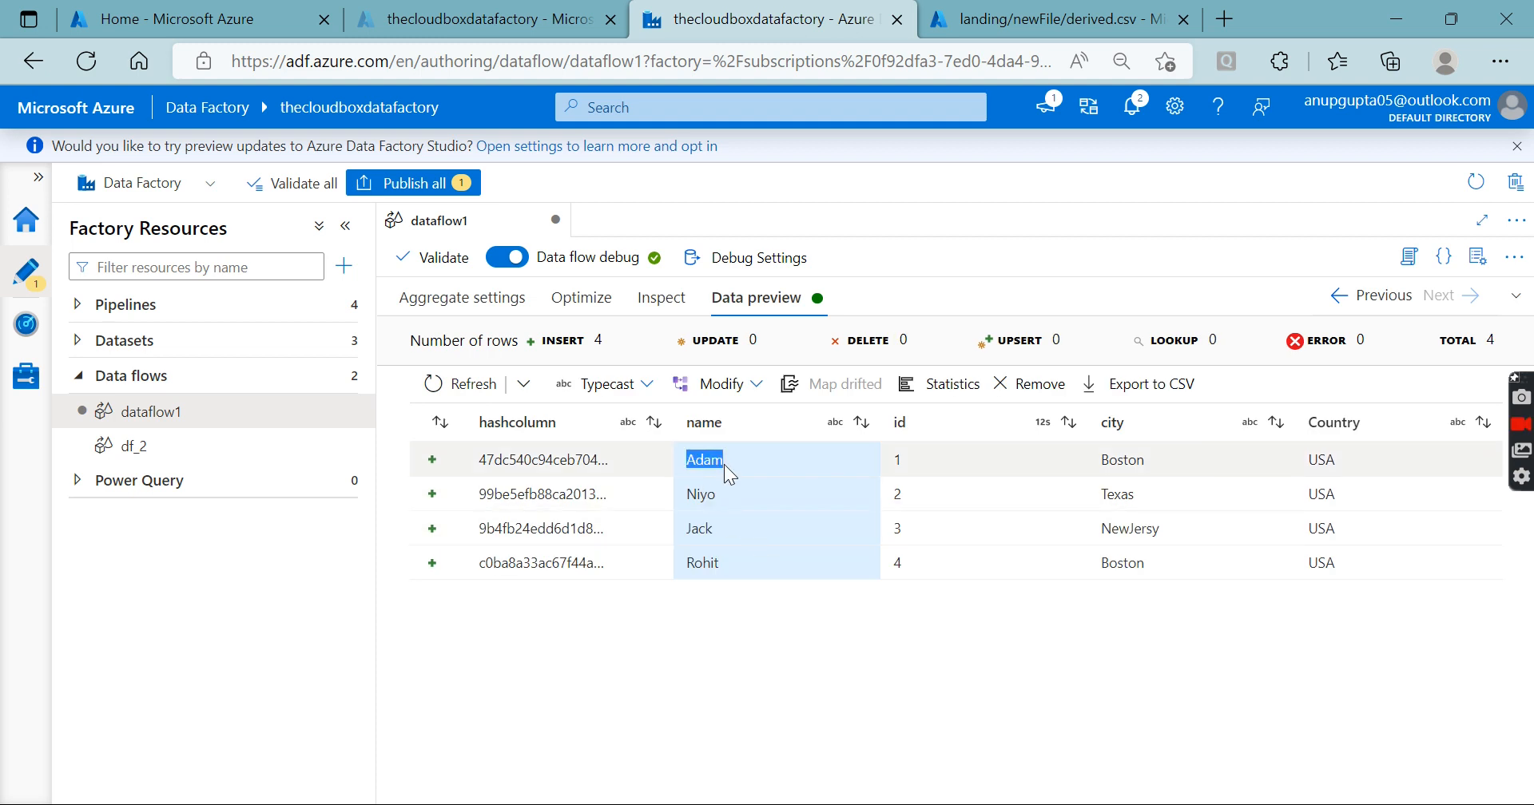
pyautogui.doubleClick(702, 563)
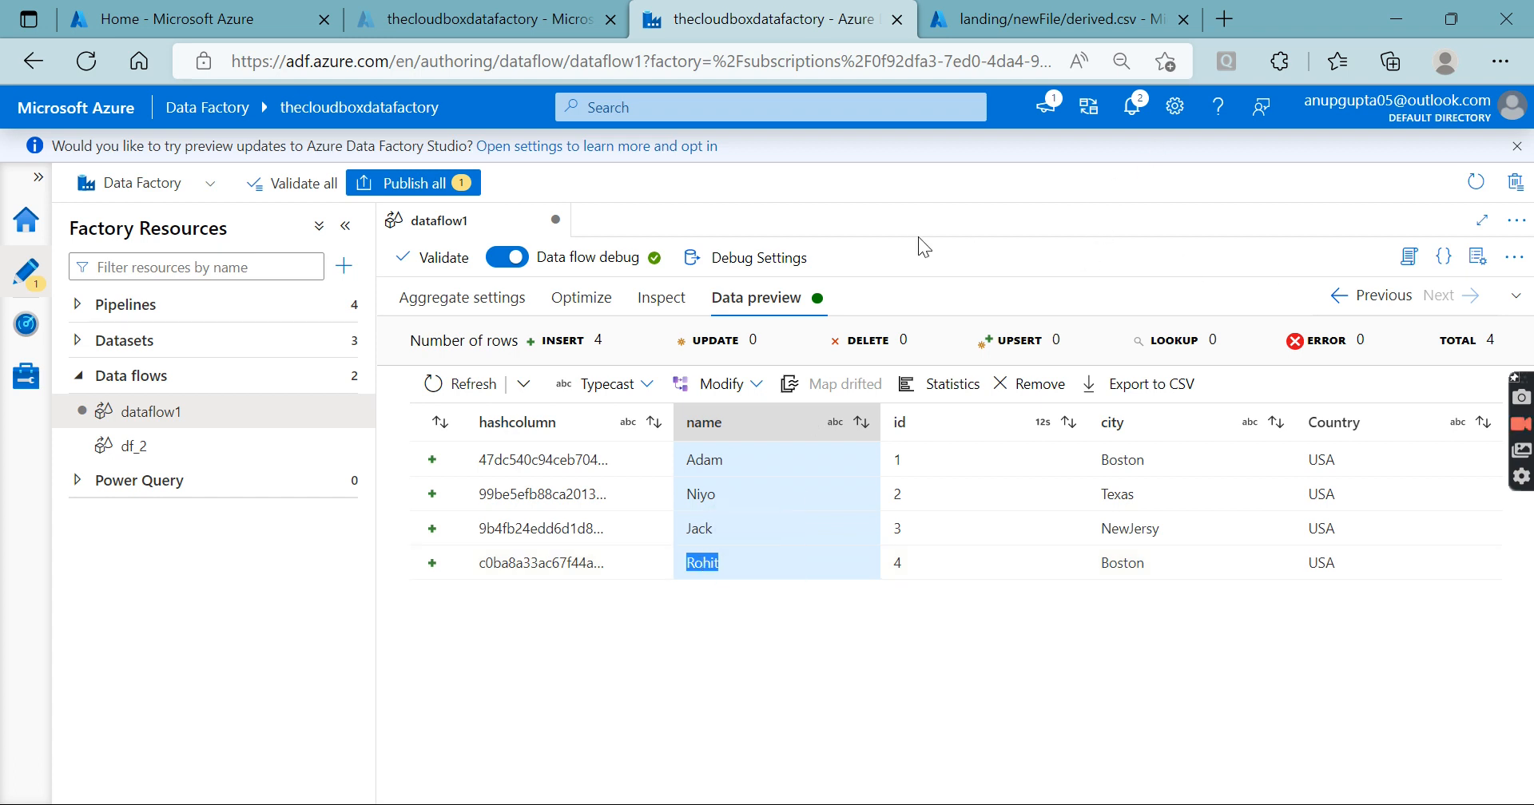
pyautogui.click(1516, 302)
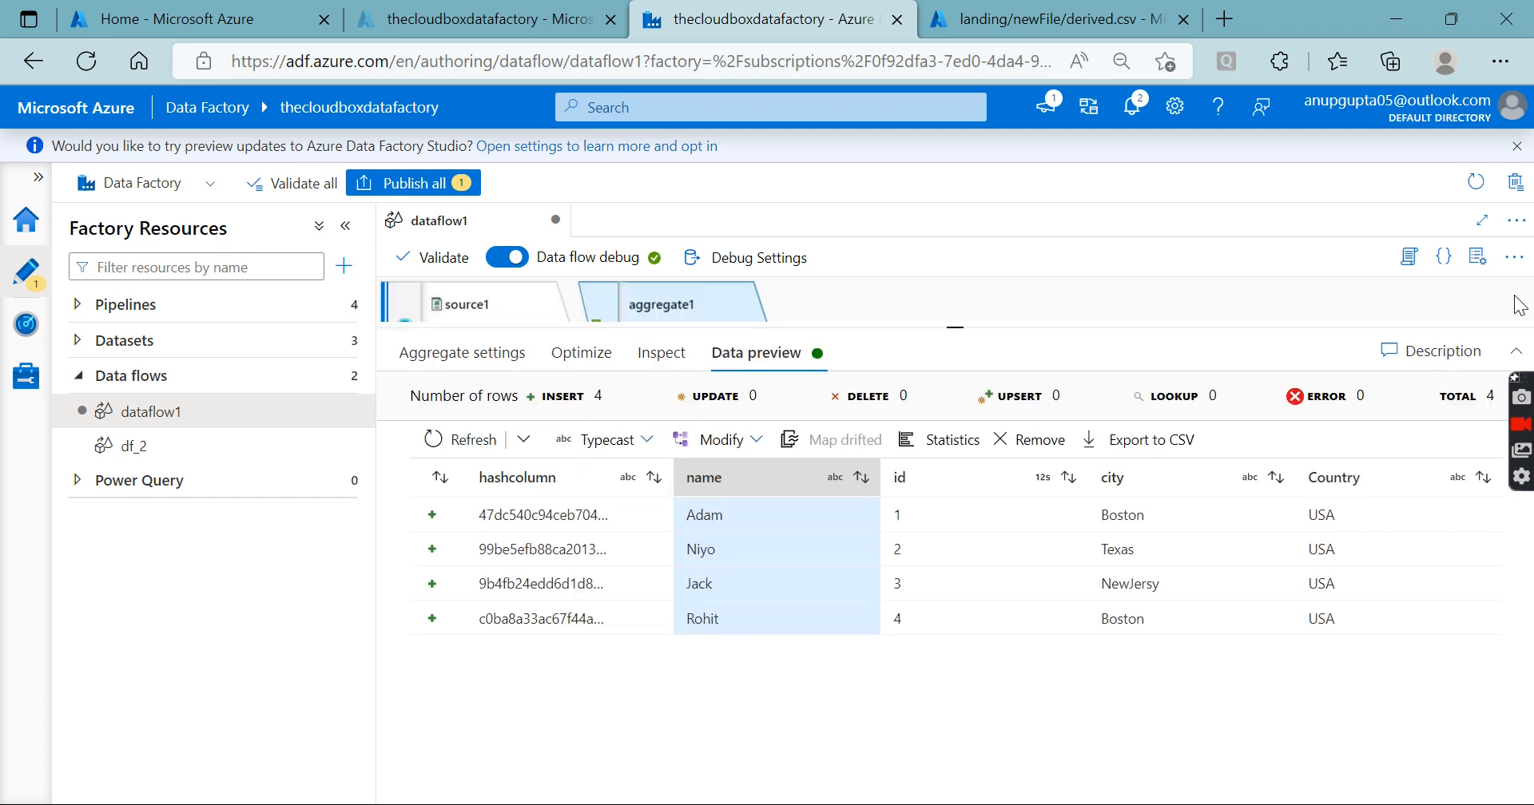
pyautogui.moveTo(955, 328); pyautogui.dragTo(955, 461)
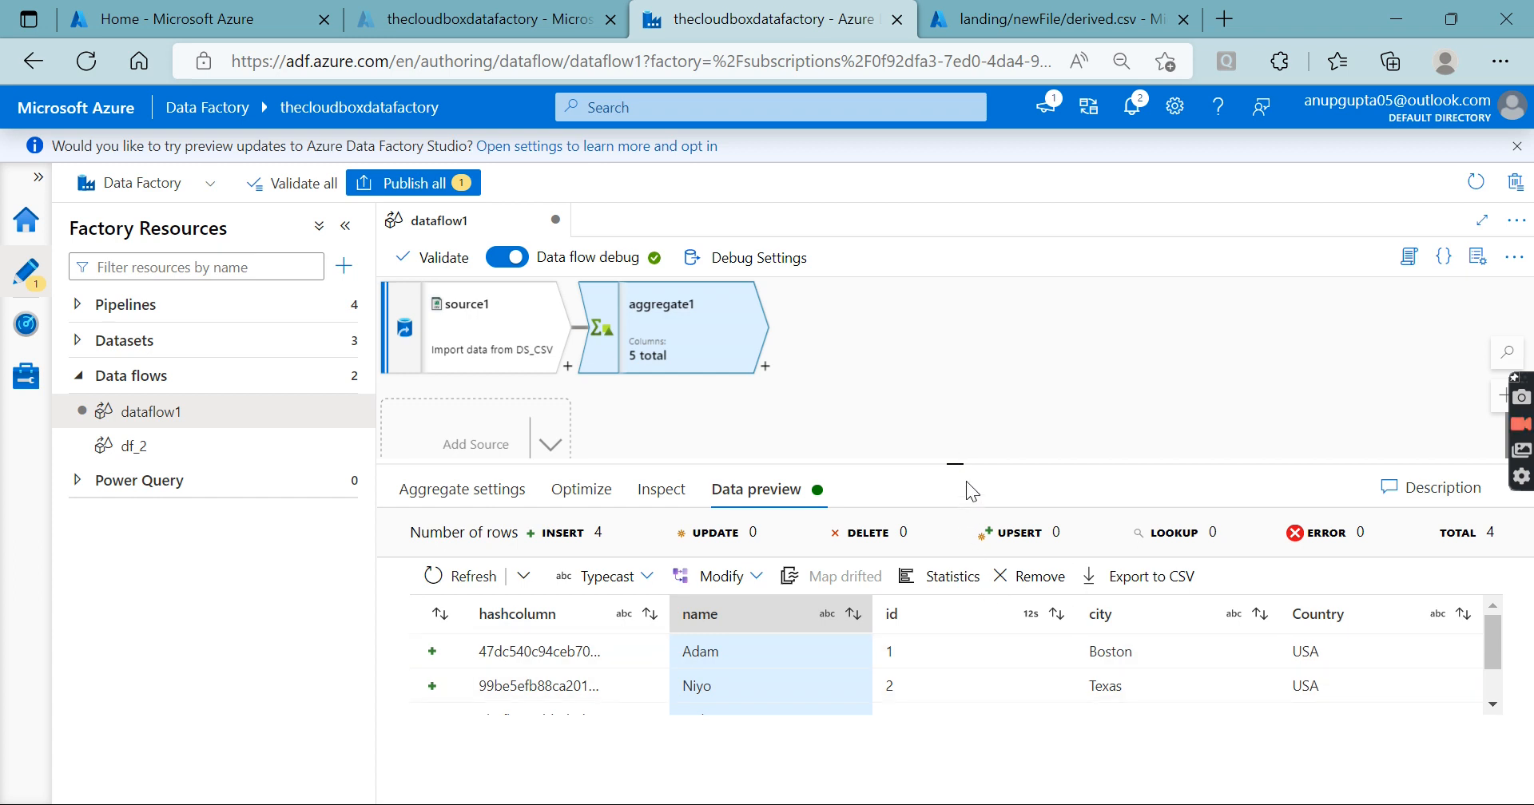
pyautogui.moveTo(956, 463); pyautogui.dragTo(956, 420)
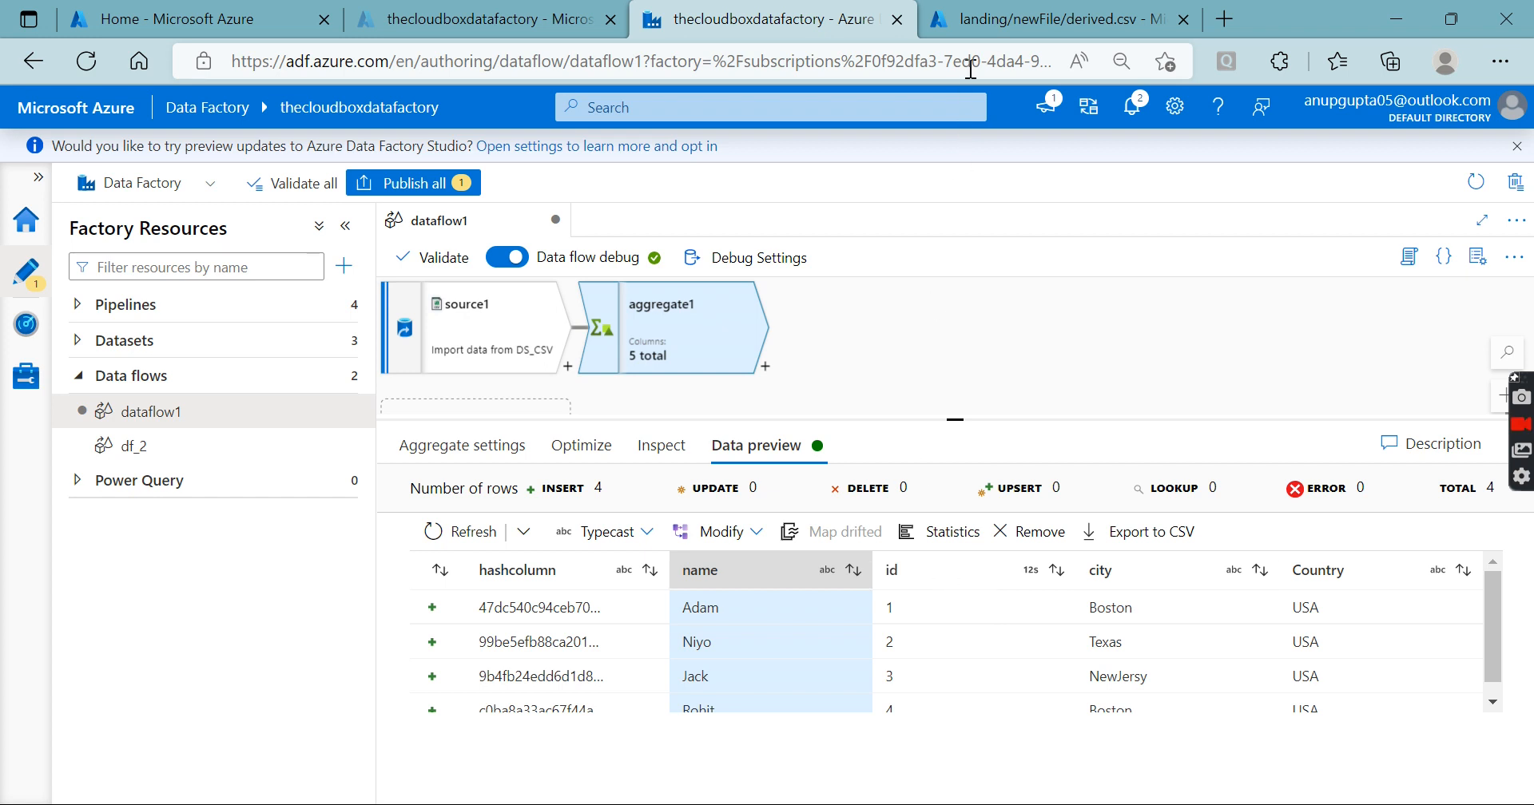
# Step: Switch to the derived.csv blob, set Country to UK for id 2, AUS for id 3 and INDIA for id 4, and save it
pyautogui.click(994, 28)
pyautogui.click(975, 441)
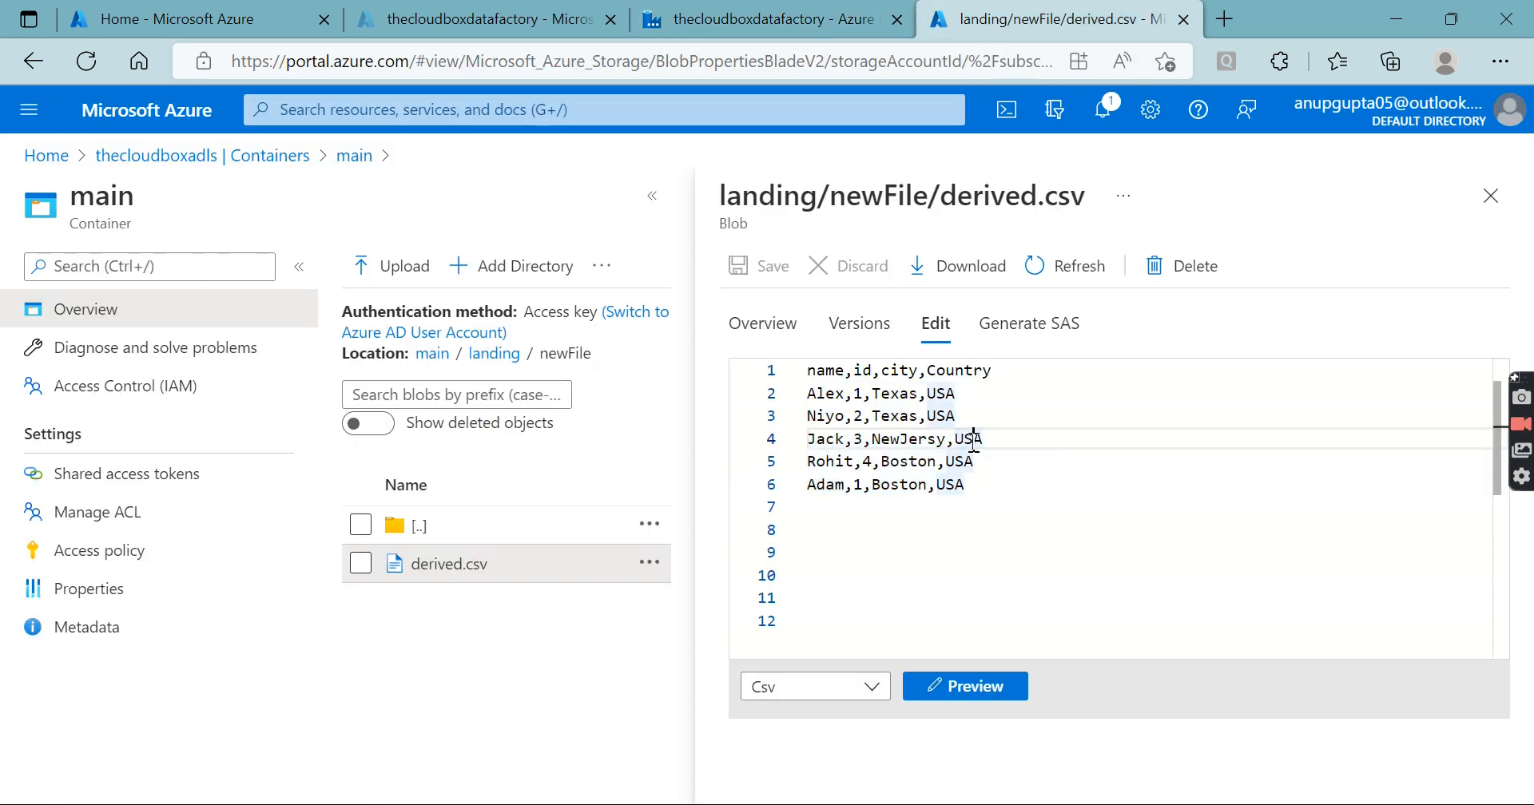
pyautogui.doubleClick(940, 414)
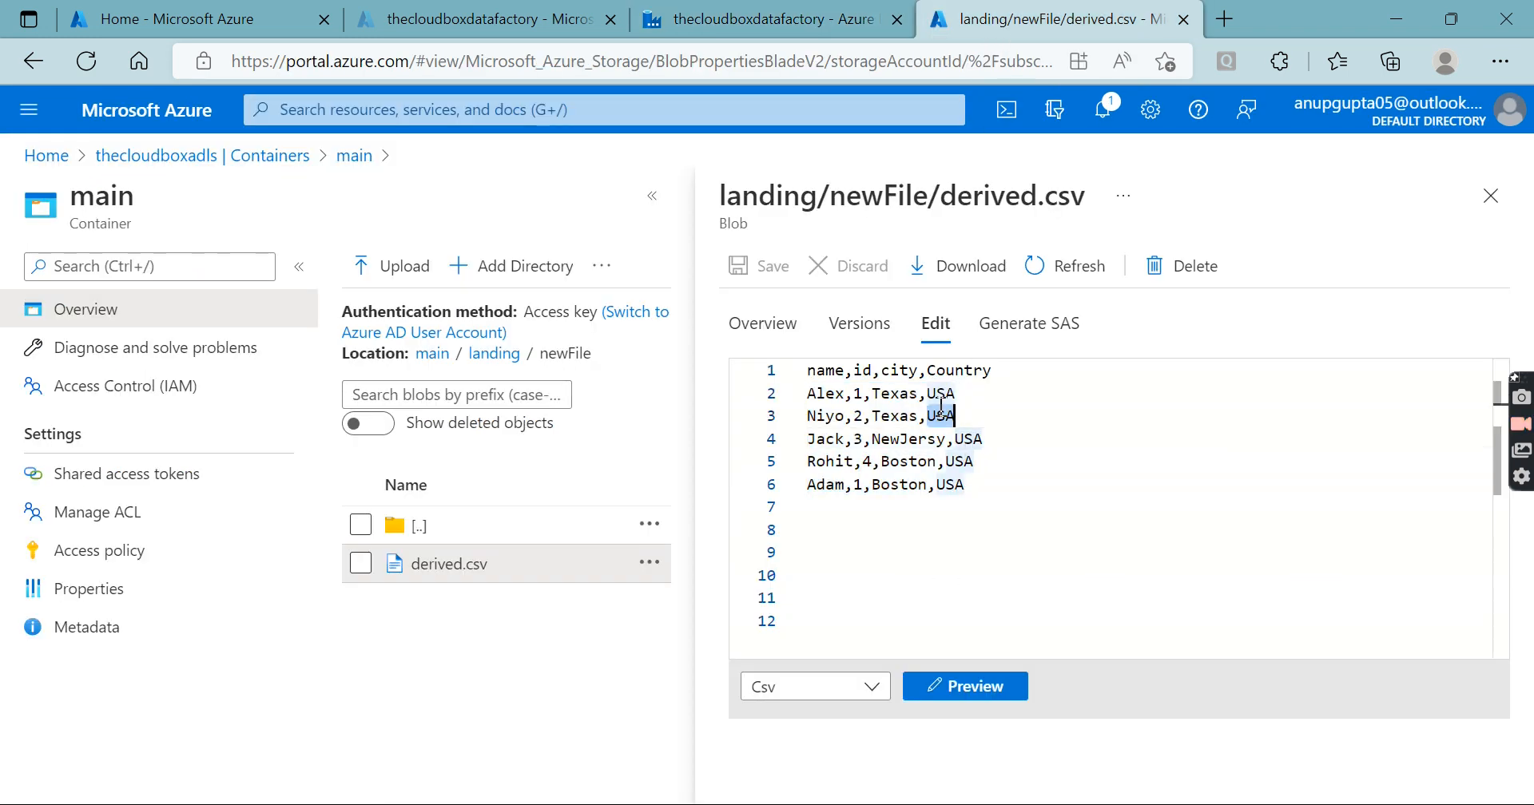
pyautogui.write('UK')
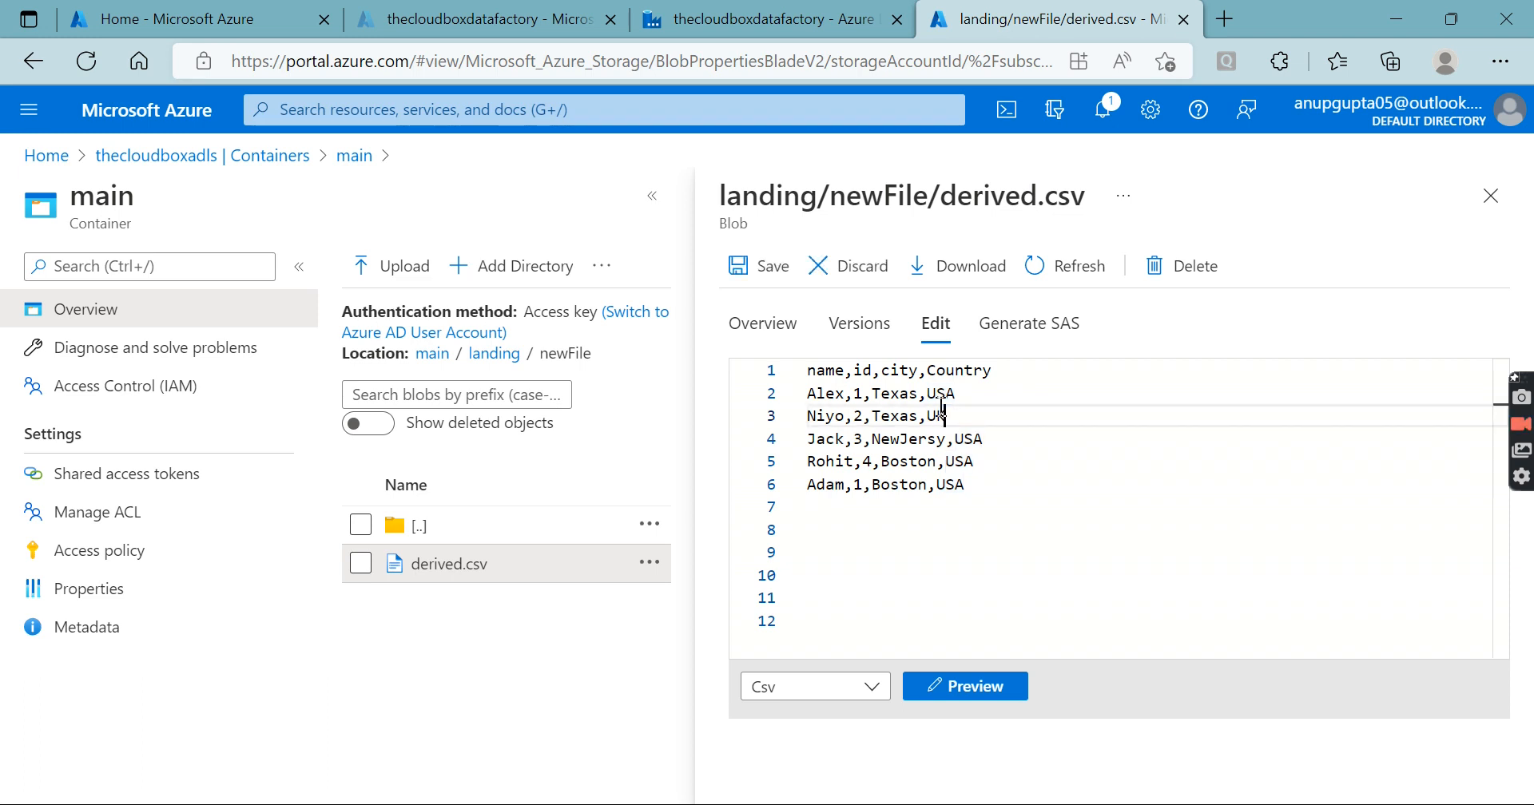
pyautogui.doubleClick(970, 438)
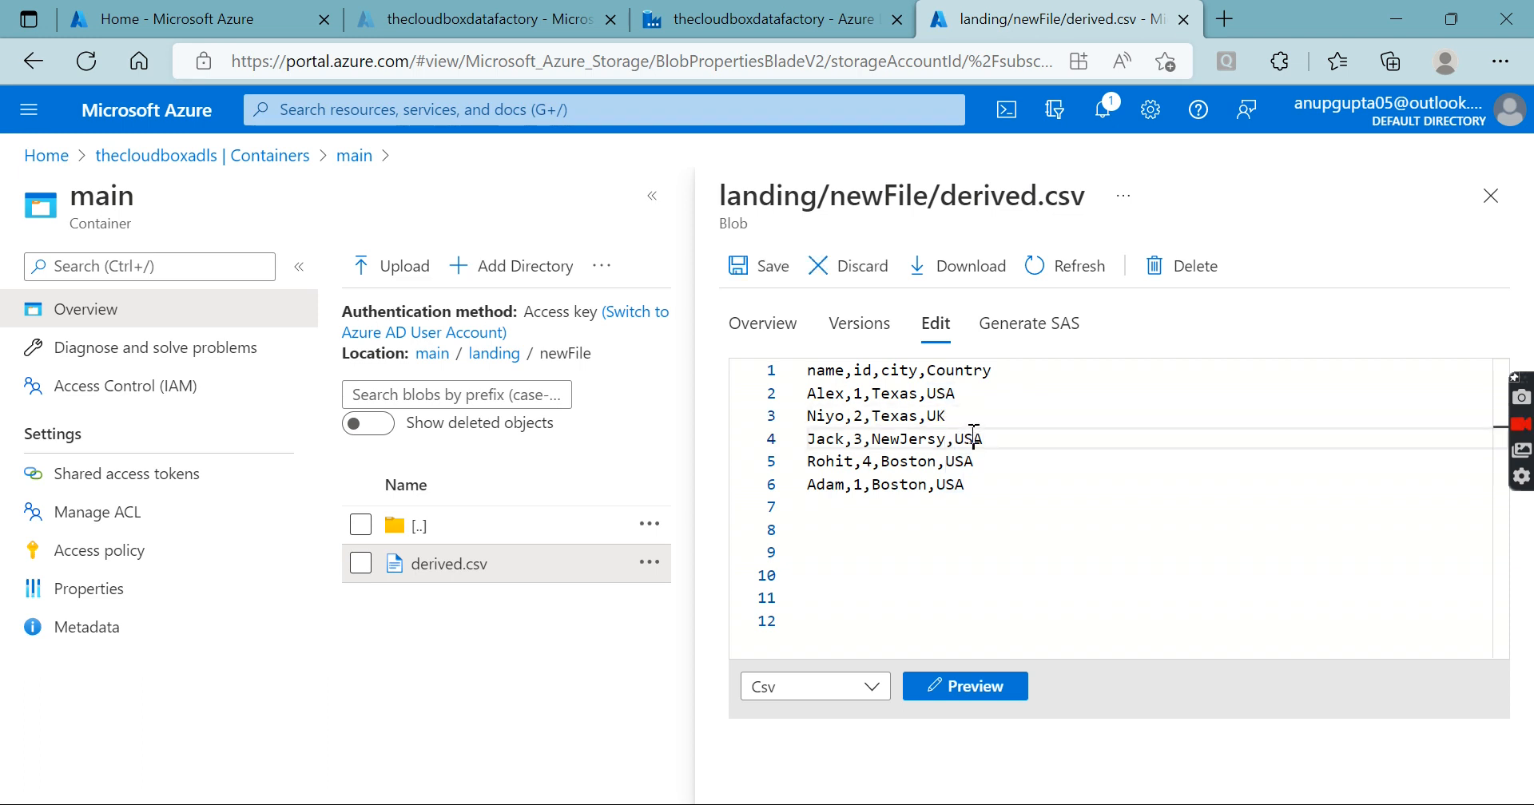
pyautogui.write('AUS')
pyautogui.doubleClick(960, 461)
pyautogui.write('INDIA')
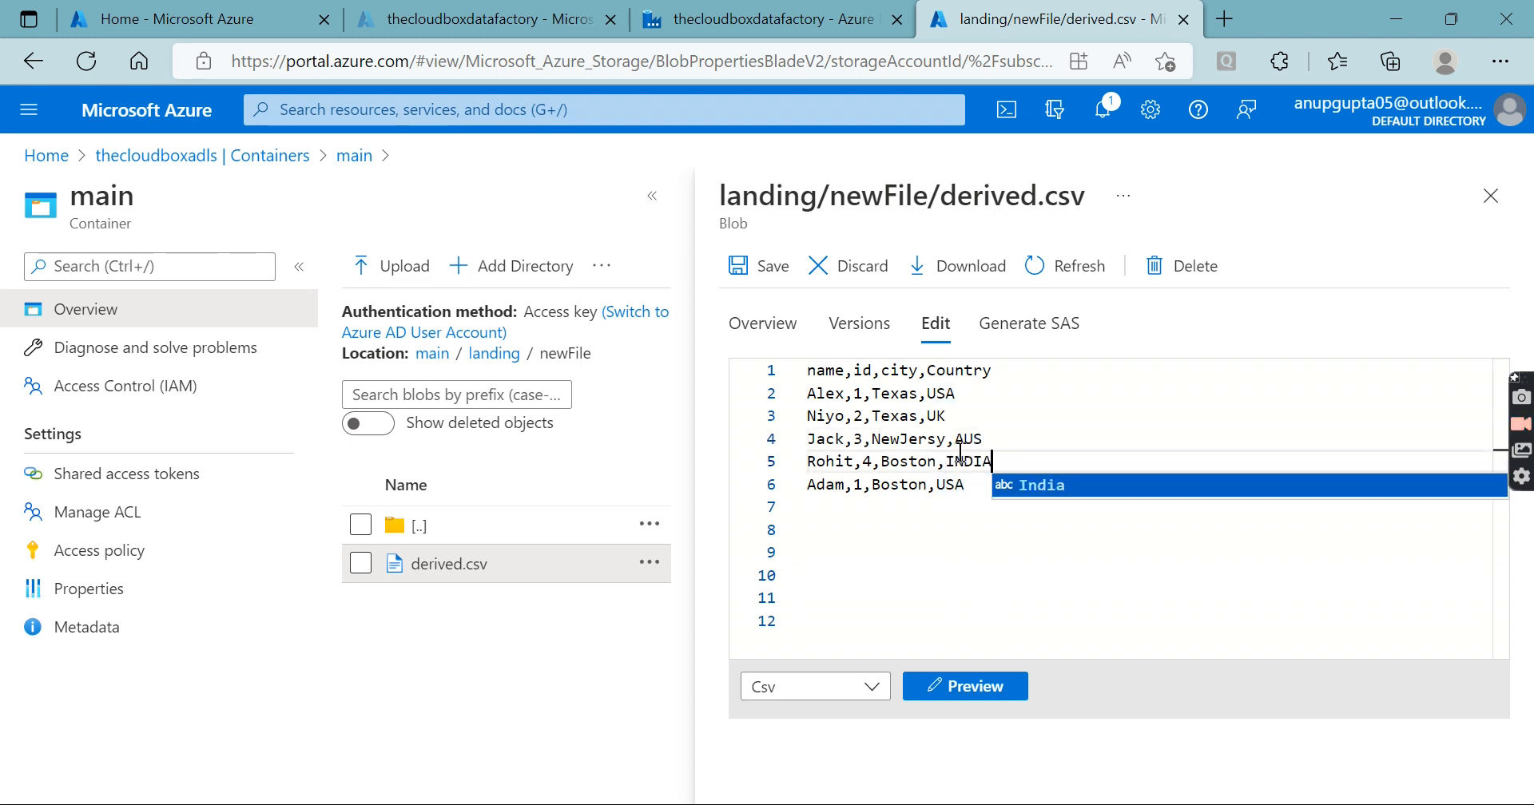
pyautogui.doubleClick(956, 484)
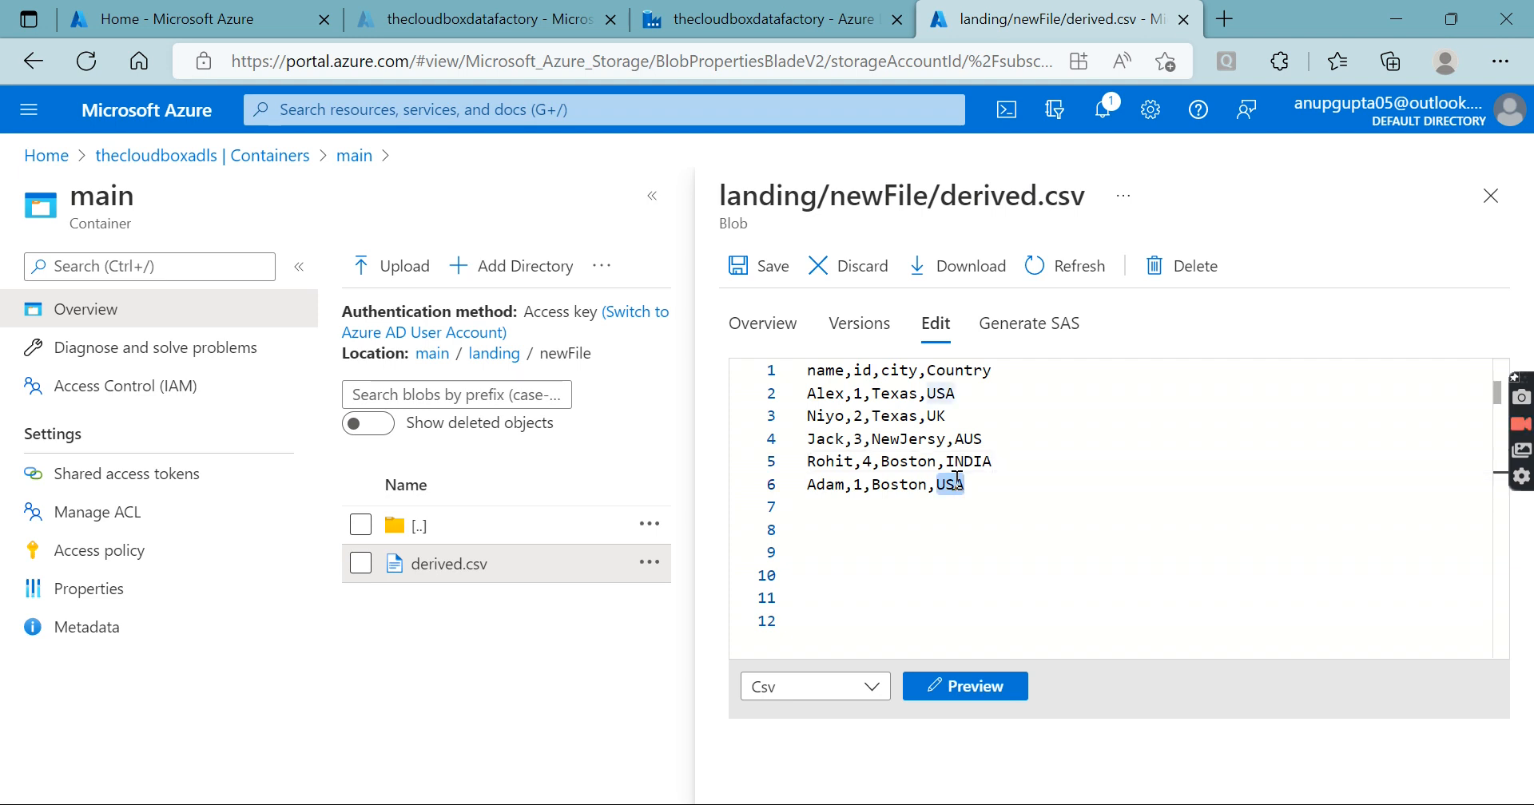
pyautogui.click(1003, 508)
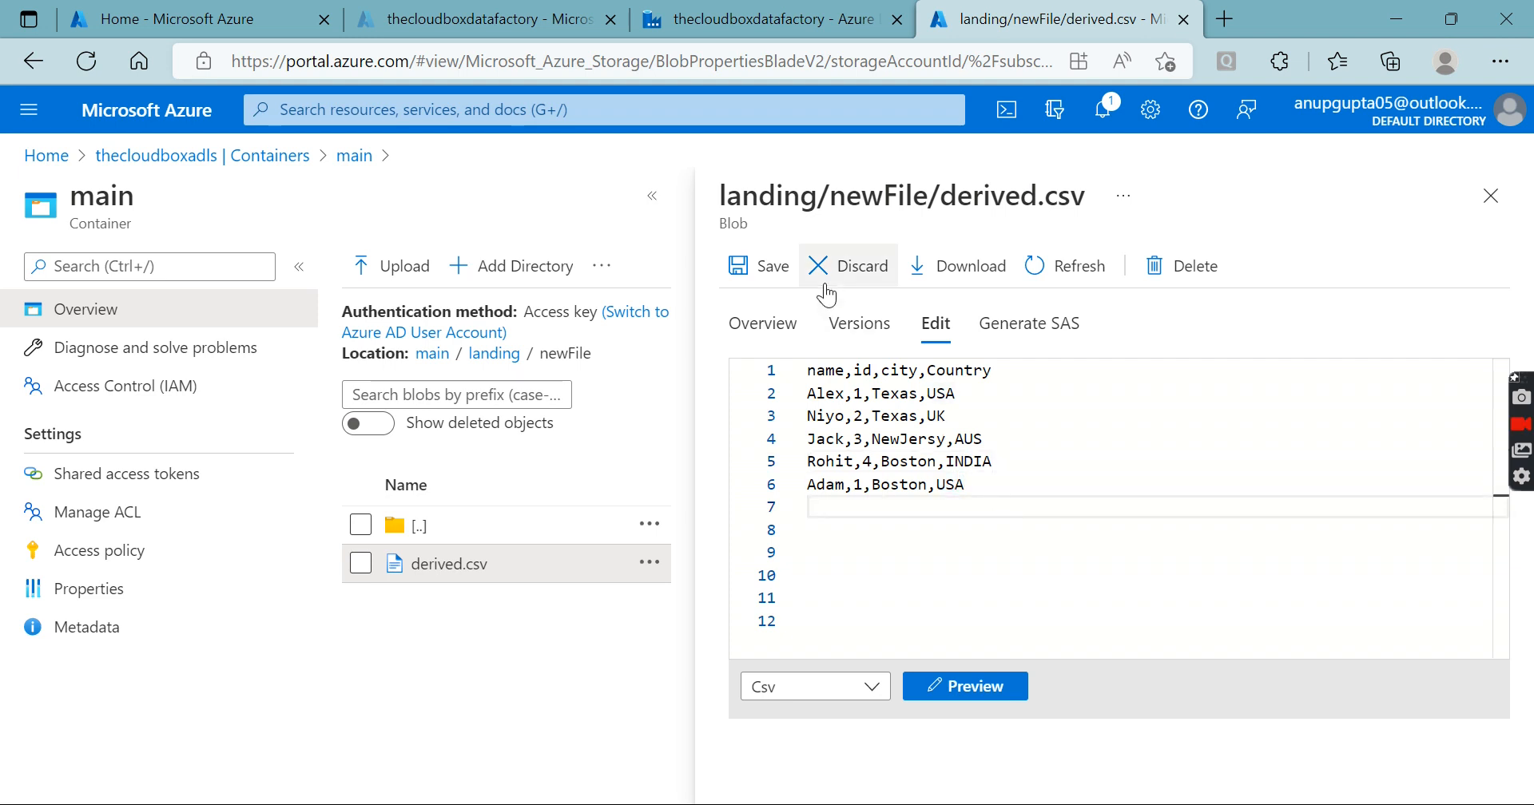
pyautogui.click(778, 272)
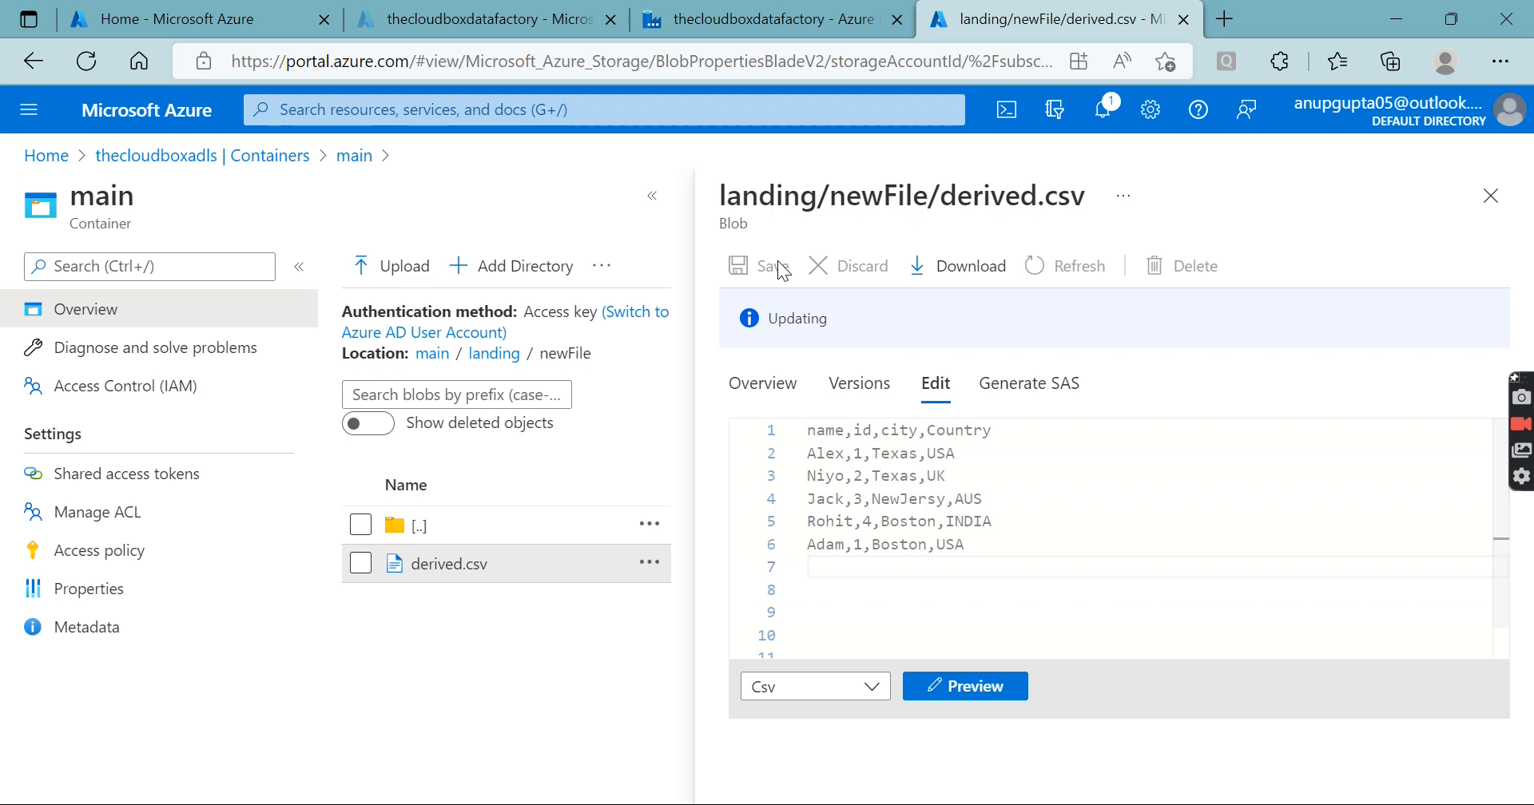
pyautogui.click(999, 540)
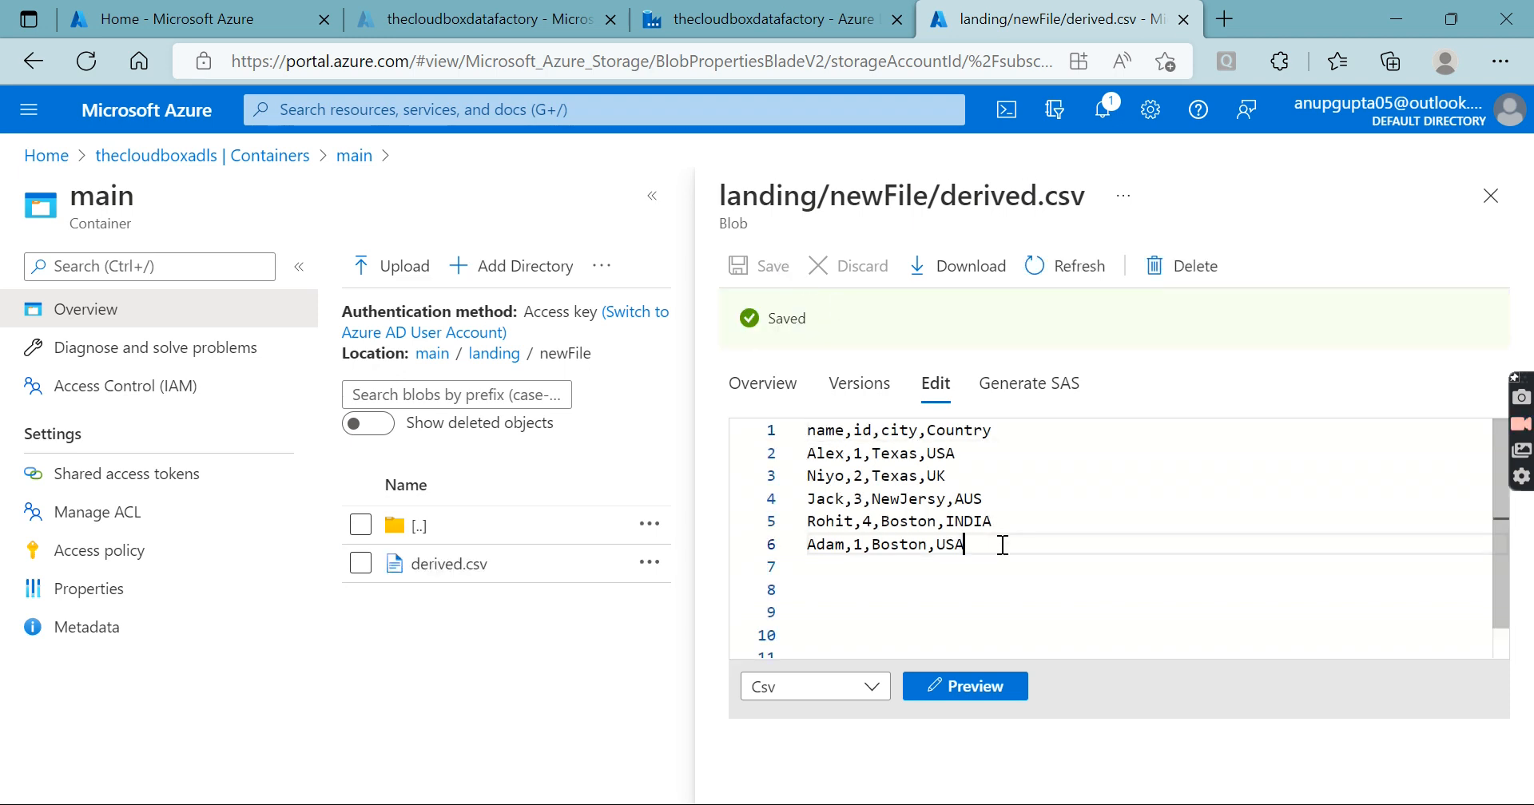
# Step: Return to Data Factory and bring up the Group by settings of aggregate1
pyautogui.click(766, 20)
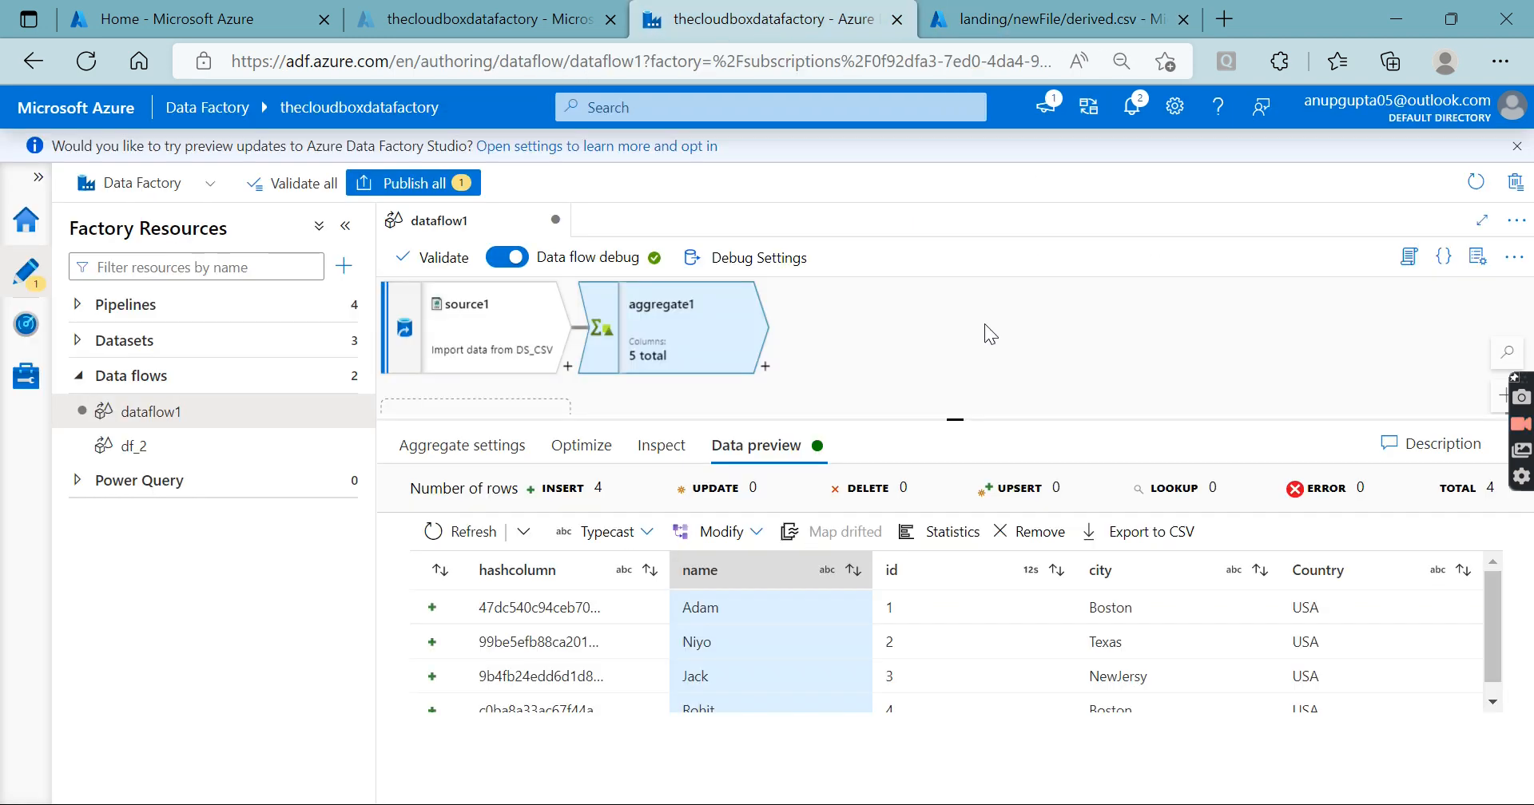
pyautogui.moveTo(955, 417); pyautogui.dragTo(955, 454)
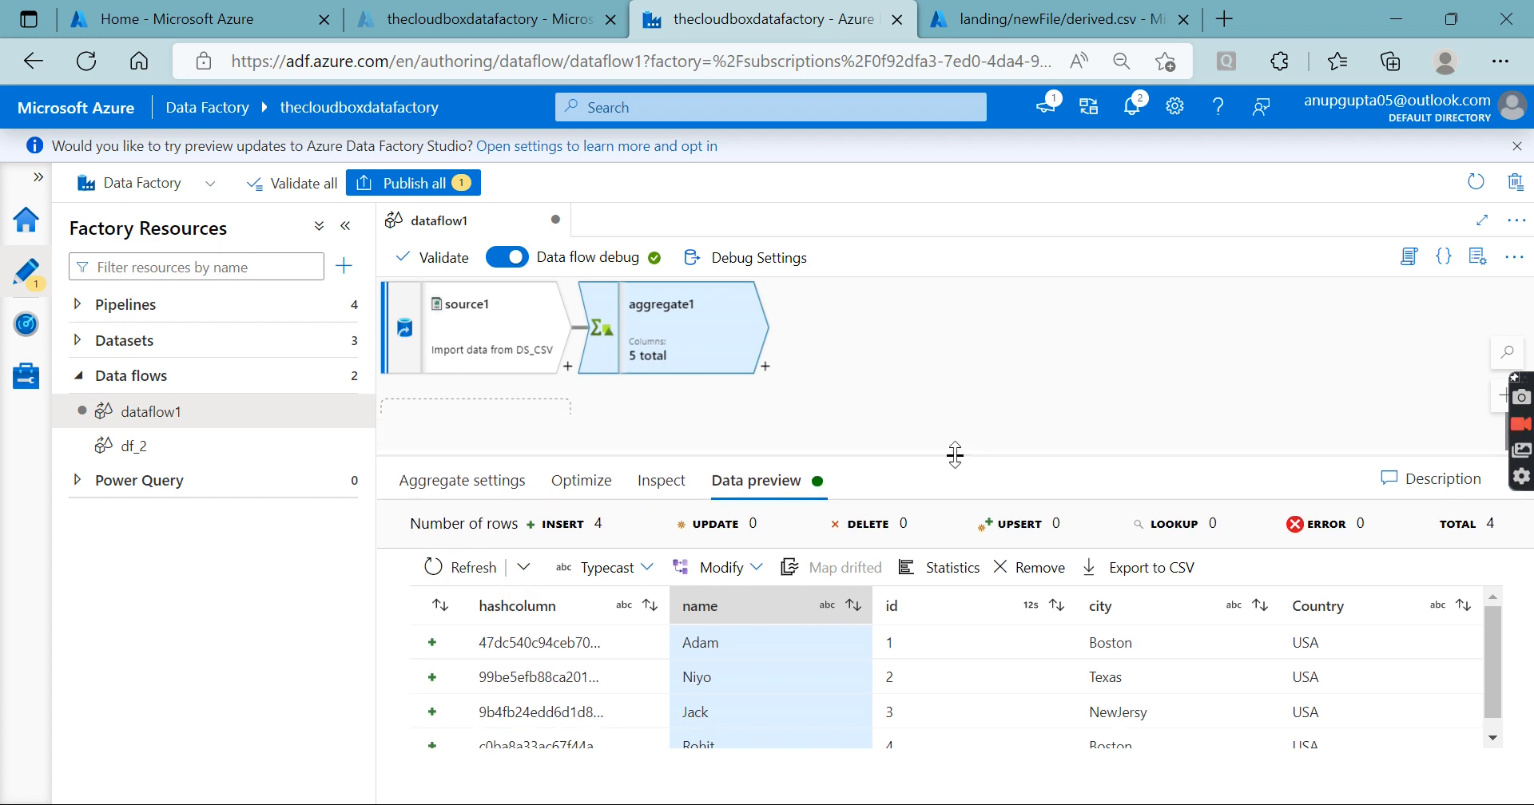
pyautogui.click(491, 481)
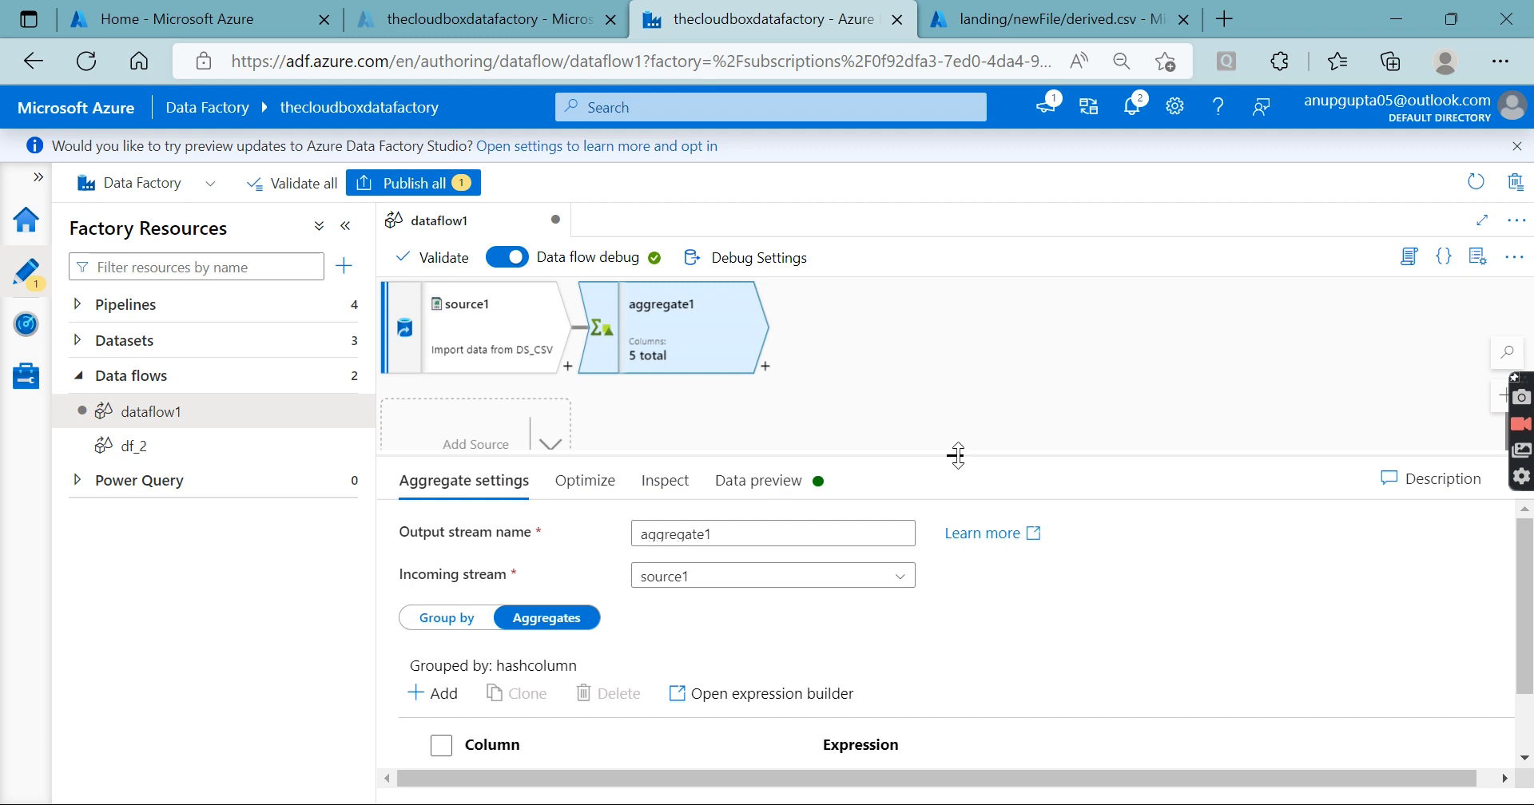
pyautogui.moveTo(957, 456); pyautogui.dragTo(944, 258)
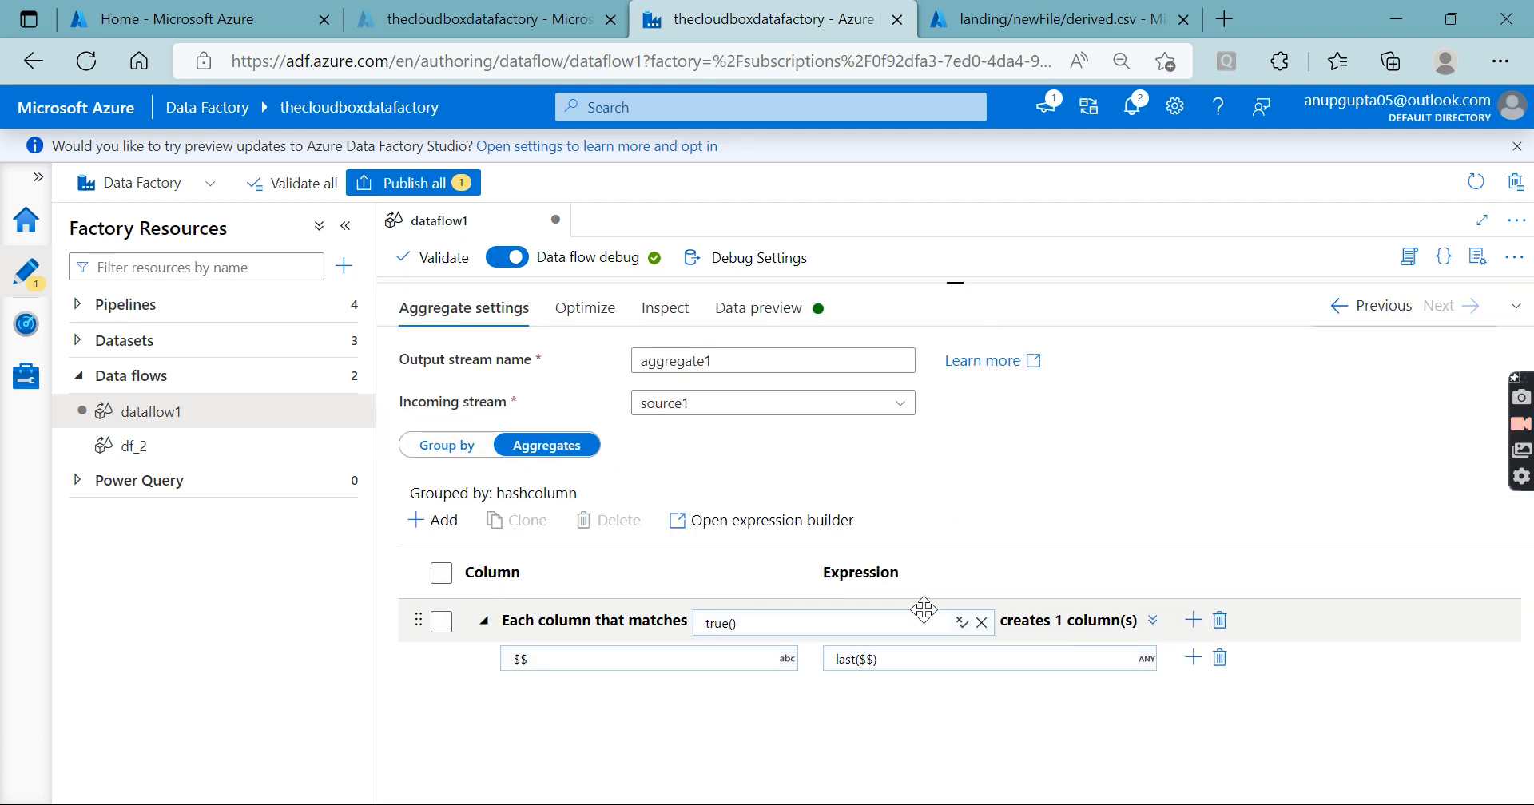
pyautogui.click(448, 446)
pyautogui.click(483, 456)
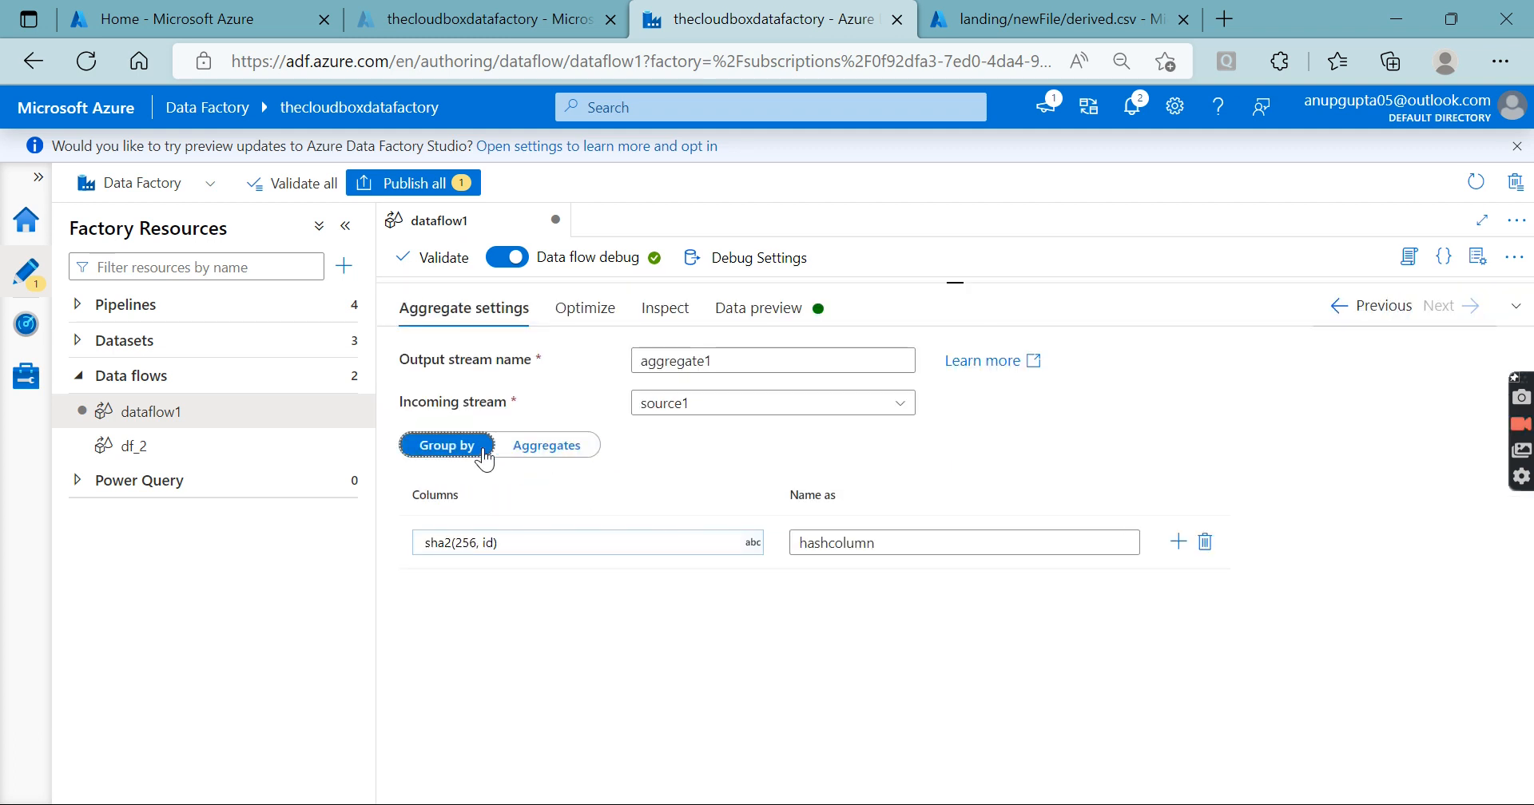
# Step: Extend the group-by expression of hashcolumn to sha2(256, id,Country) in the expression builder and save it
pyautogui.click(506, 543)
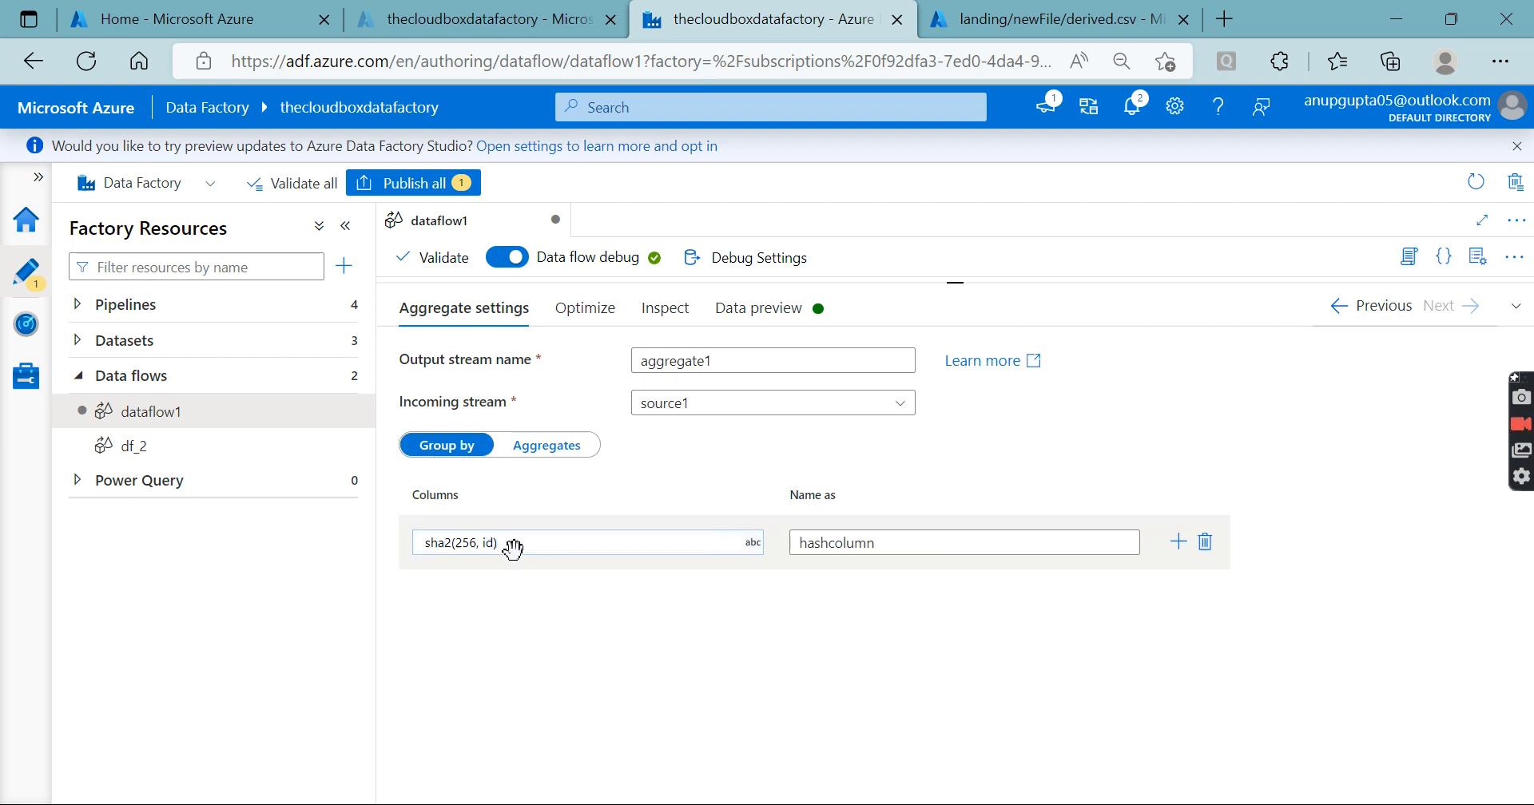
pyautogui.click(515, 544)
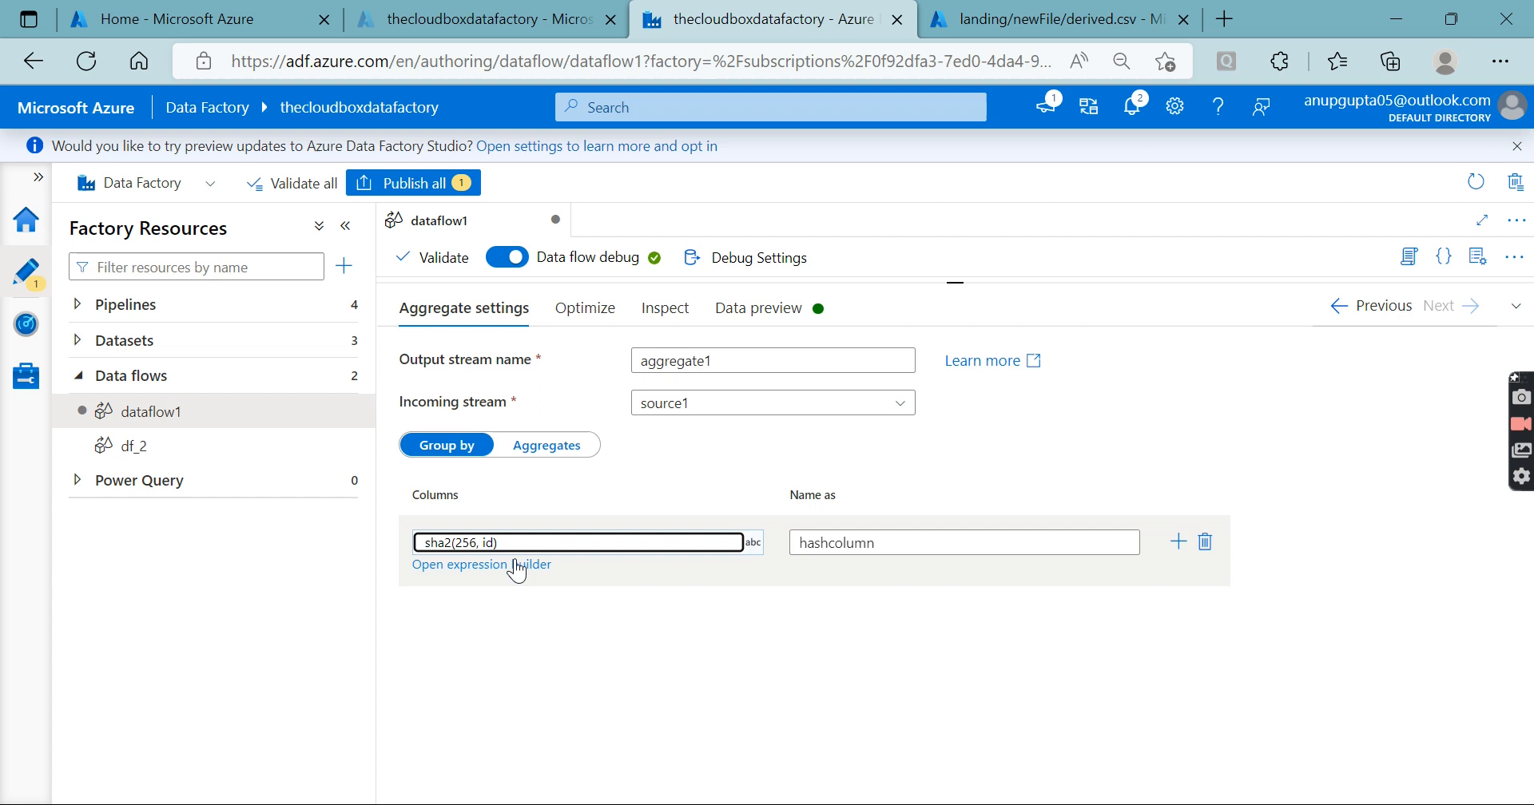
pyautogui.click(515, 566)
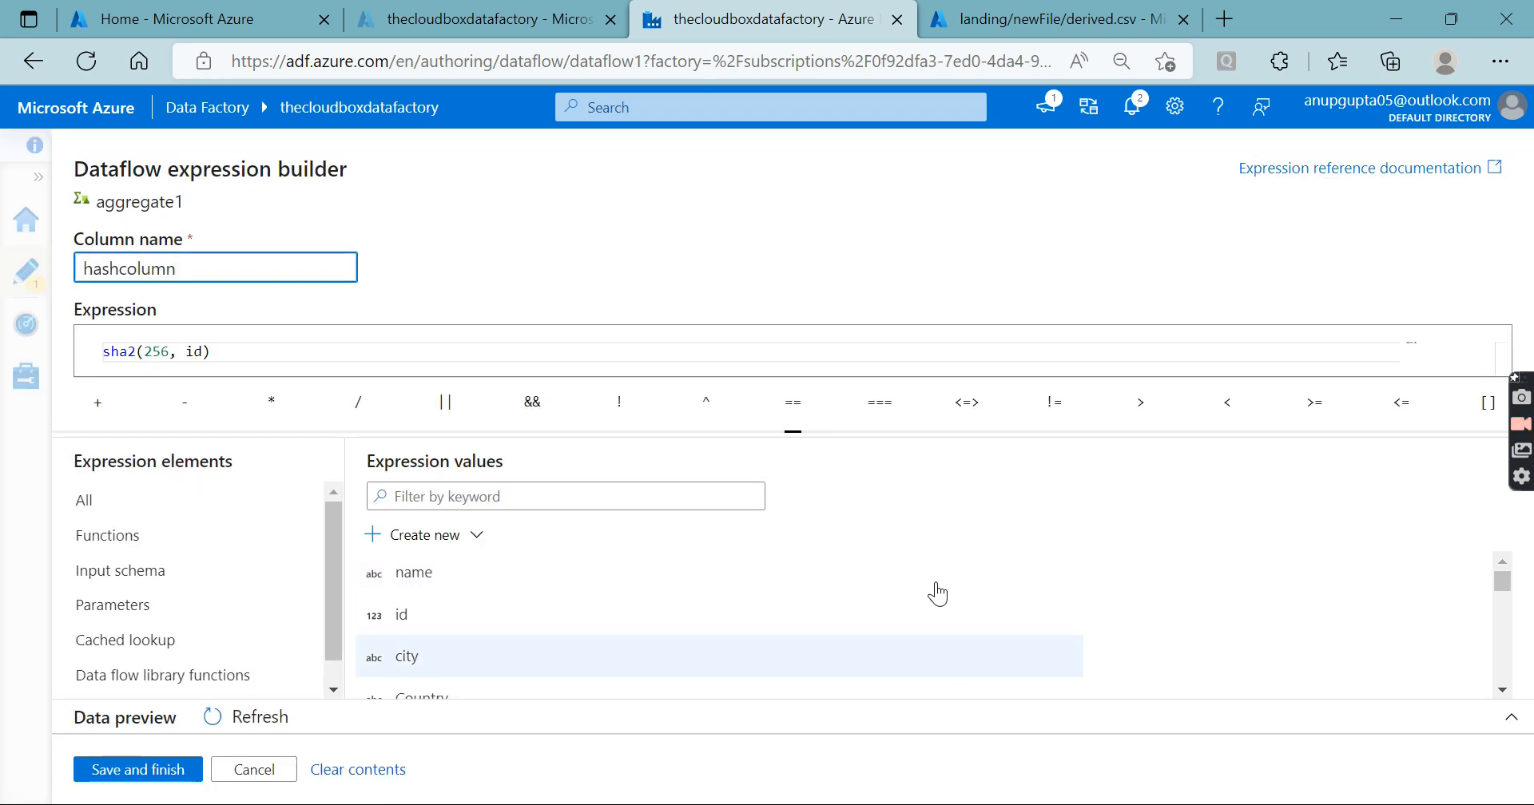
pyautogui.click(210, 352)
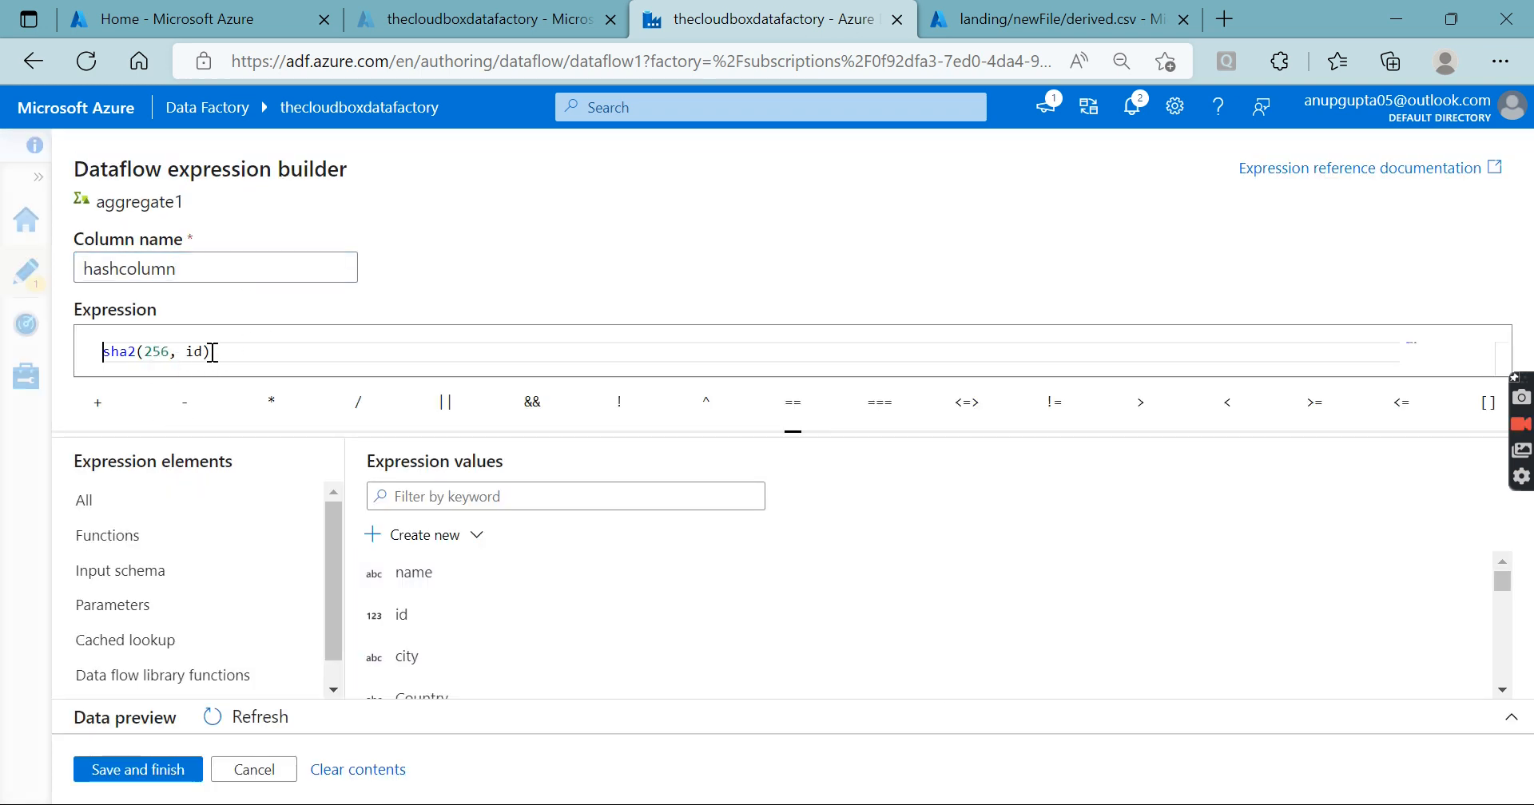
pyautogui.write(',')
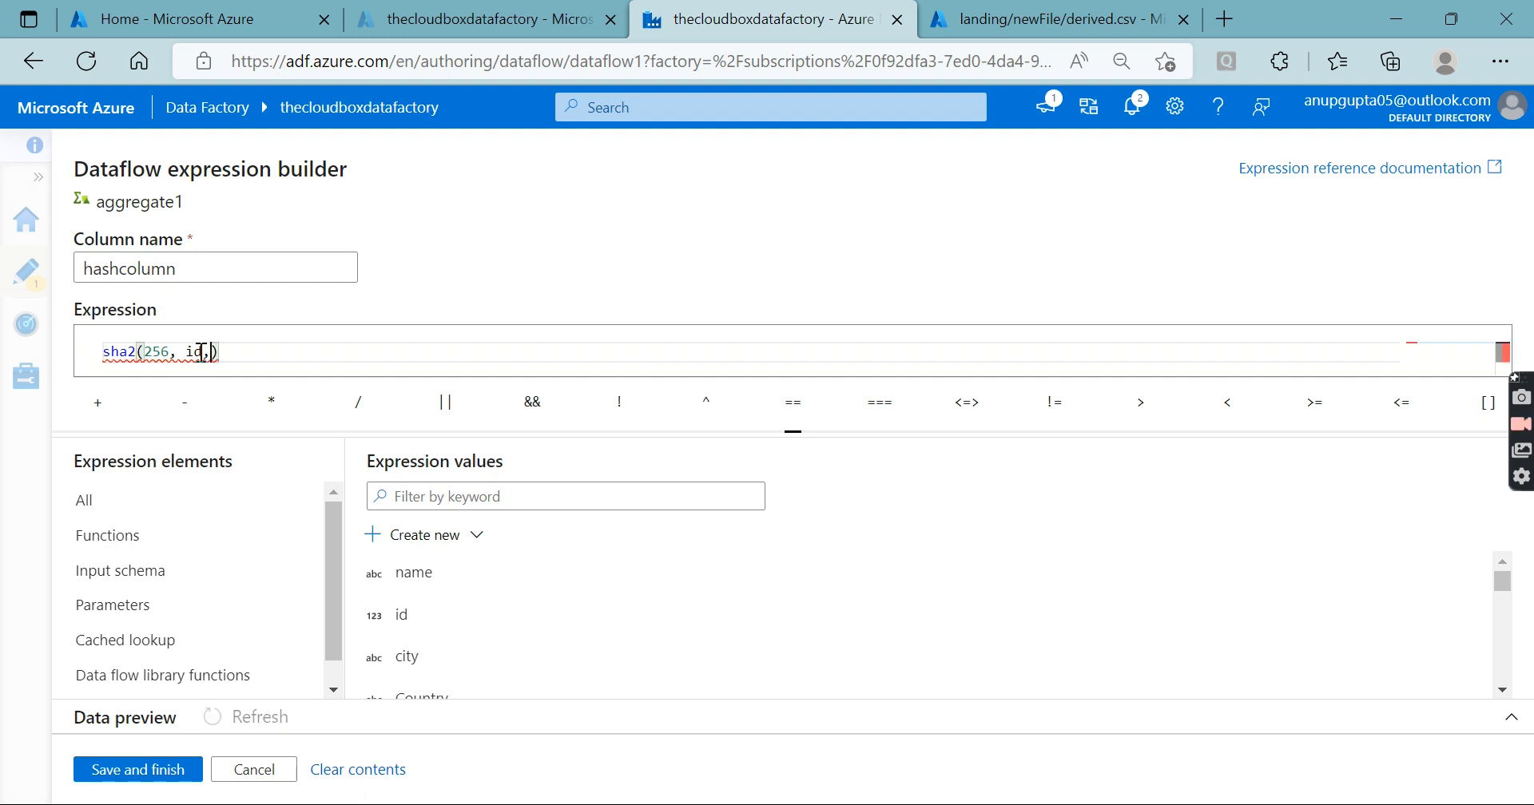
pyautogui.scroll(-2, 473, 611)
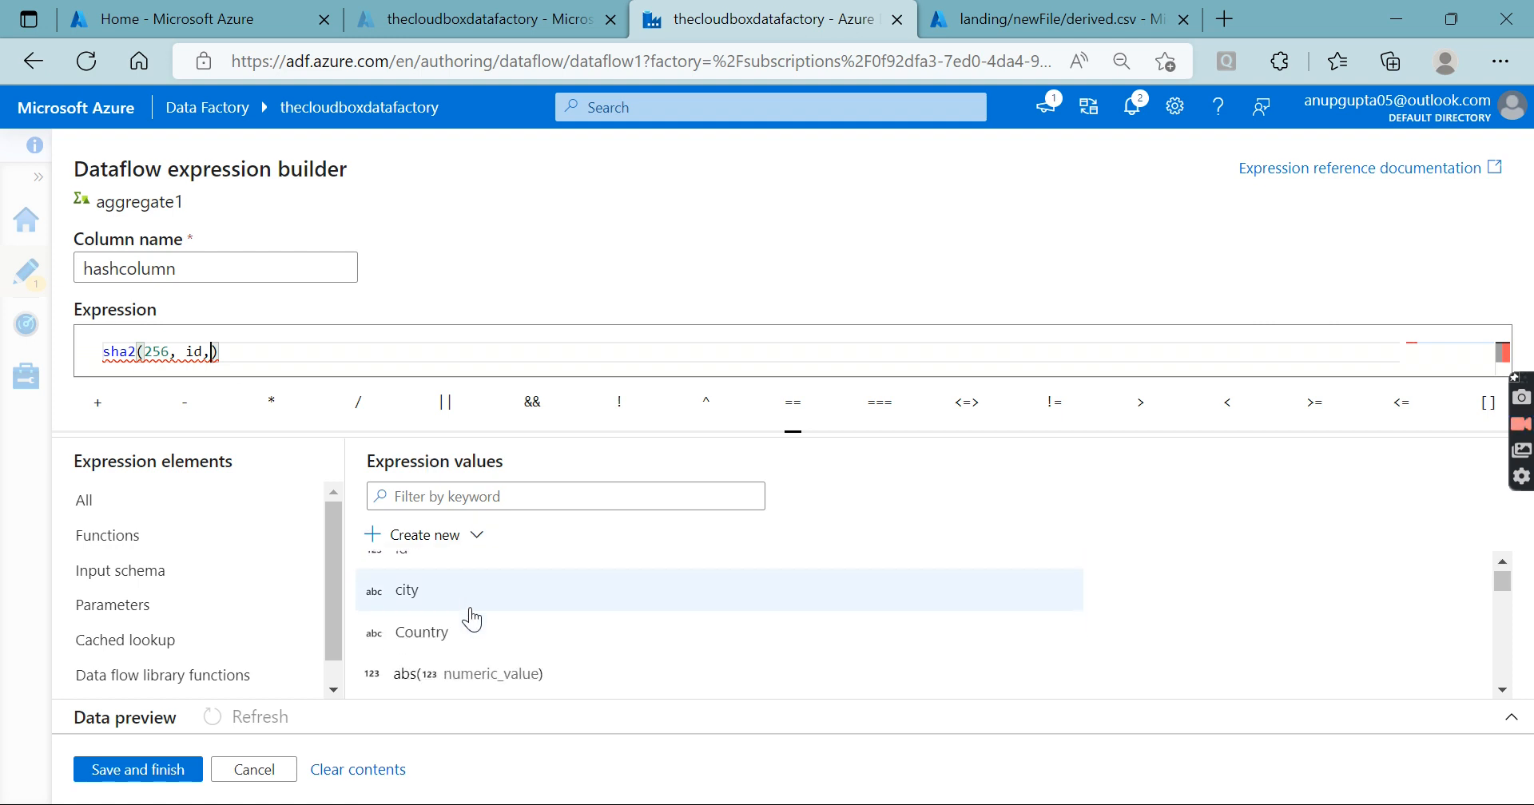
pyautogui.click(449, 635)
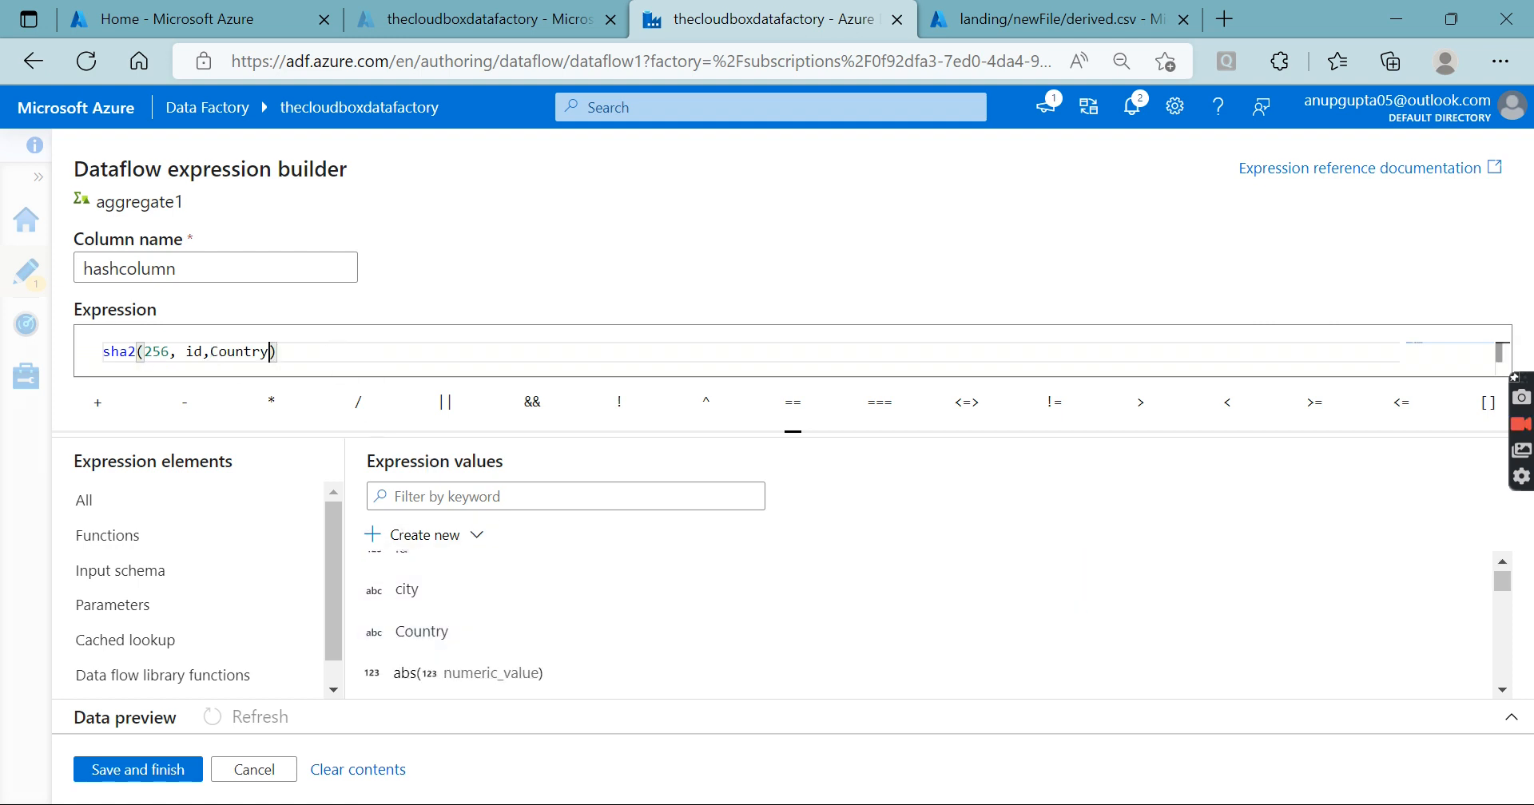
pyautogui.click(134, 770)
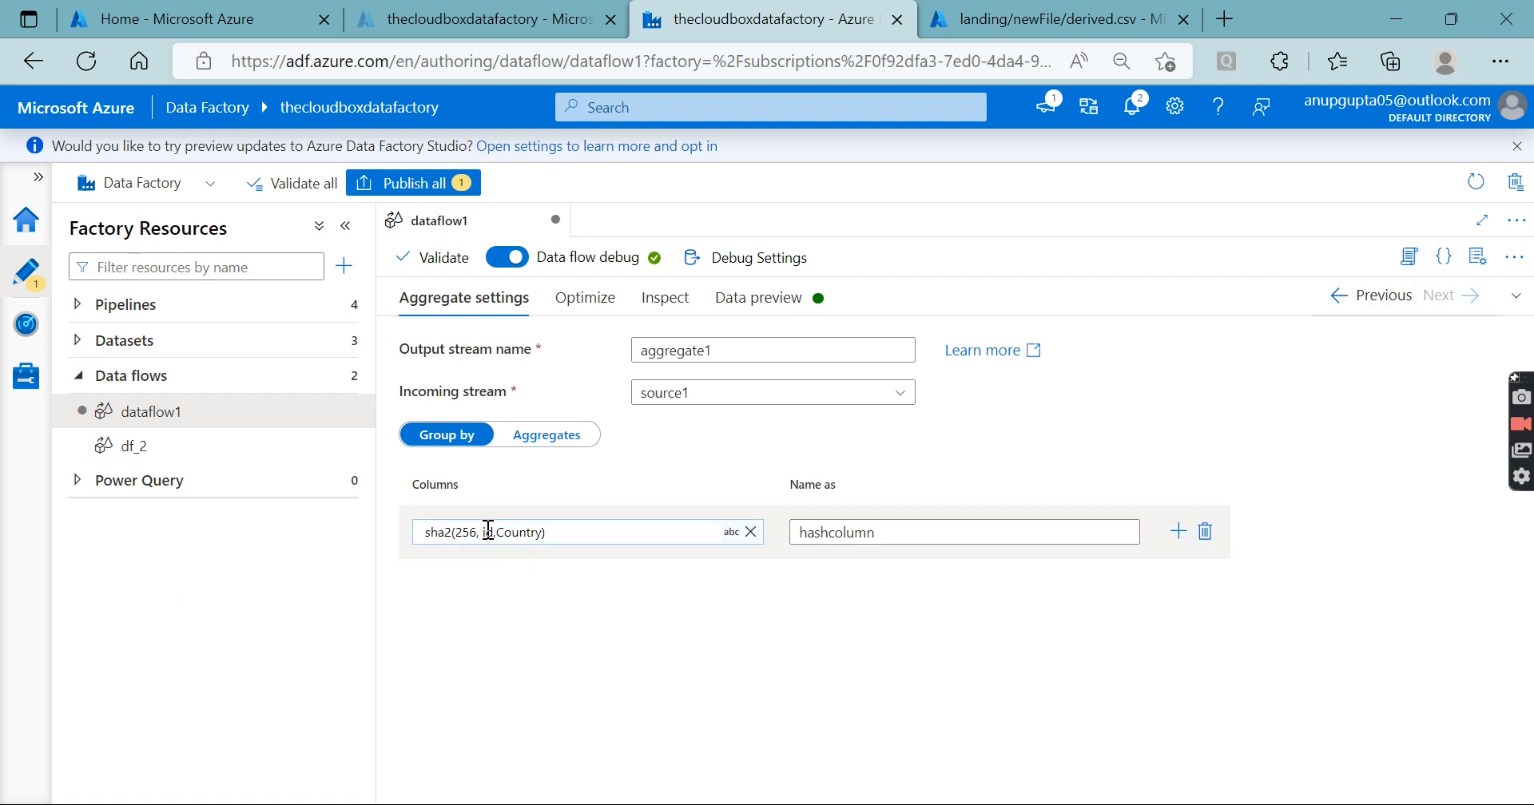
# Step: Refresh the data preview of aggregate1 and examine the id, city and Country values of the grouped rows
pyautogui.click(1517, 295)
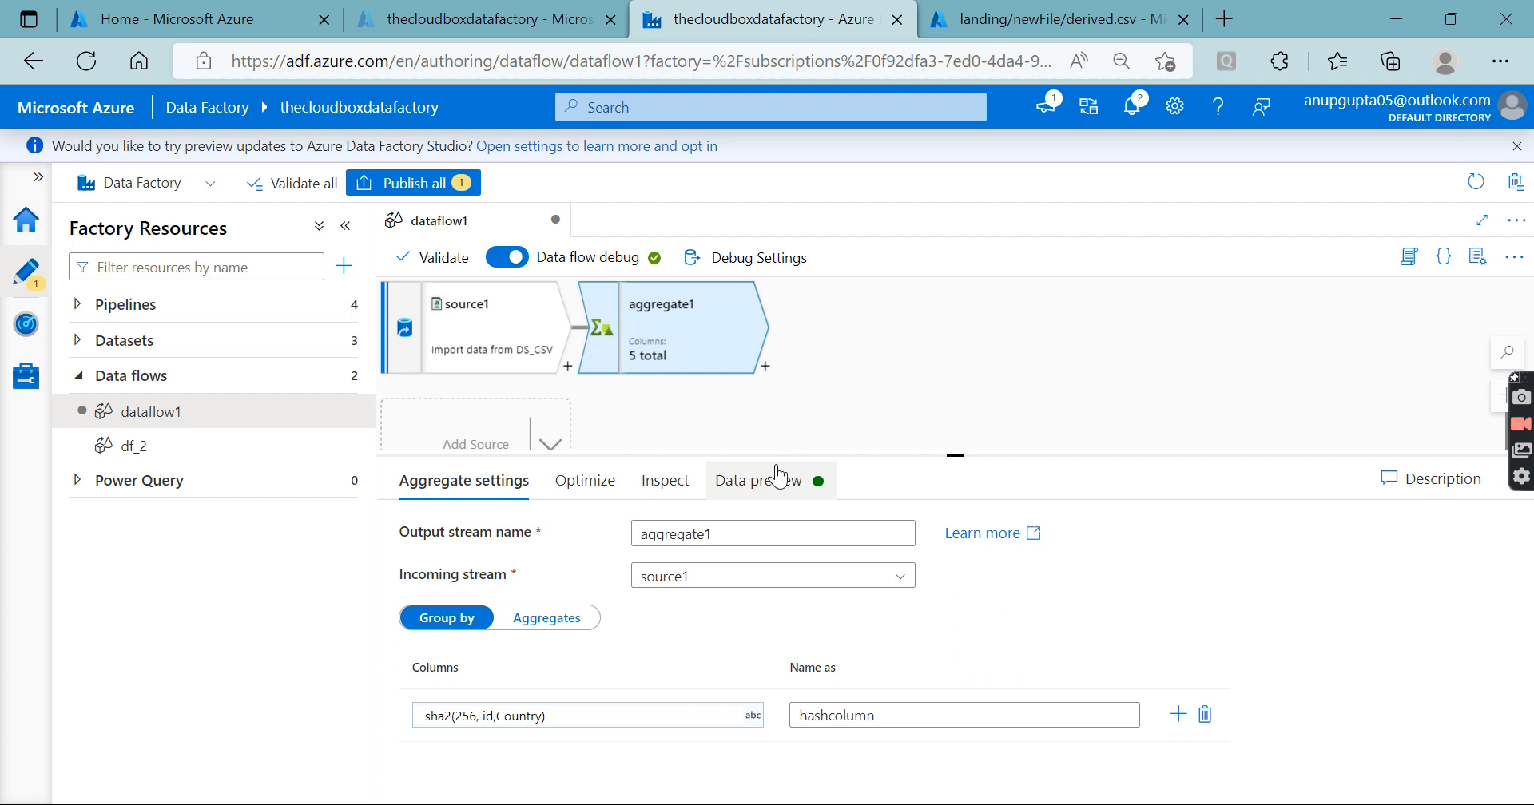
pyautogui.click(771, 489)
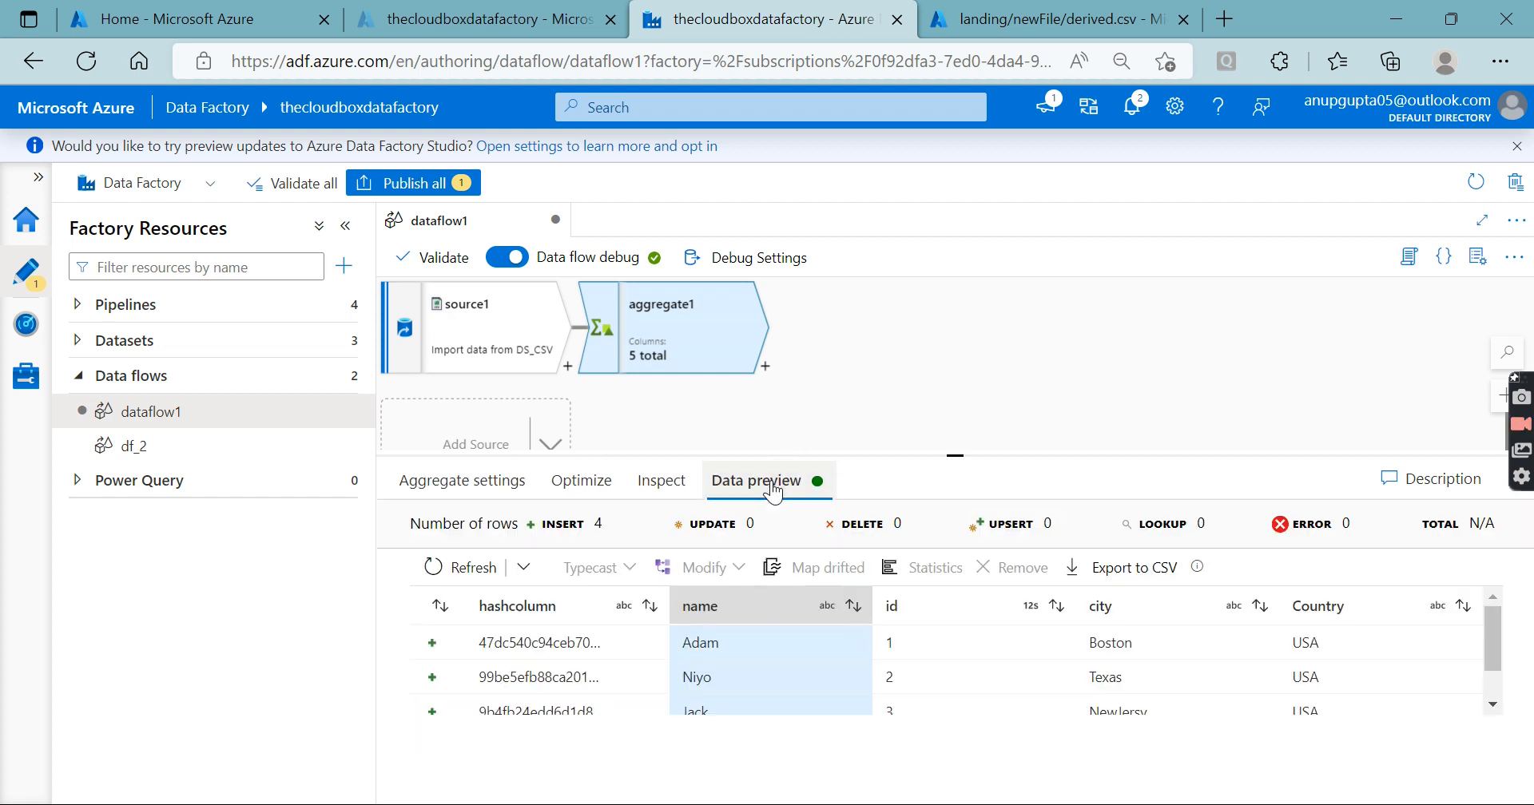
pyautogui.click(436, 559)
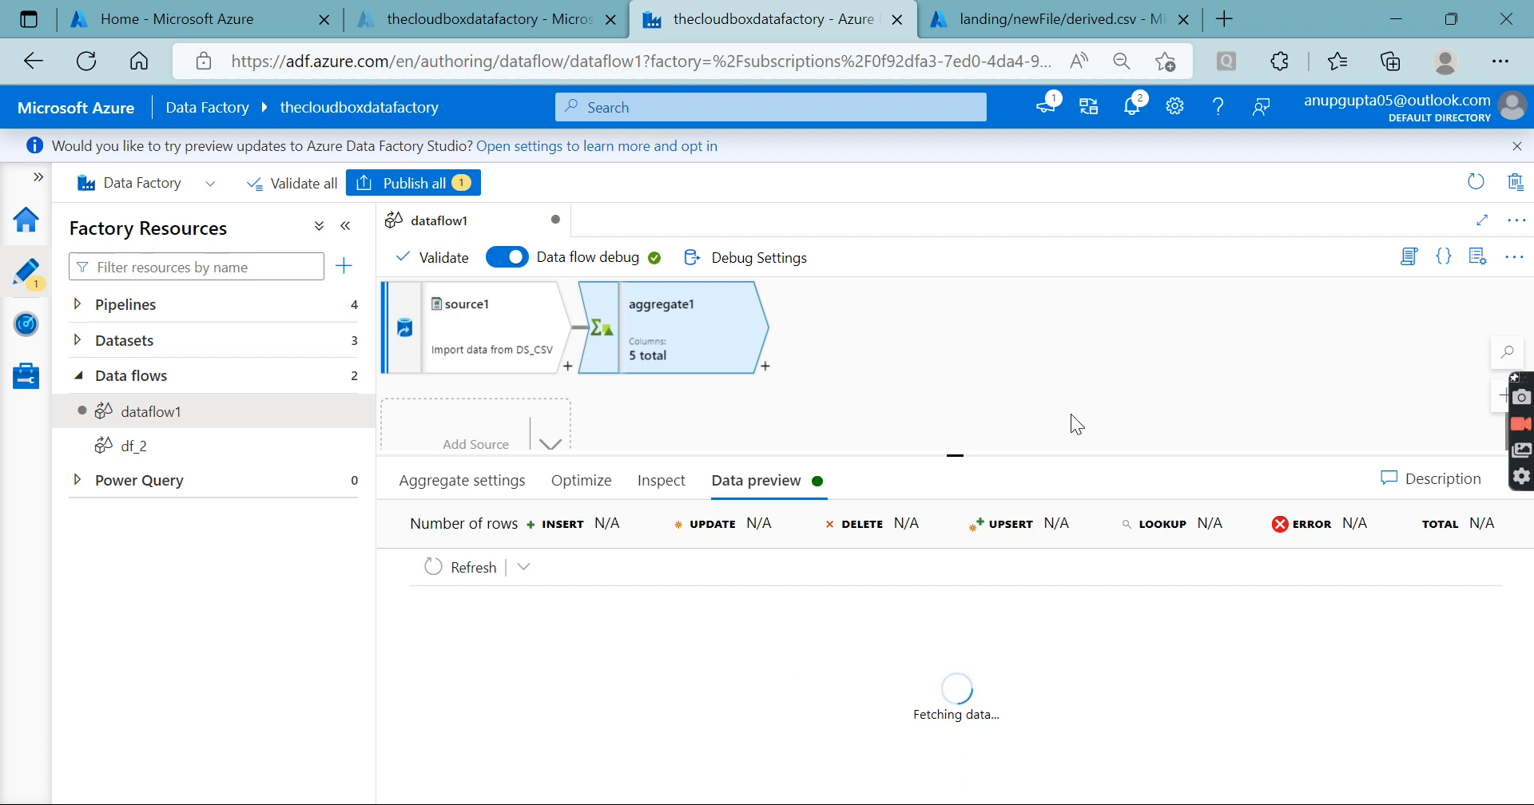
pyautogui.scroll(-1, 780, 679)
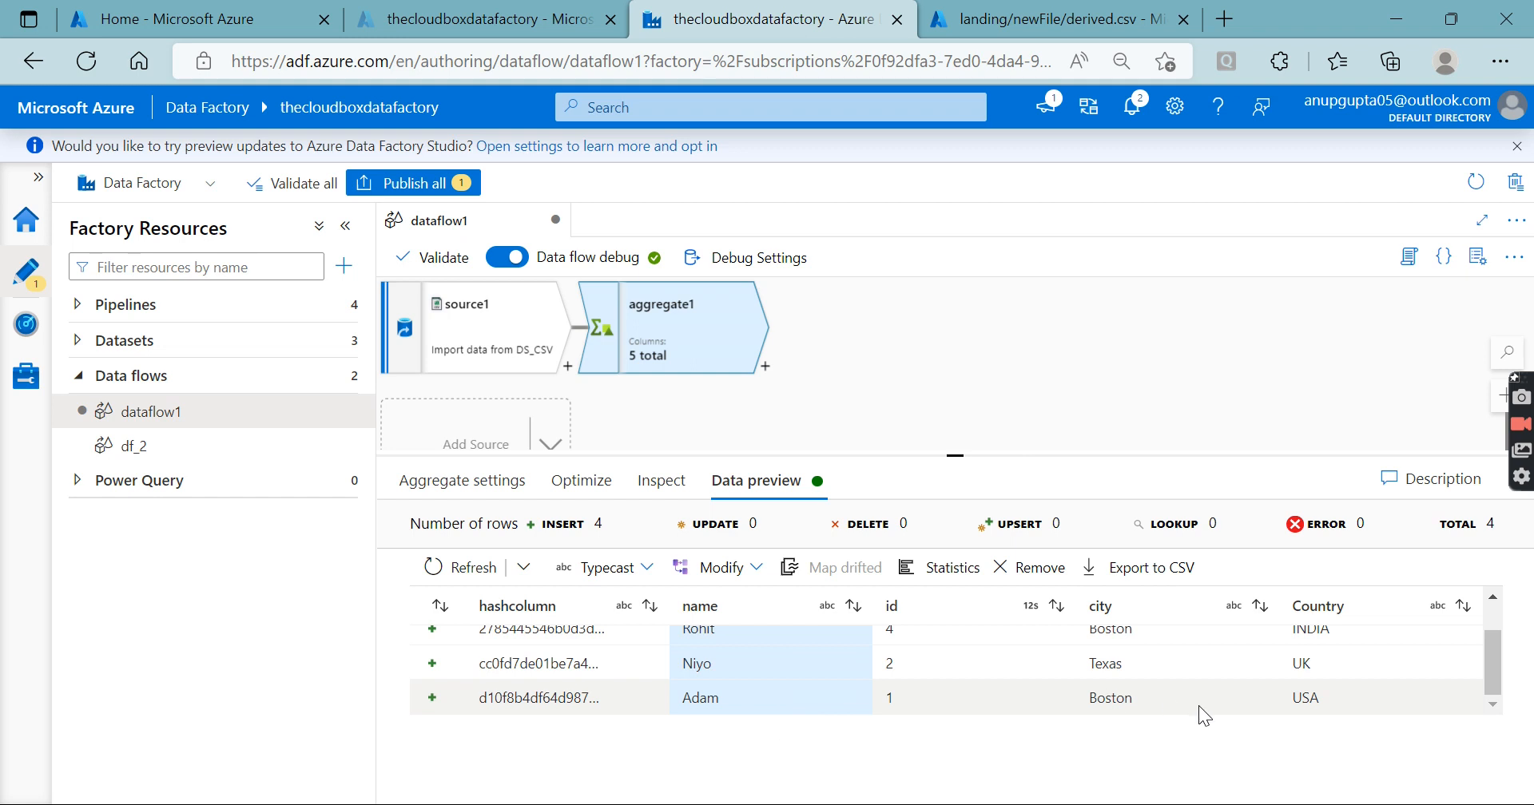
pyautogui.scroll(1, 1258, 703)
pyautogui.scroll(-1, 1270, 687)
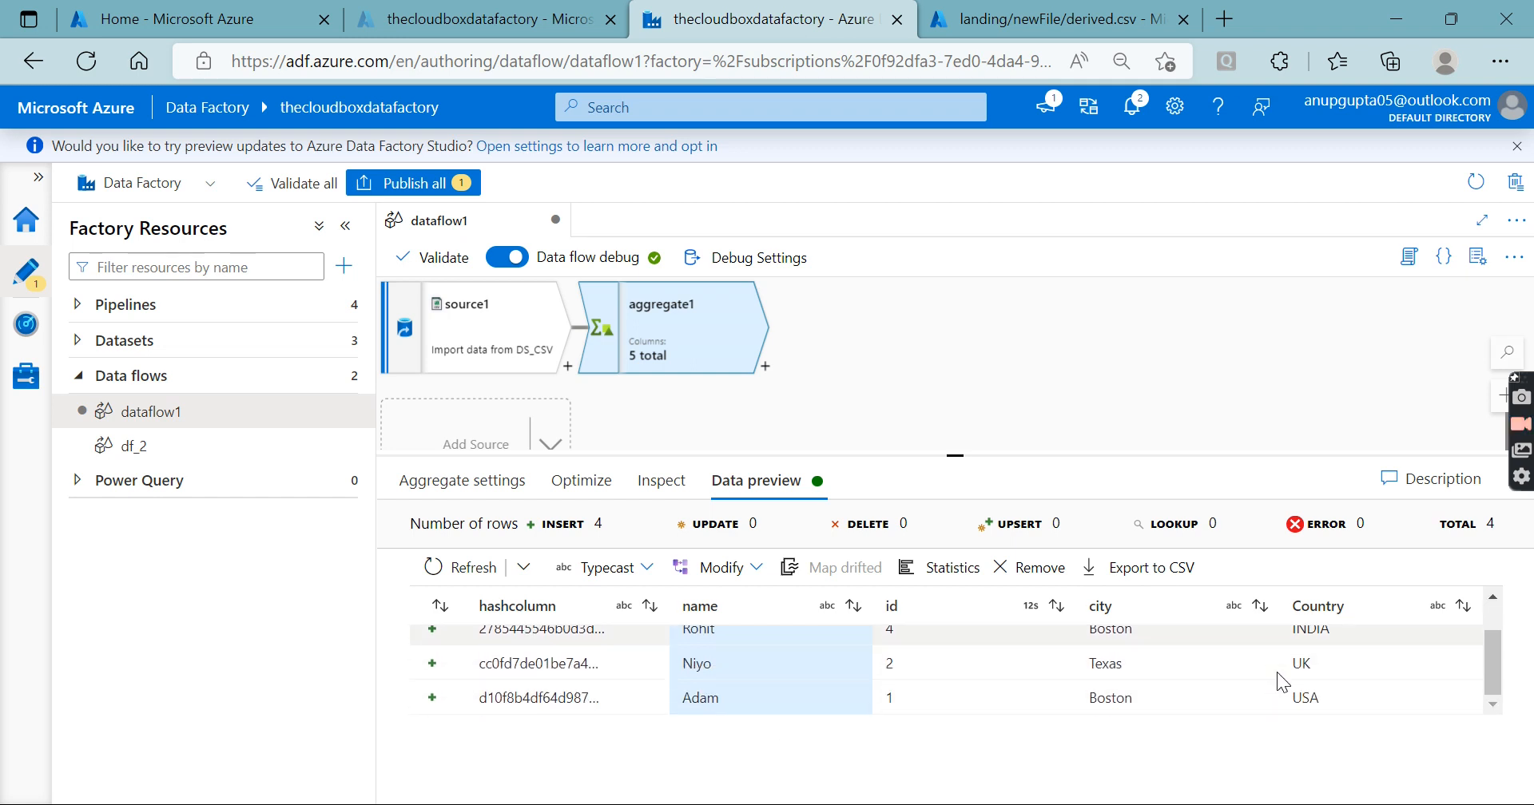
# Step: Switch to the derived.csv blob and examine the first record's name, id, city and Country values against the header columns
pyautogui.click(987, 17)
pyautogui.click(1076, 496)
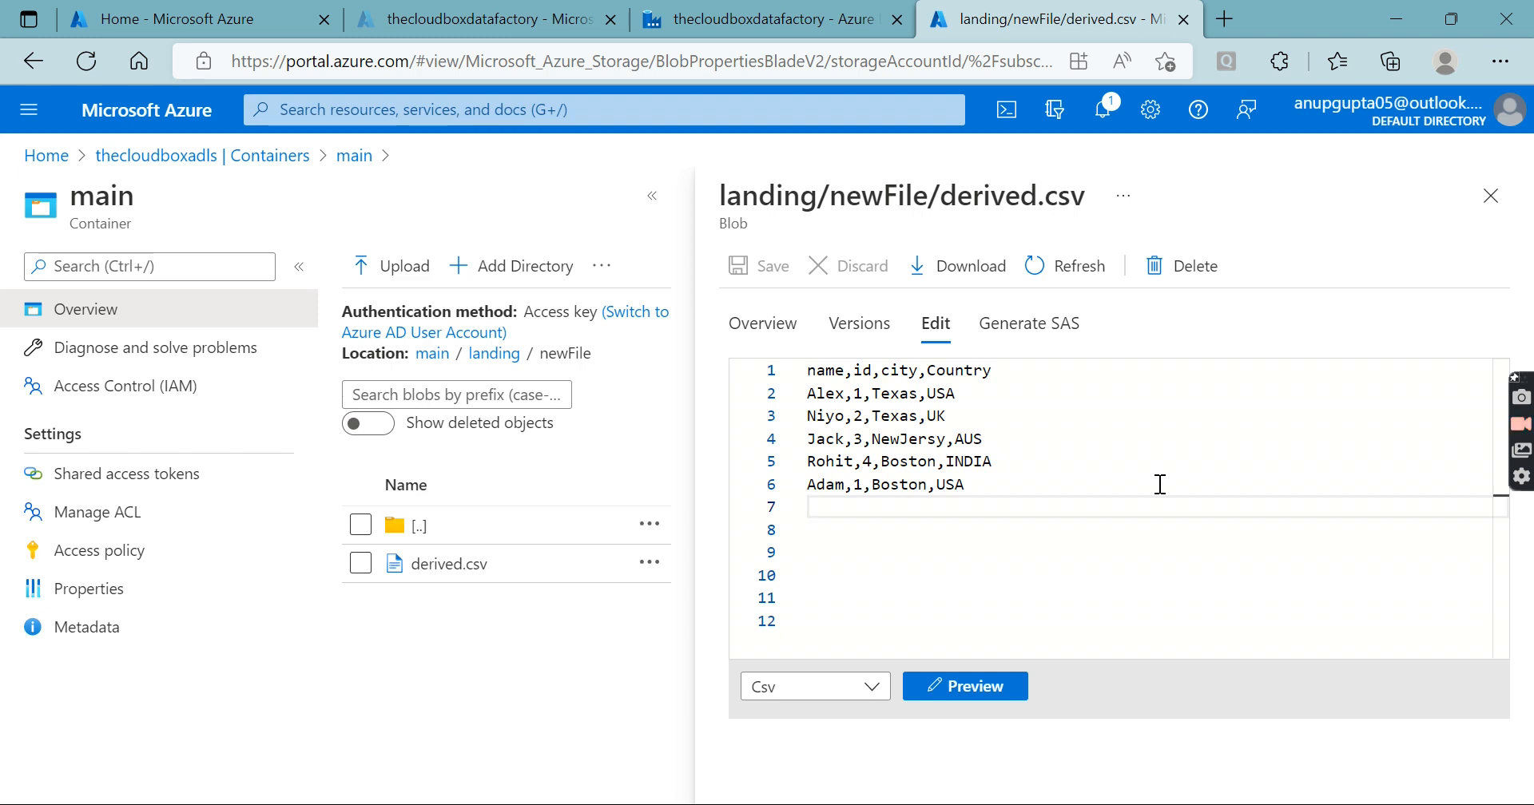
pyautogui.click(973, 484)
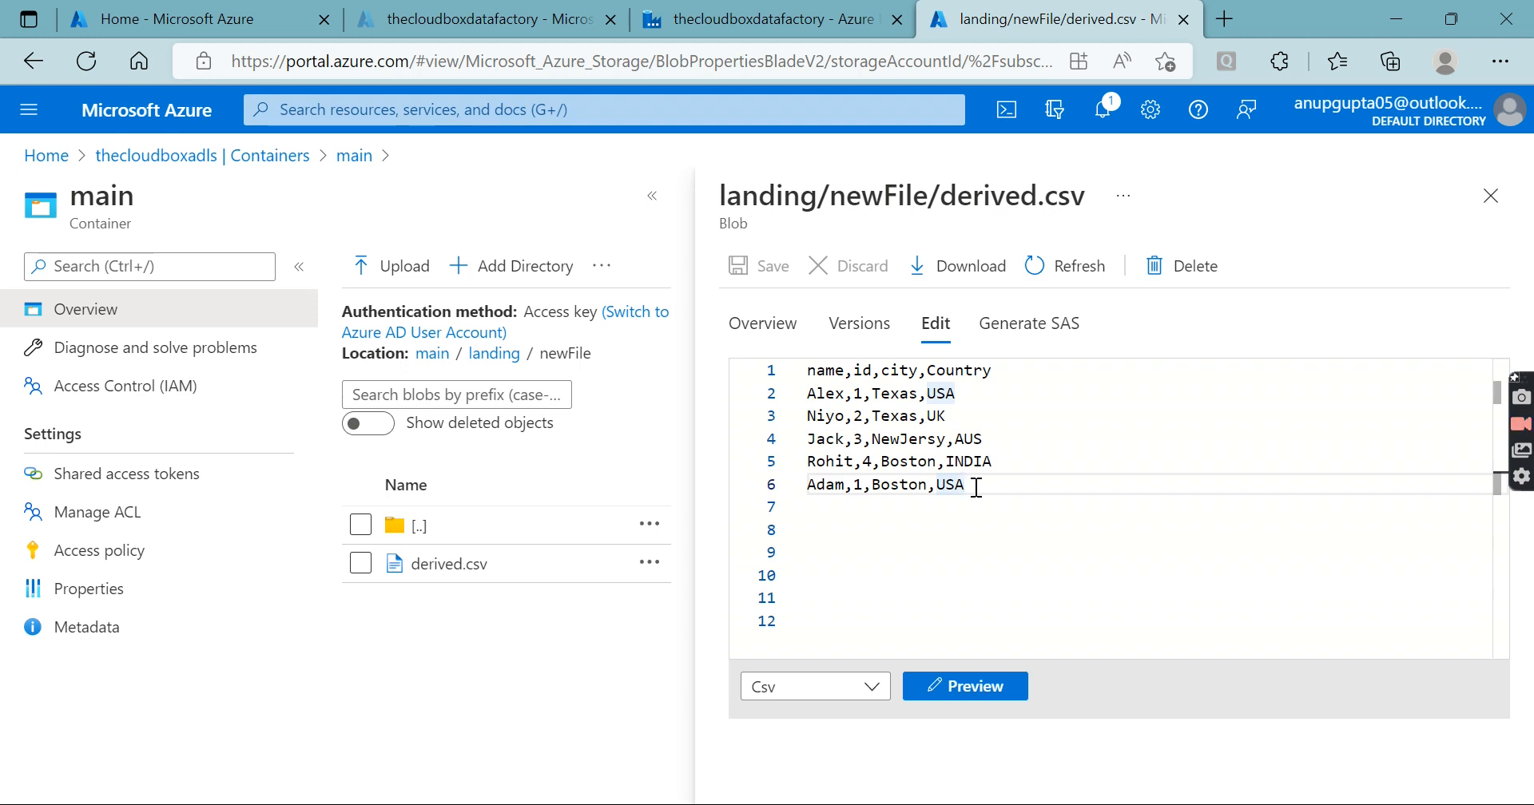
pyautogui.doubleClick(819, 394)
pyautogui.doubleClick(856, 393)
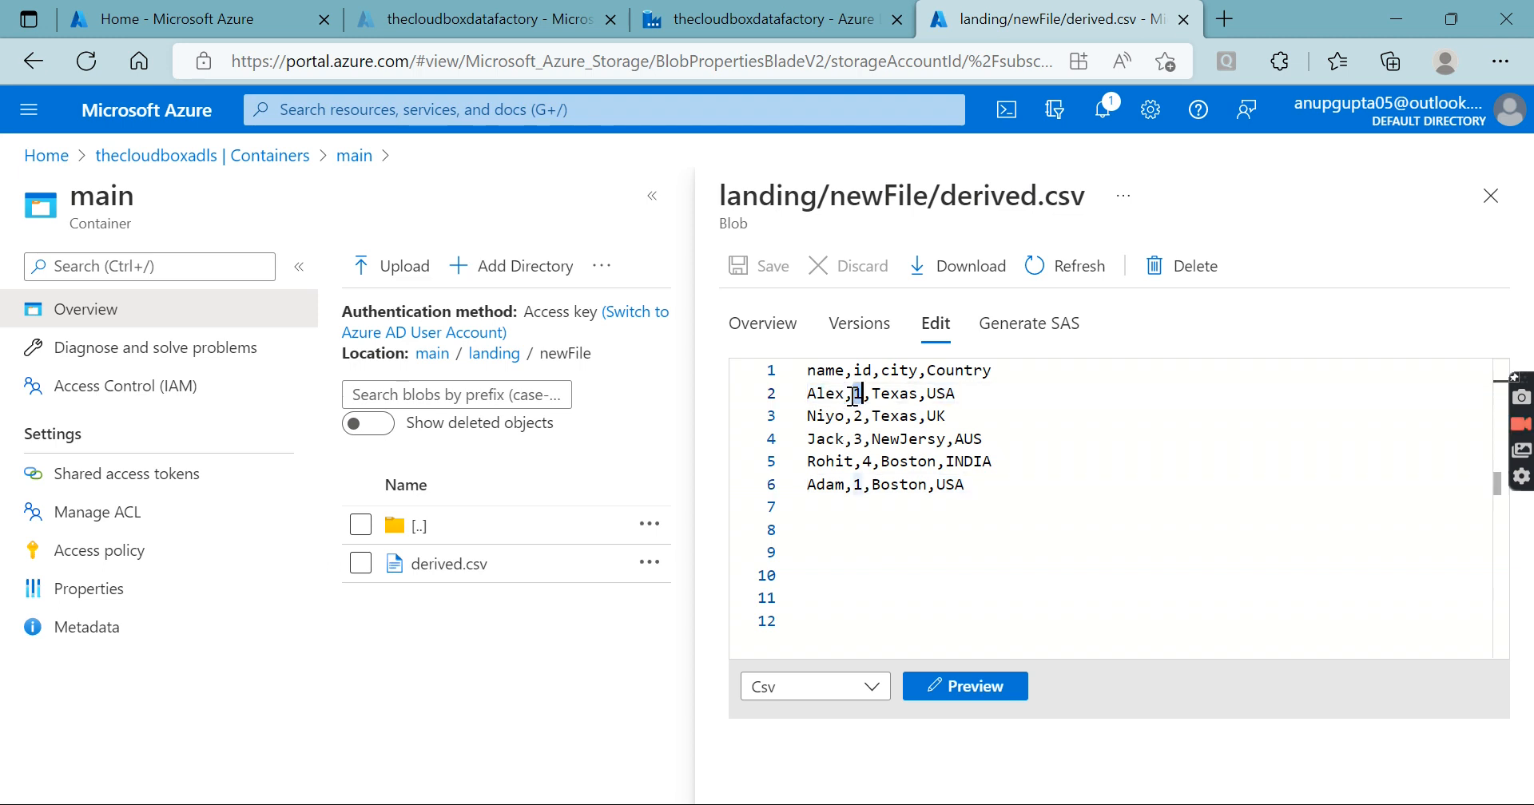
pyautogui.doubleClick(891, 393)
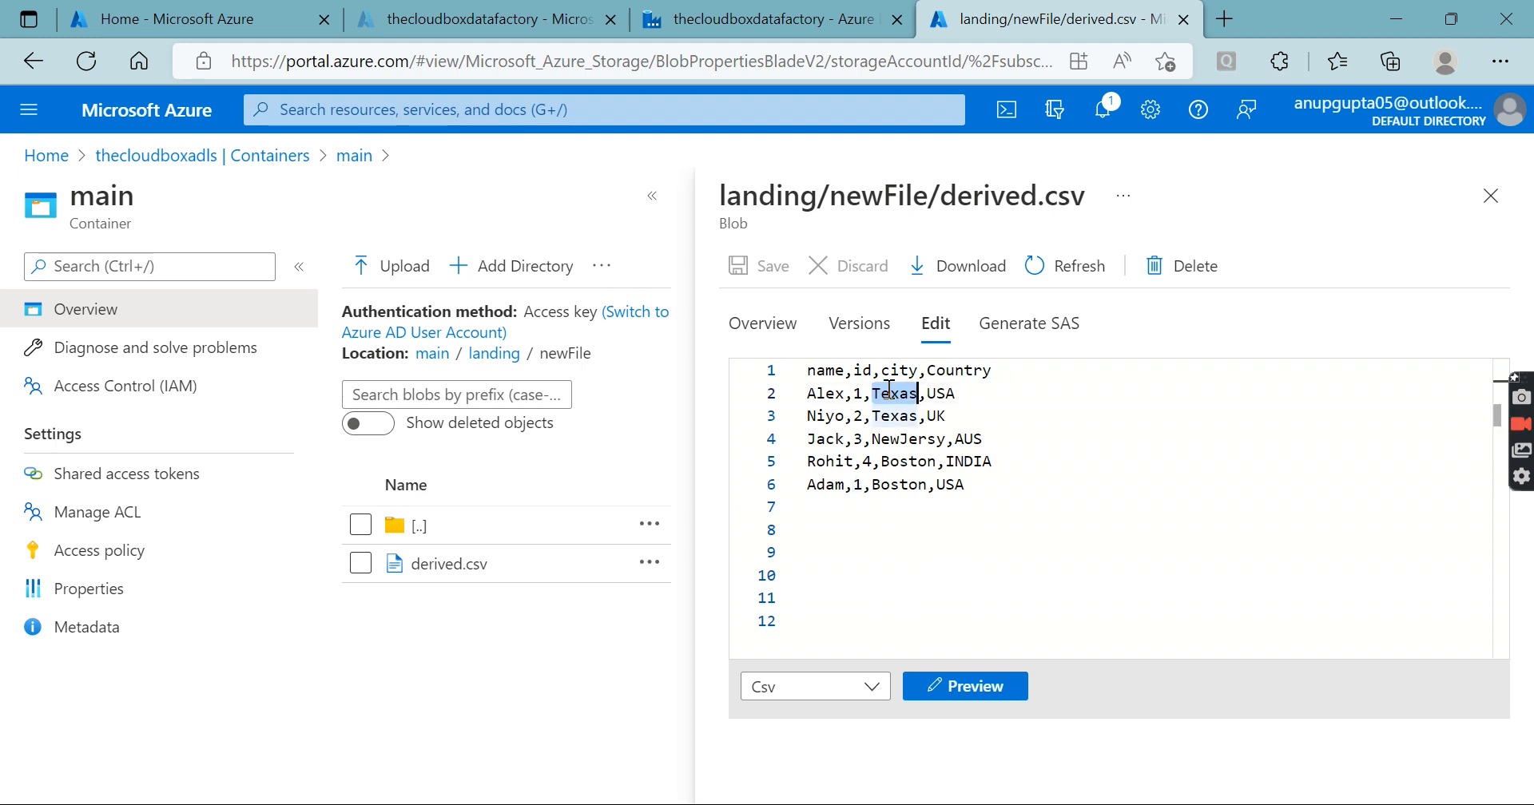
pyautogui.click(831, 370)
pyautogui.doubleClick(917, 370)
pyautogui.doubleClick(959, 369)
pyautogui.moveTo(955, 393); pyautogui.dragTo(806, 393)
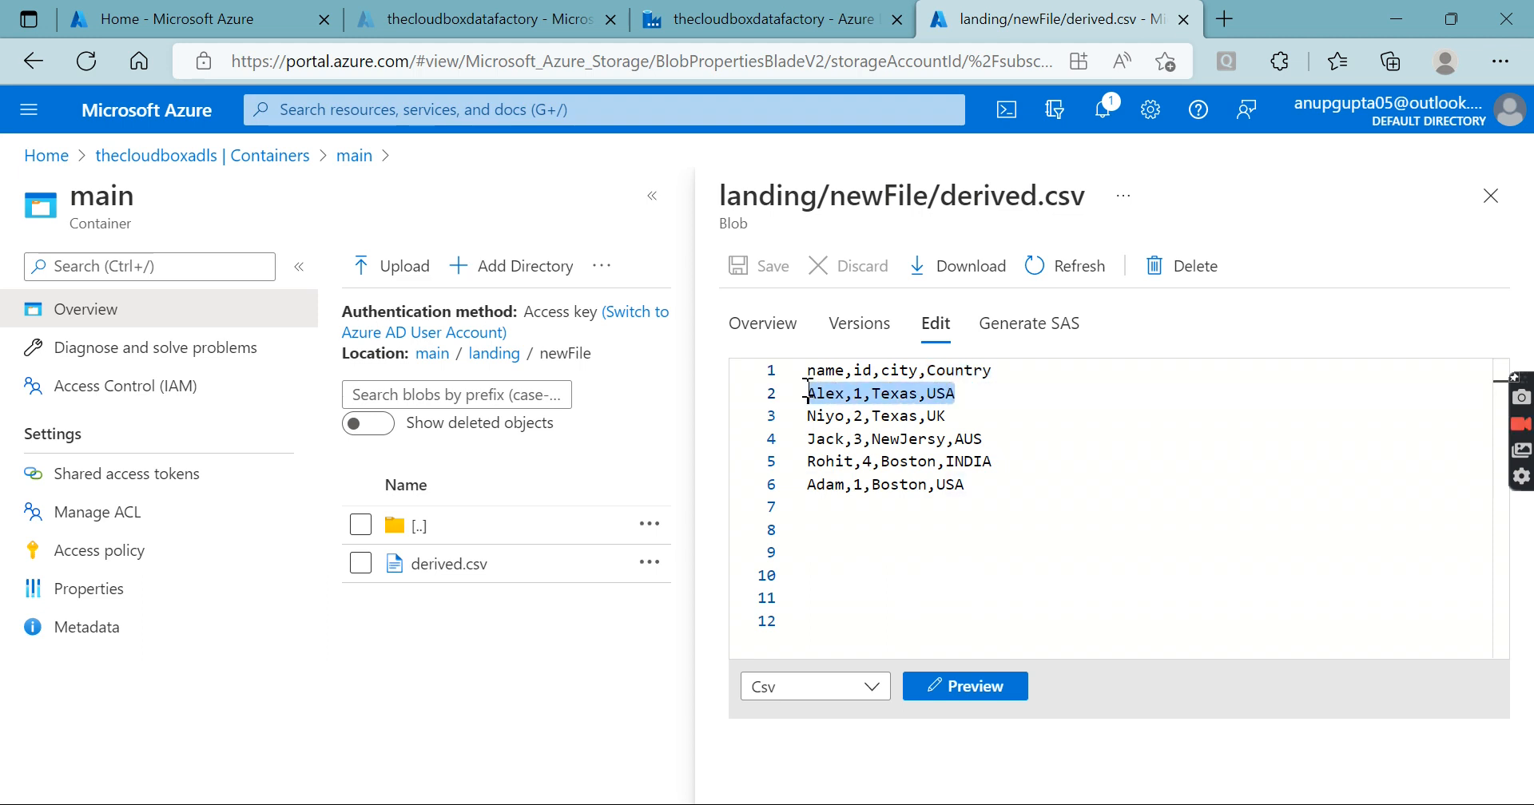
# Step: Compare the id, city and Country values across the remaining records of derived.csv
pyautogui.doubleClick(893, 416)
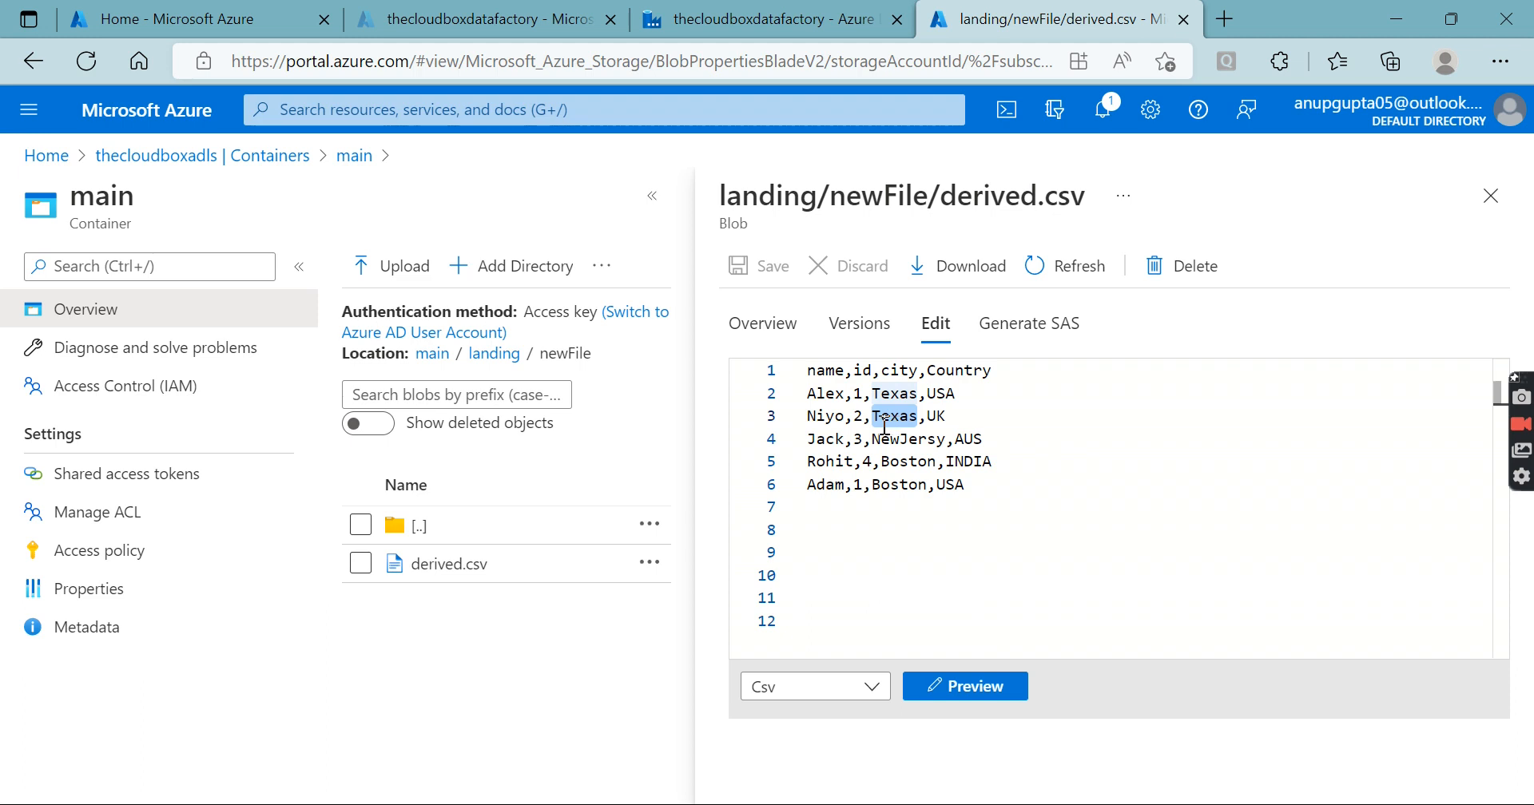
pyautogui.doubleClick(857, 393)
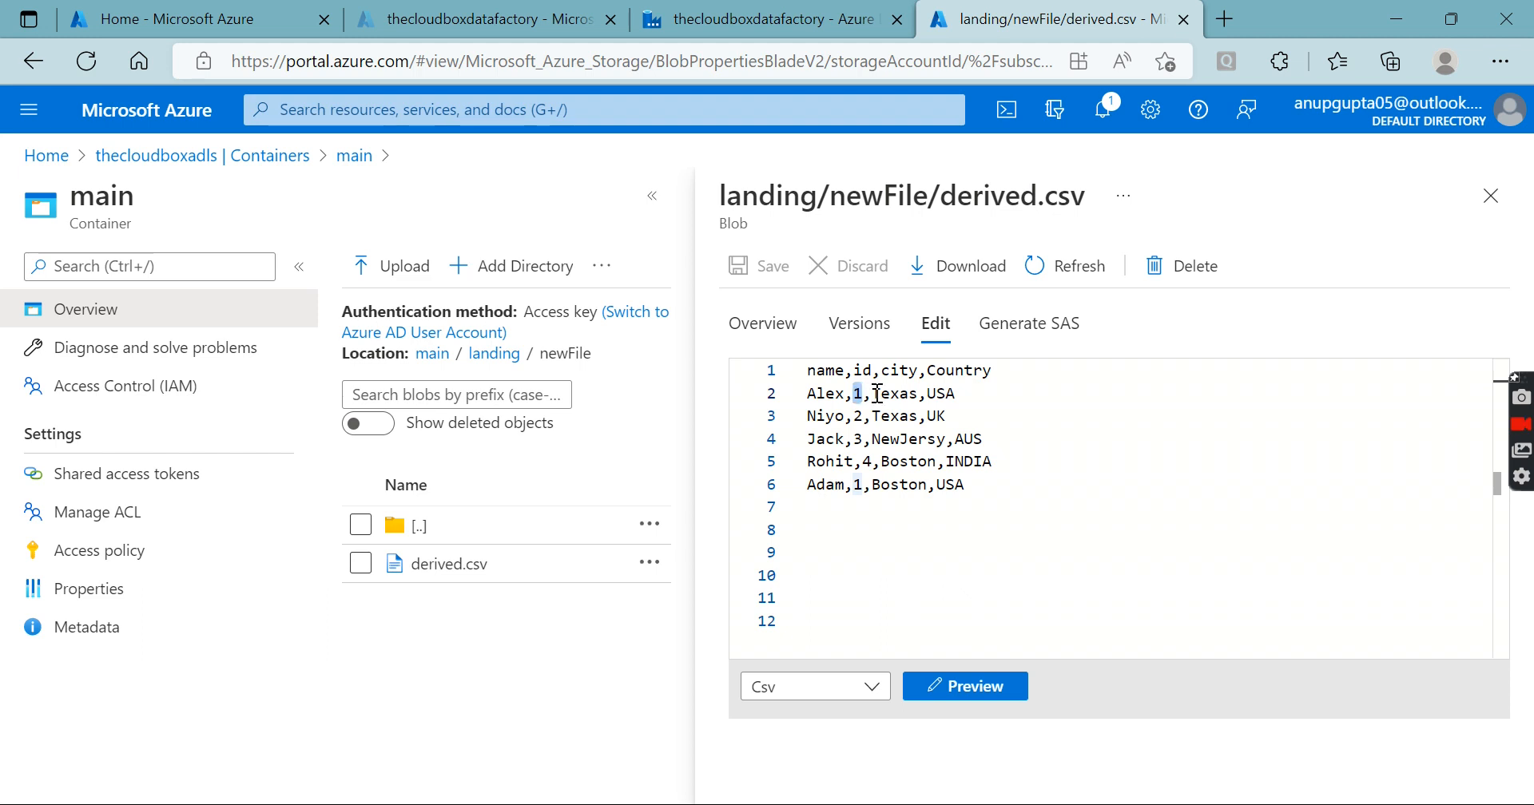
pyautogui.moveTo(1024, 371); pyautogui.dragTo(805, 369)
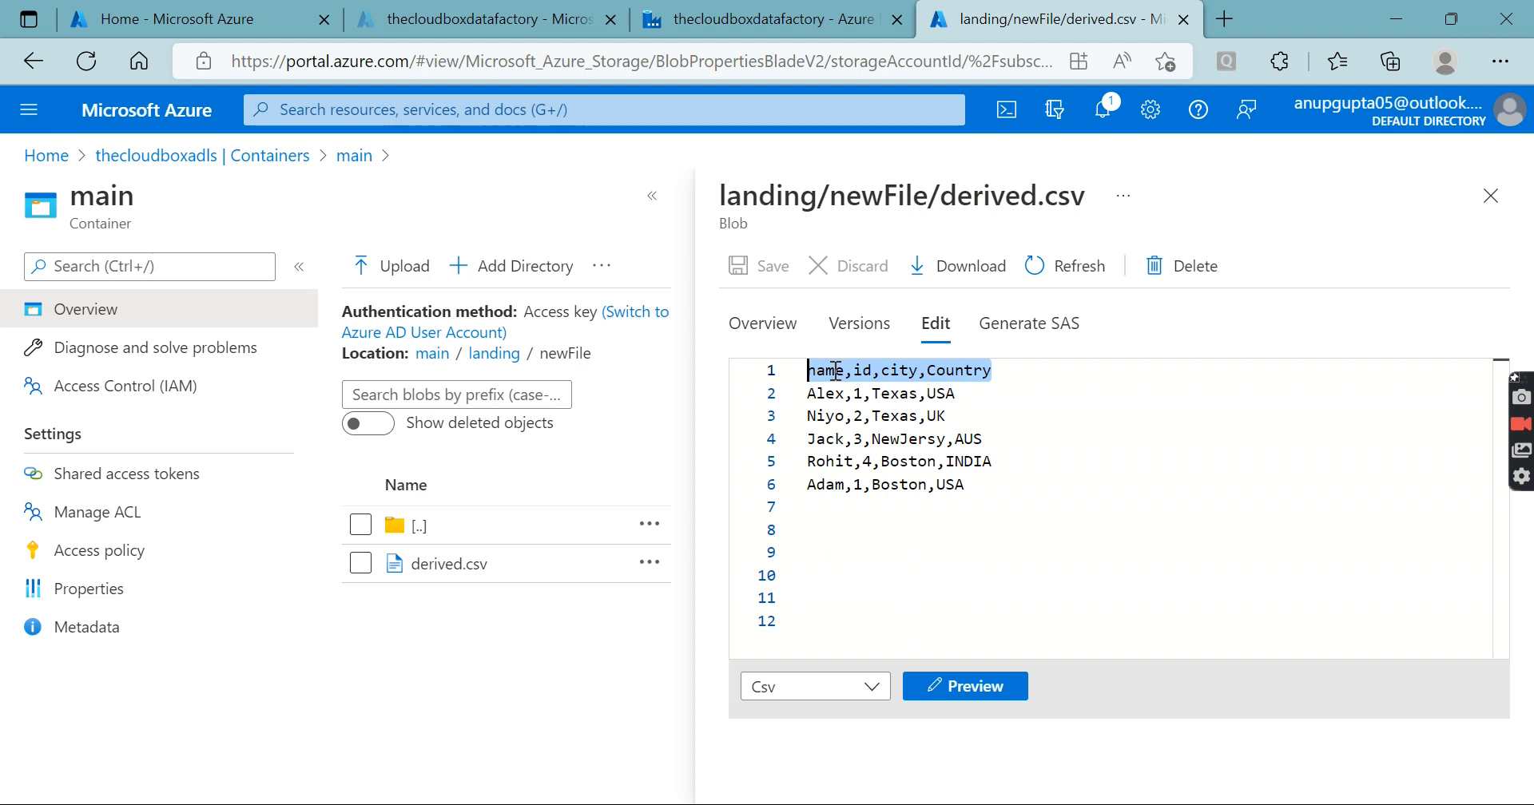
pyautogui.doubleClick(893, 395)
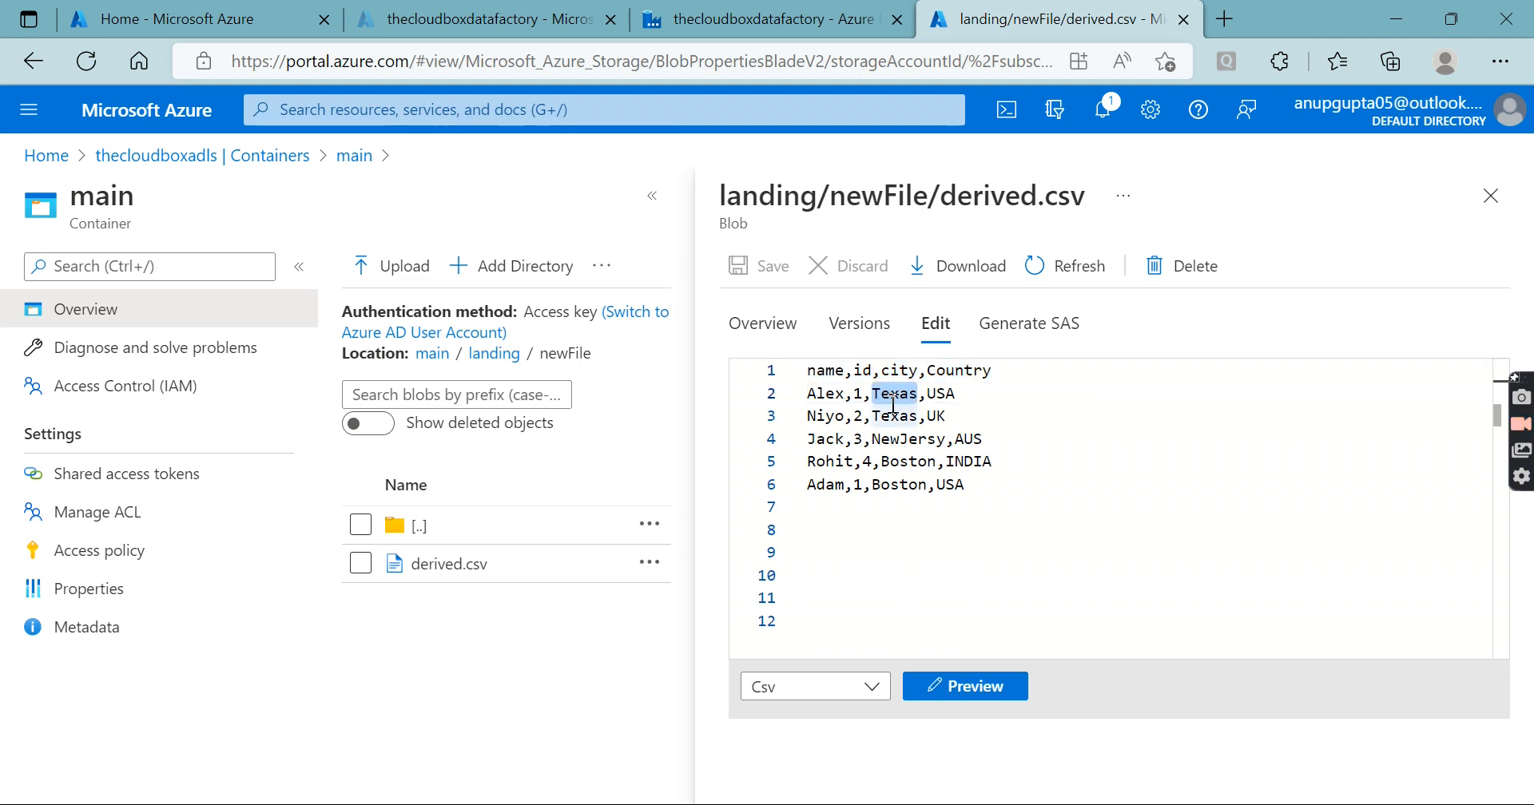
pyautogui.doubleClick(896, 417)
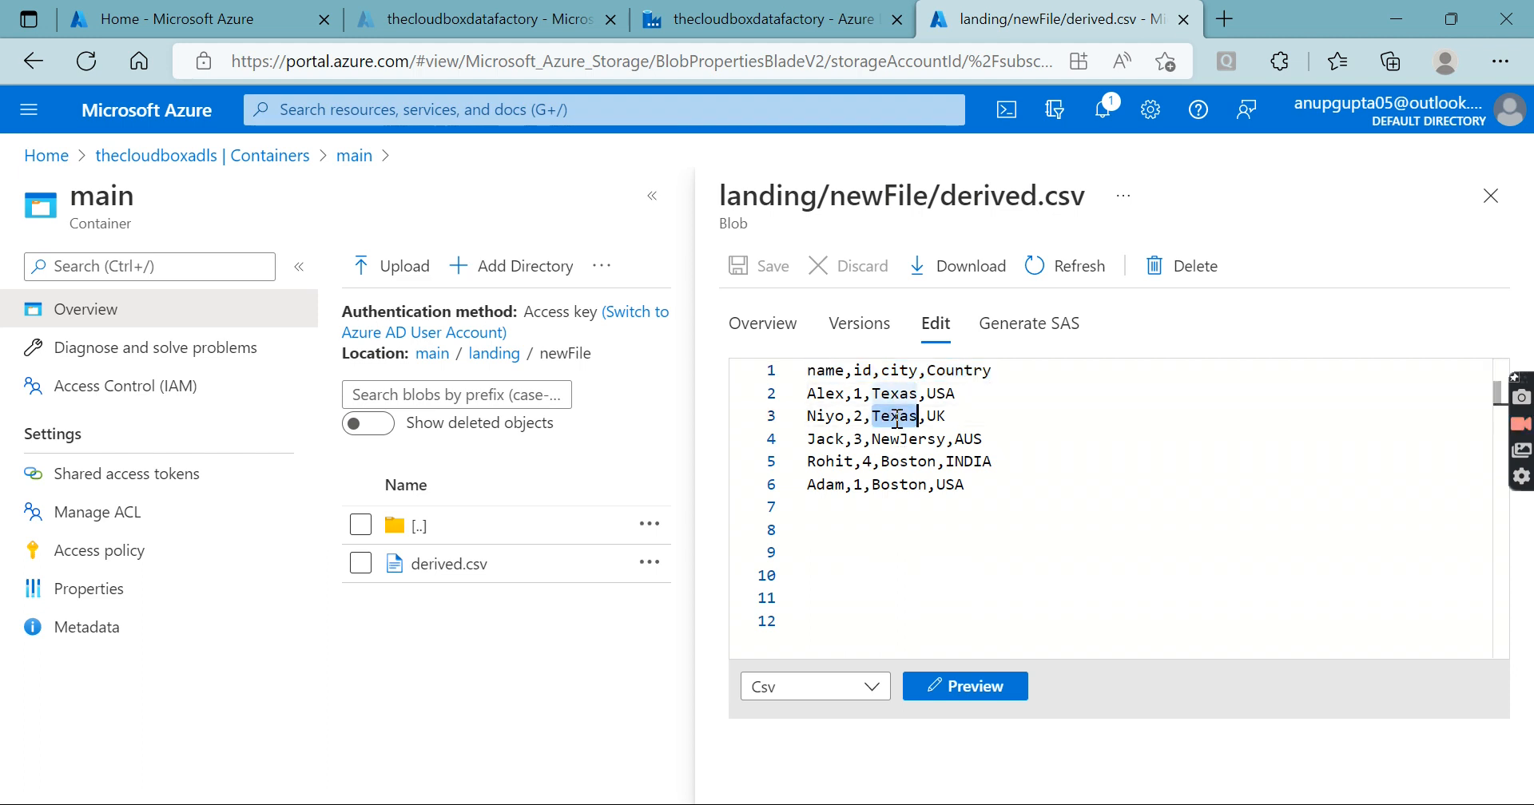
pyautogui.moveTo(986, 438); pyautogui.dragTo(809, 436)
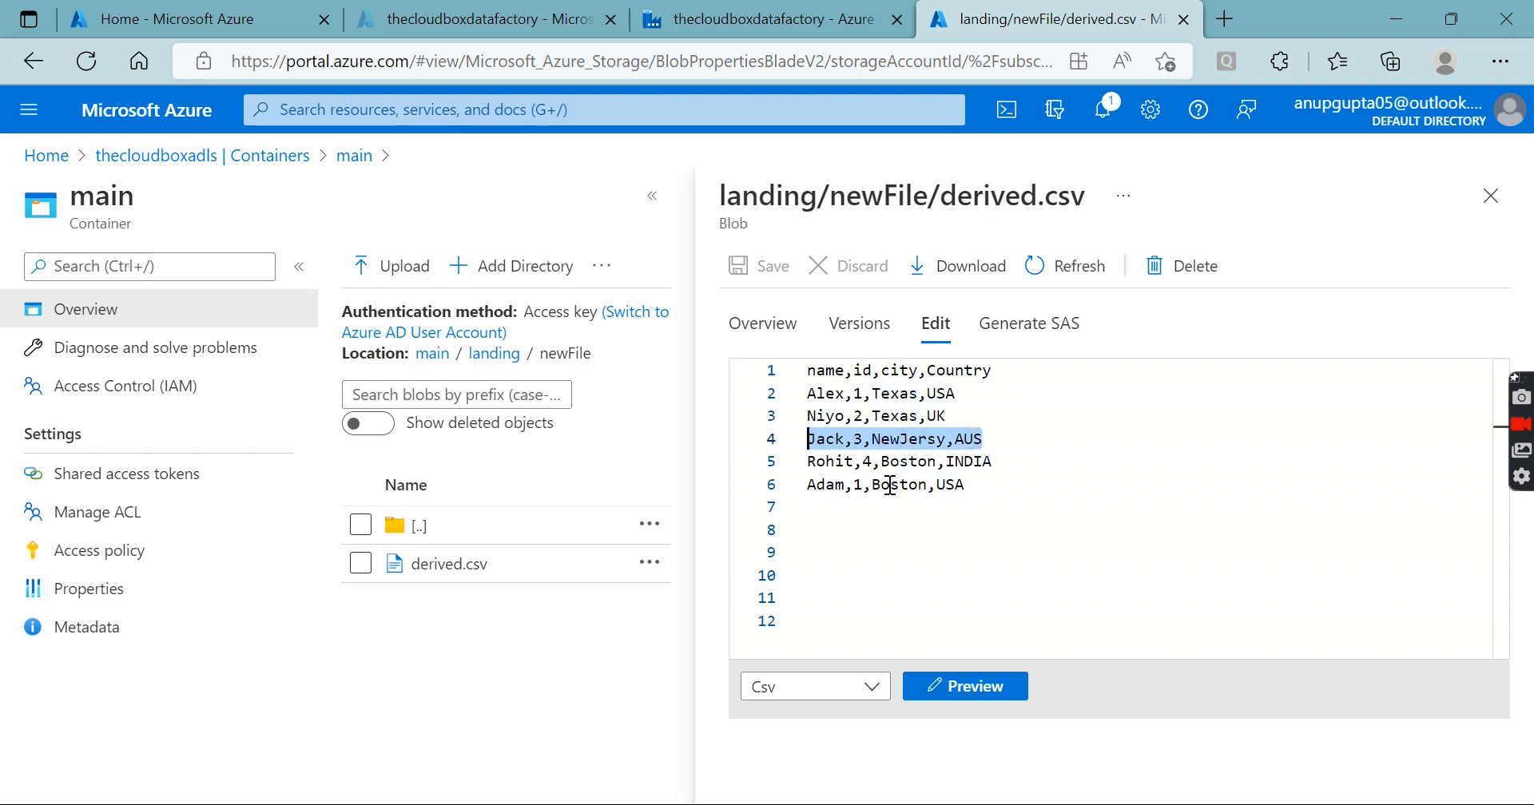
pyautogui.click(903, 461)
pyautogui.doubleClick(903, 462)
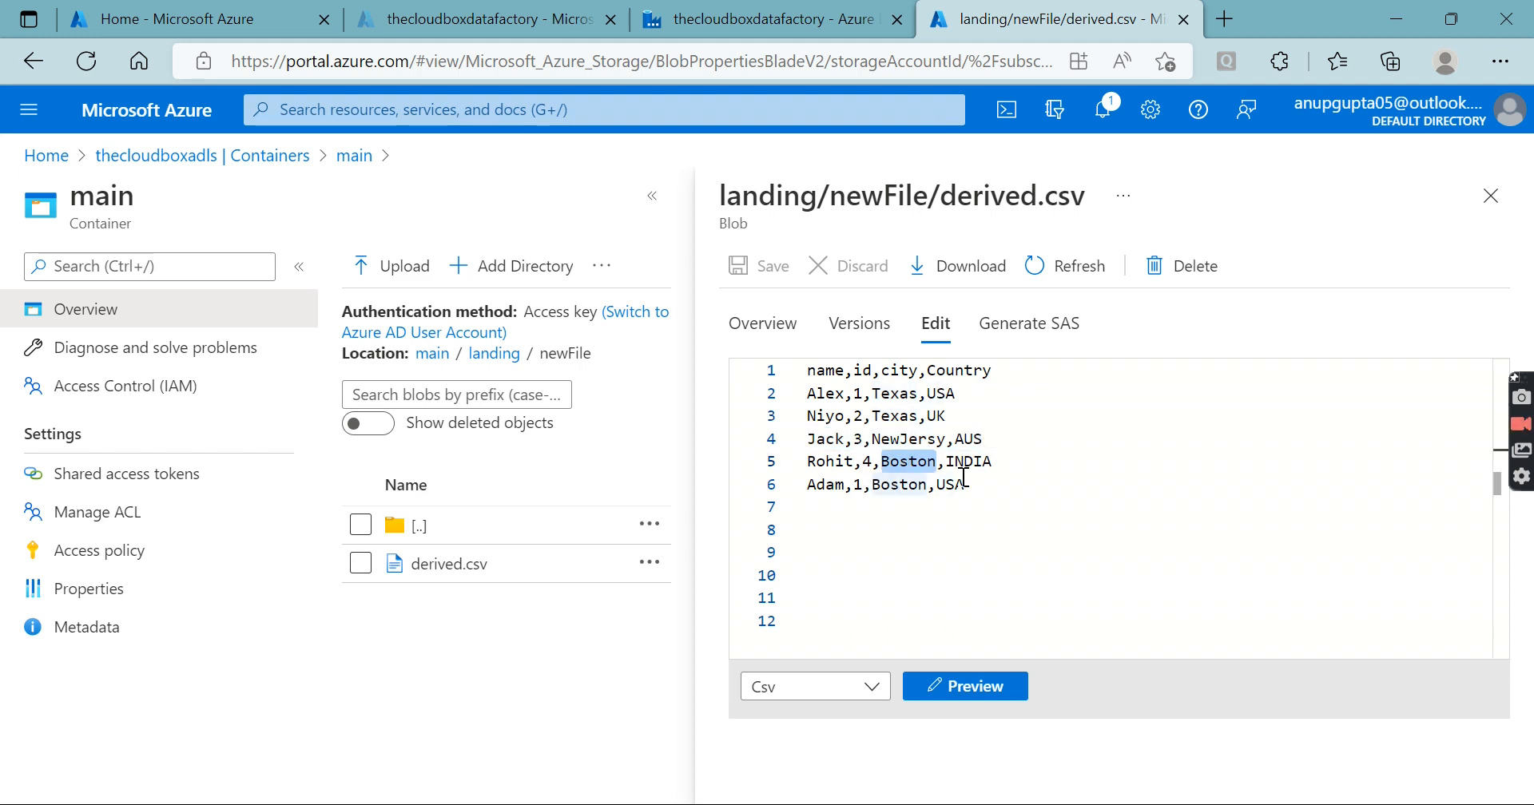
pyautogui.doubleClick(961, 483)
pyautogui.click(987, 486)
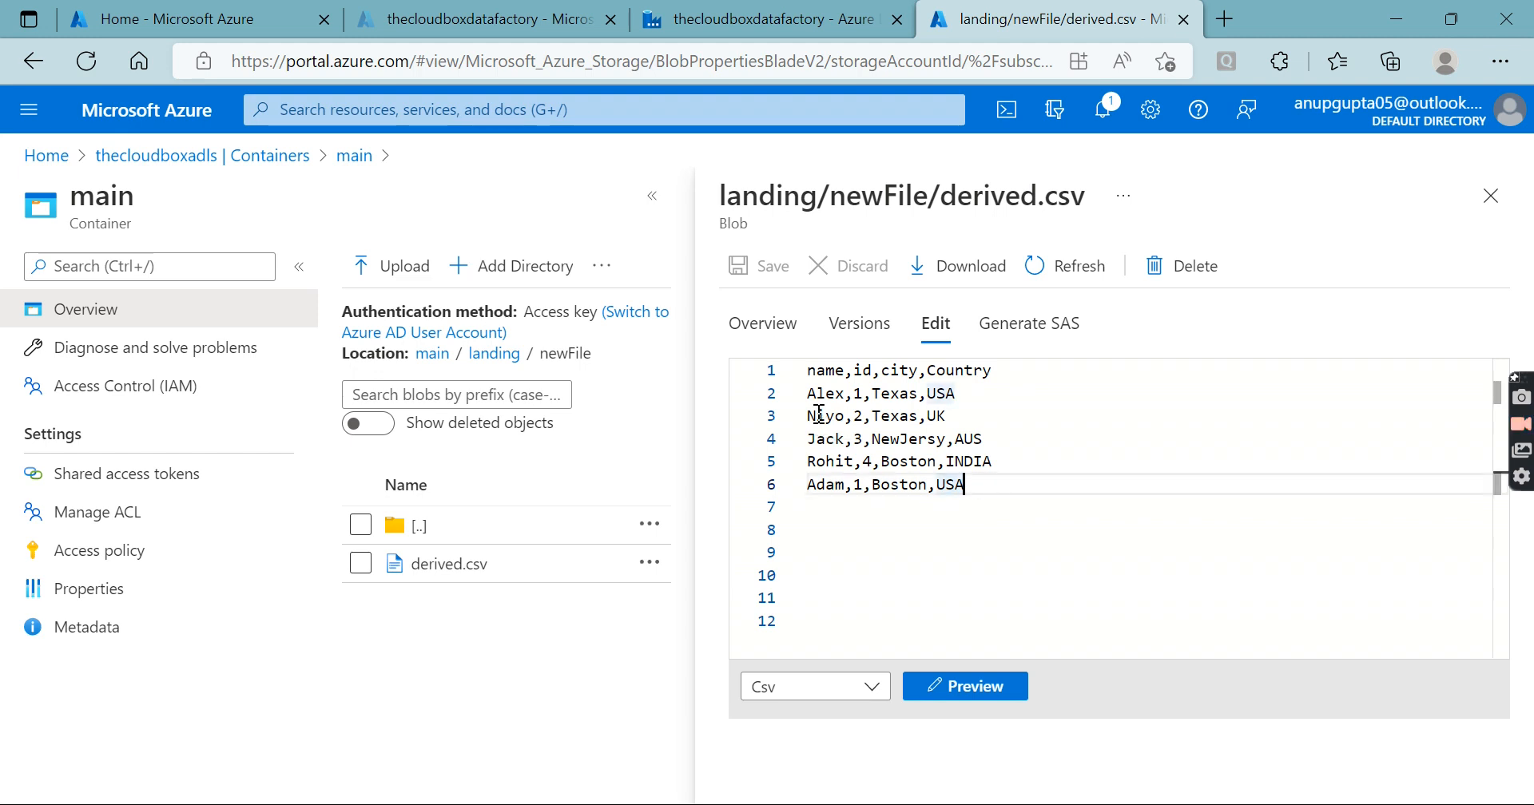
# Step: Replace all records below the first in derived.csv with four copies of the first record (id 1, Texas, USA)
pyautogui.moveTo(806, 393); pyautogui.dragTo(962, 393)
pyautogui.hotkey('ctrl', 'c')
pyautogui.moveTo(807, 416); pyautogui.dragTo(1025, 478)
pyautogui.hotkey('ctrl', 'v')
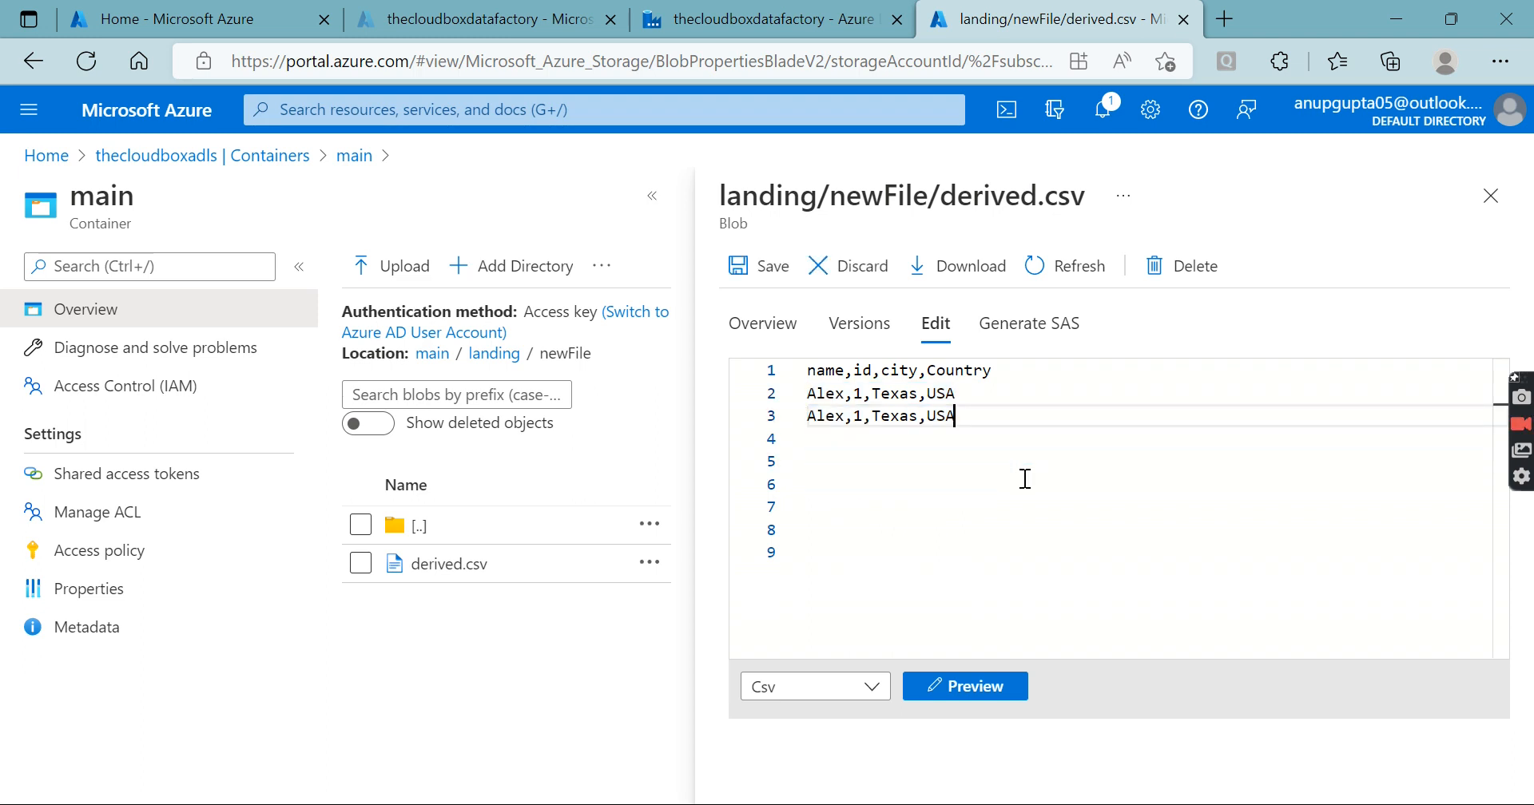
pyautogui.press('Return')
pyautogui.hotkey('ctrl', 'v')
pyautogui.press('Return')
pyautogui.hotkey('ctrl', 'v')
pyautogui.press('Return')
pyautogui.hotkey('ctrl', 'v')
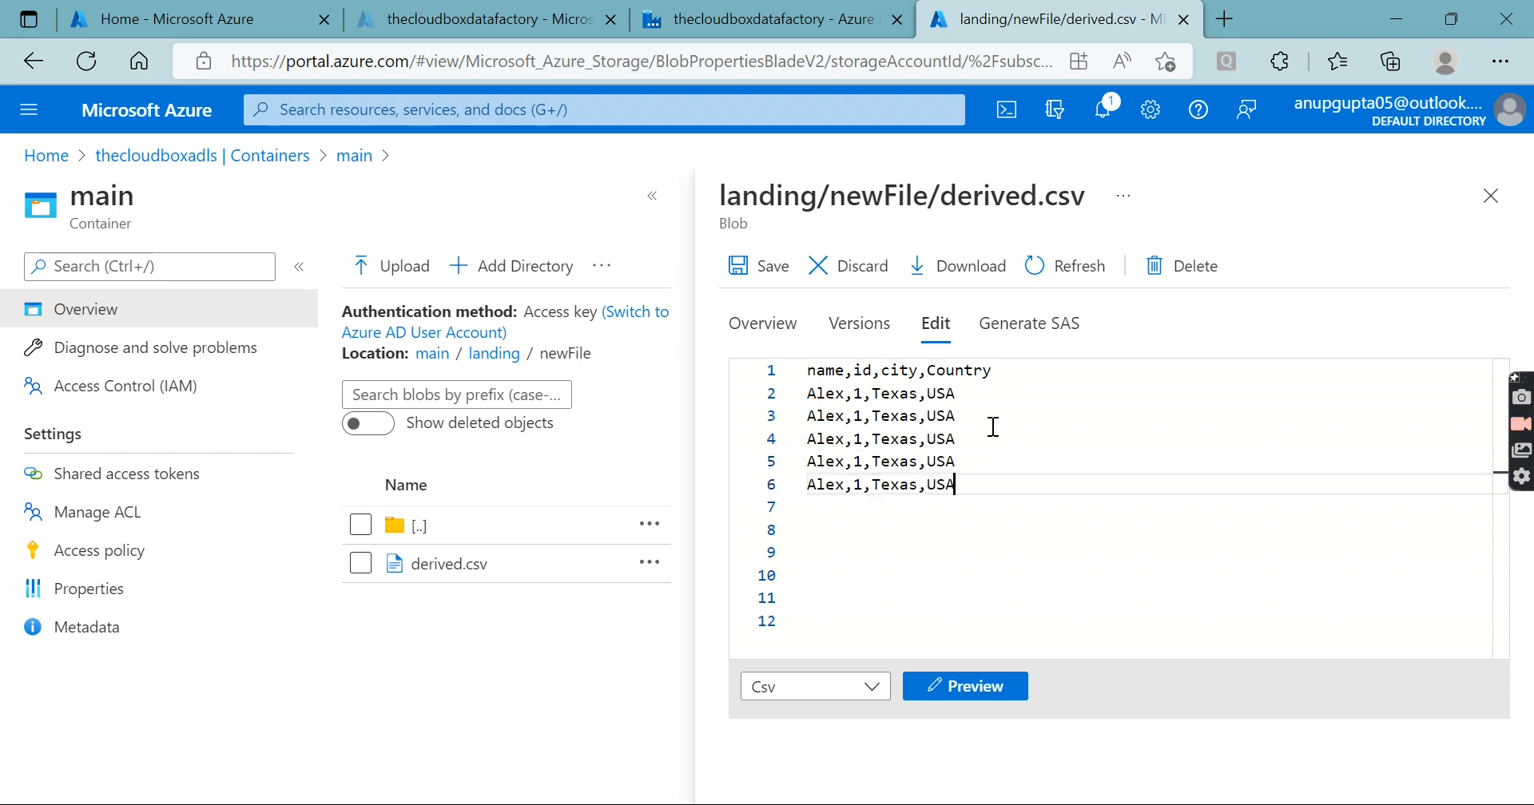
pyautogui.press('Return')
pyautogui.hotkey('ctrl', 'v')
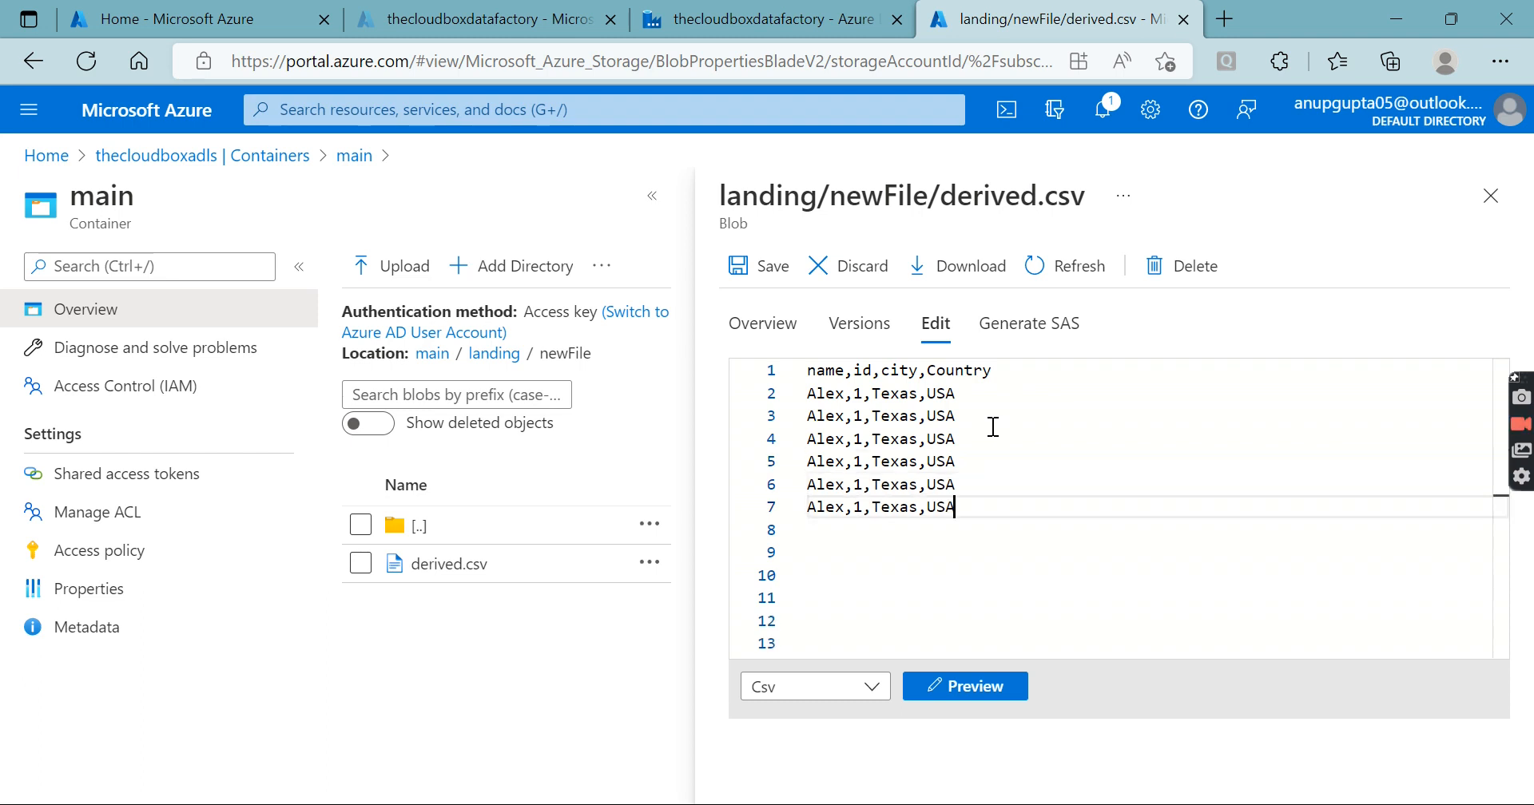
pyautogui.moveTo(951, 501); pyautogui.dragTo(795, 515)
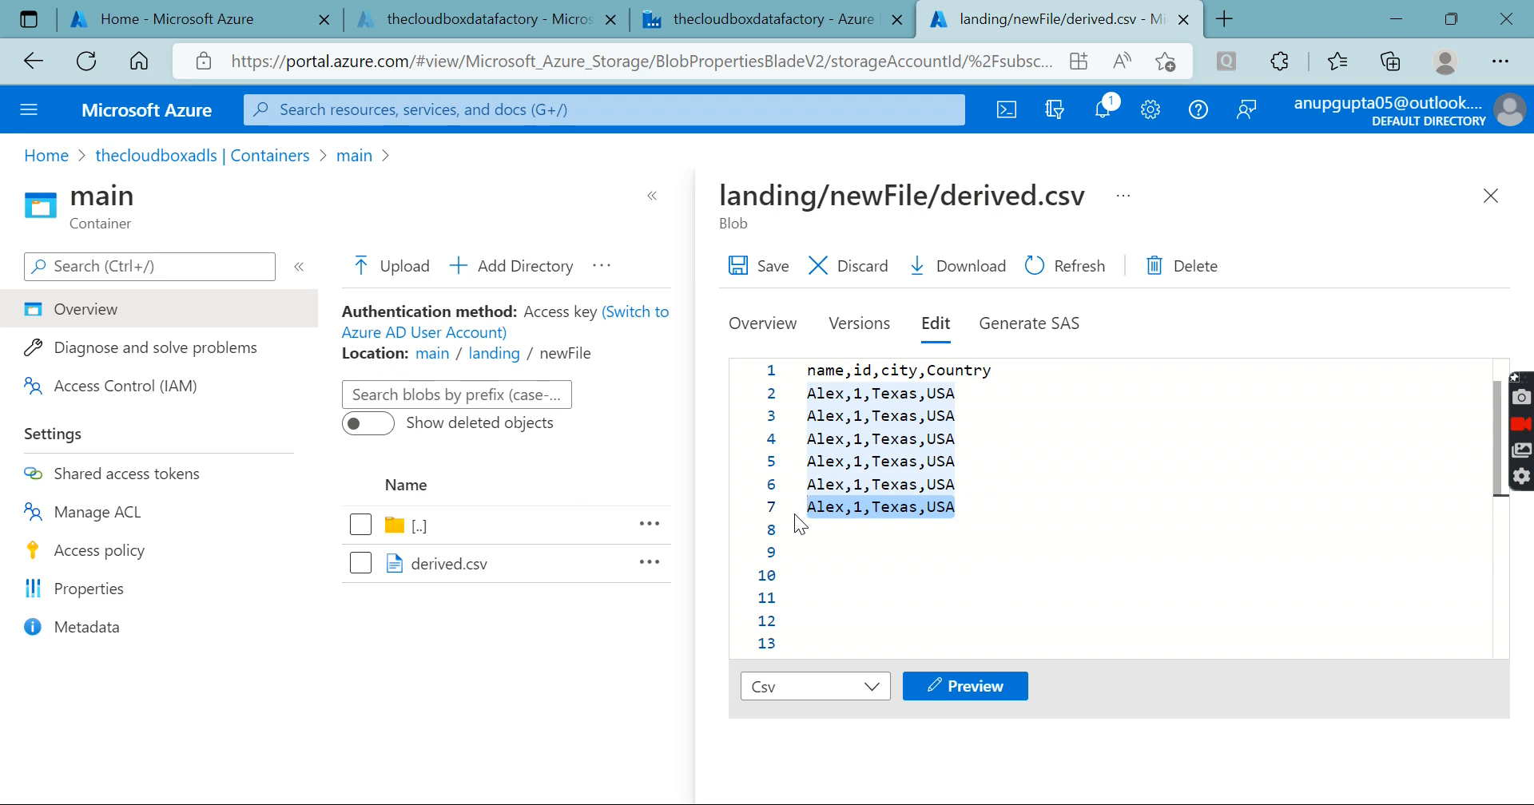
pyautogui.press('BackSpace')
pyautogui.click(975, 519)
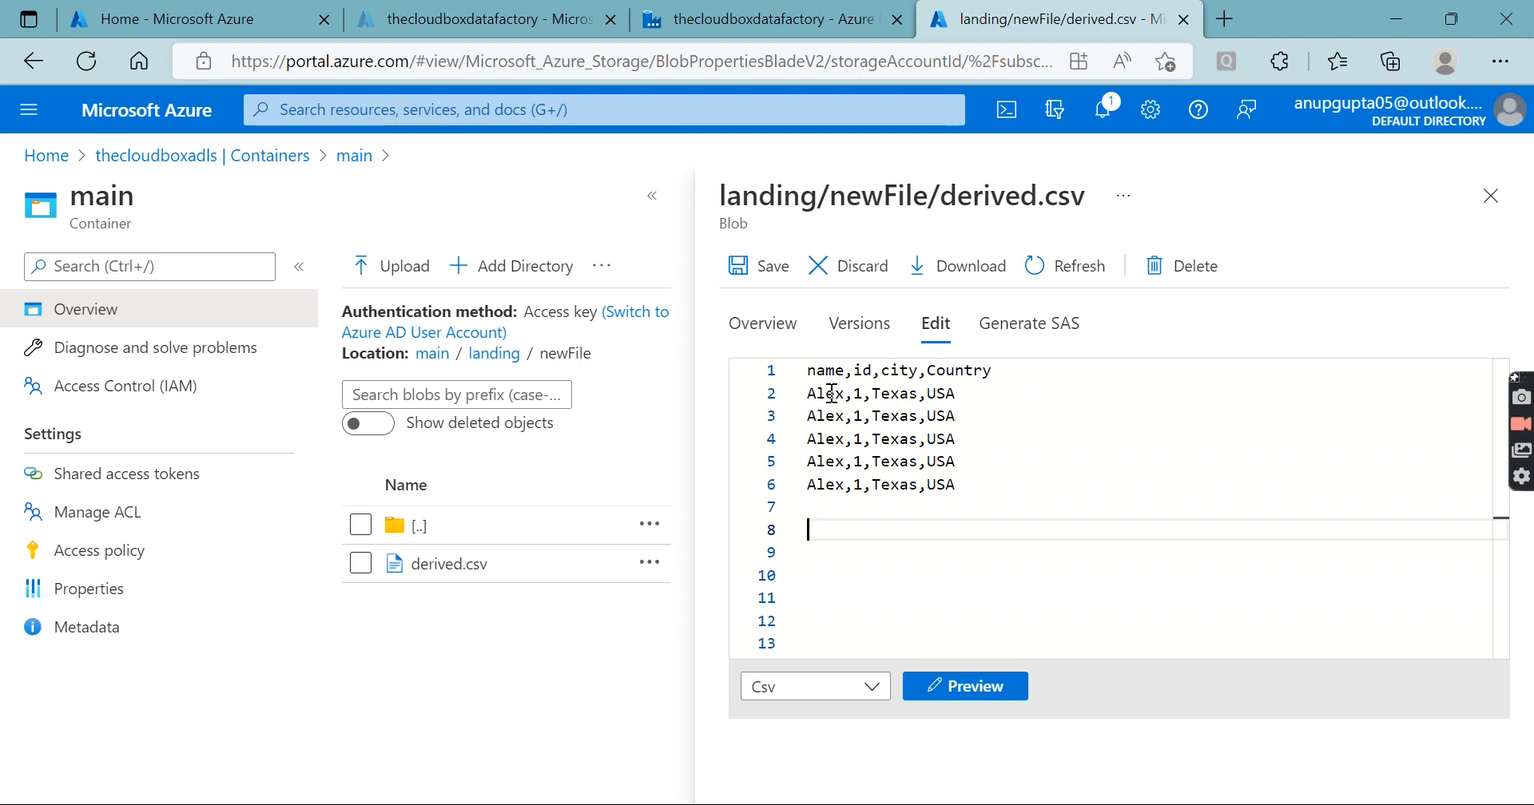
# Step: Set the city of the second record in derived.csv to NewJersy
pyautogui.doubleClick(894, 416)
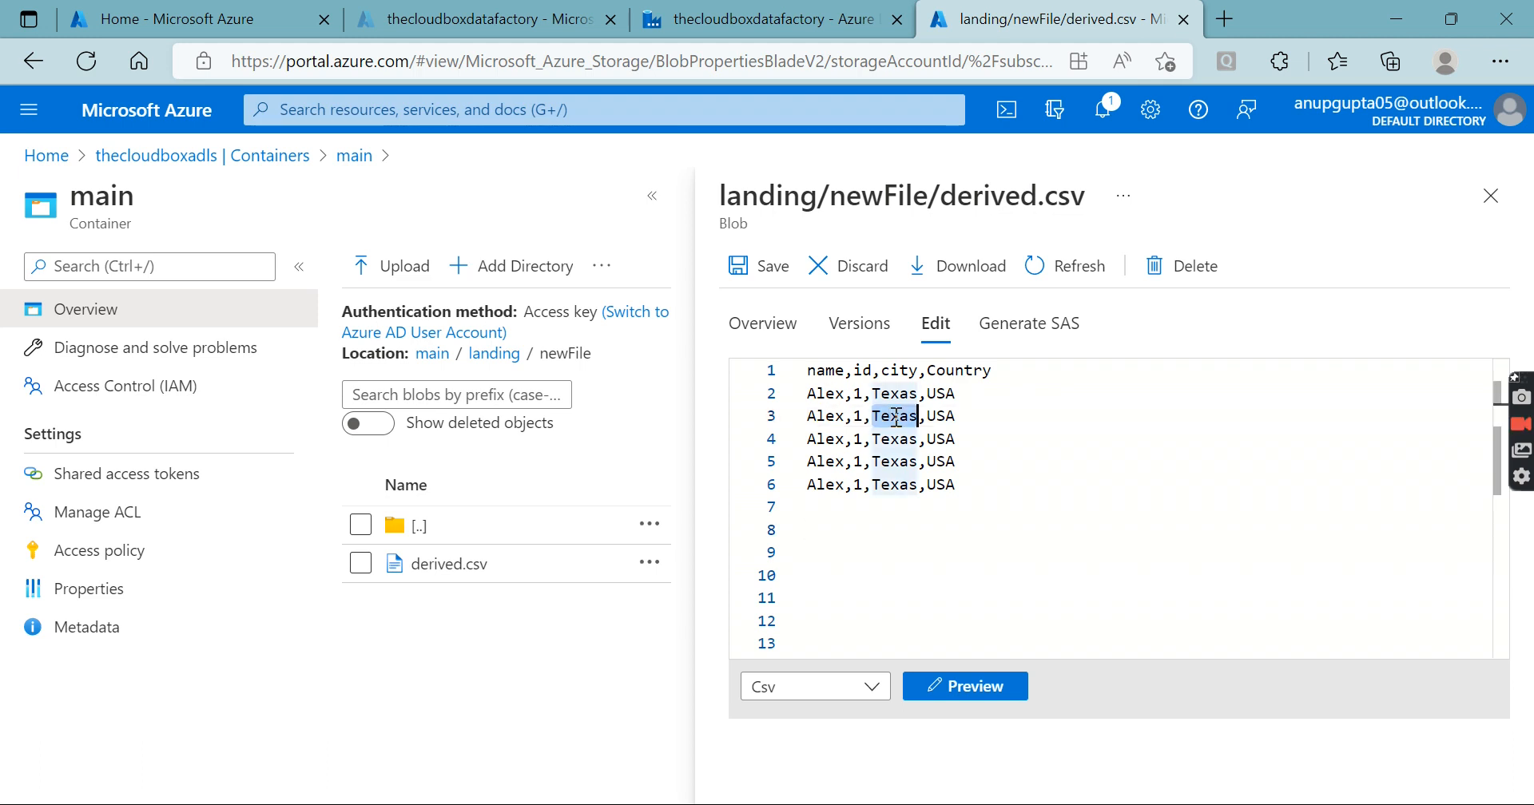
pyautogui.write('NewJErsy')
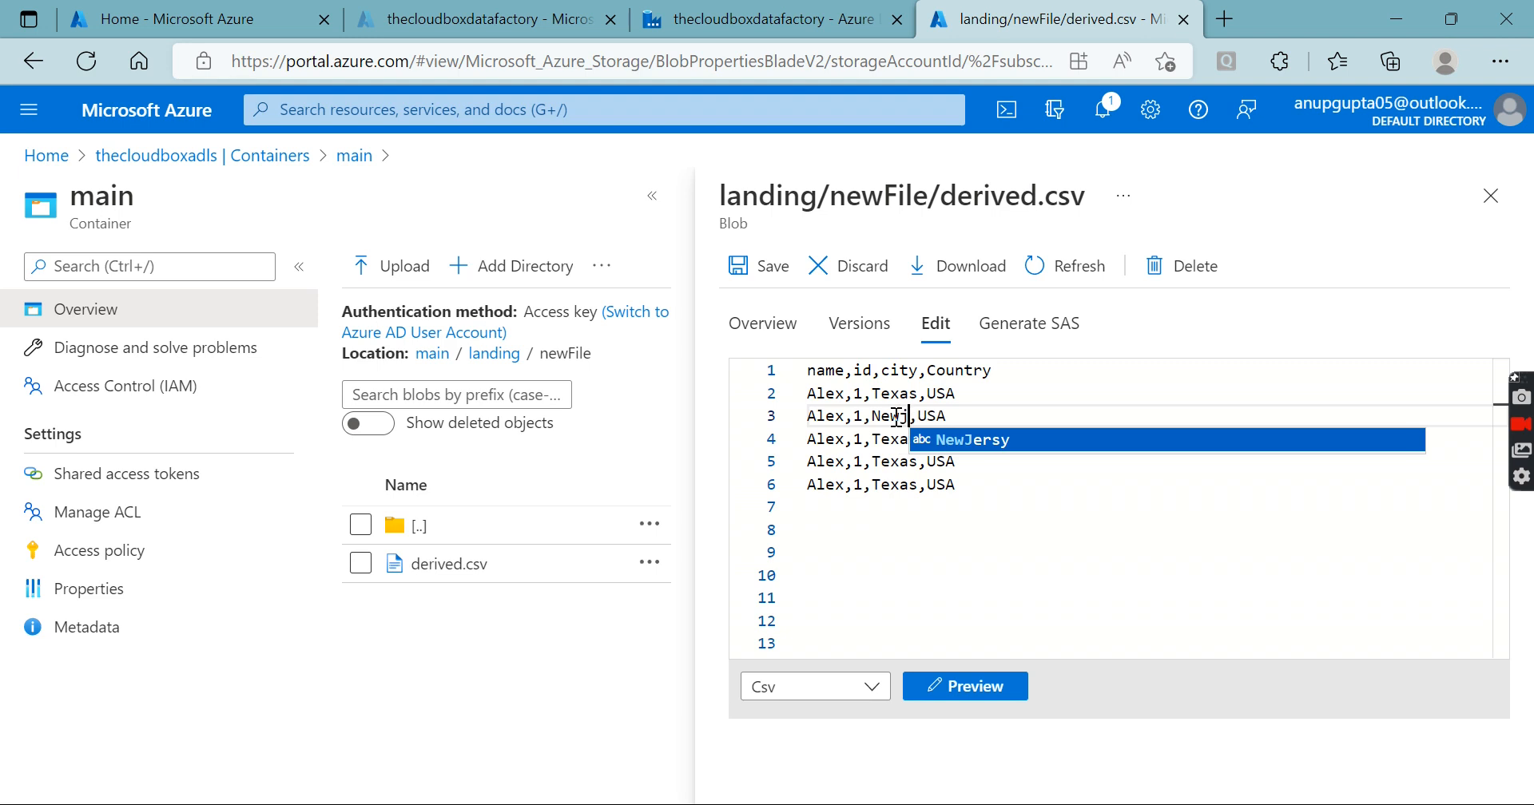
pyautogui.click(986, 434)
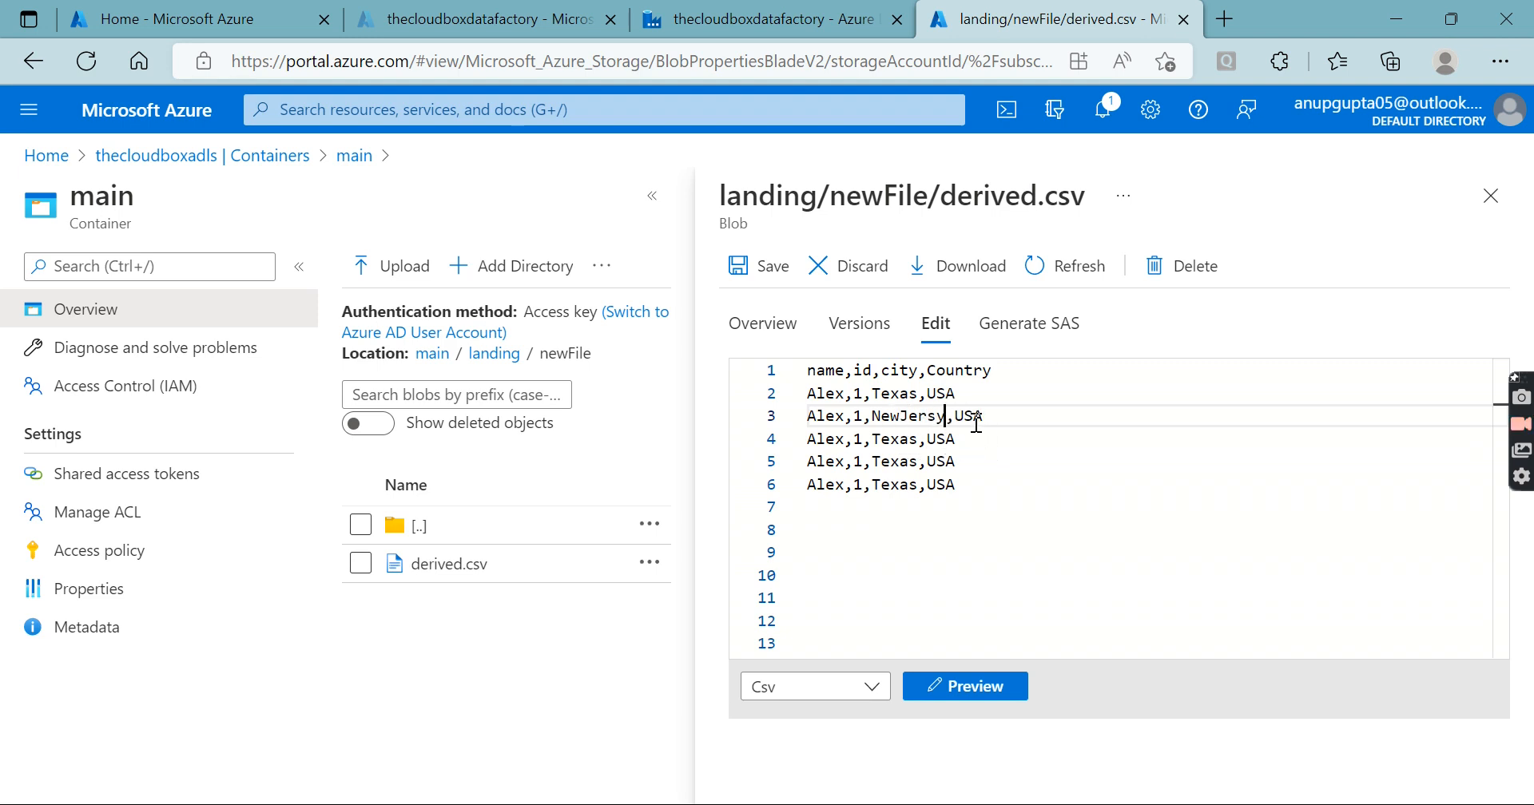
# Step: Replace the name in the third record of derived.csv with a different one and set the fourth record's Country to UK
pyautogui.doubleClick(829, 438)
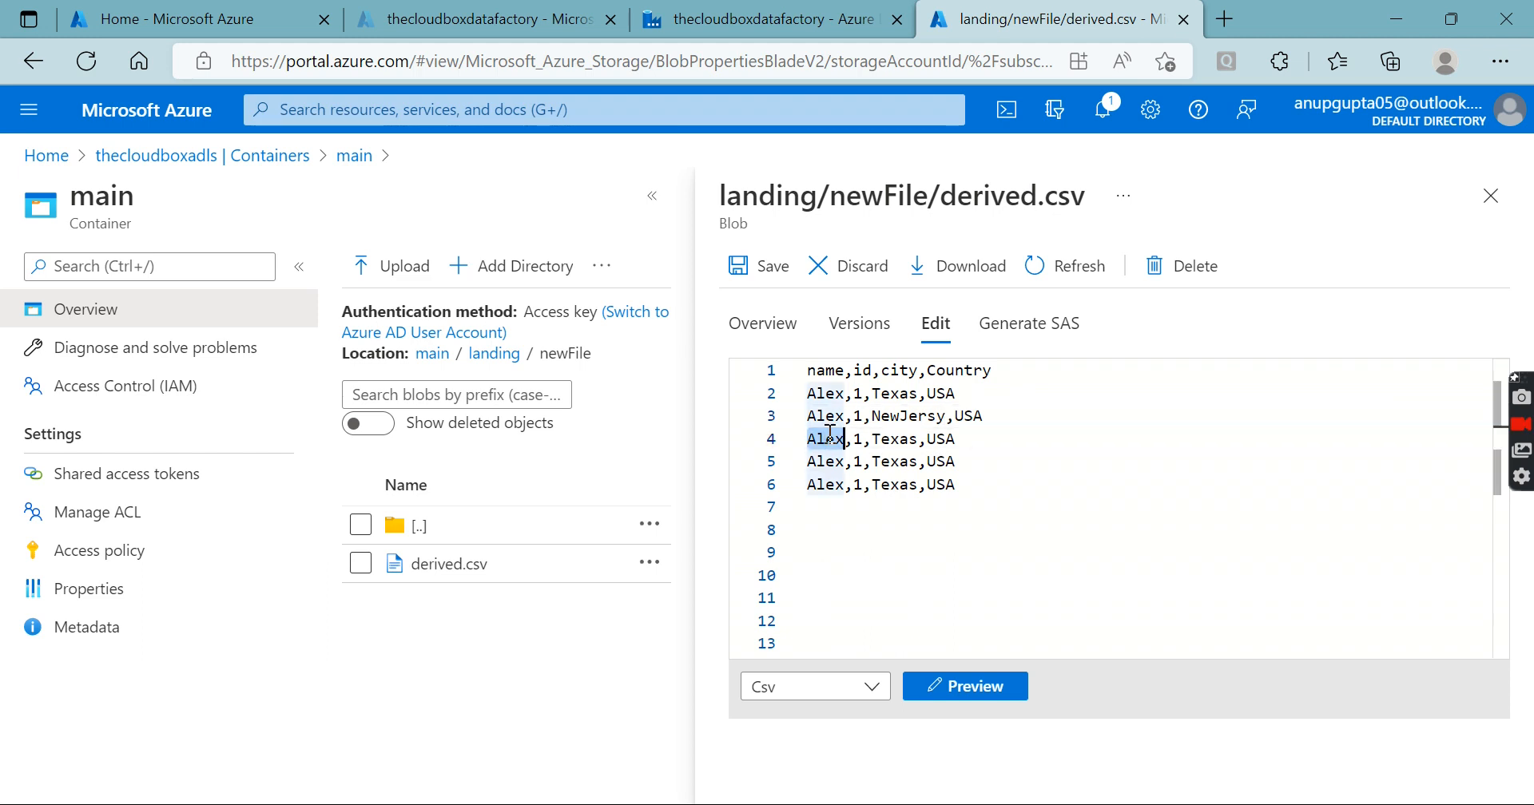
pyautogui.write('Adam')
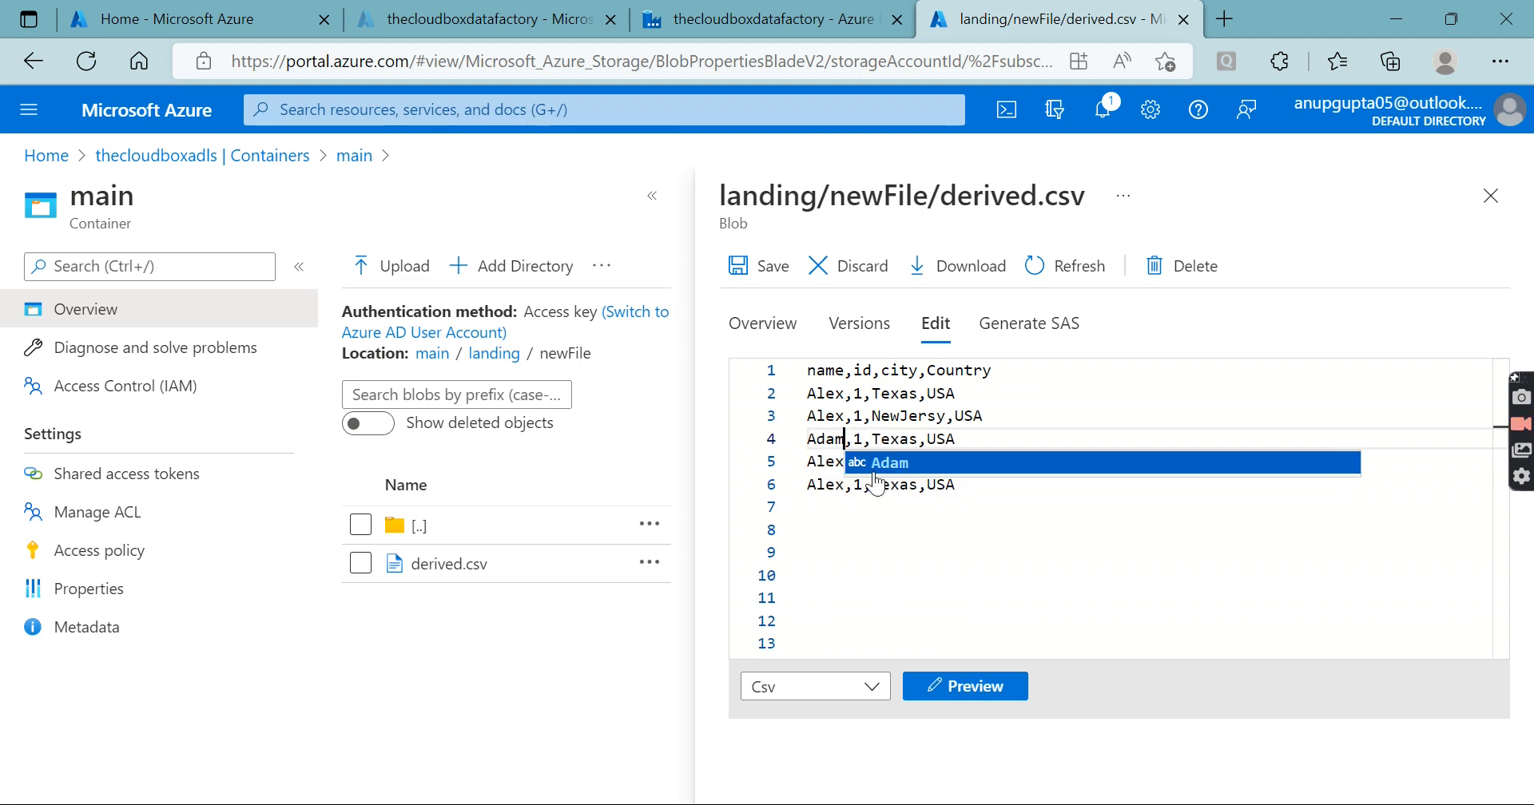
pyautogui.press('Escape')
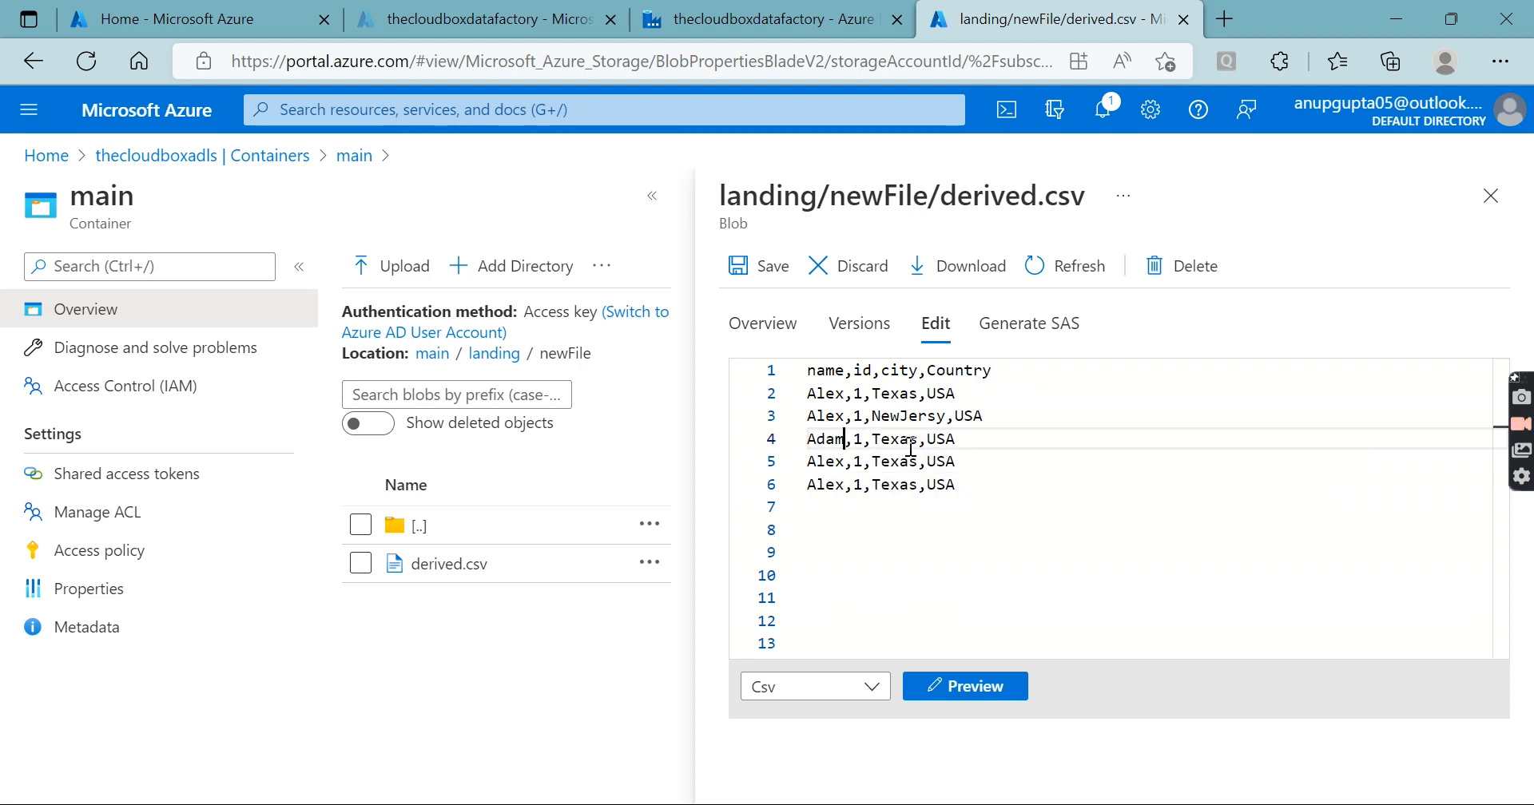
pyautogui.doubleClick(937, 463)
pyautogui.write('UK')
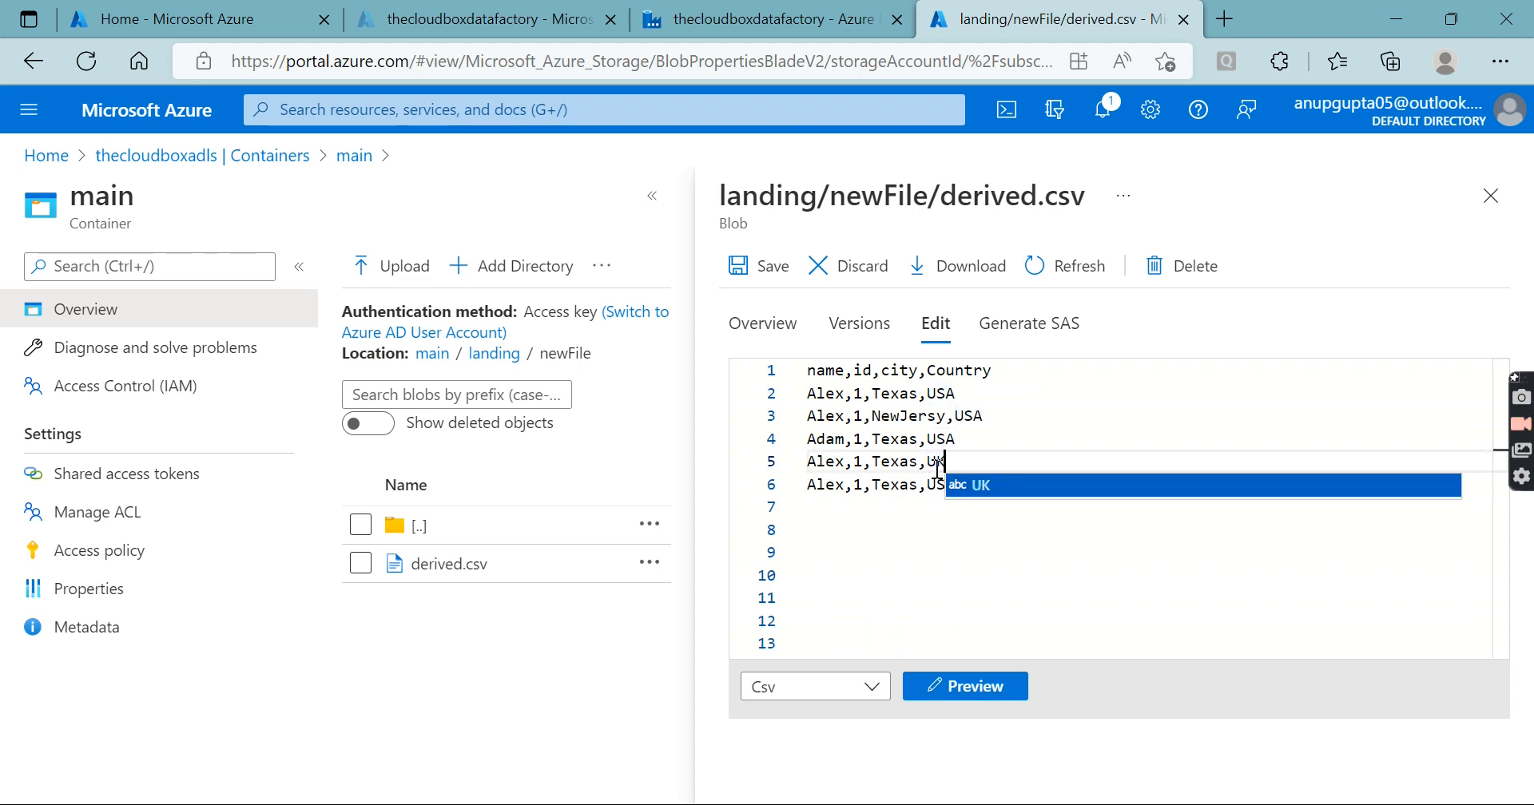
pyautogui.click(985, 492)
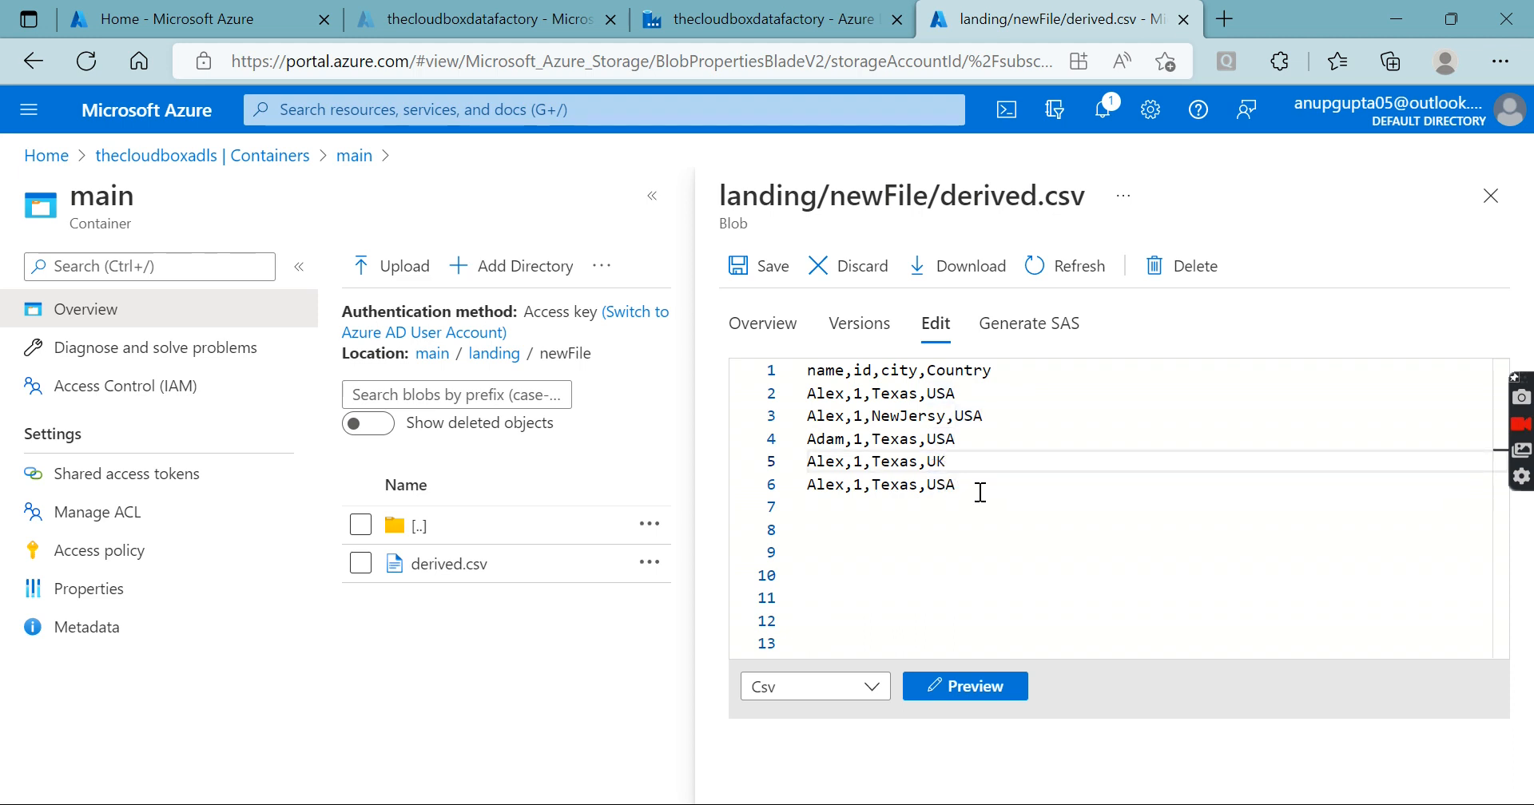
pyautogui.moveTo(984, 492); pyautogui.dragTo(807, 485)
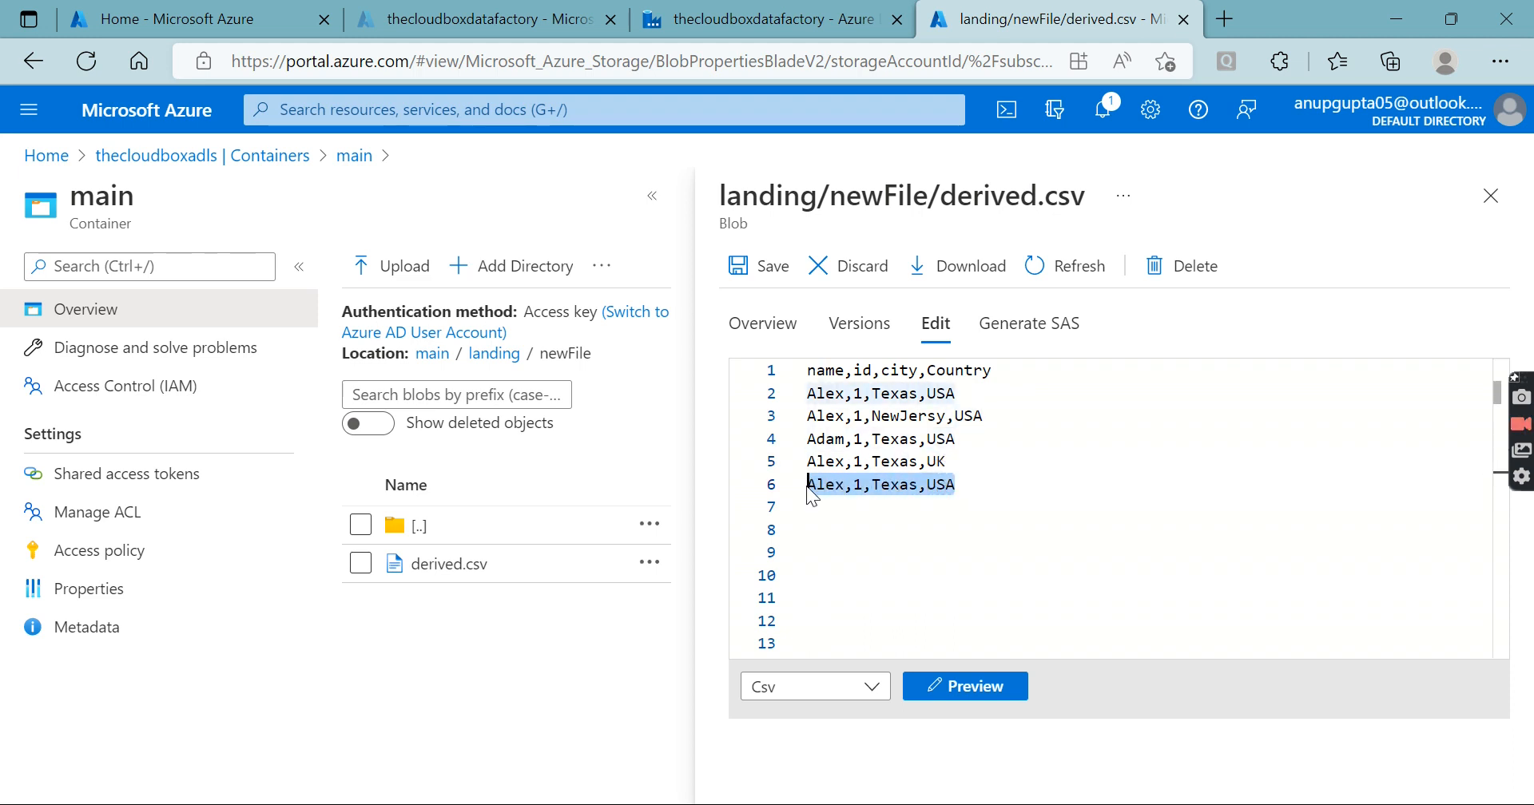
pyautogui.click(849, 506)
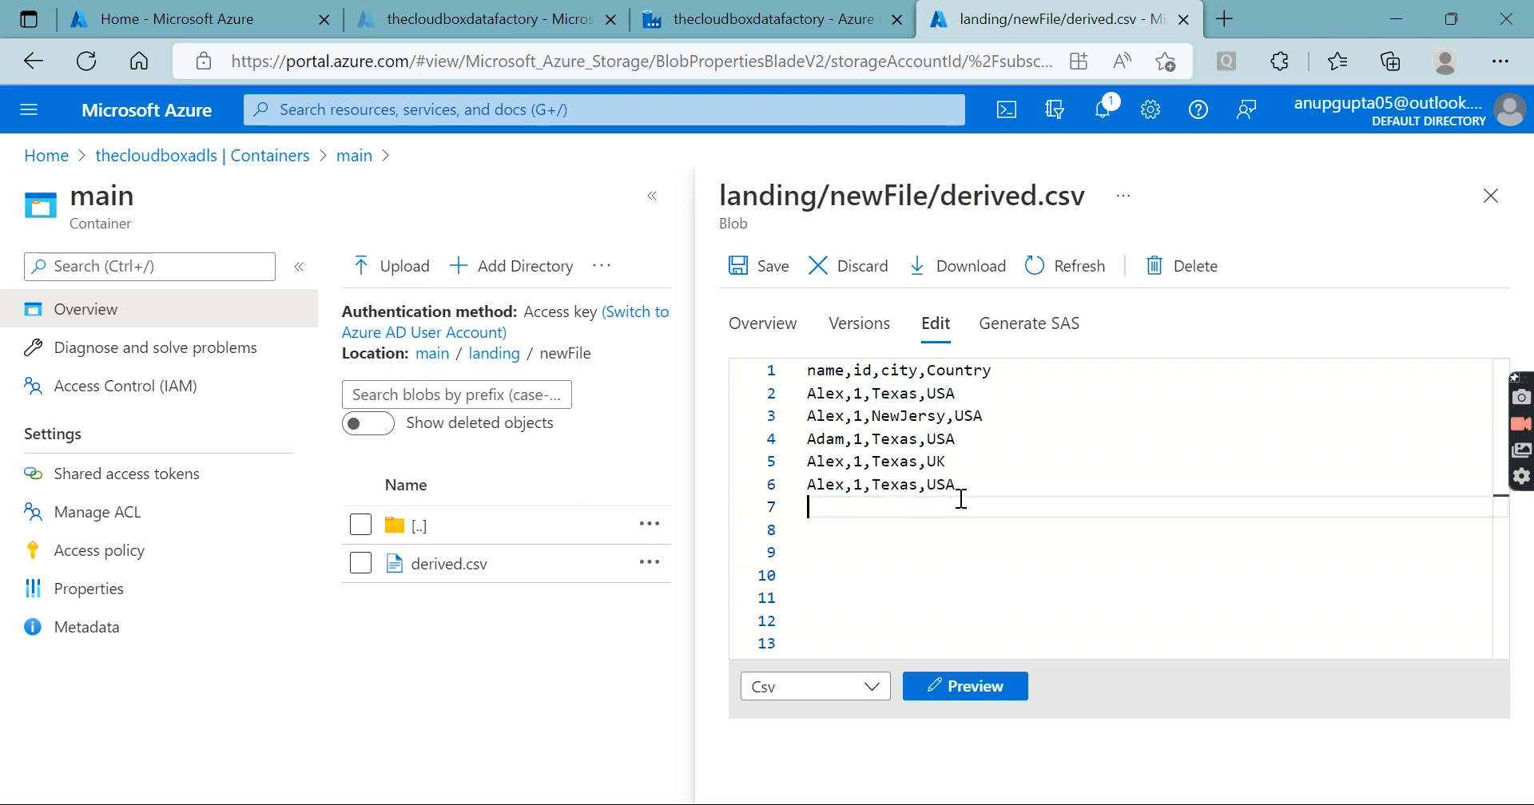
# Step: Set the fourth record's id to 2 and save derived.csv
pyautogui.click(862, 464)
pyautogui.press('BackSpace')
pyautogui.write('2')
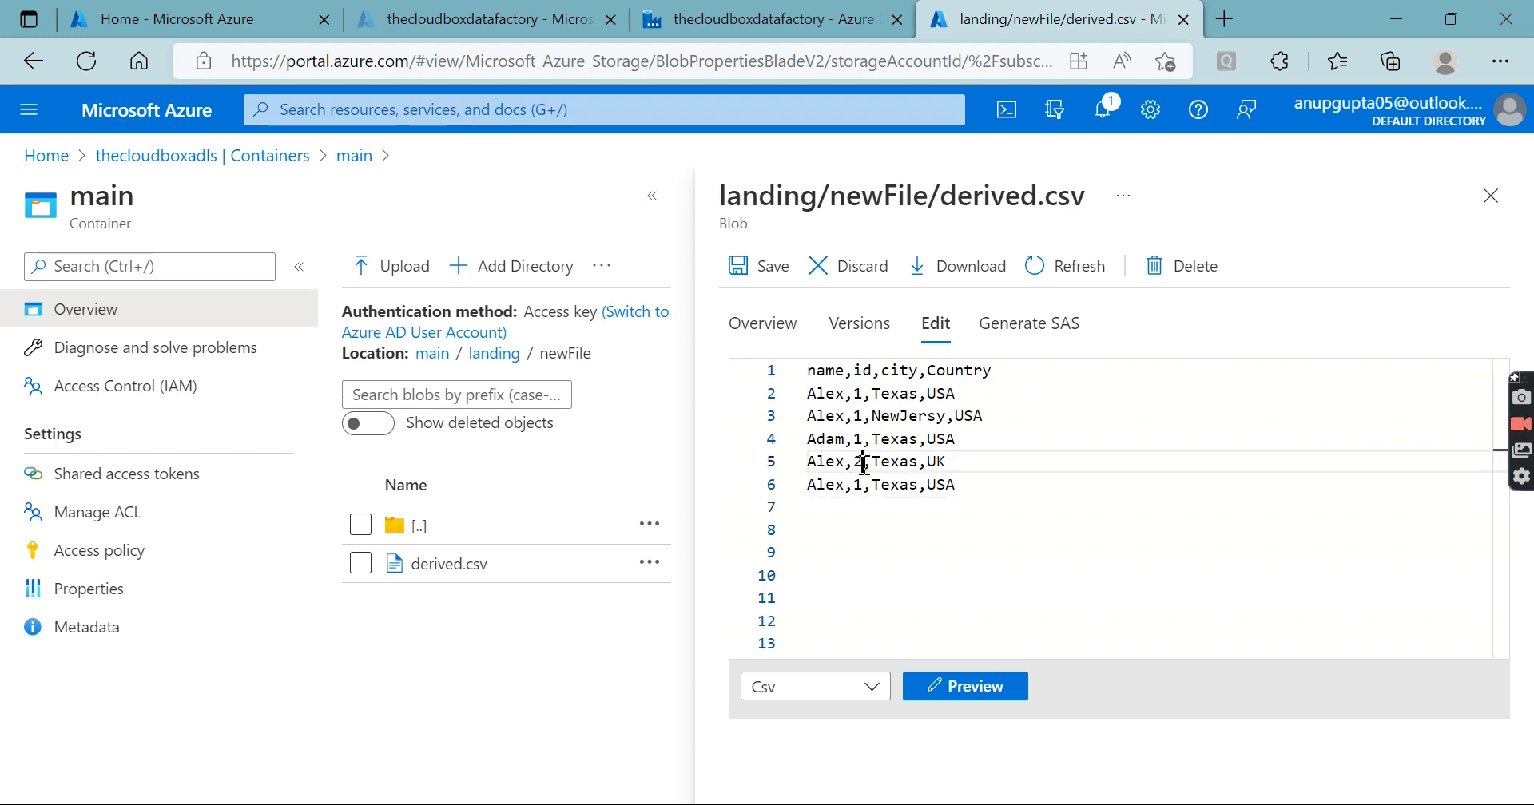
pyautogui.click(995, 480)
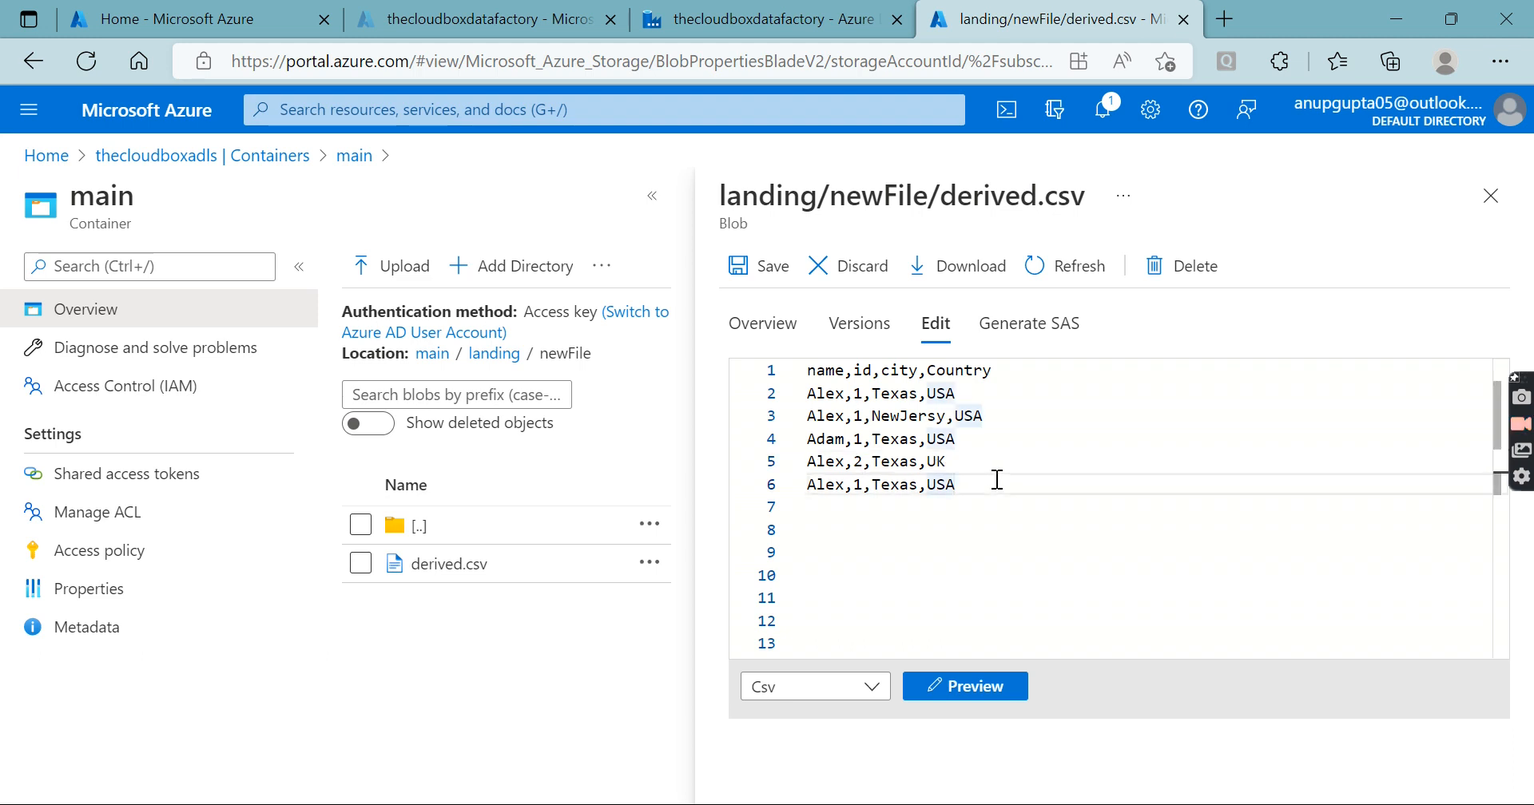
pyautogui.moveTo(951, 482); pyautogui.dragTo(813, 468)
pyautogui.doubleClick(831, 482)
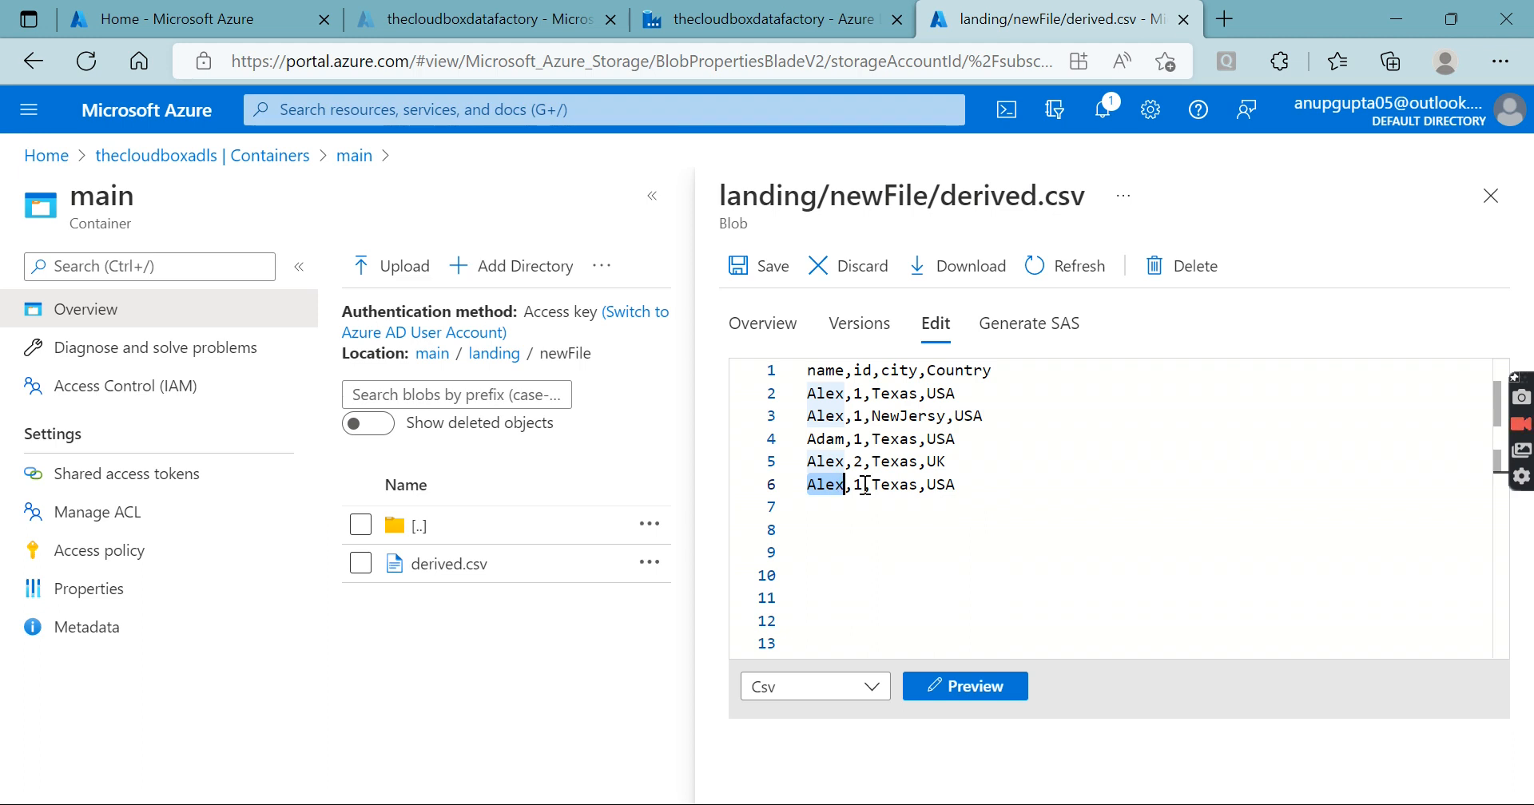
pyautogui.click(767, 266)
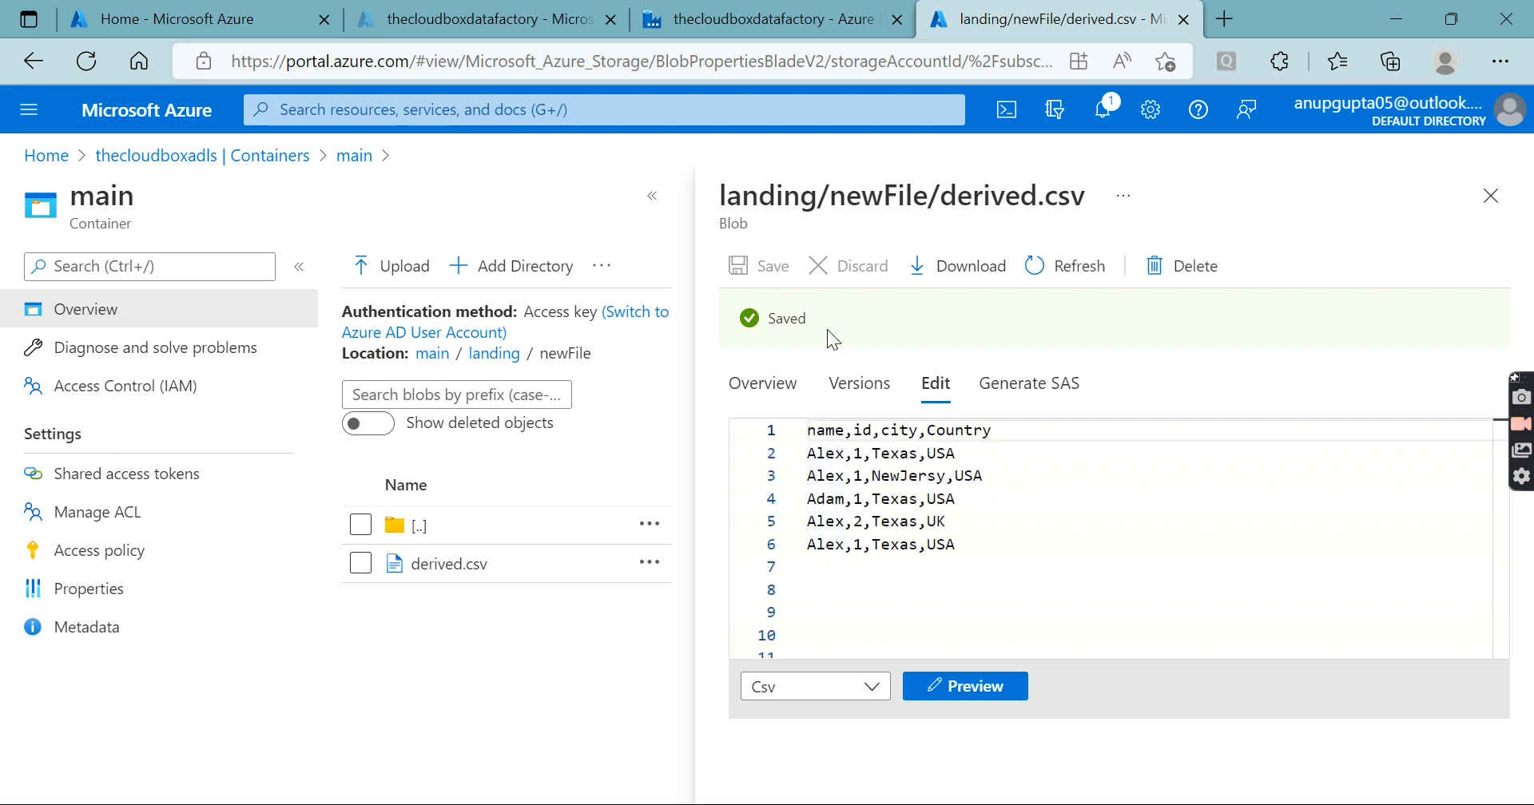
# Step: Switch to Azure Data Factory and import the projection of source1 in dataflow1 again
pyautogui.click(755, 23)
pyautogui.click(504, 348)
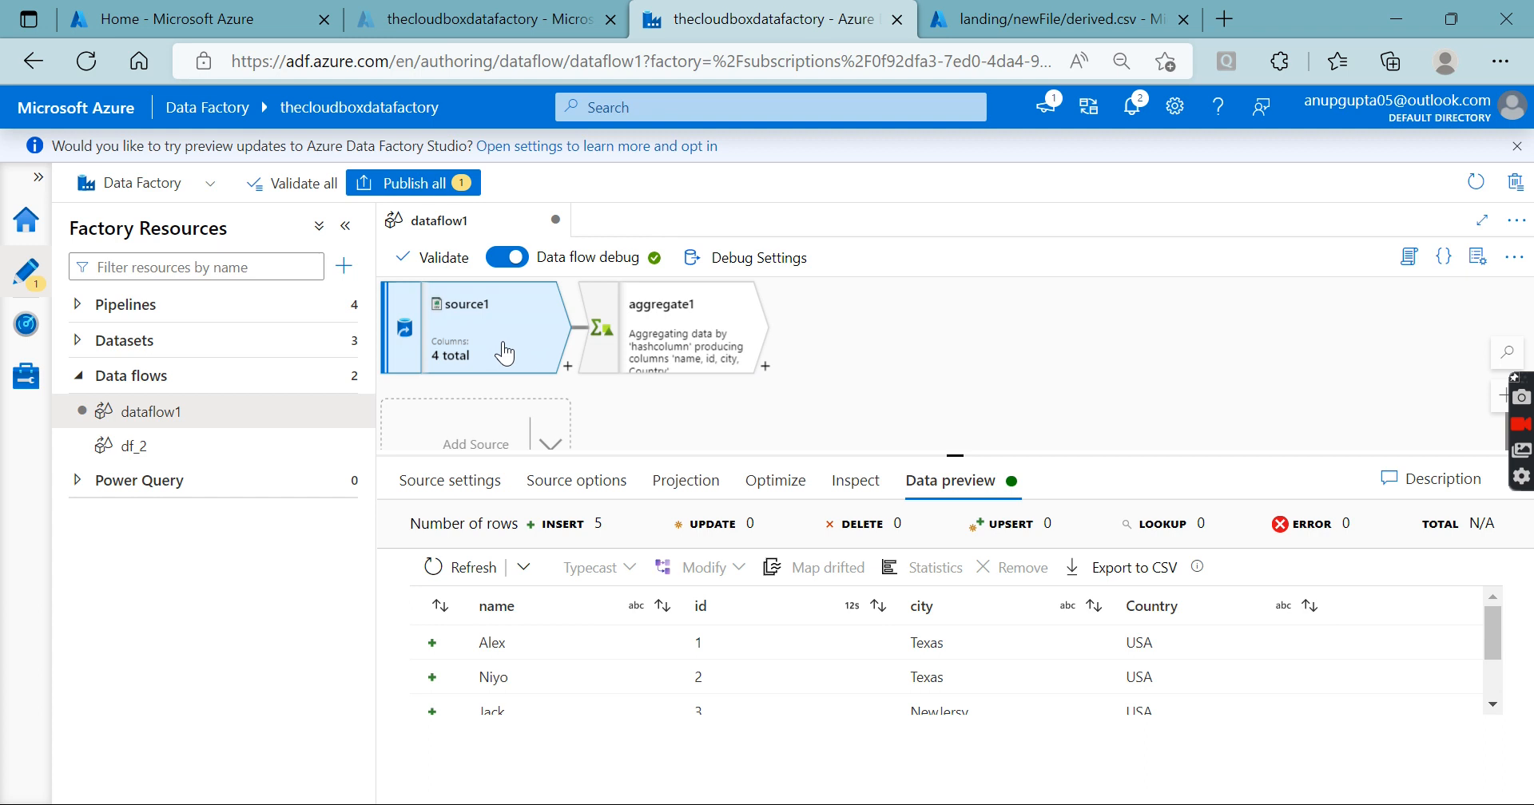
pyautogui.click(686, 489)
pyautogui.click(782, 533)
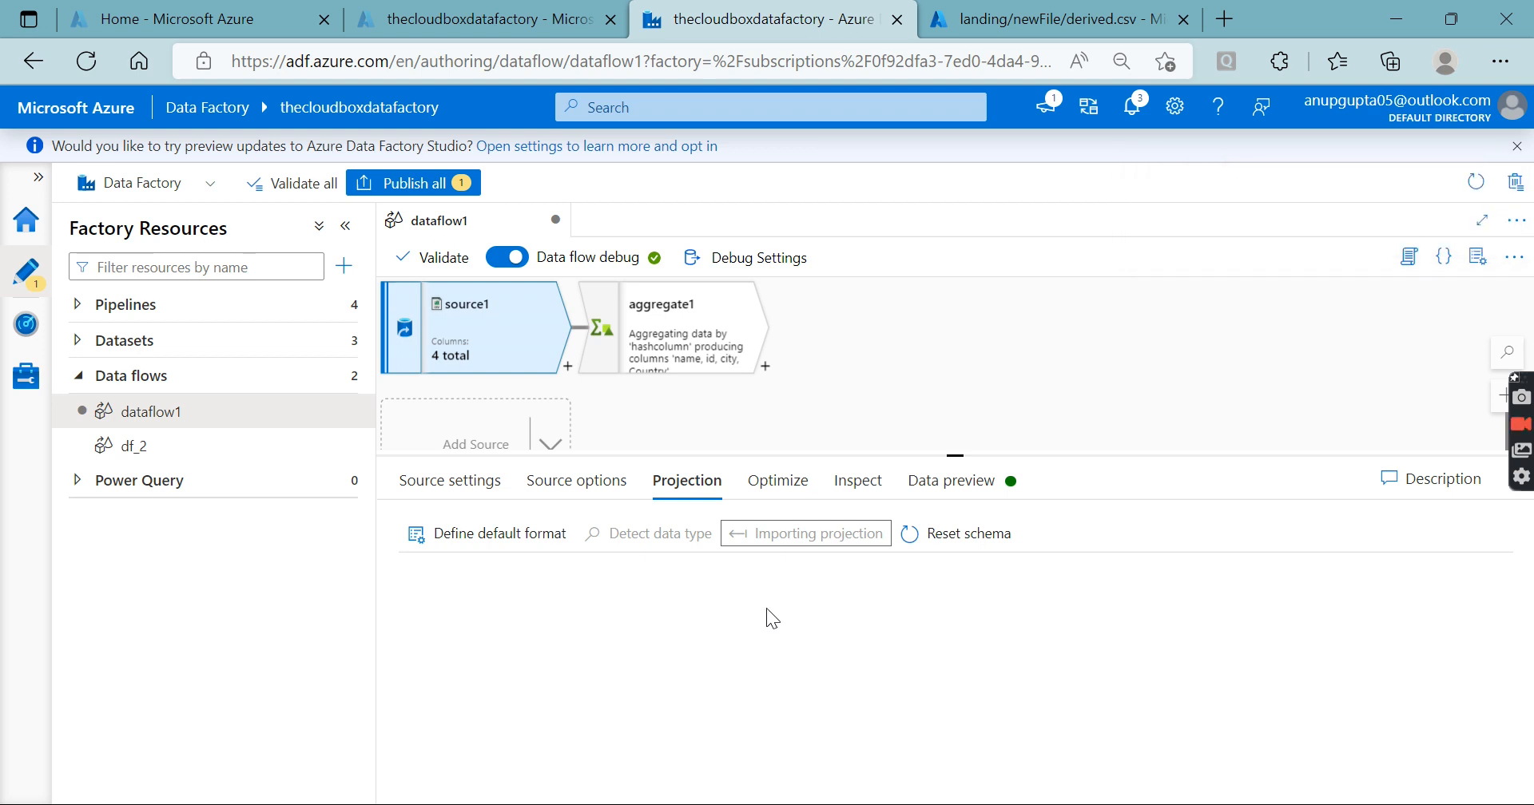
# Step: Add city and name to aggregate1's hashcolumn group-by expression, making it sha2(256, id,Country,city,name), and save it
pyautogui.click(670, 337)
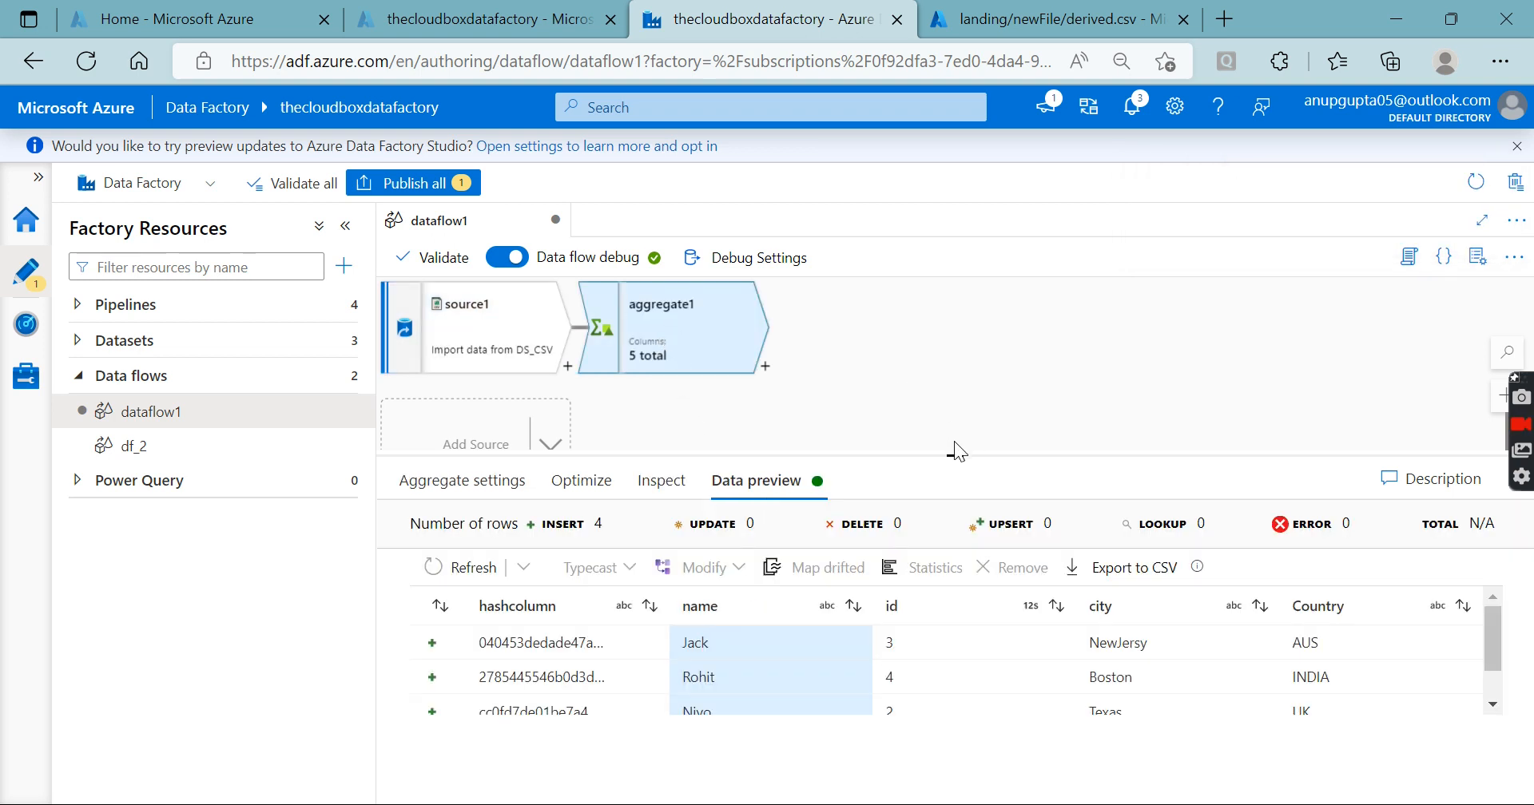
pyautogui.moveTo(955, 453); pyautogui.dragTo(940, 341)
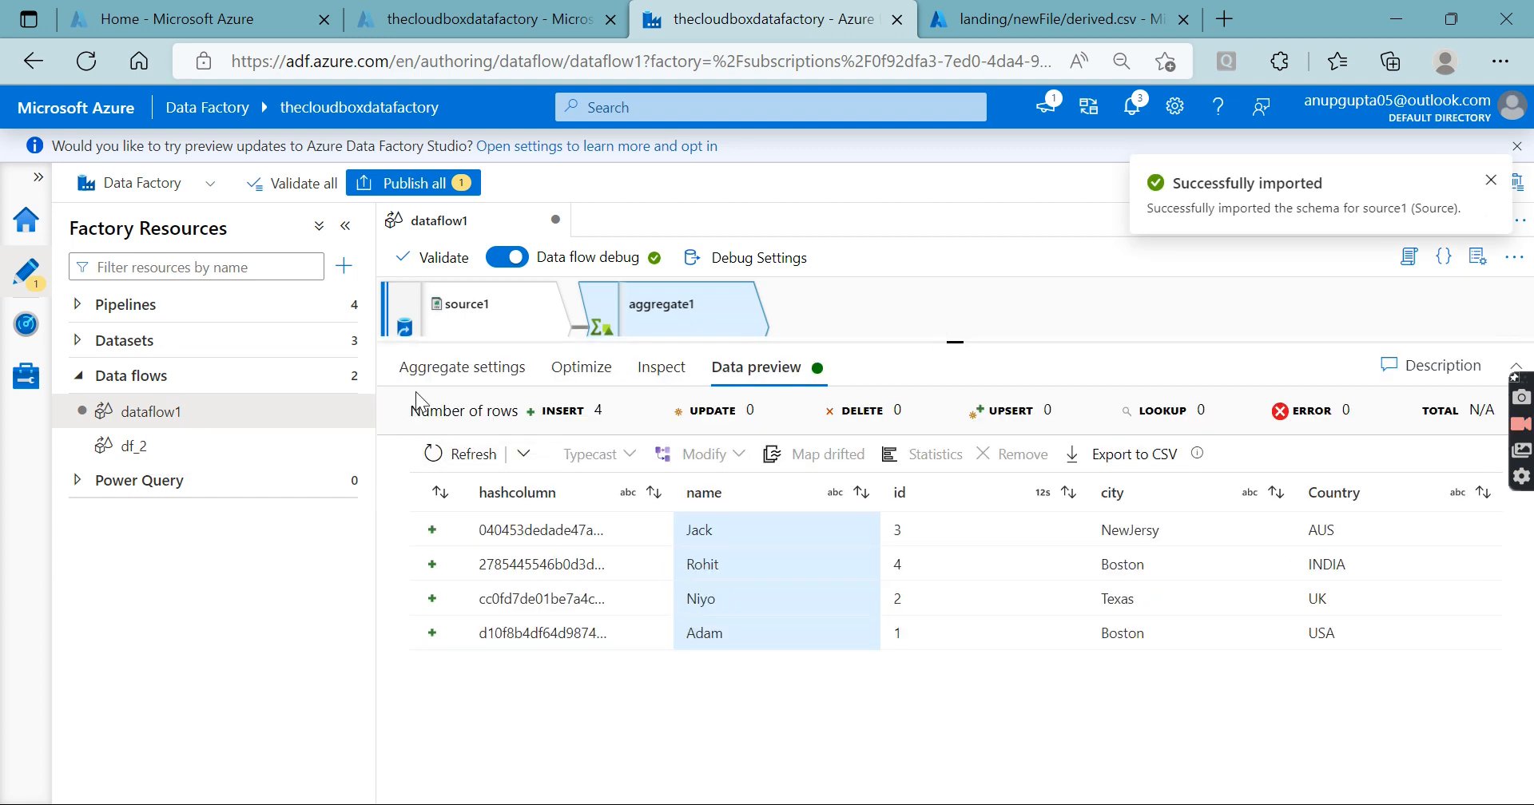
pyautogui.click(427, 367)
pyautogui.click(576, 603)
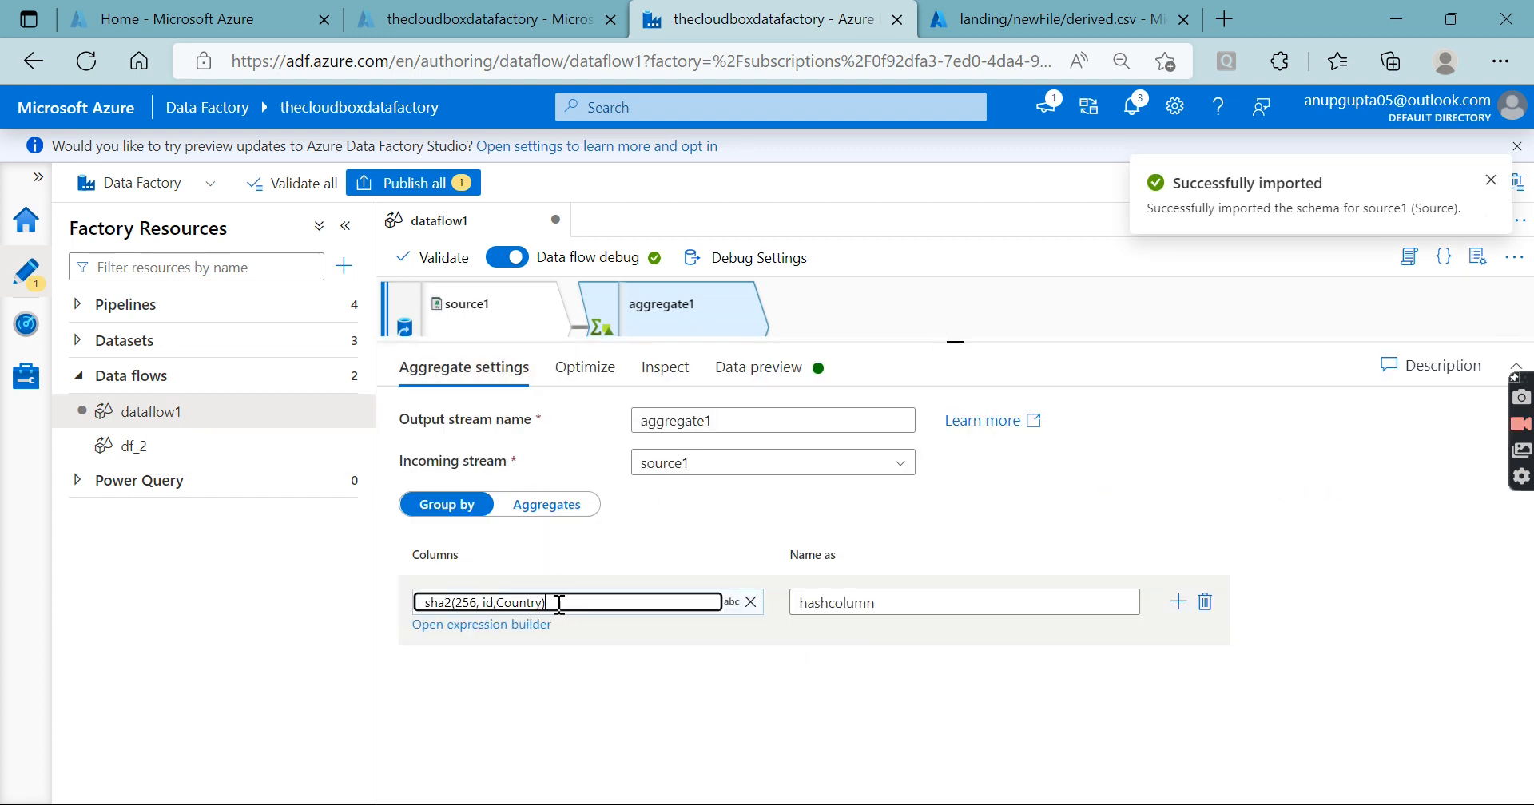
pyautogui.click(519, 624)
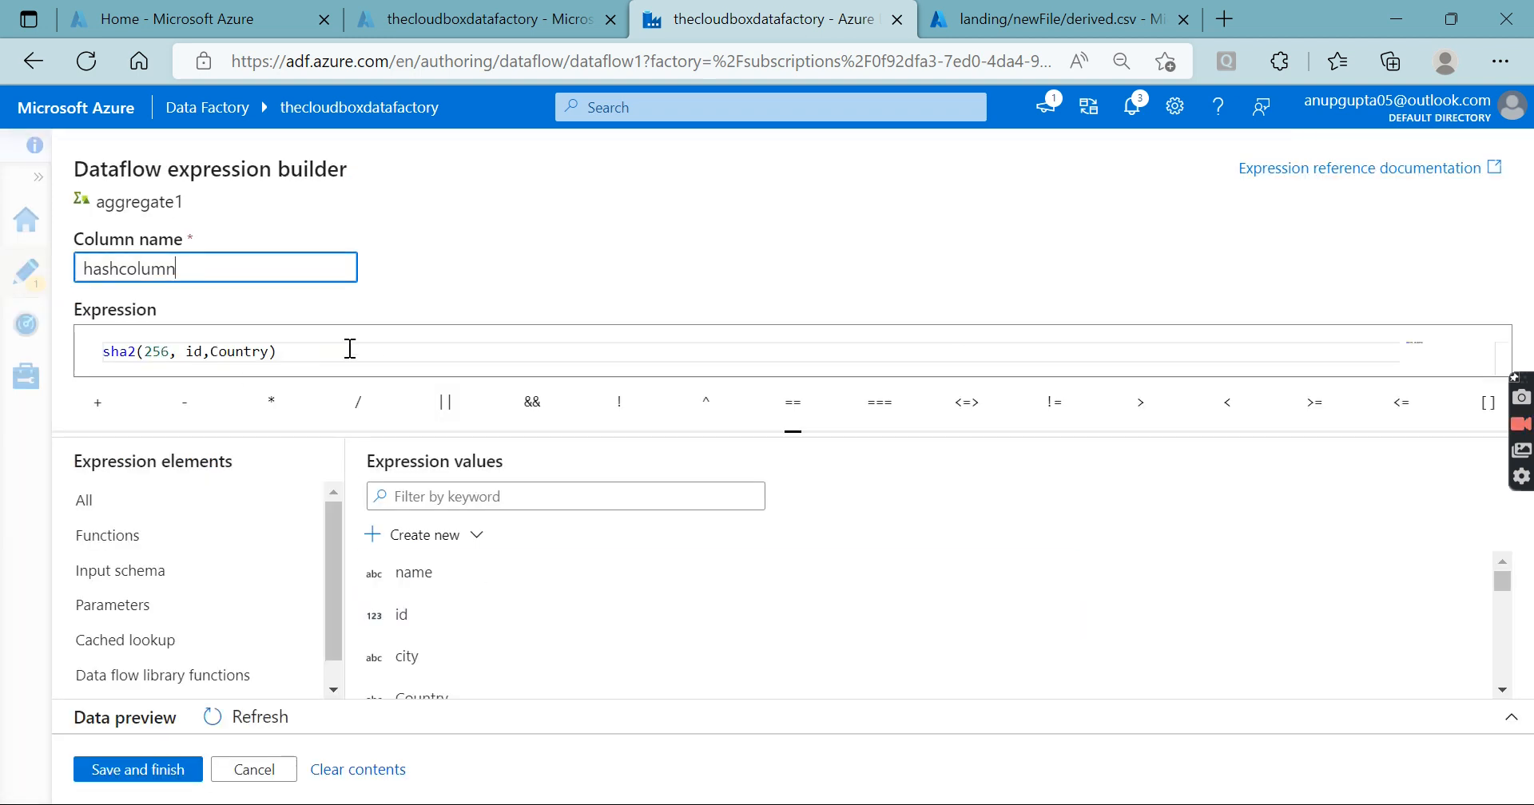
pyautogui.click(270, 351)
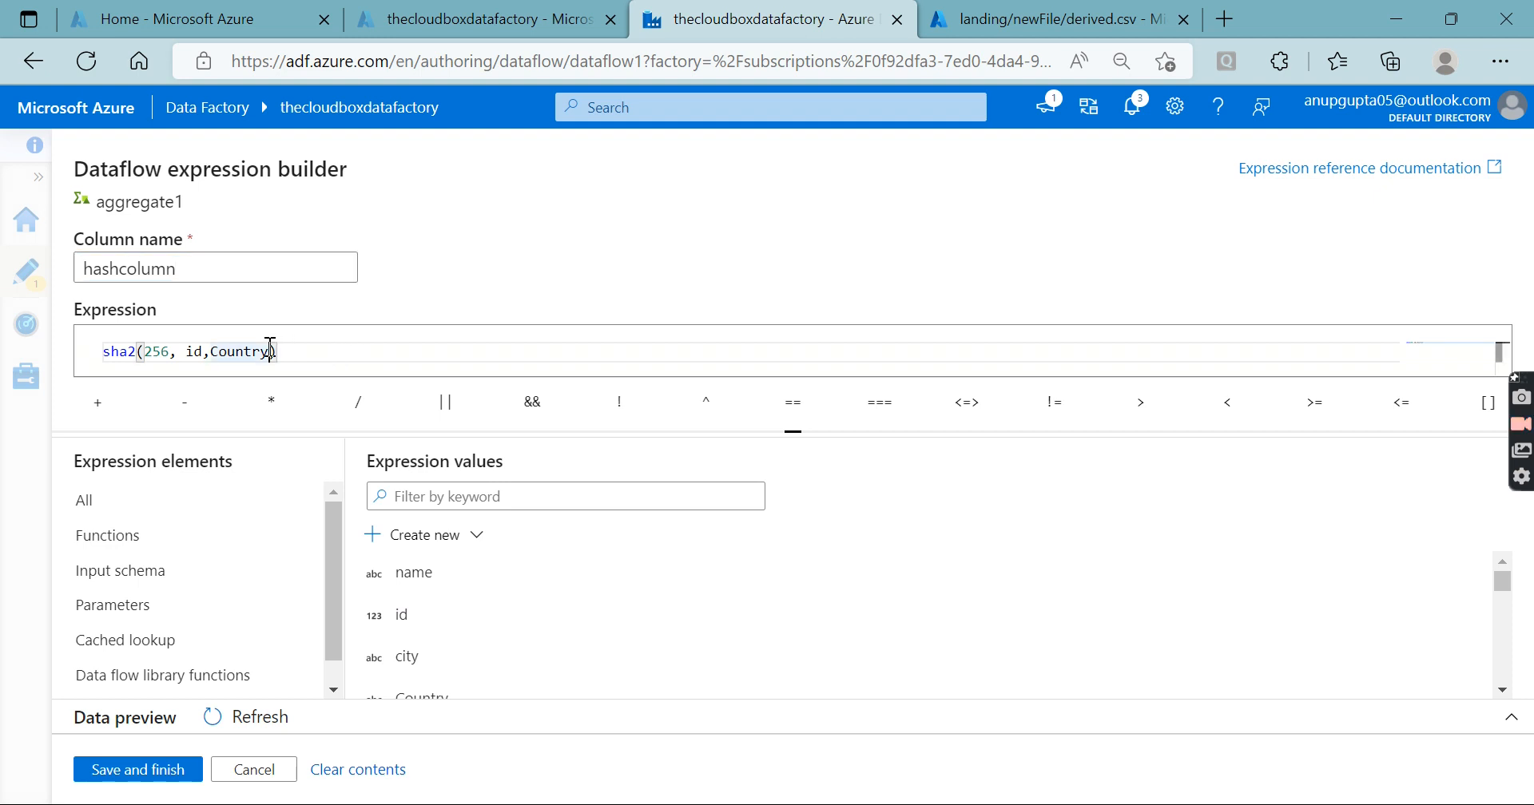
pyautogui.write(',')
pyautogui.click(416, 656)
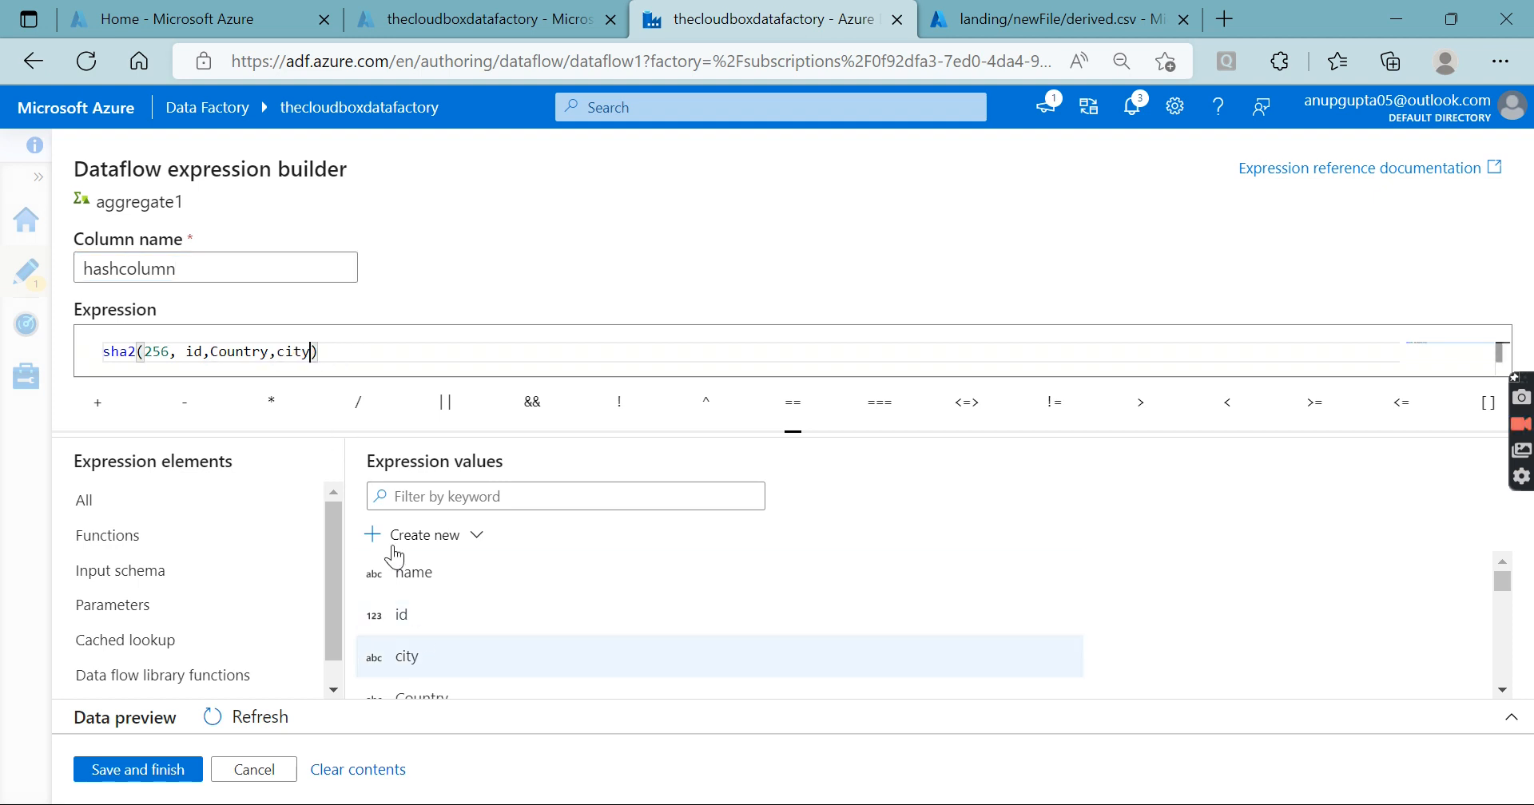
pyautogui.write(',')
pyautogui.scroll(-1, 448, 615)
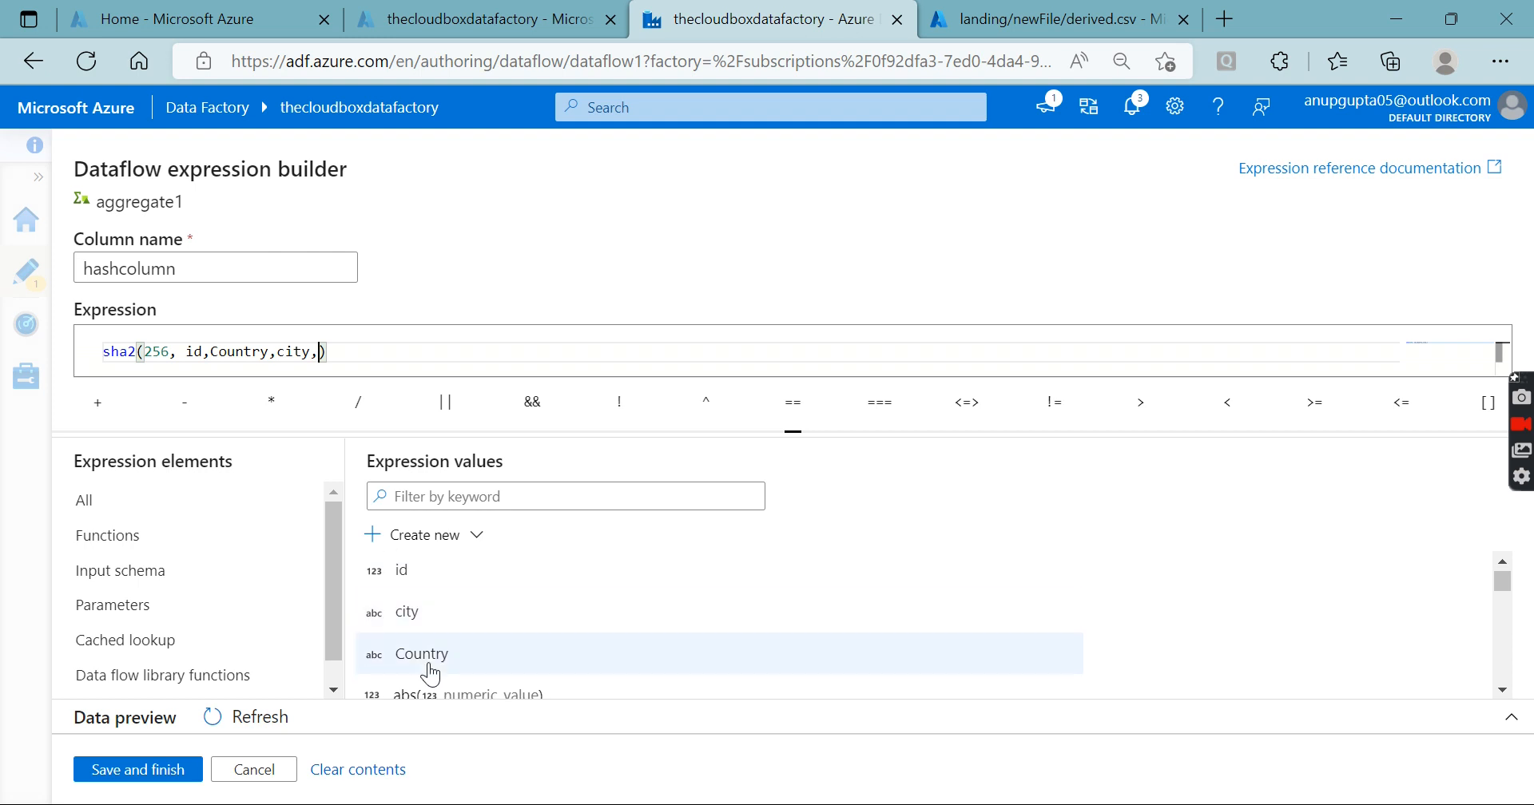
pyautogui.scroll(2, 424, 631)
pyautogui.click(414, 575)
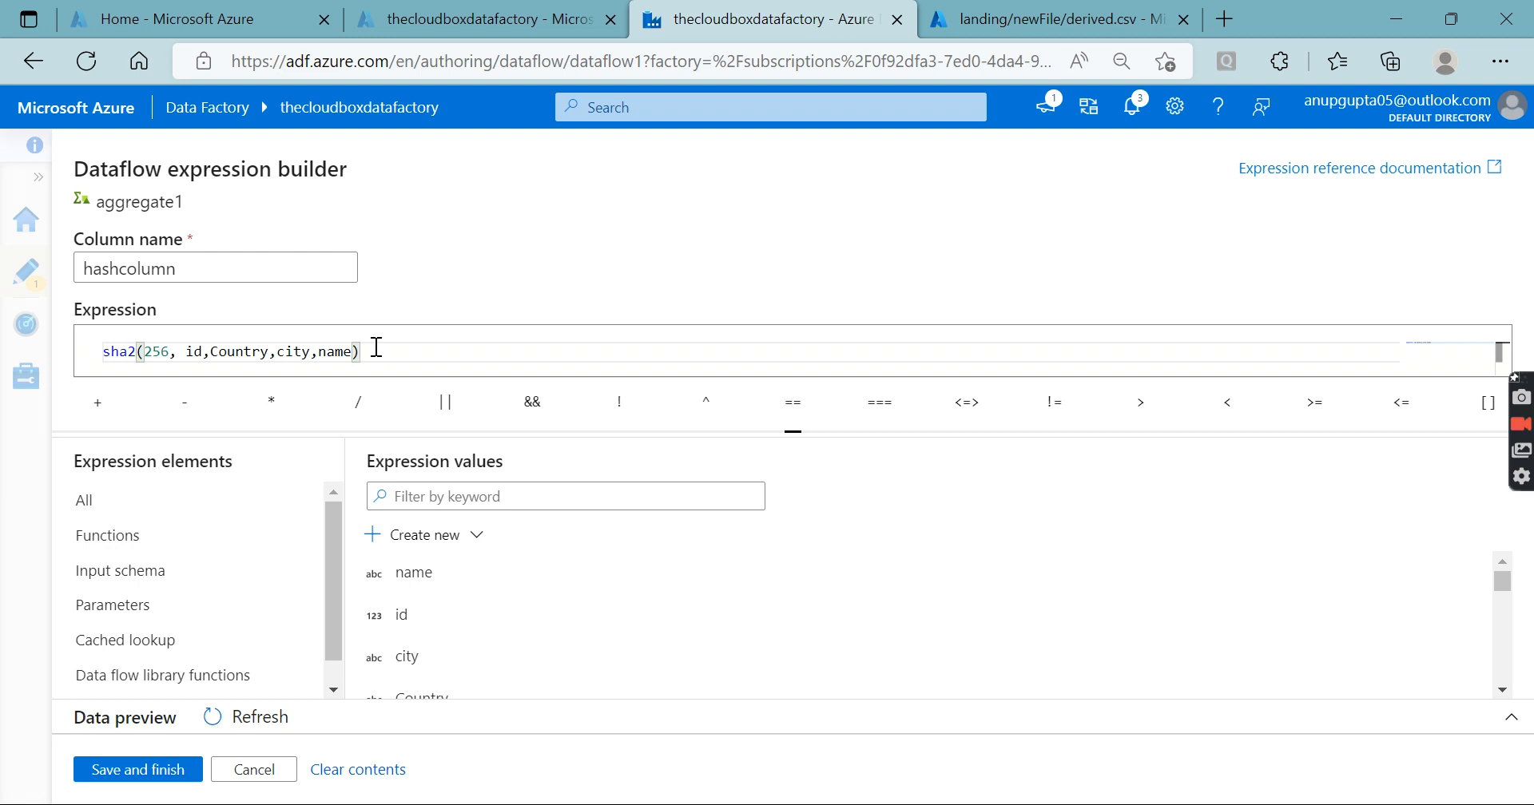
pyautogui.click(162, 772)
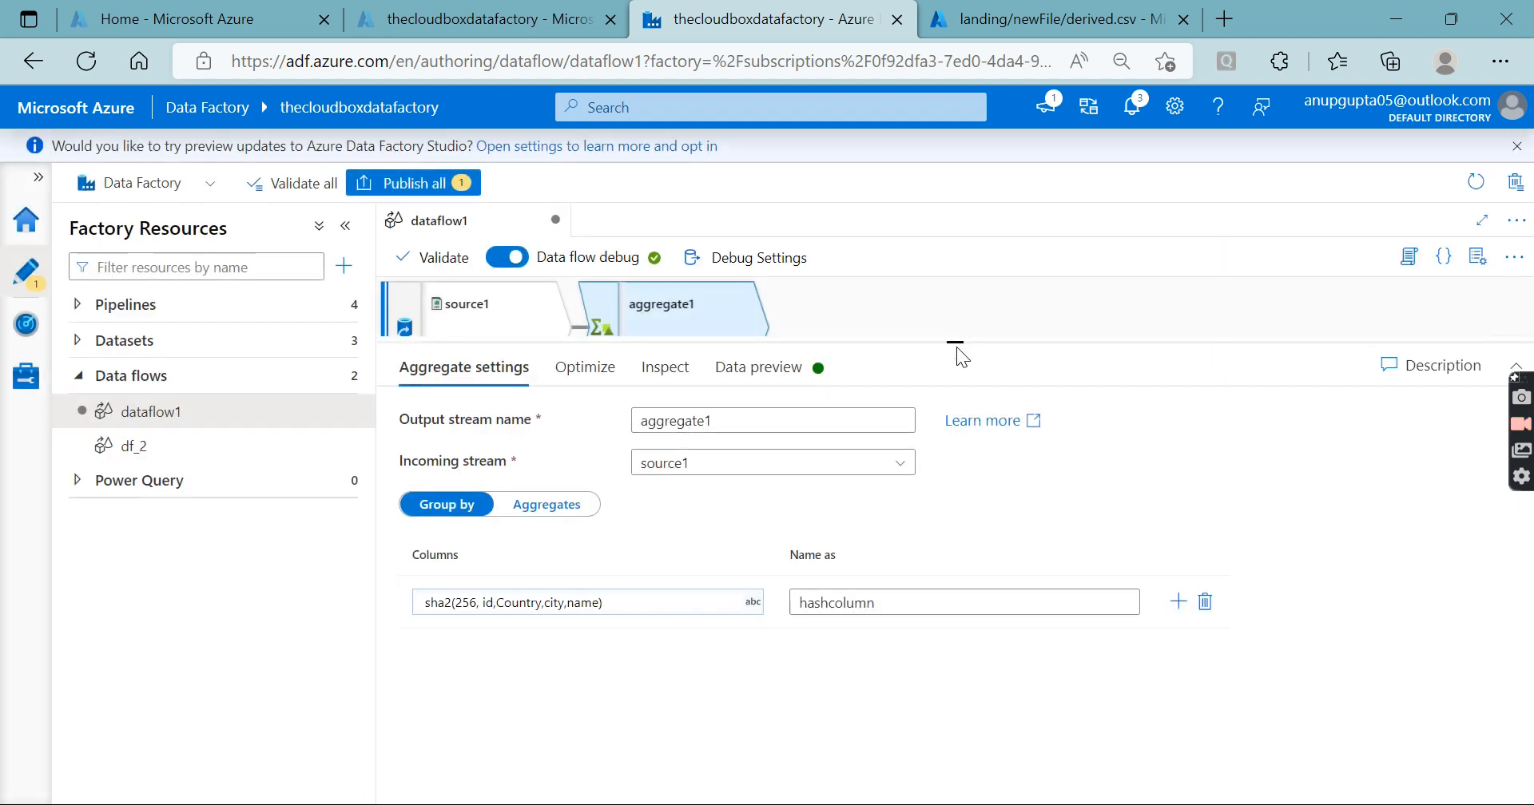
# Step: Switch to the derived.csv blob and compare the last record with the first one
pyautogui.moveTo(955, 342); pyautogui.dragTo(952, 404)
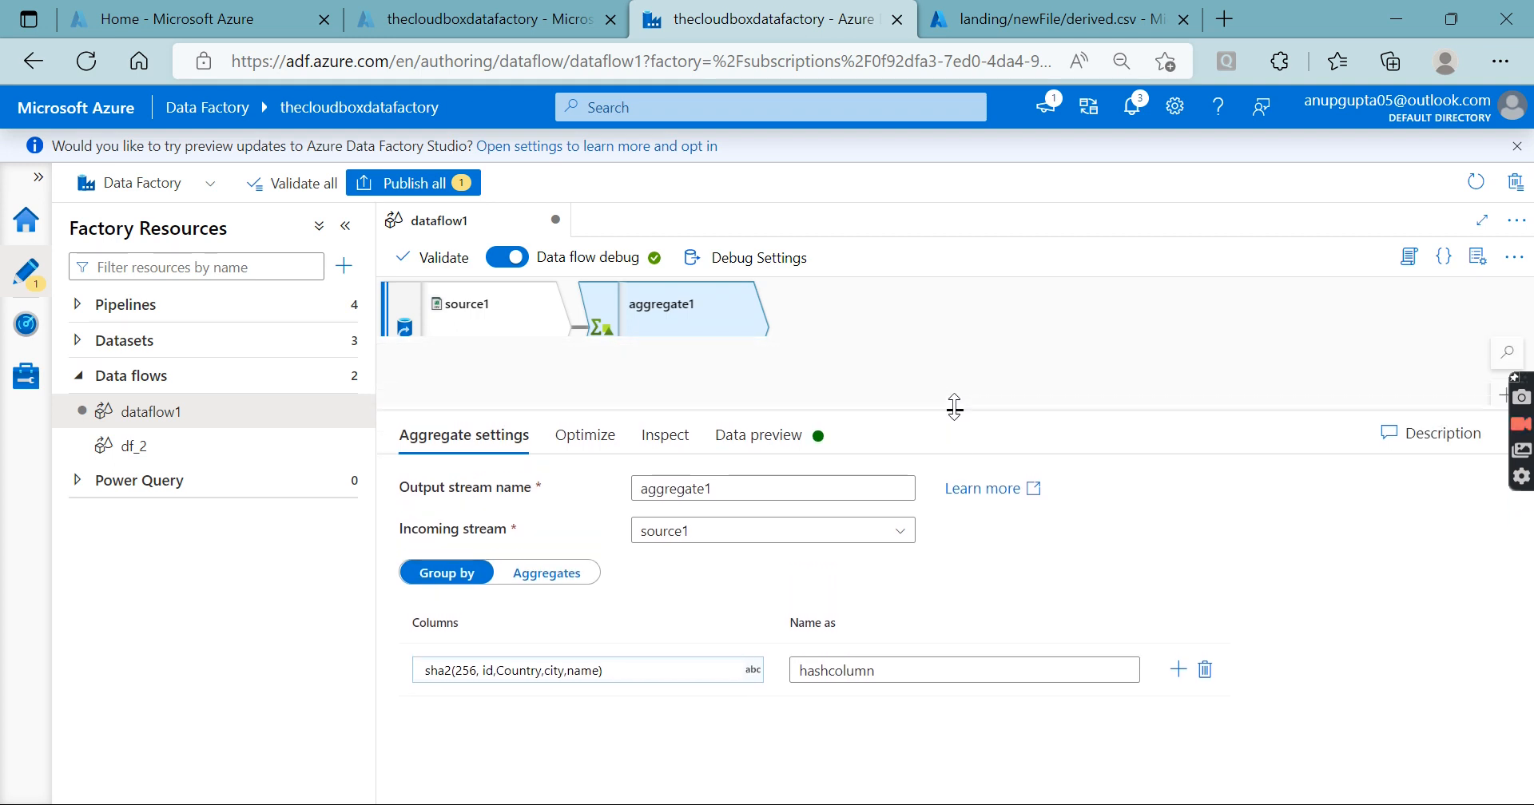
pyautogui.click(1023, 22)
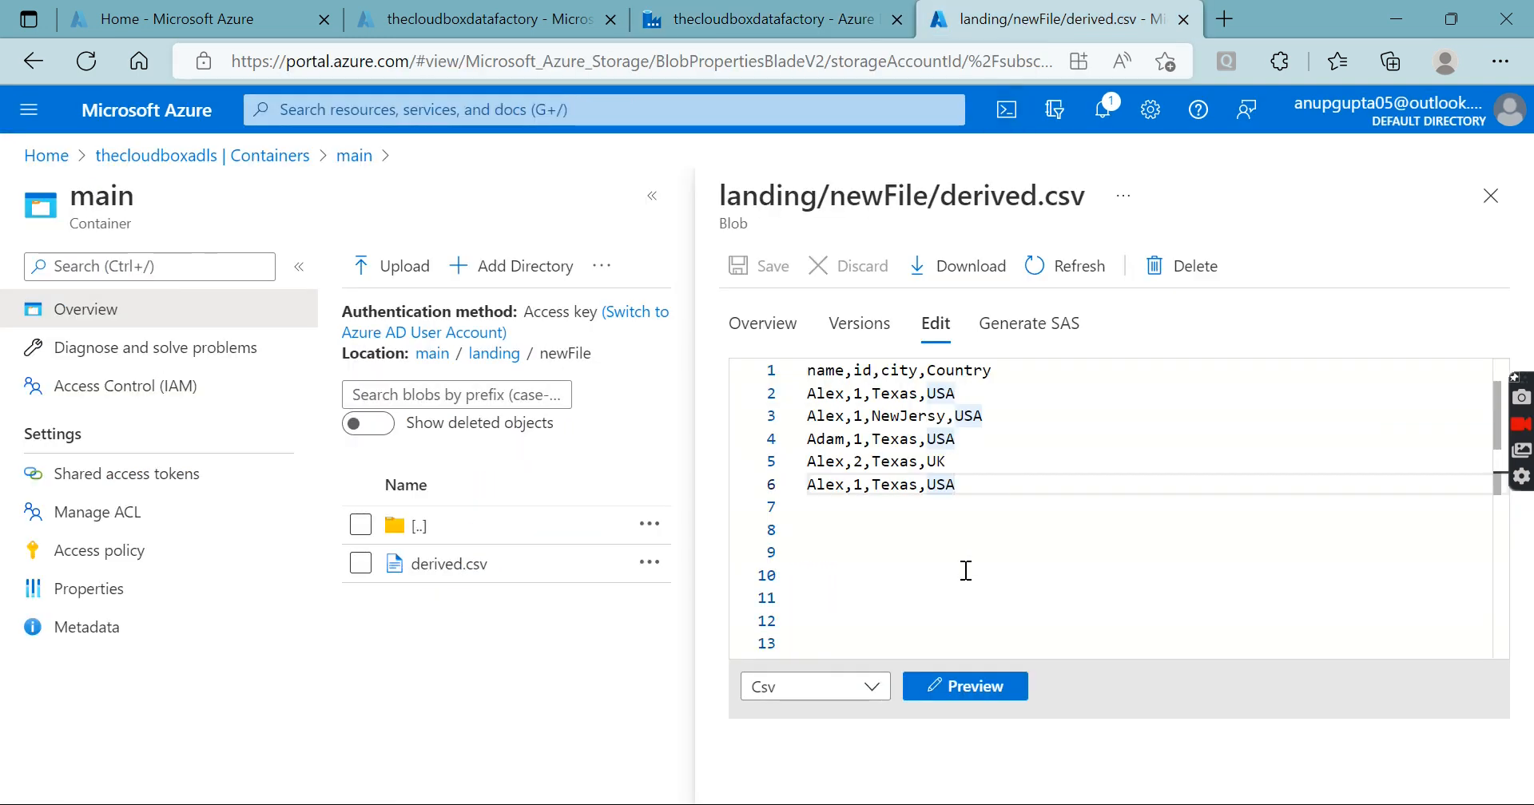
pyautogui.moveTo(961, 500); pyautogui.dragTo(808, 489)
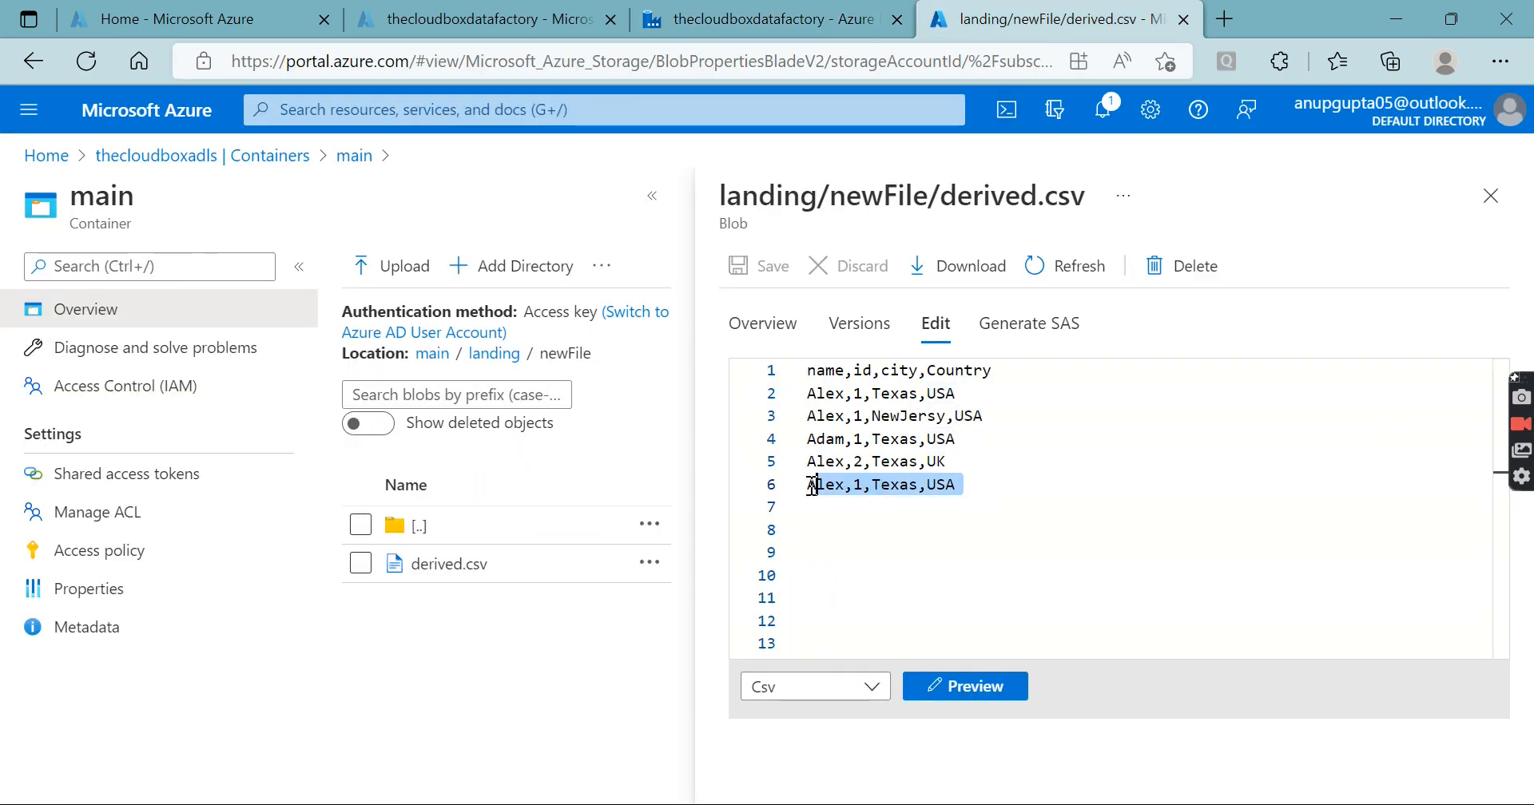
pyautogui.moveTo(968, 398); pyautogui.dragTo(803, 399)
pyautogui.click(978, 479)
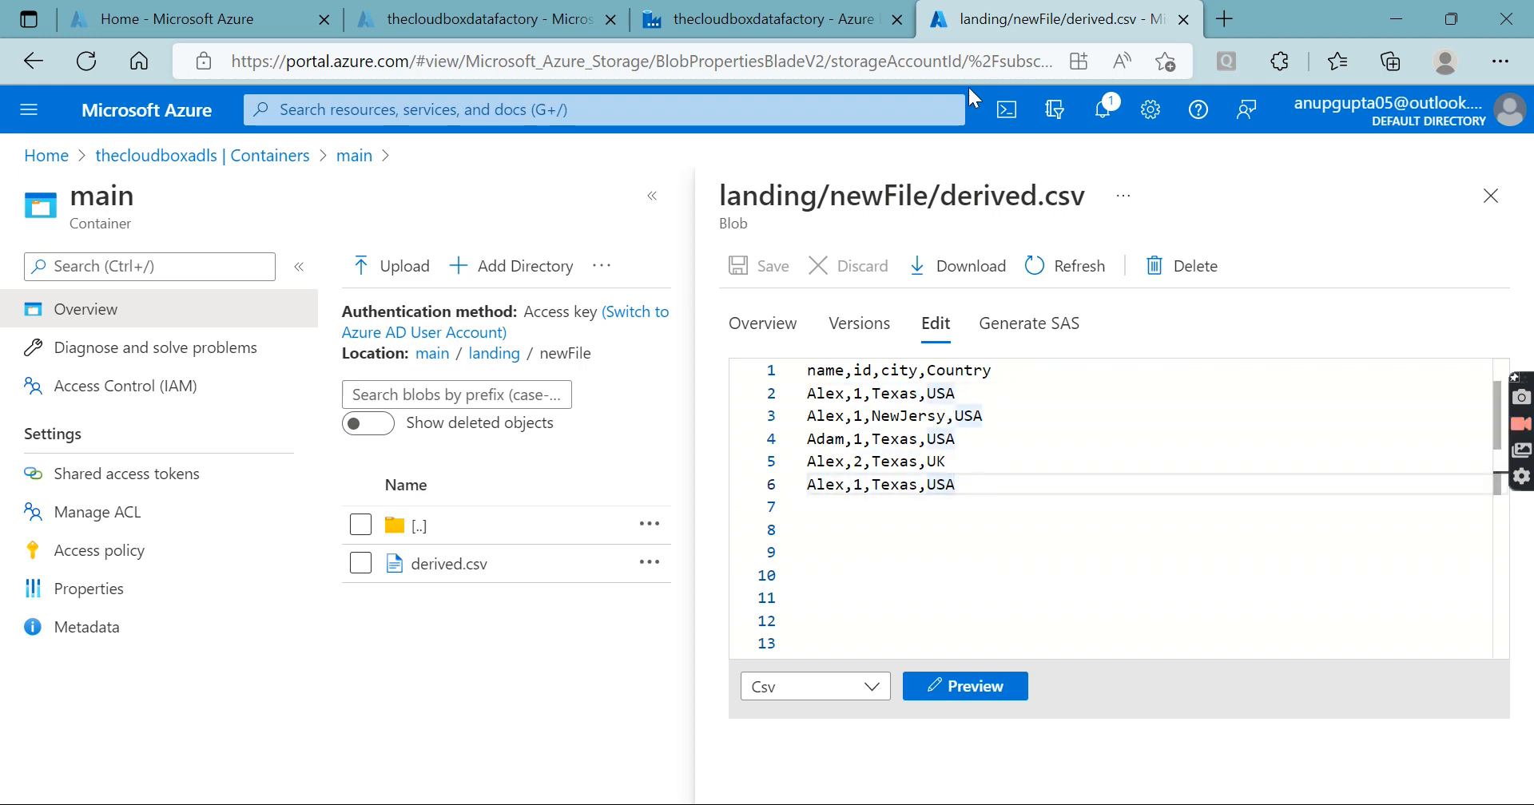
# Step: Switch to Data Factory, refresh the data preview of aggregate1 and compare its rows with the records in derived.csv
pyautogui.click(806, 22)
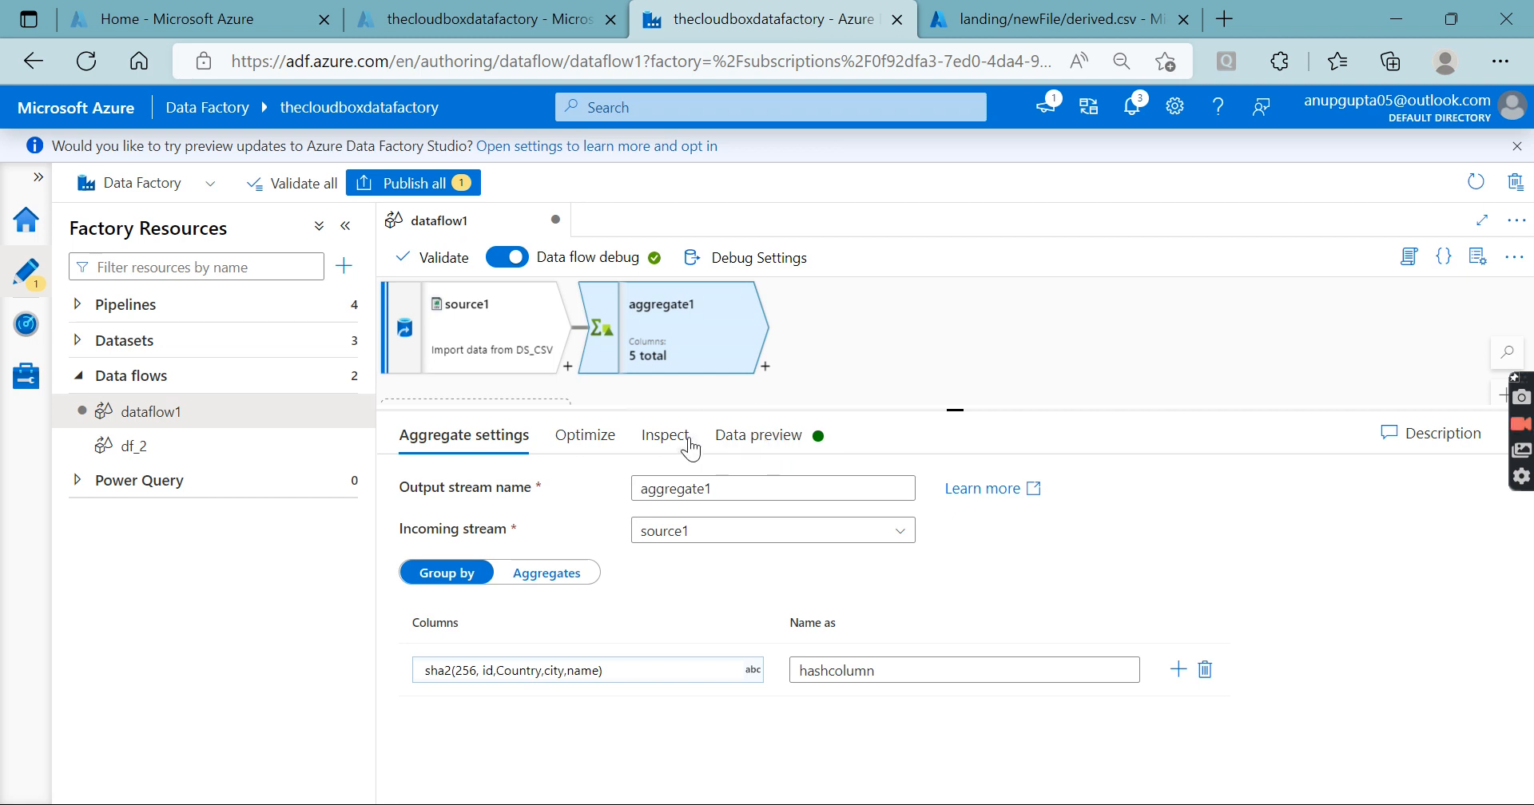
pyautogui.click(728, 441)
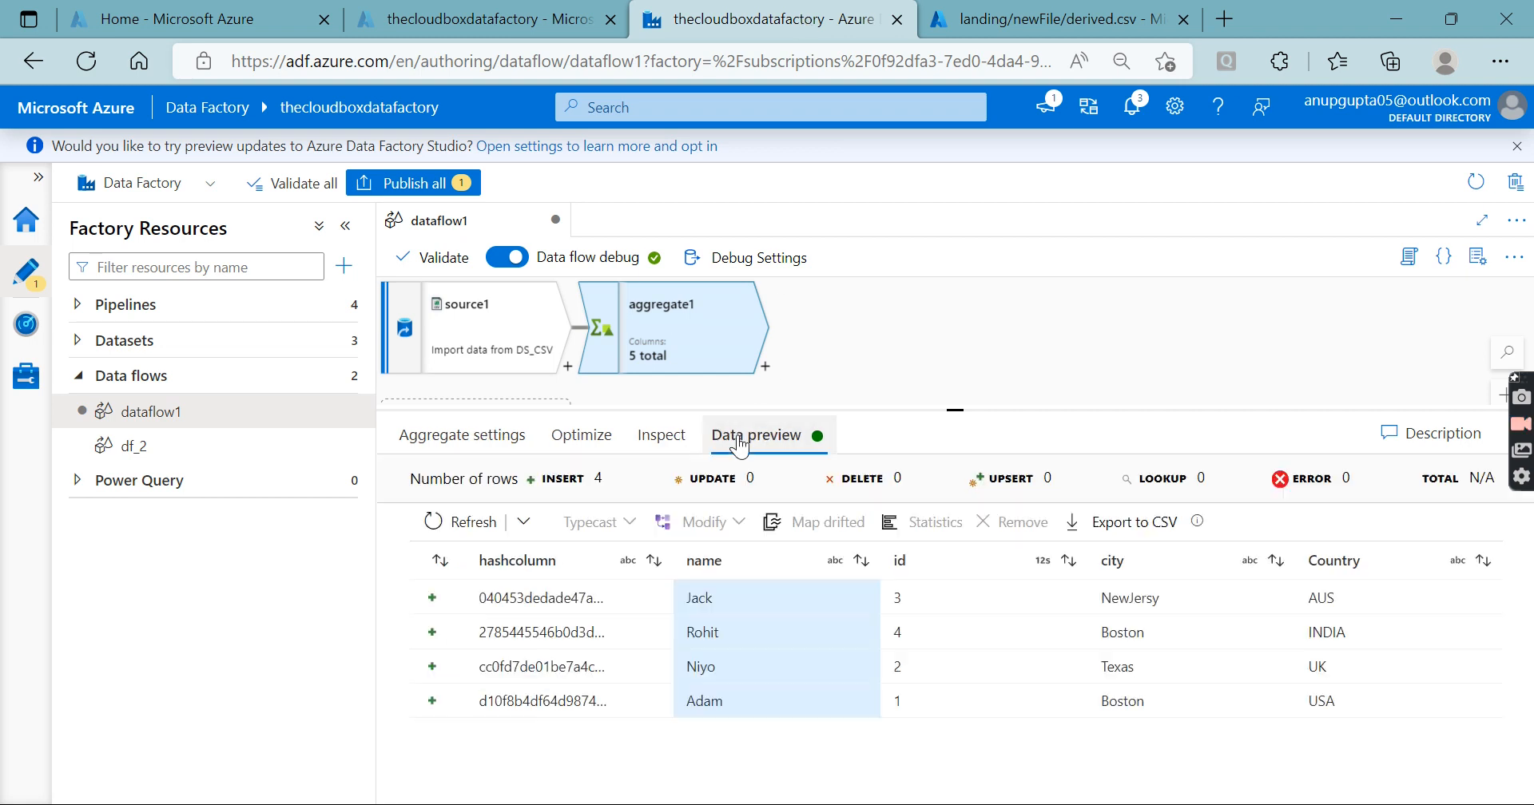
pyautogui.click(463, 521)
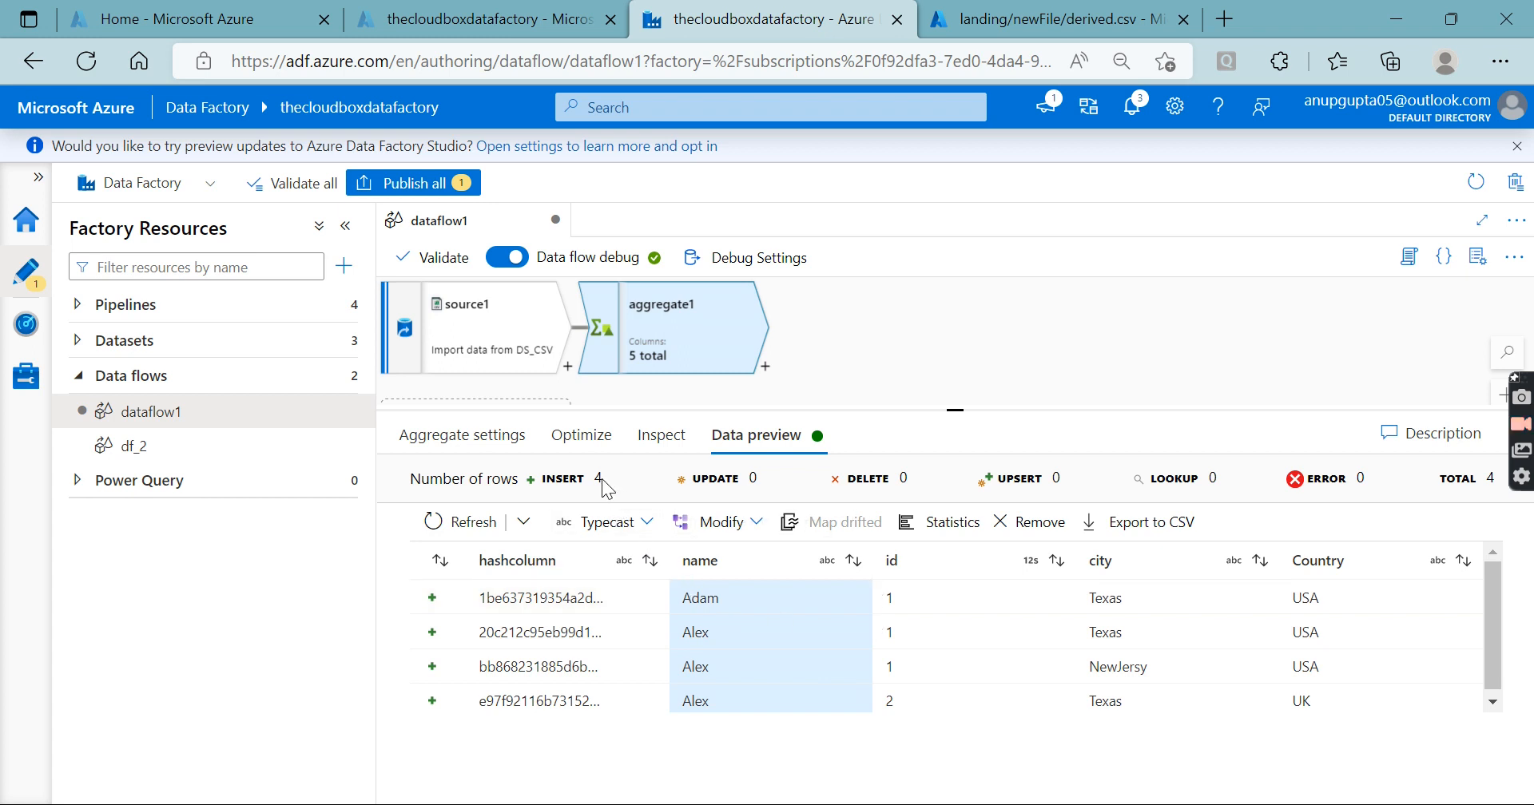
pyautogui.click(999, 19)
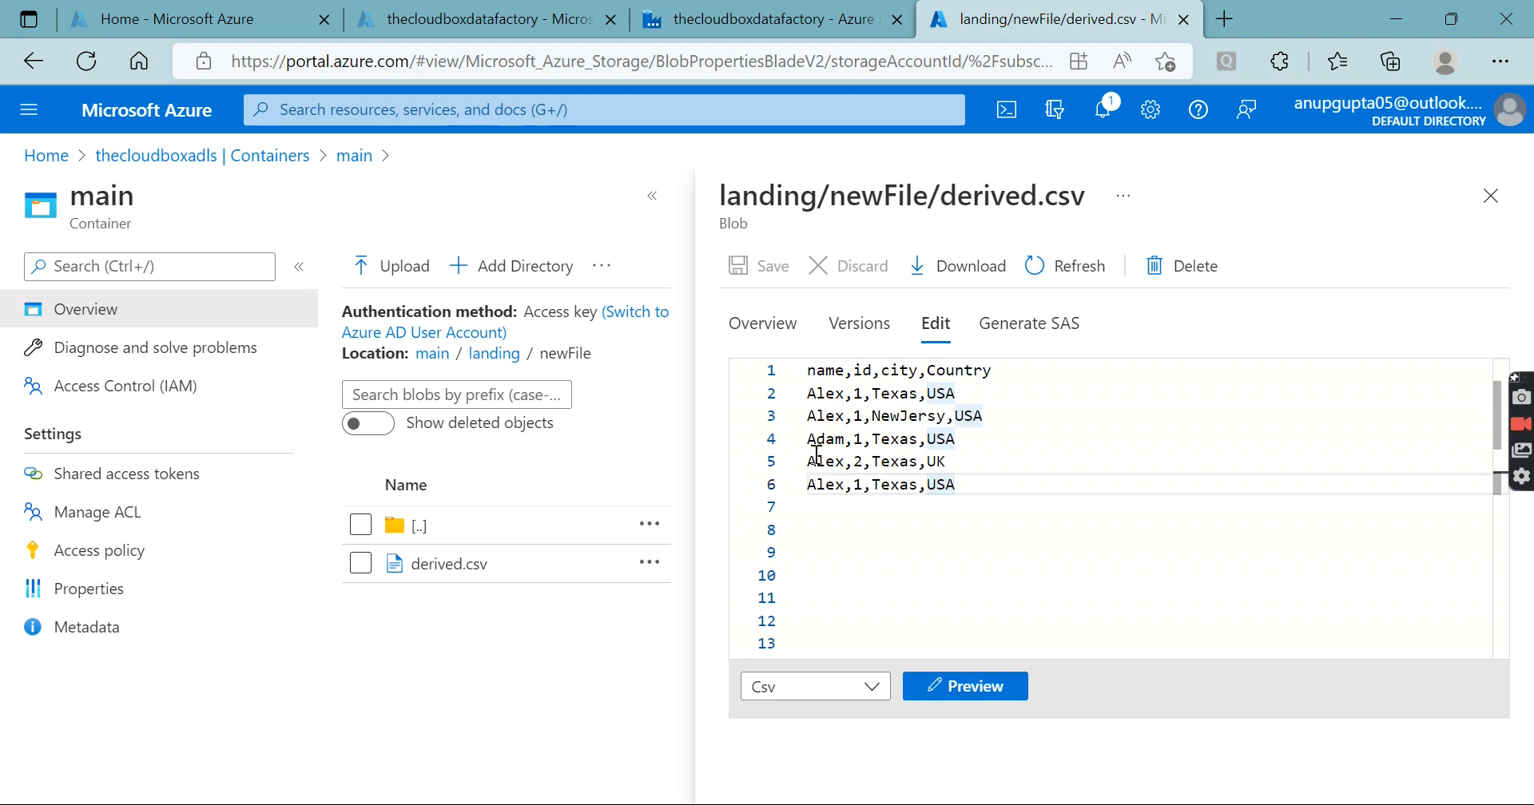
pyautogui.click(778, 18)
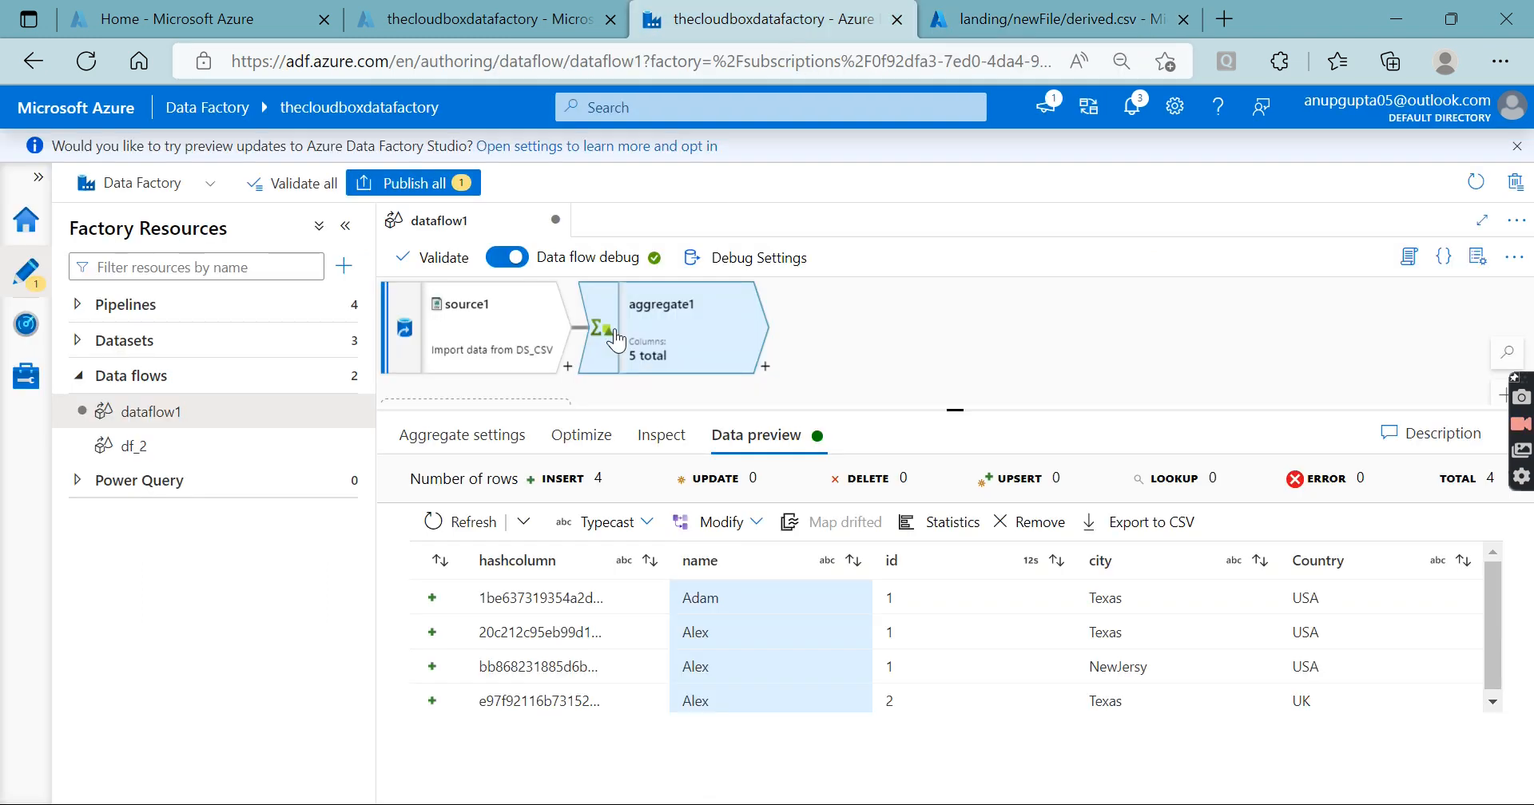
# Step: Refresh the data preview of source1 and return to the aggregate1 preview
pyautogui.click(493, 339)
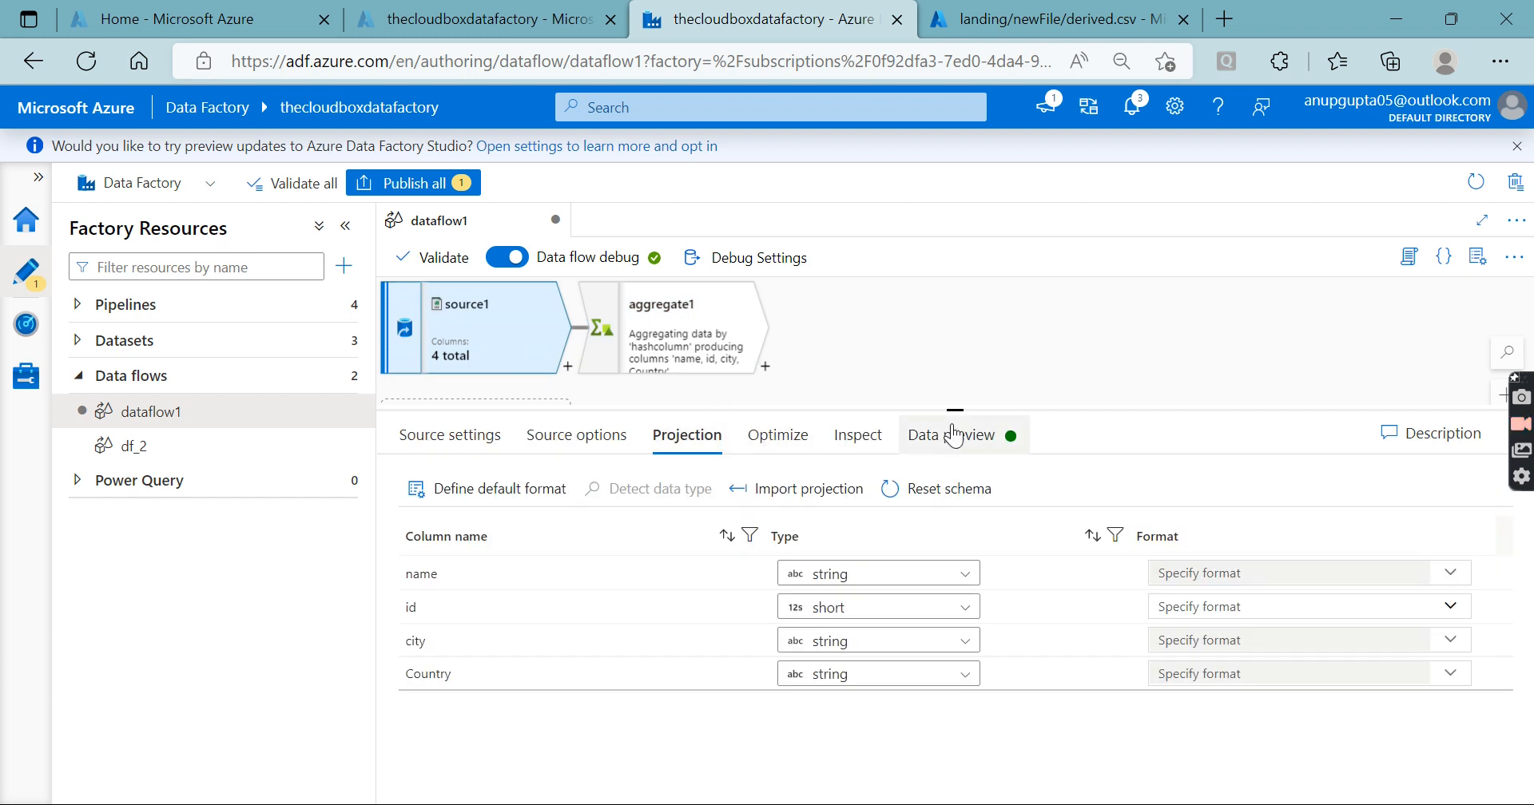
pyautogui.click(952, 435)
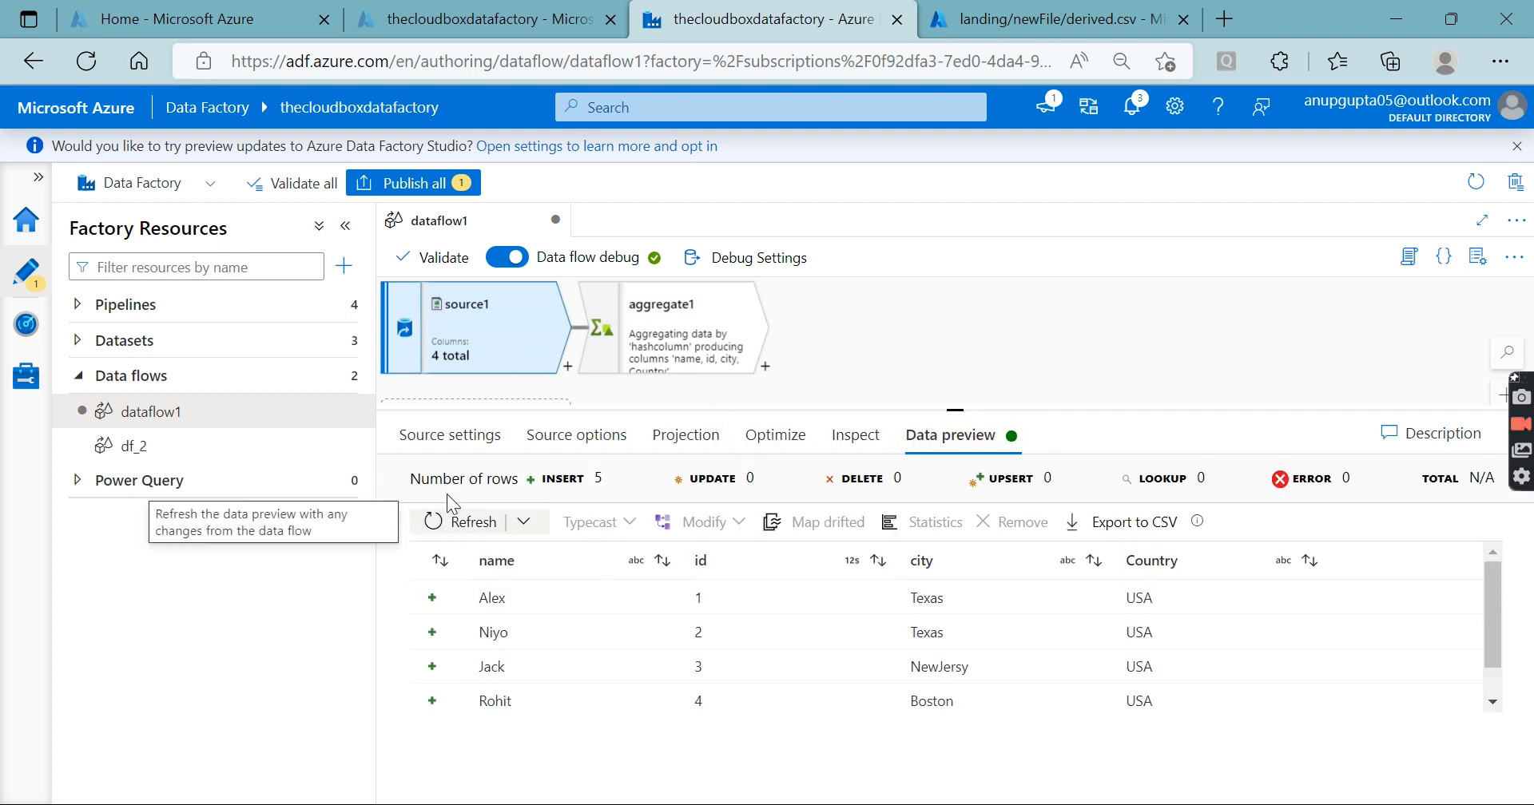
pyautogui.click(449, 521)
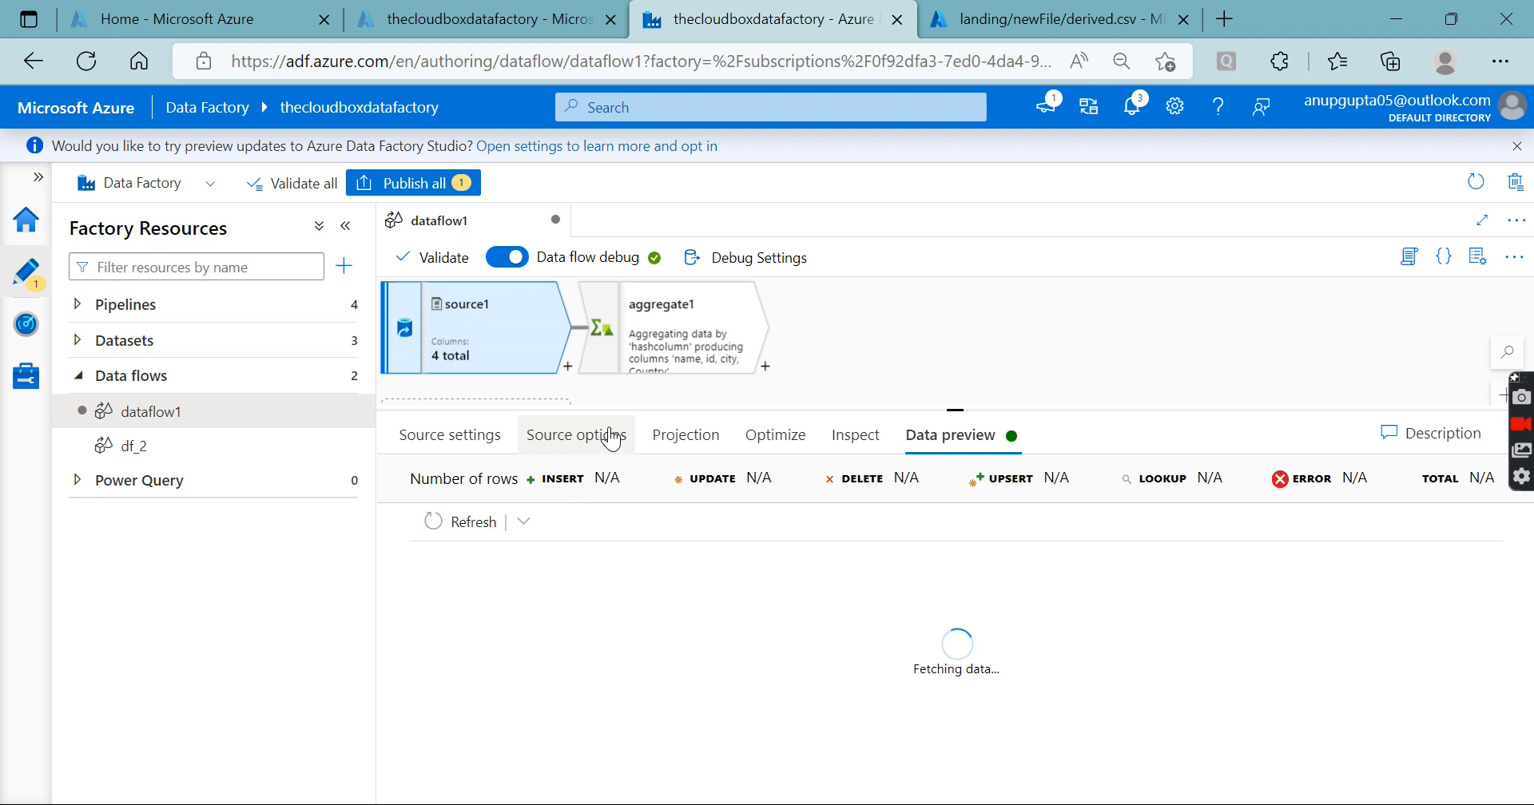
pyautogui.click(663, 334)
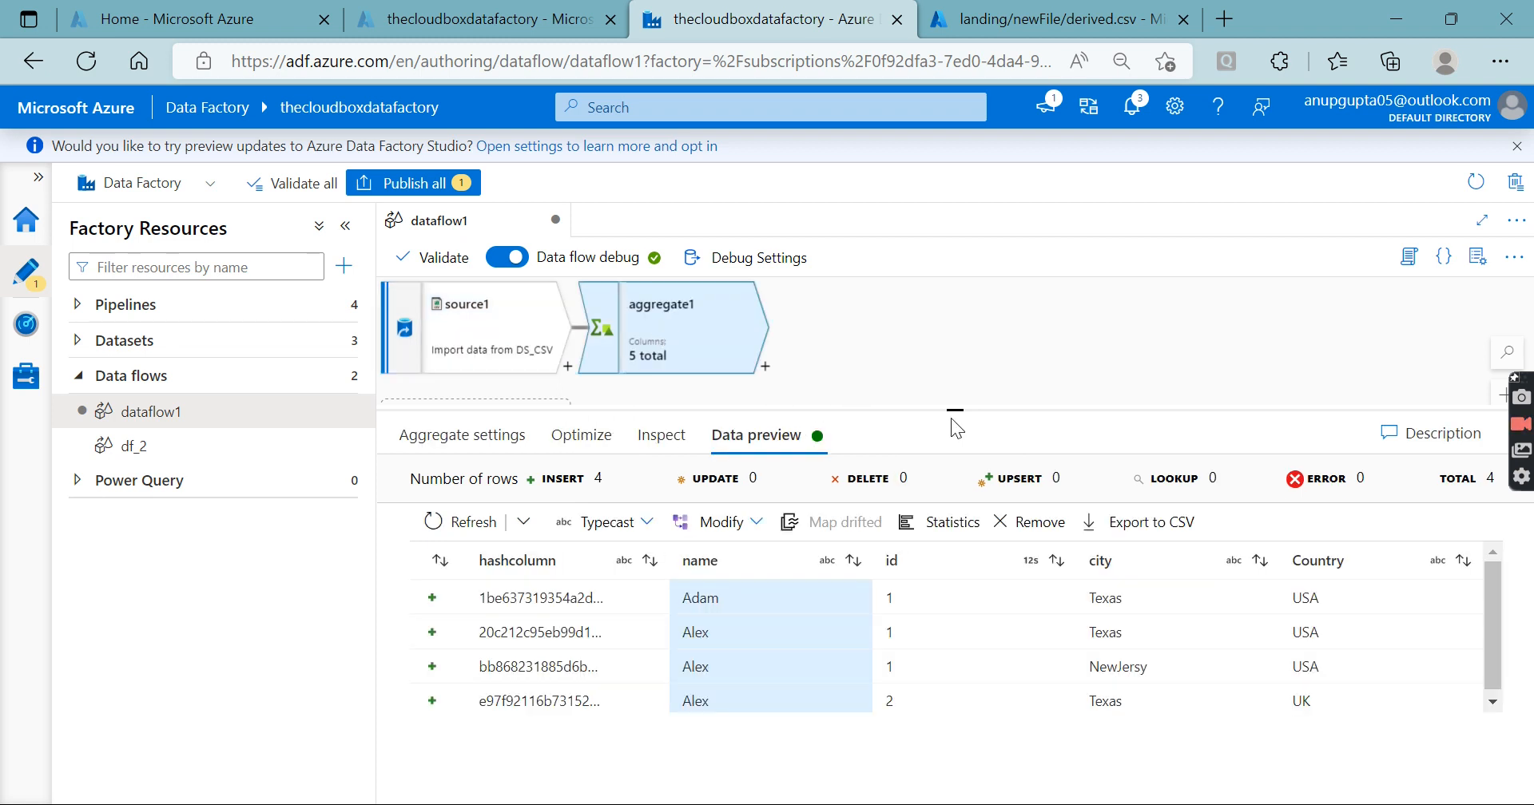
# Step: Replace the individual columns in aggregate1's hashcolumn group-by expression with columns(), making it sha2(256,columns()), and save it
pyautogui.moveTo(952, 410); pyautogui.dragTo(944, 359)
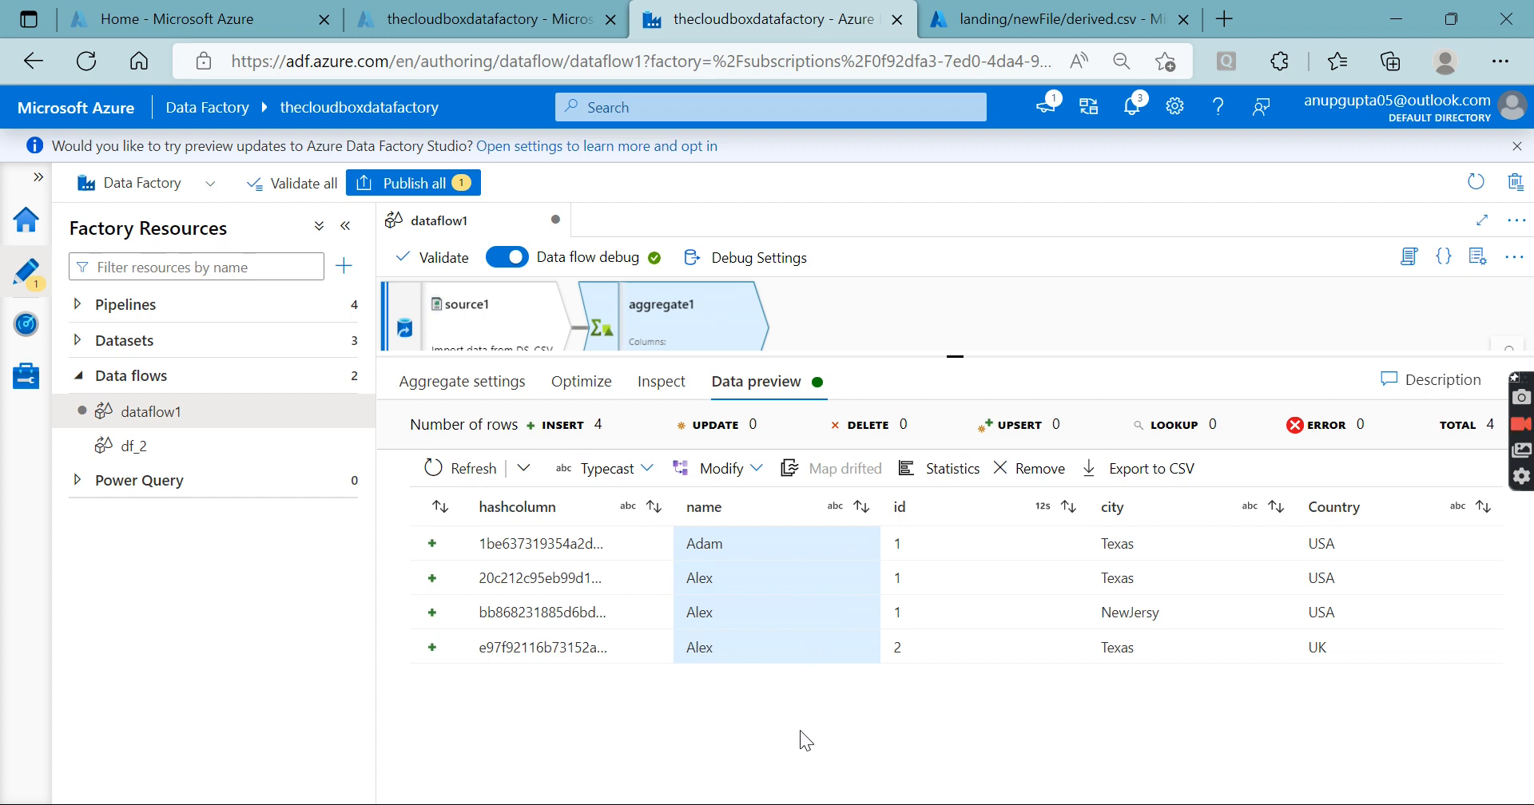
pyautogui.click(485, 382)
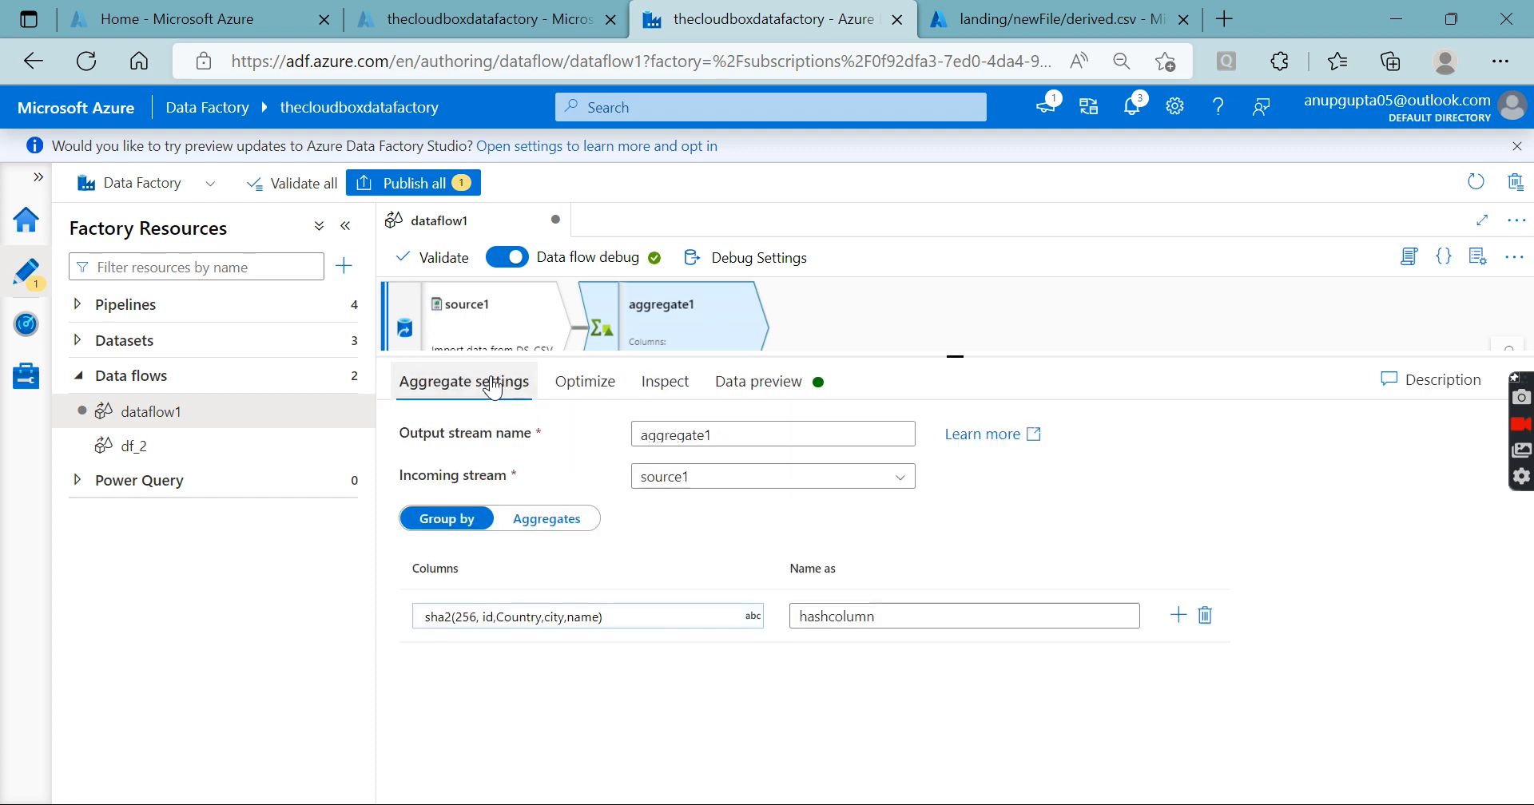
pyautogui.click(662, 617)
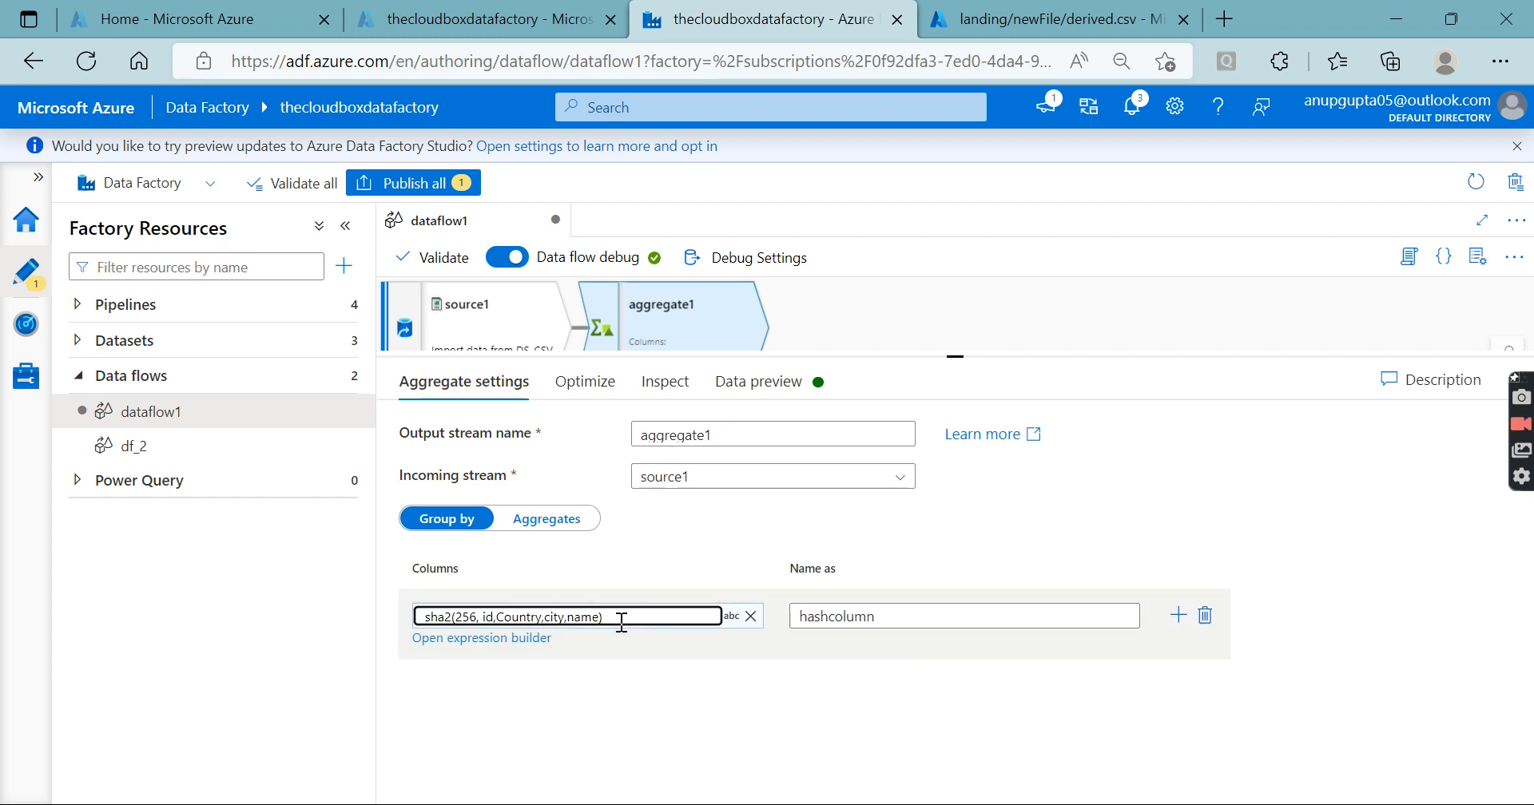
pyautogui.click(538, 638)
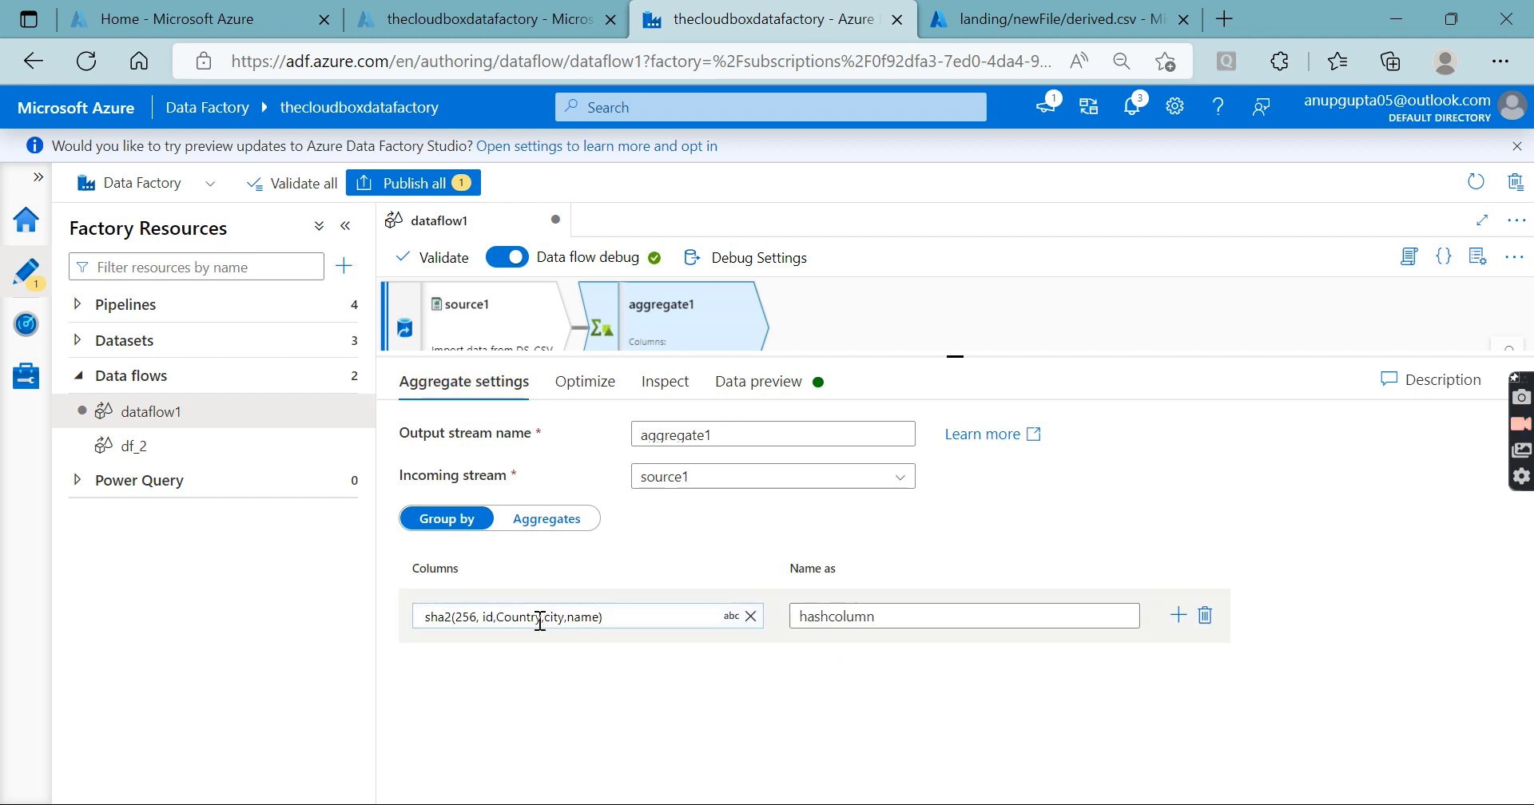
pyautogui.click(540, 621)
pyautogui.click(535, 636)
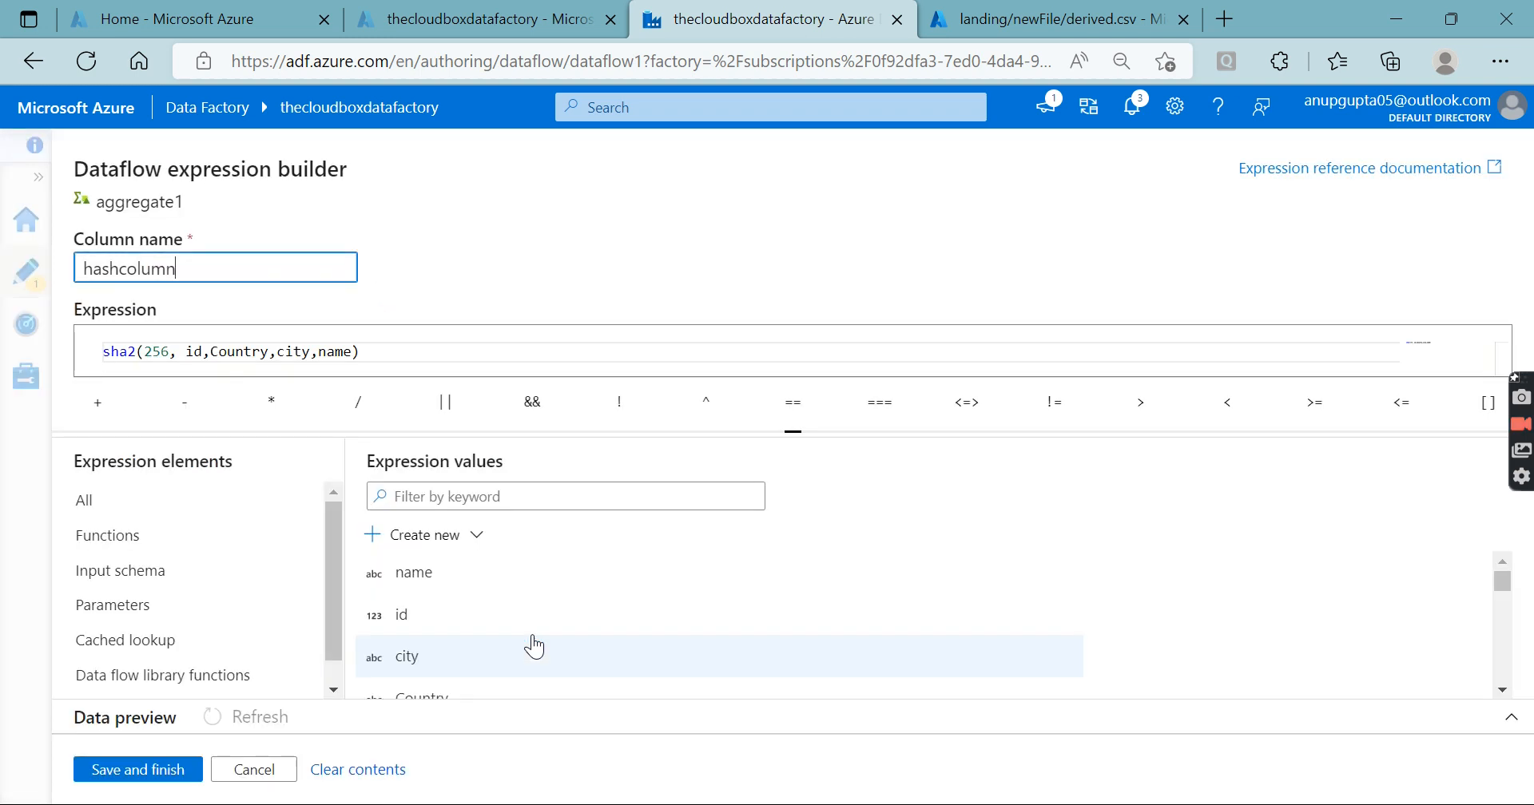
pyautogui.click(356, 352)
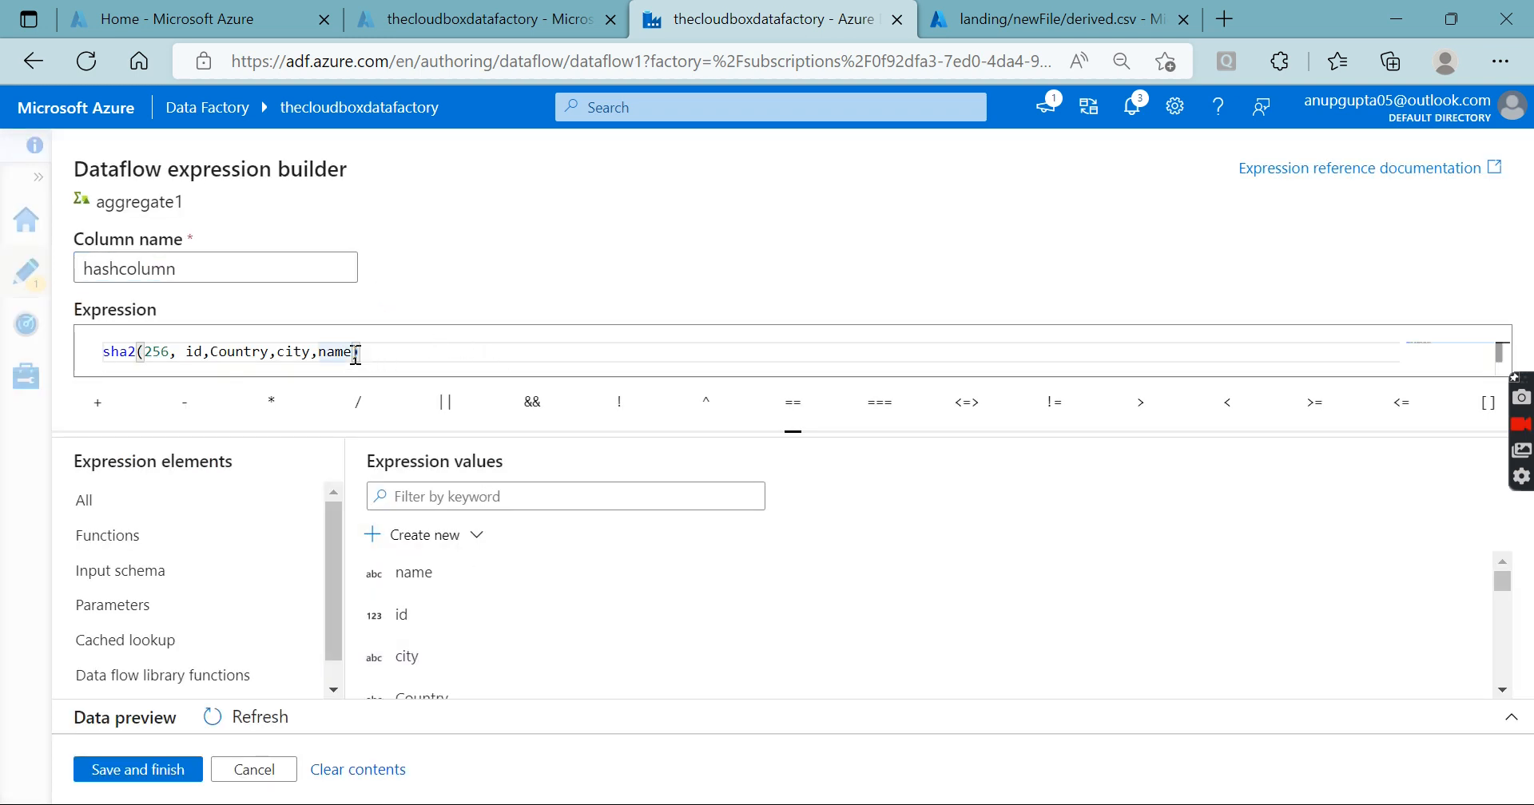
pyautogui.press('BackSpace')
pyautogui.press('BackSpace')
pyautogui.press('BackSpace')
pyautogui.press('BackSpace')
pyautogui.press('BackSpace')
pyautogui.press('BackSpace')
pyautogui.press('BackSpace')
pyautogui.press('BackSpace')
pyautogui.press('BackSpace')
pyautogui.press('BackSpace')
pyautogui.press('BackSpace')
pyautogui.press('BackSpace')
pyautogui.press('BackSpace')
pyautogui.press('BackSpace')
pyautogui.press('BackSpace')
pyautogui.press('BackSpace')
pyautogui.press('BackSpace')
pyautogui.press('BackSpace')
pyautogui.press('BackSpace')
pyautogui.press('BackSpace')
pyautogui.press('BackSpace')
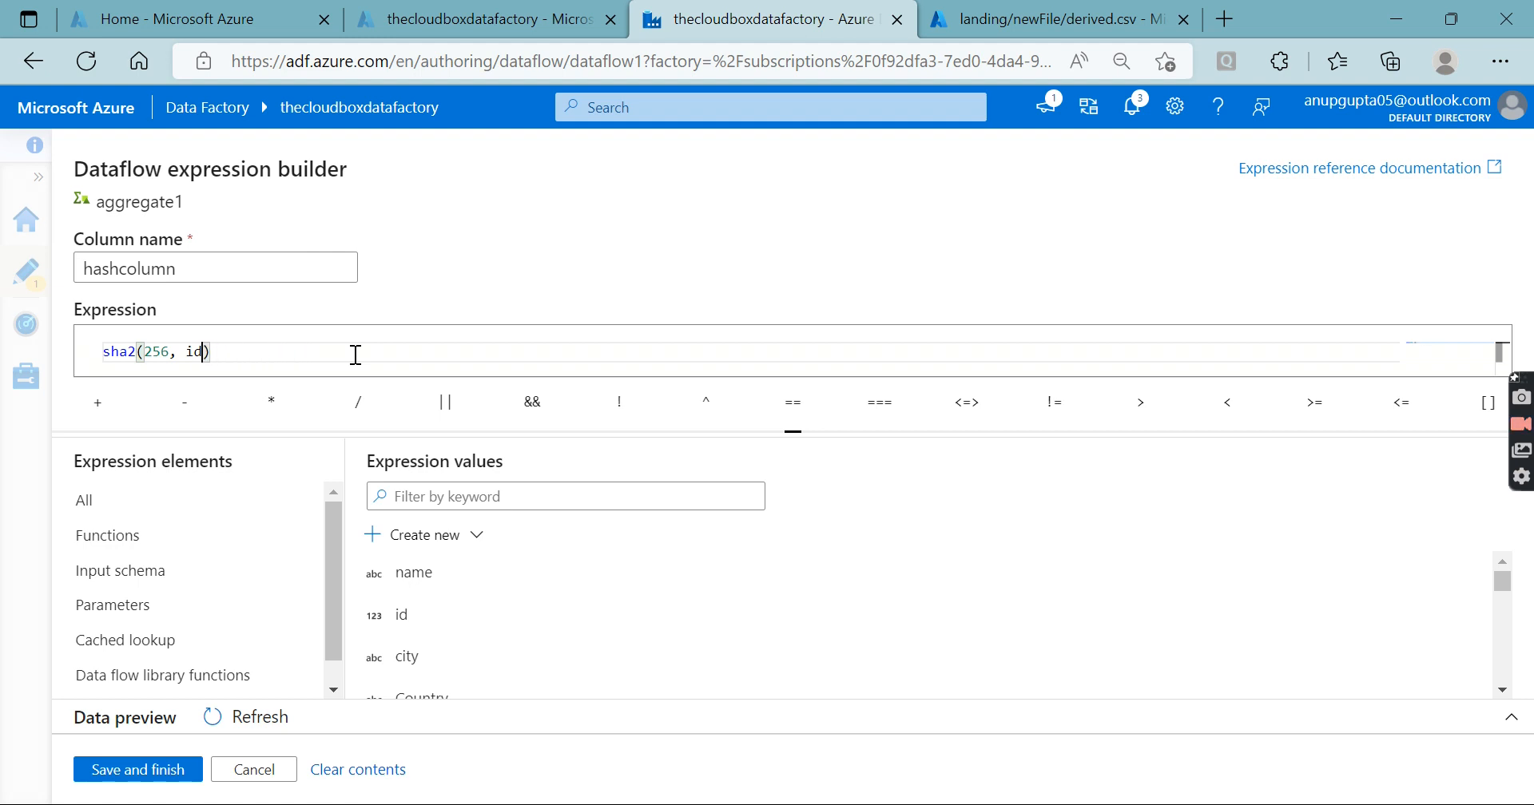
pyautogui.write('colu')
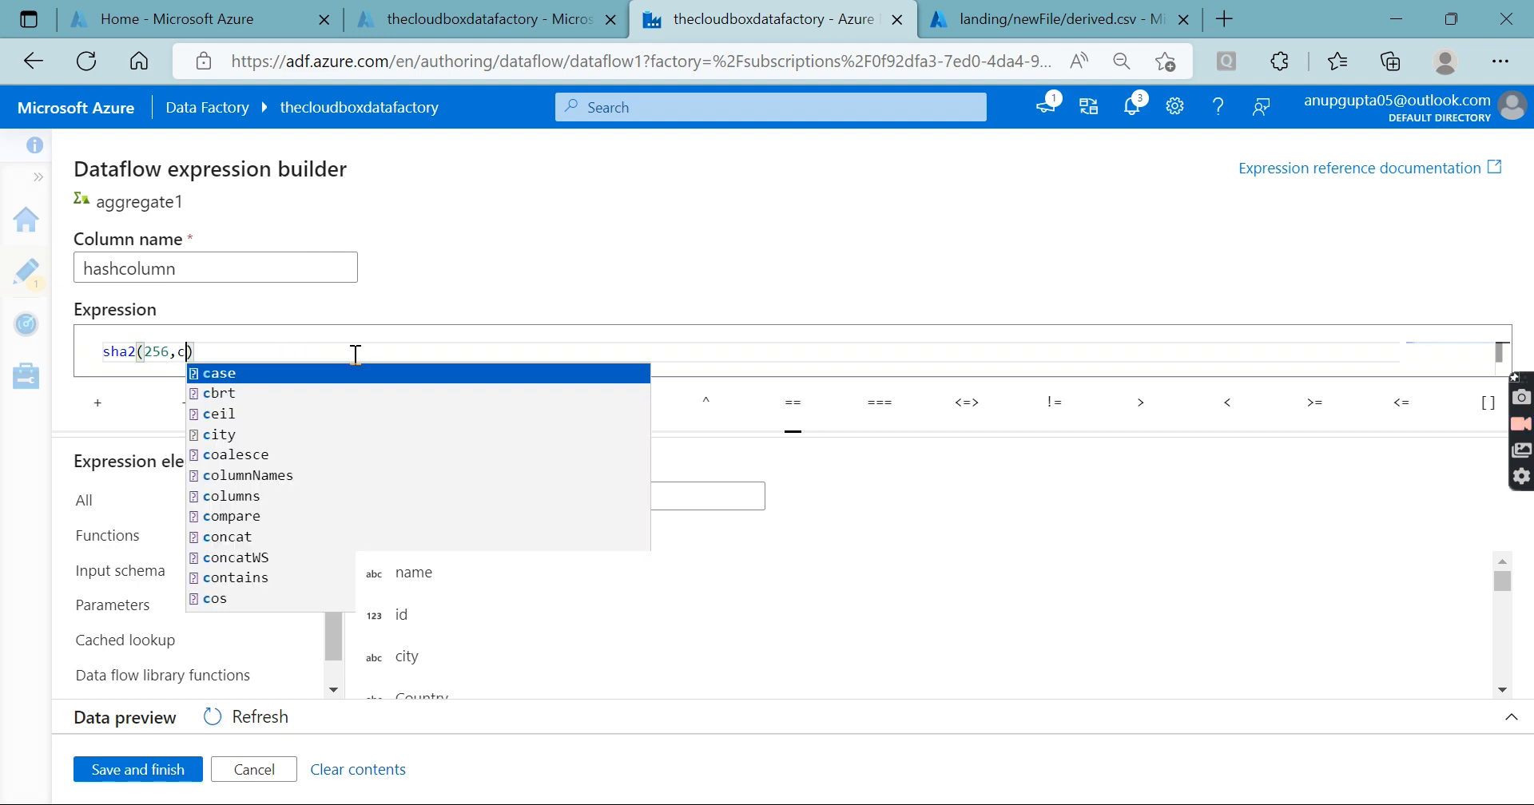
pyautogui.write('mns')
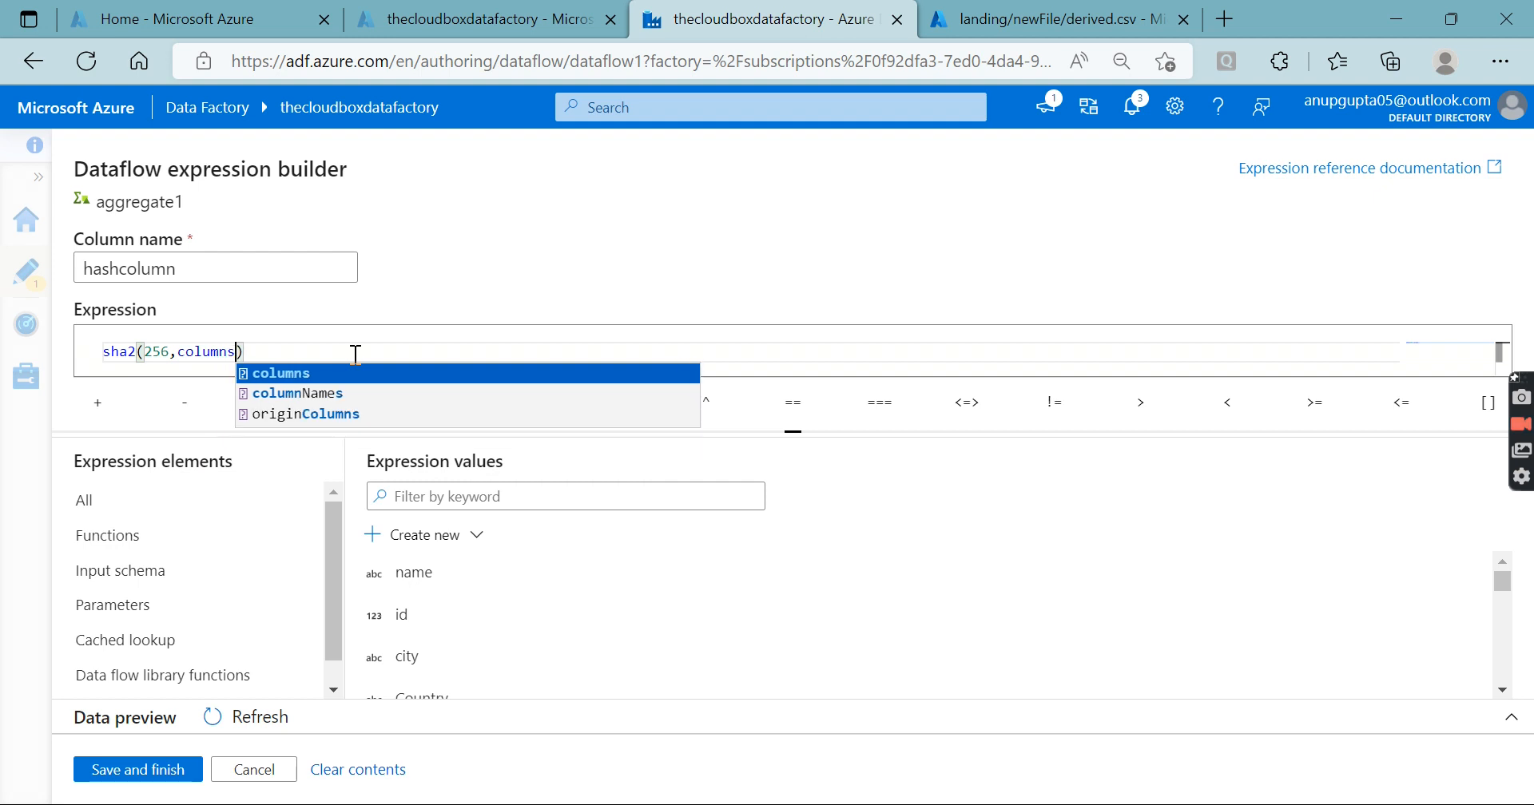
pyautogui.write('()')
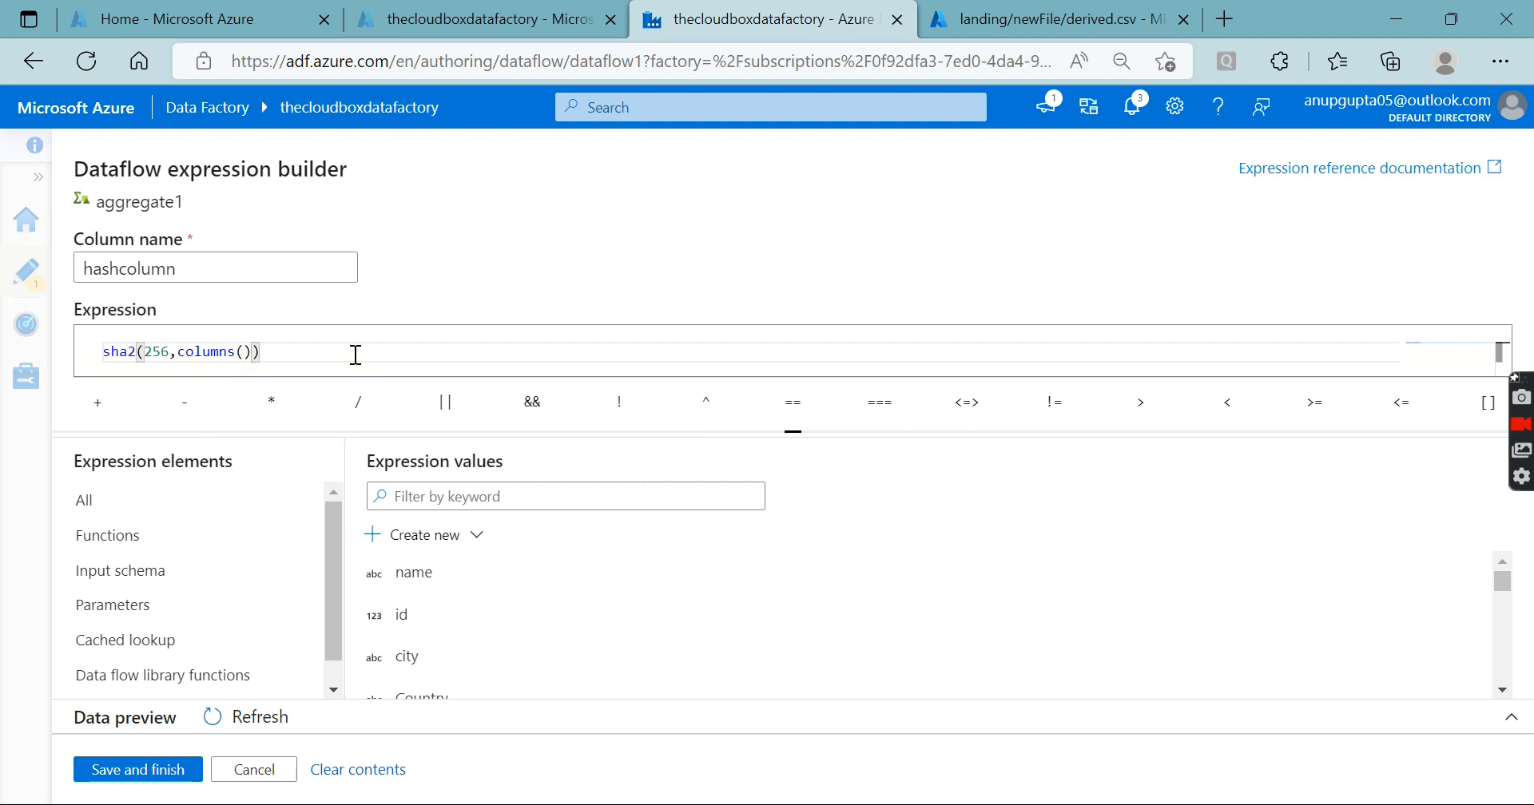
pyautogui.click(246, 352)
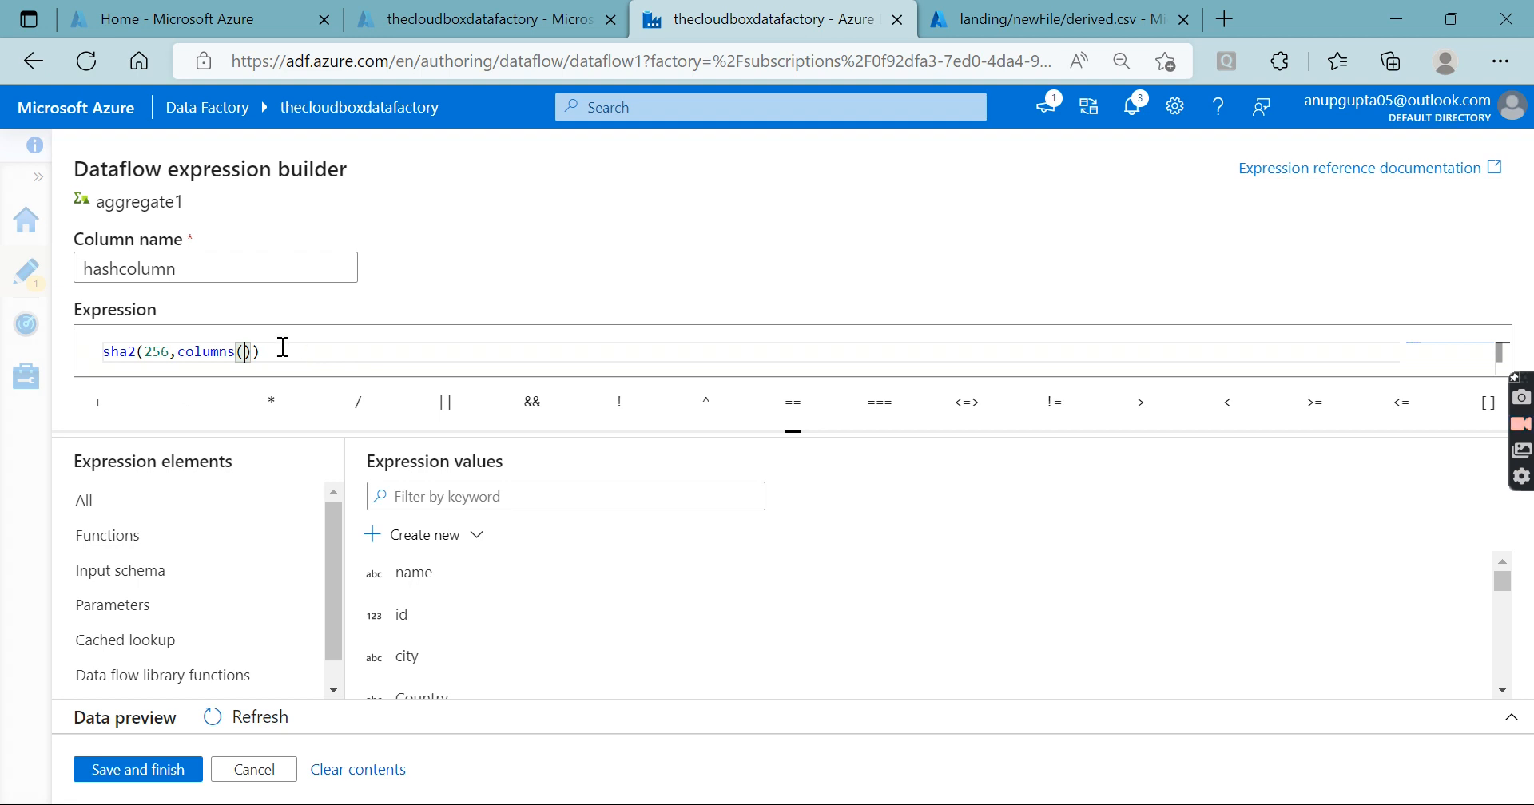
pyautogui.moveTo(243, 352)
pyautogui.click(181, 770)
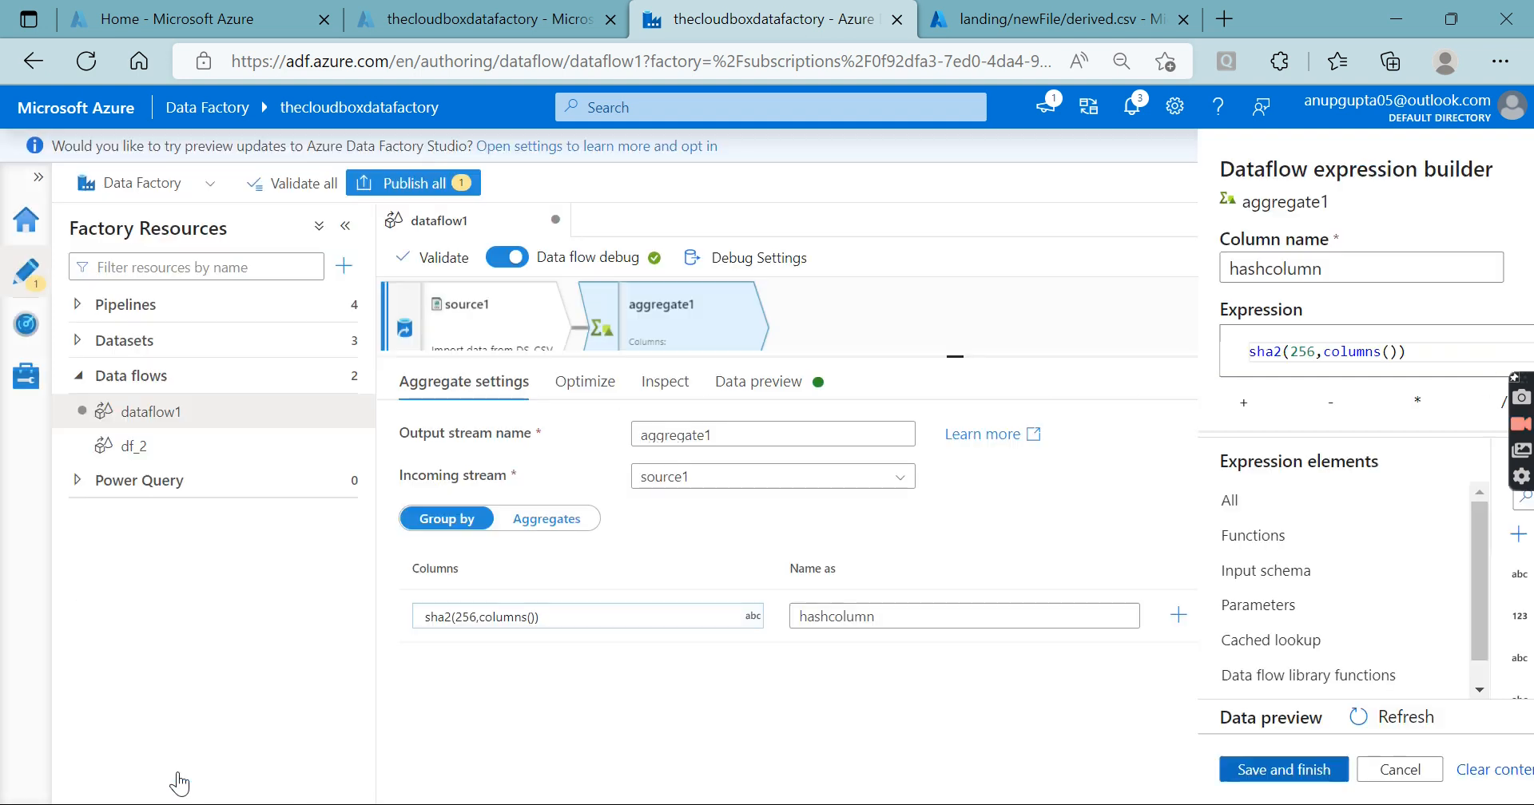
# Step: Inspect aggregate1's output schema and check the hashcolumn entry
pyautogui.click(670, 387)
pyautogui.click(660, 433)
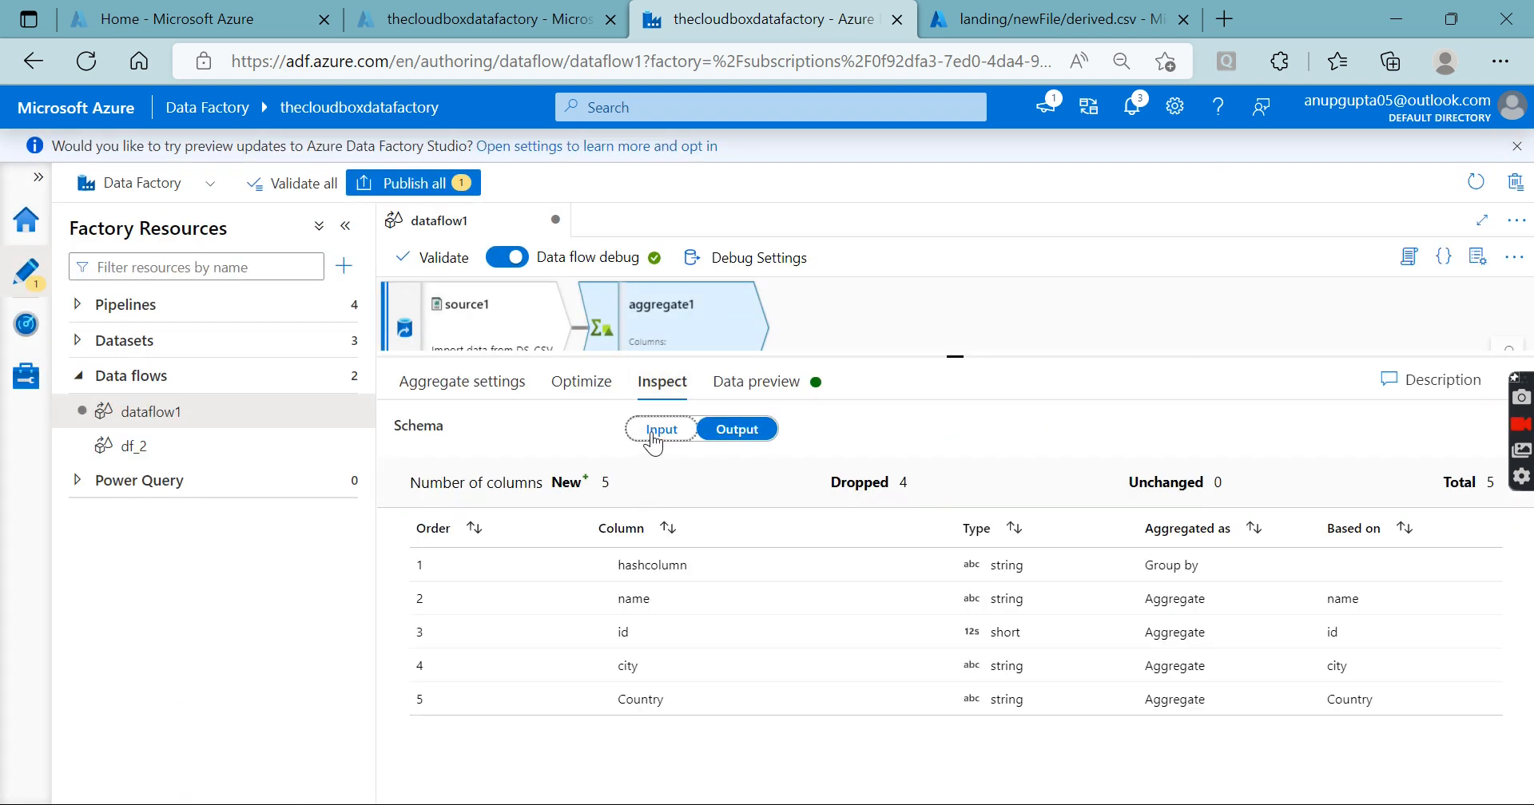
pyautogui.click(735, 436)
pyautogui.moveTo(619, 565); pyautogui.dragTo(698, 567)
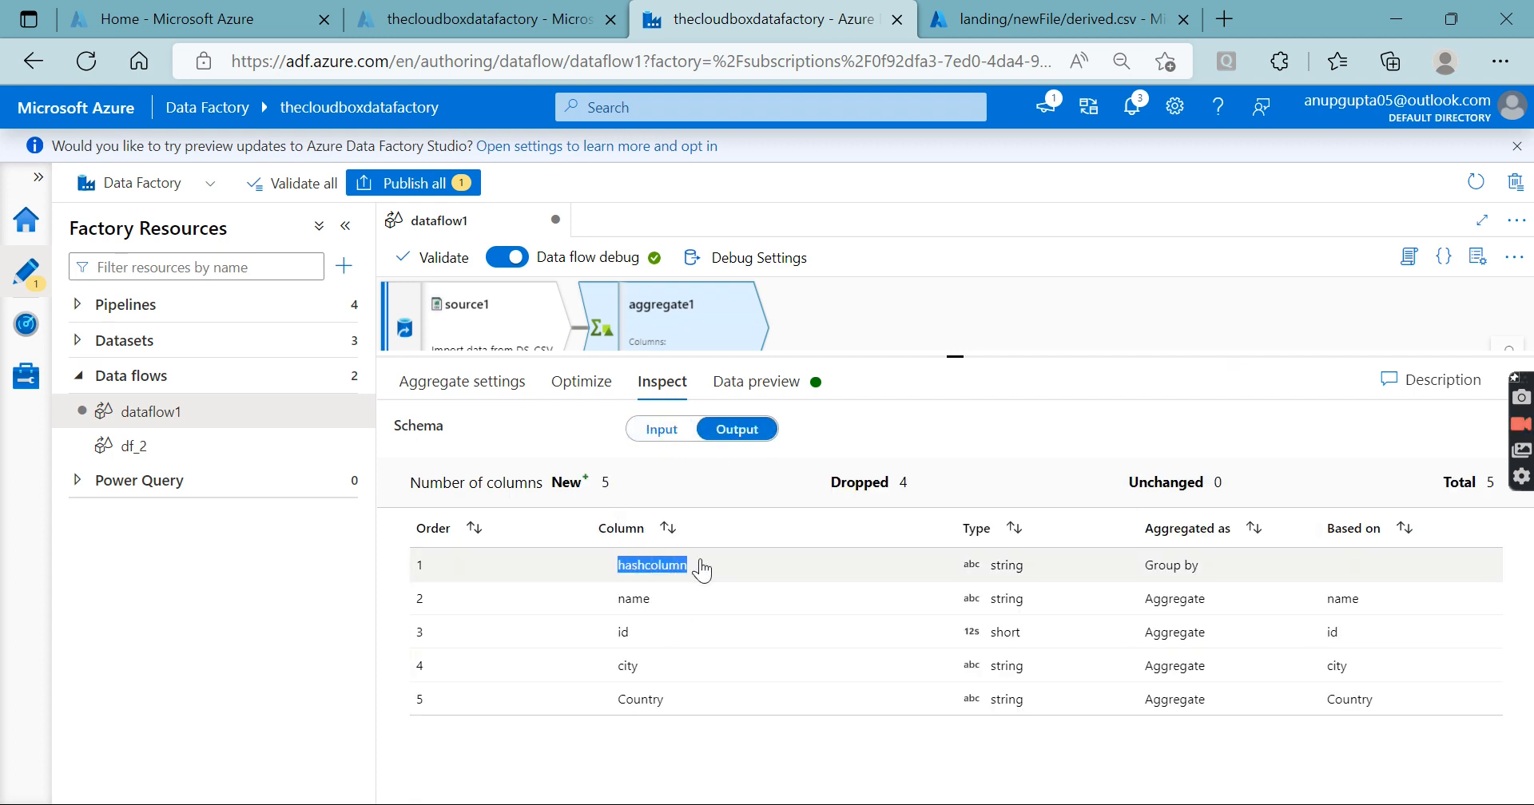
# Step: Refresh aggregate1's data preview and review its group-by expression while the rows load
pyautogui.click(751, 383)
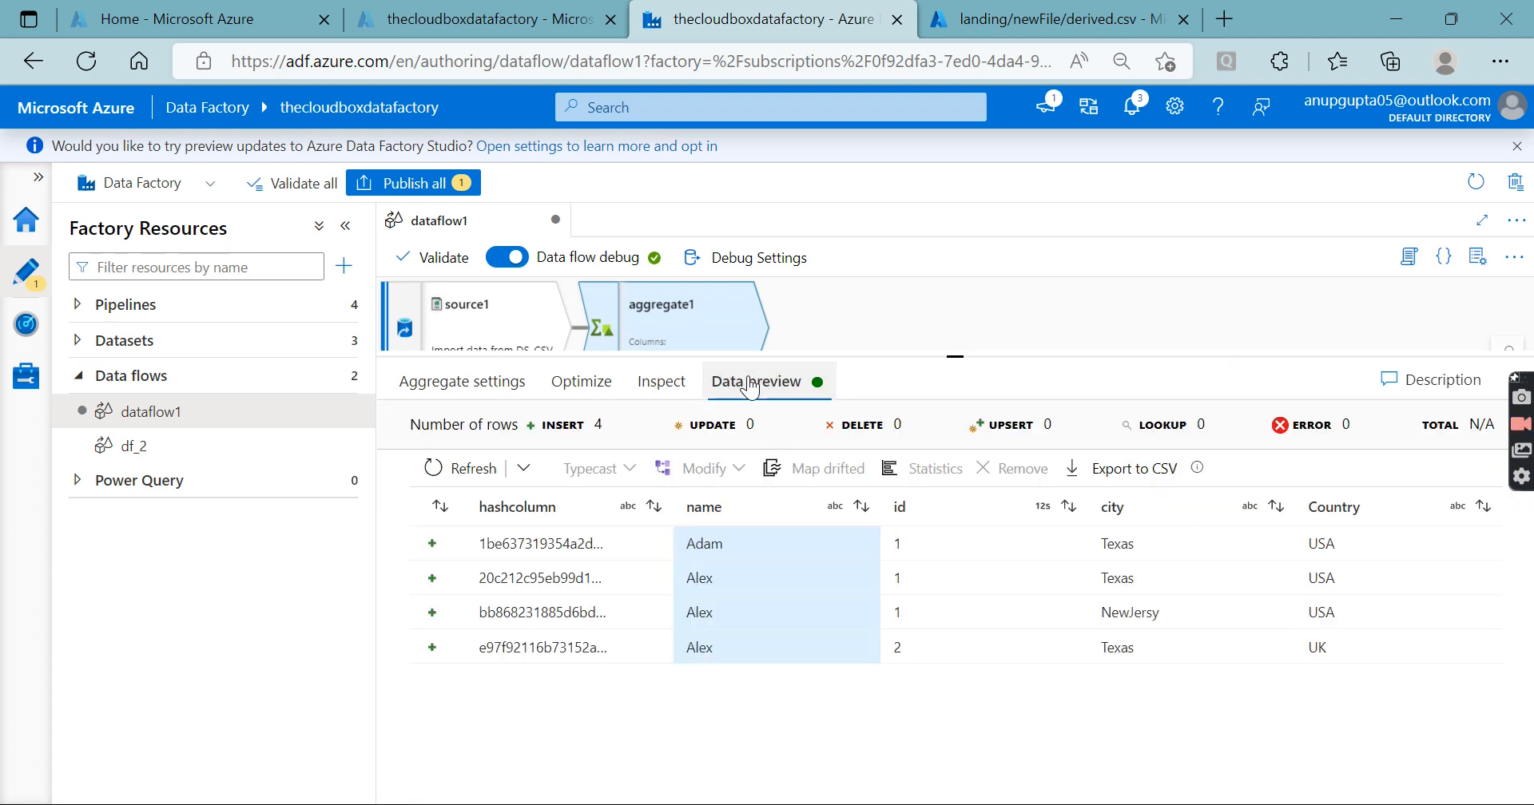
pyautogui.click(468, 468)
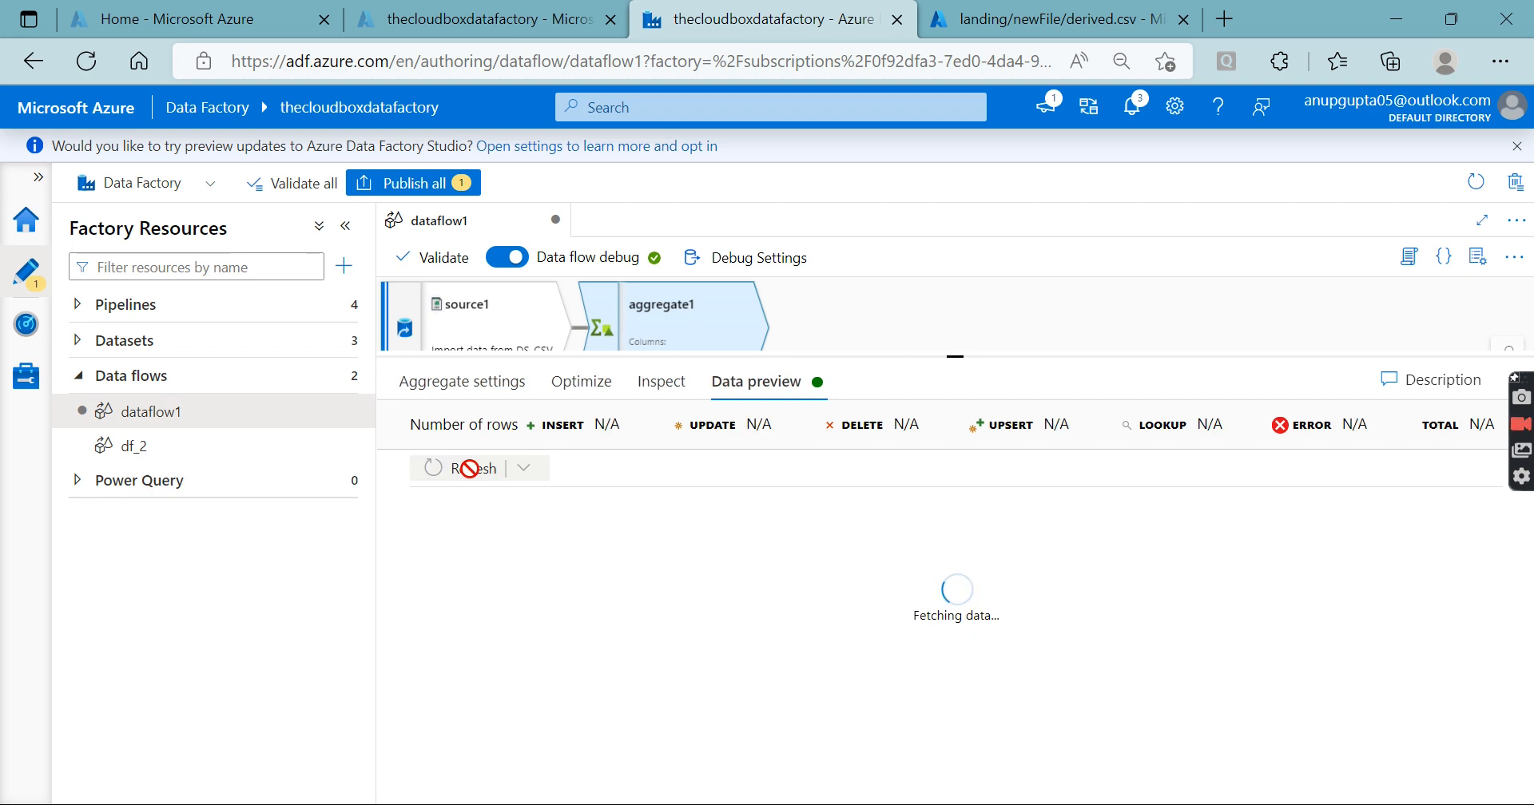
pyautogui.click(445, 384)
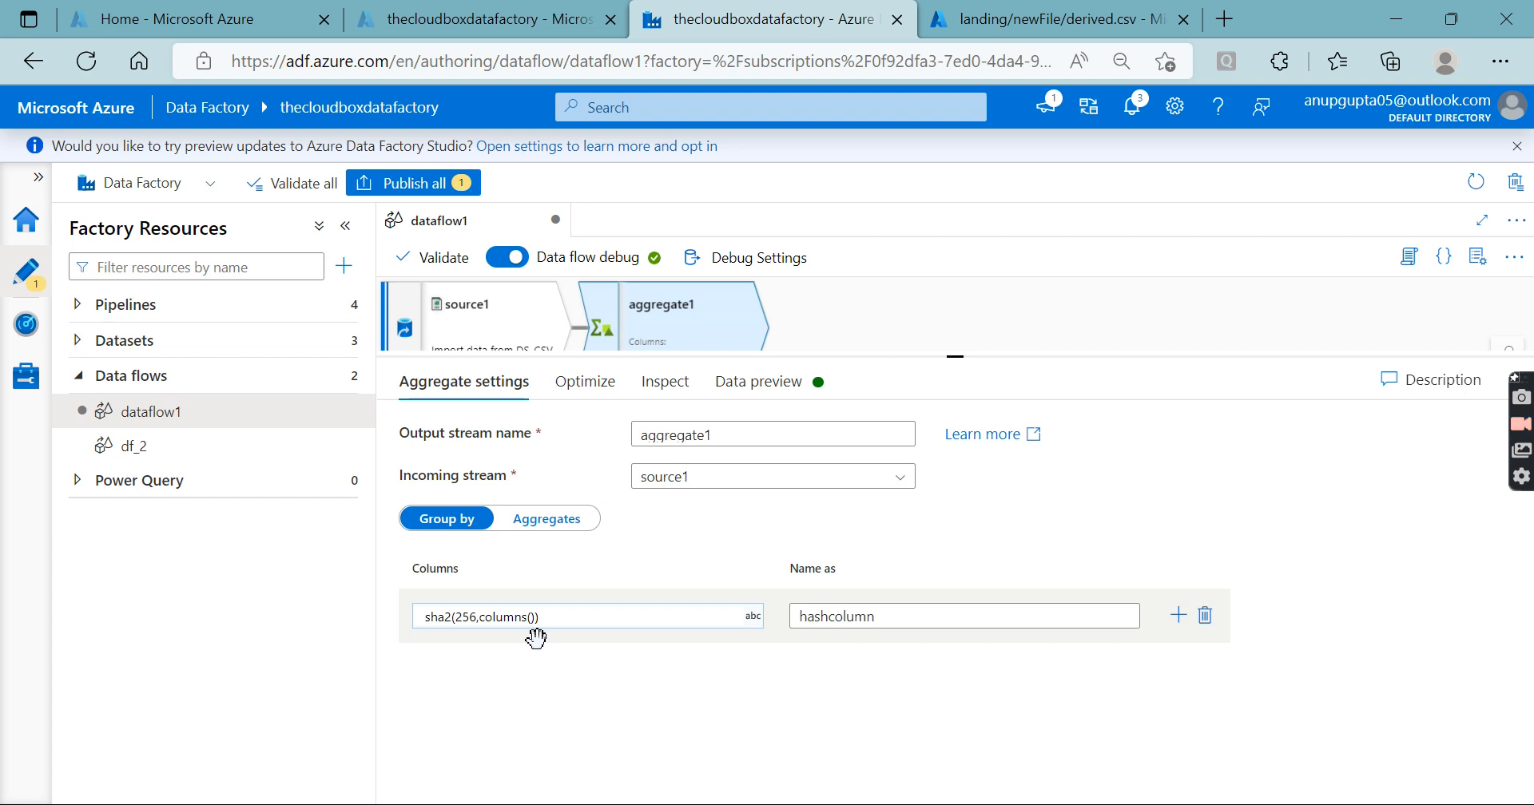
pyautogui.click(741, 385)
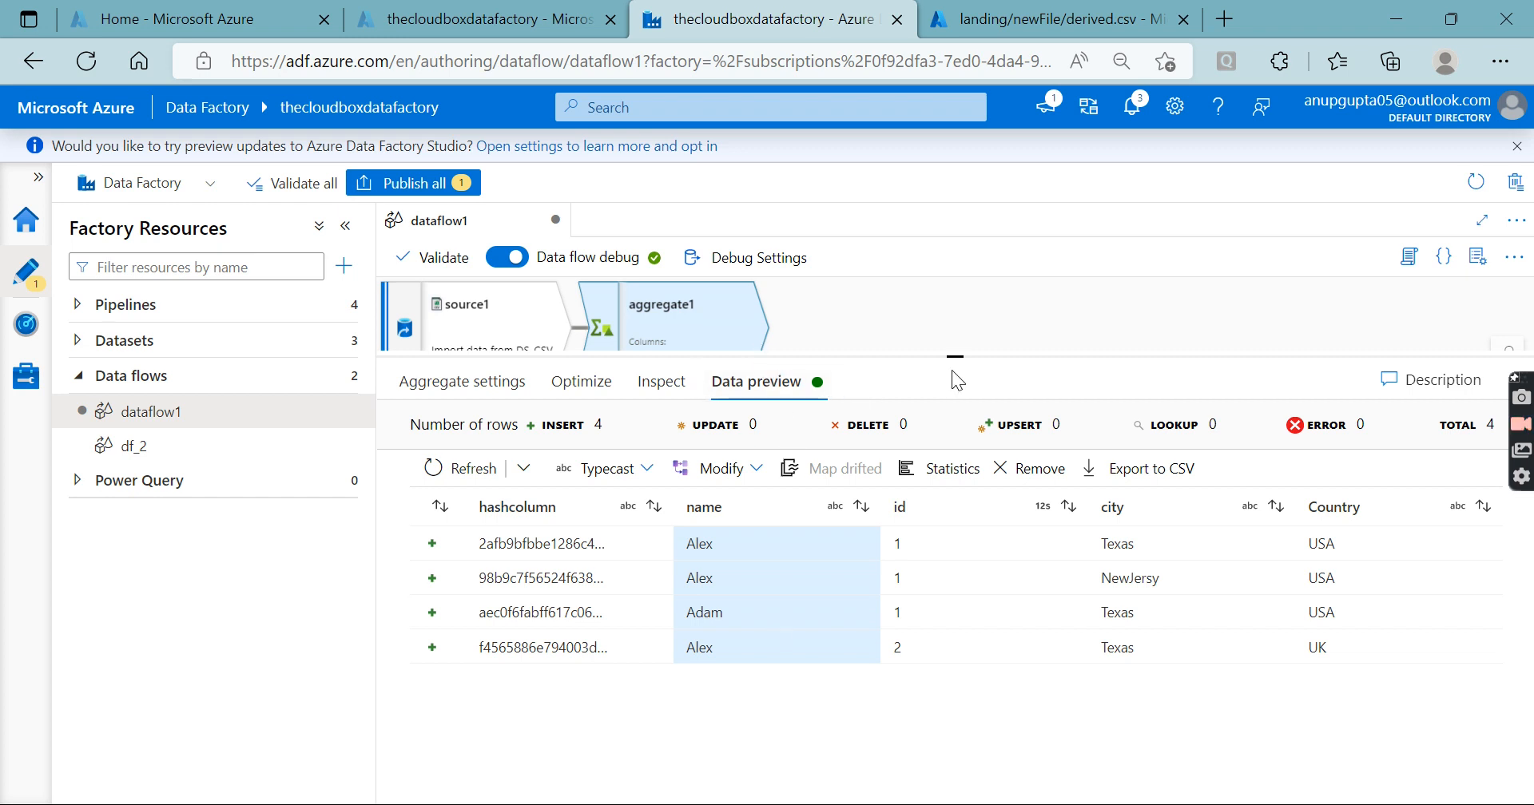
# Step: Add a Select transformation after aggregate1 in dataflow1
pyautogui.moveTo(952, 371); pyautogui.dragTo(951, 437)
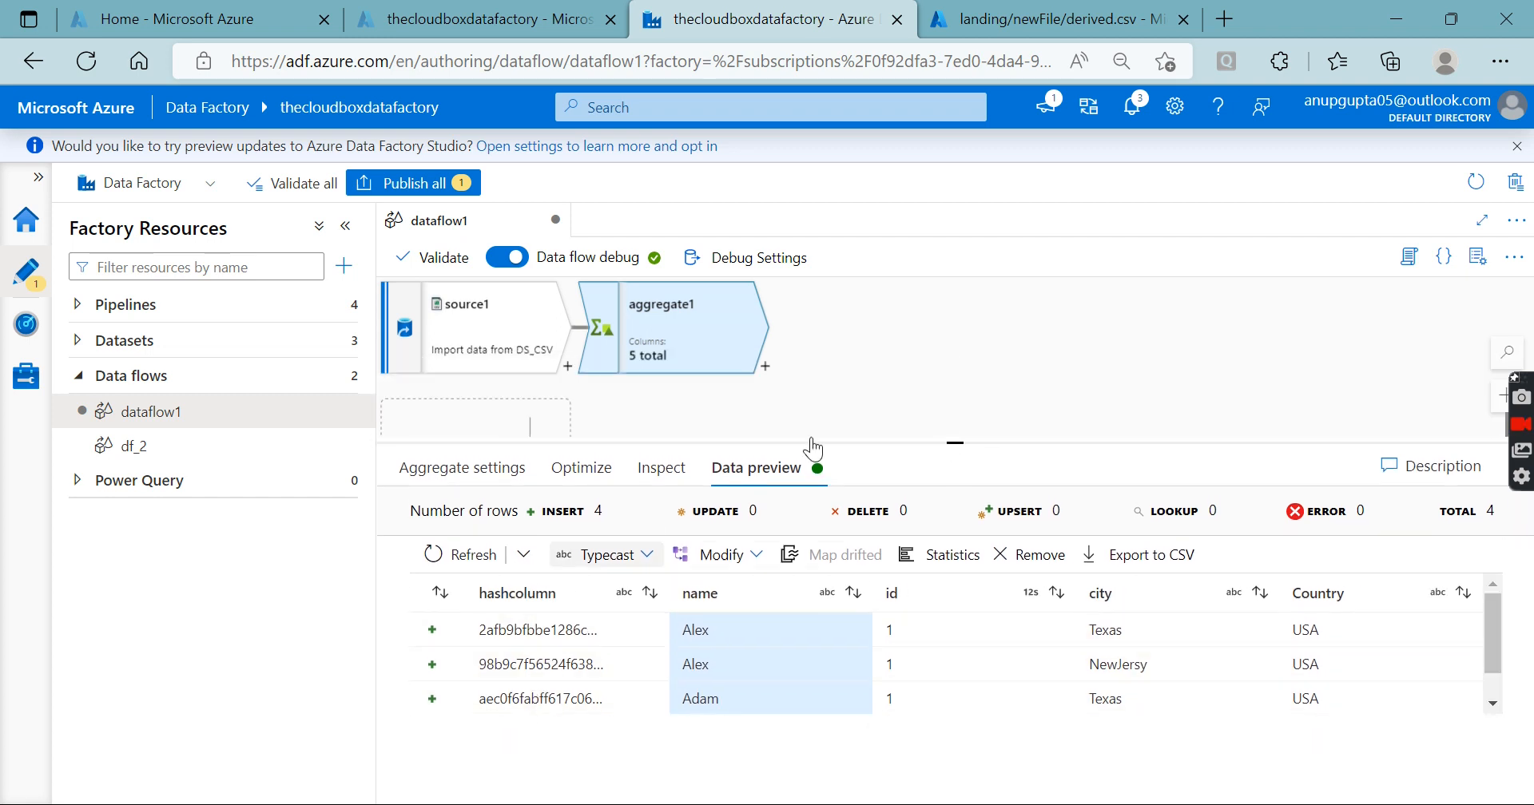
pyautogui.click(765, 367)
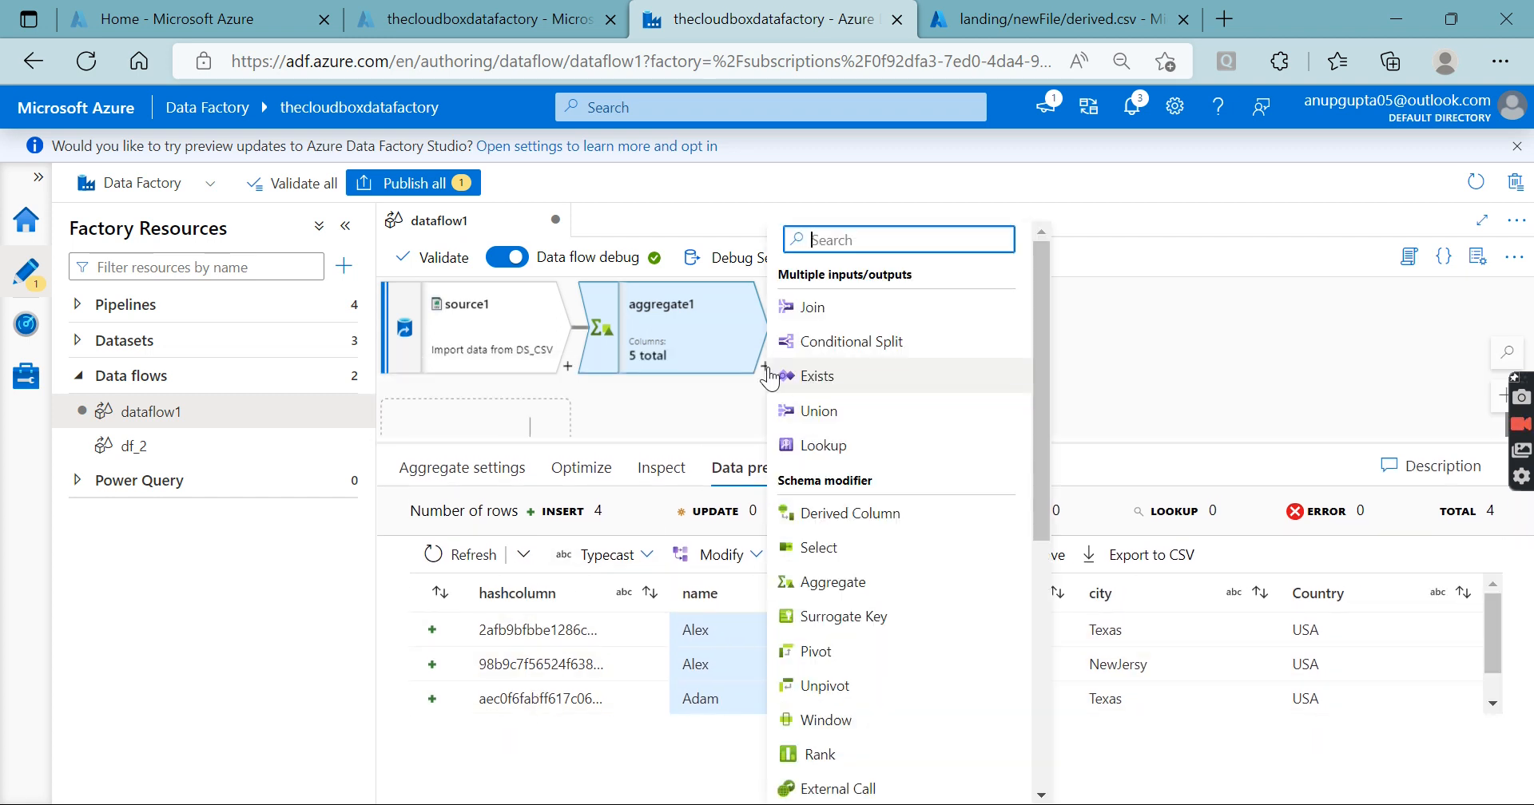
pyautogui.click(867, 548)
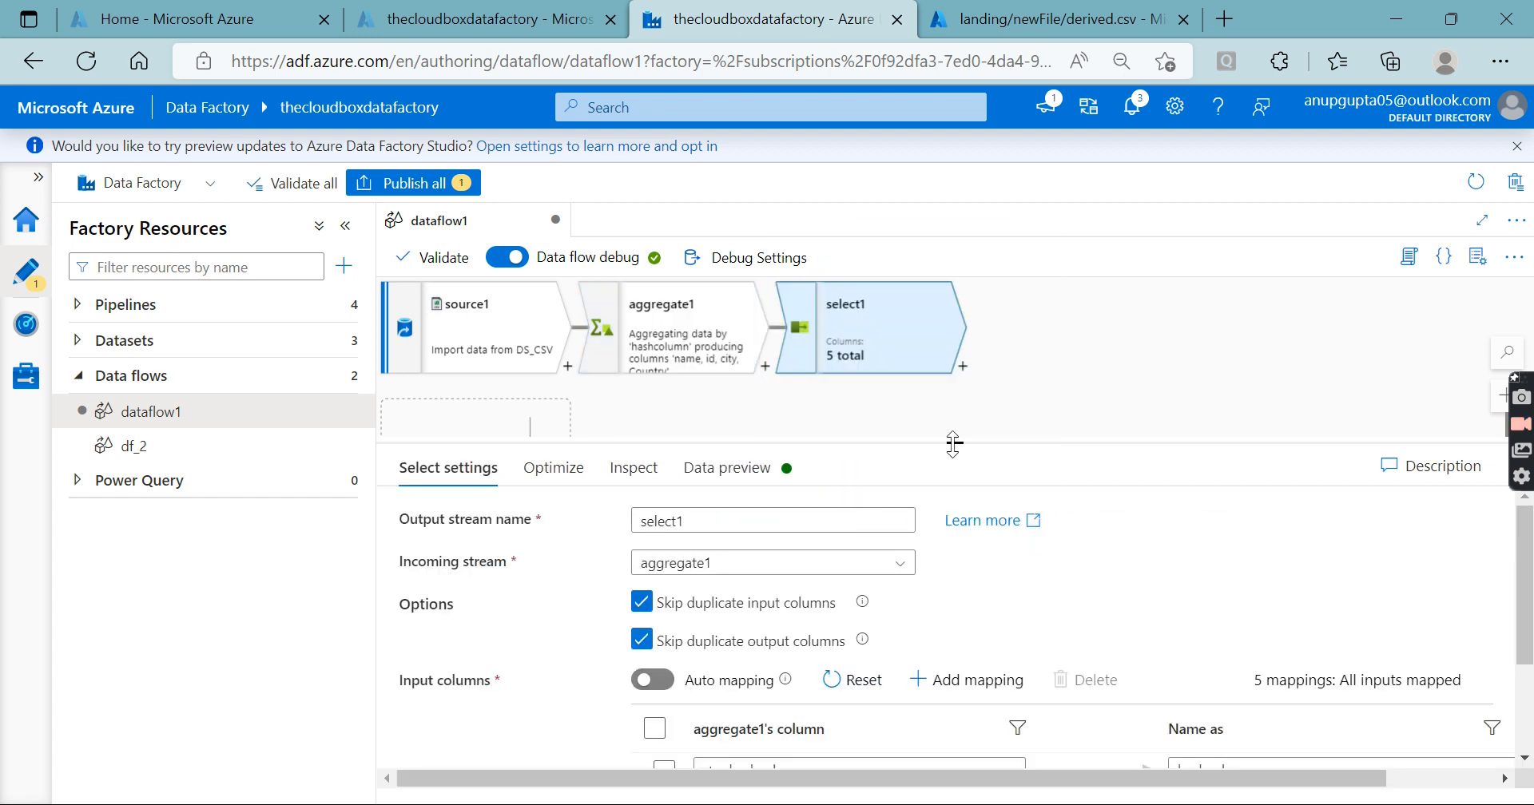
# Step: Remove the hashcolumn mapping from select1's input columns, keeping name, id, city and Country
pyautogui.moveTo(953, 442); pyautogui.dragTo(938, 258)
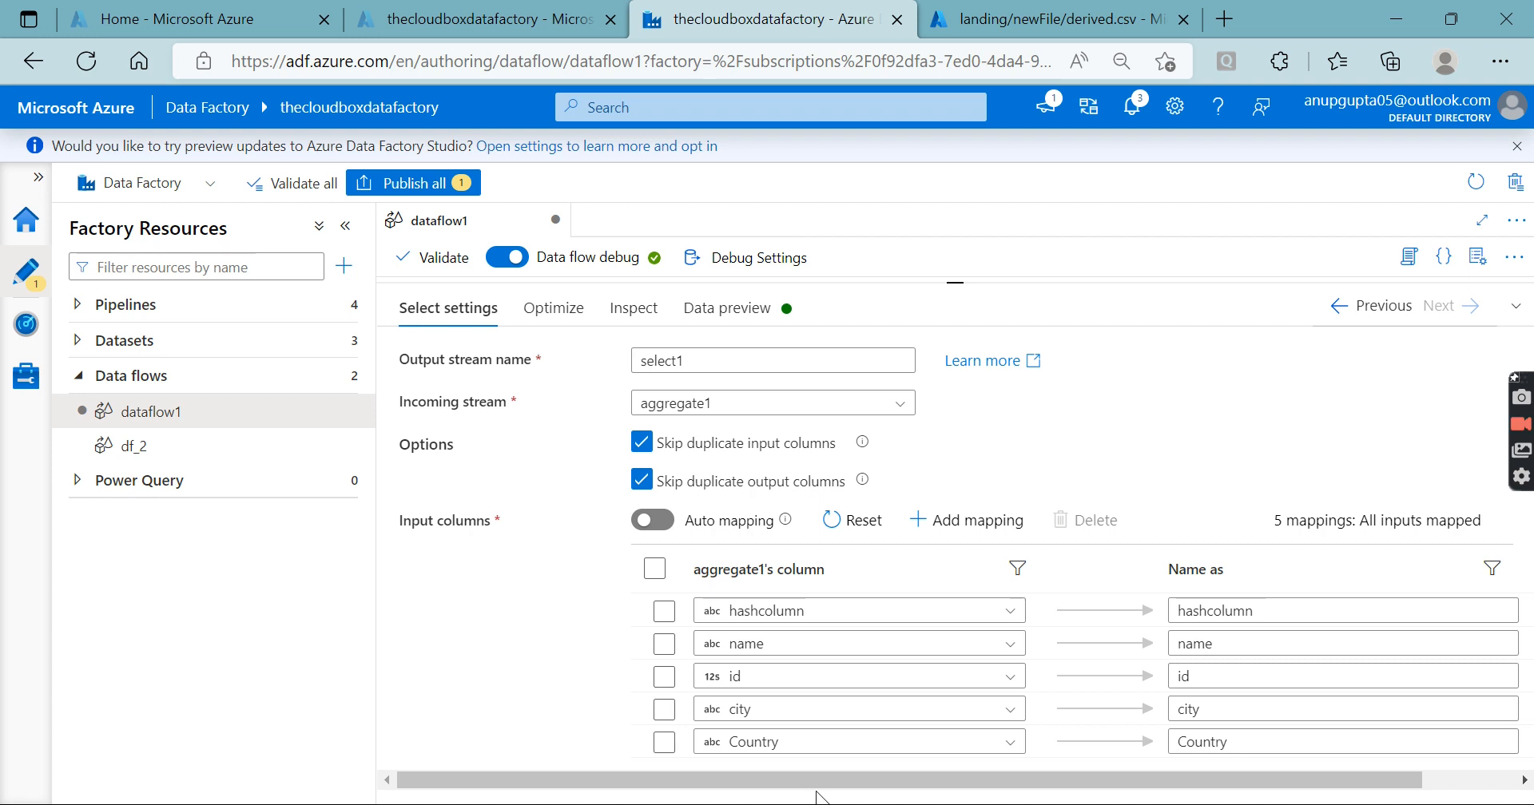
pyautogui.moveTo(980, 791); pyautogui.dragTo(747, 797)
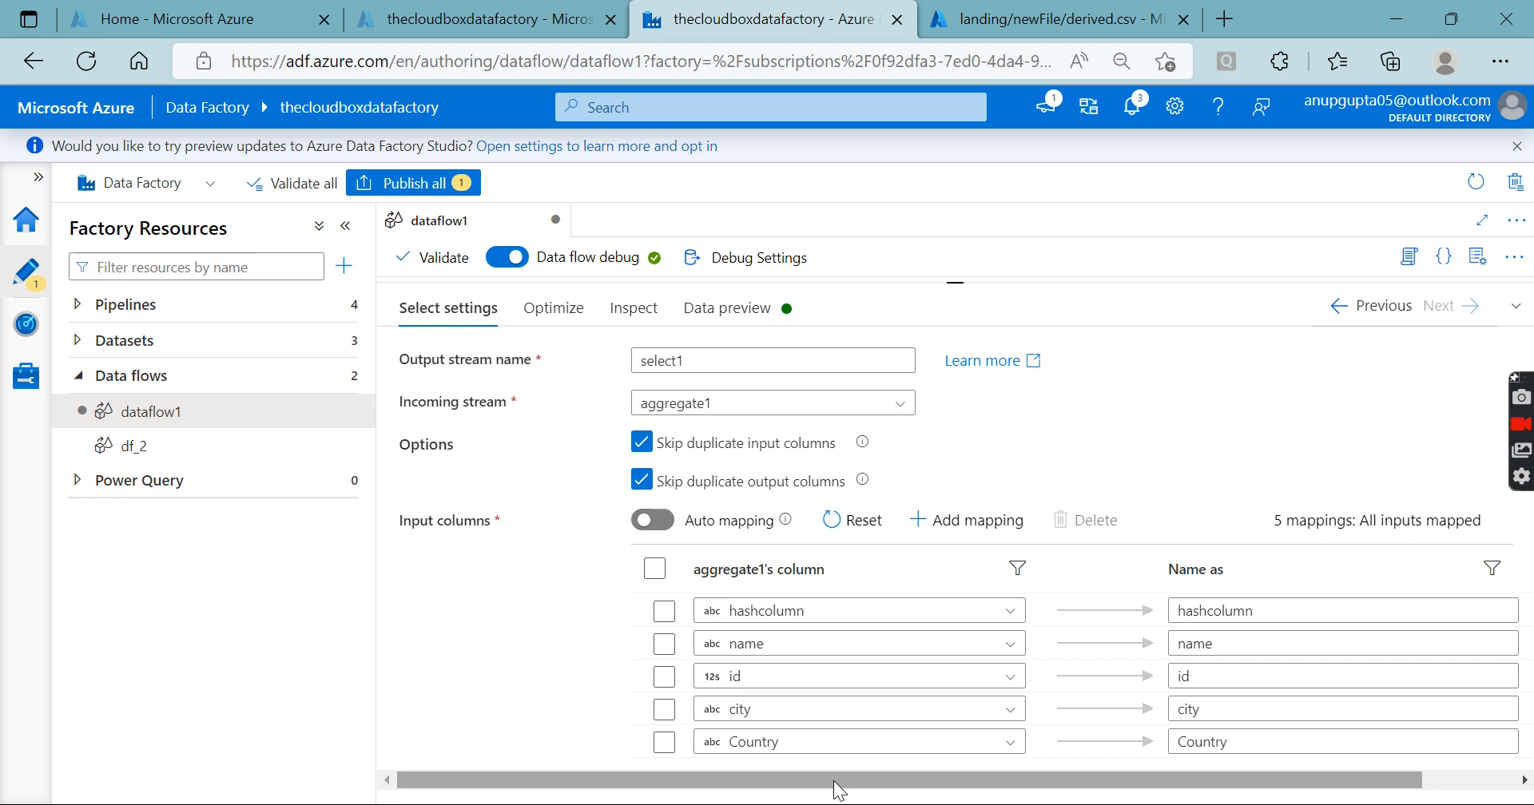
pyautogui.moveTo(834, 781); pyautogui.dragTo(1070, 771)
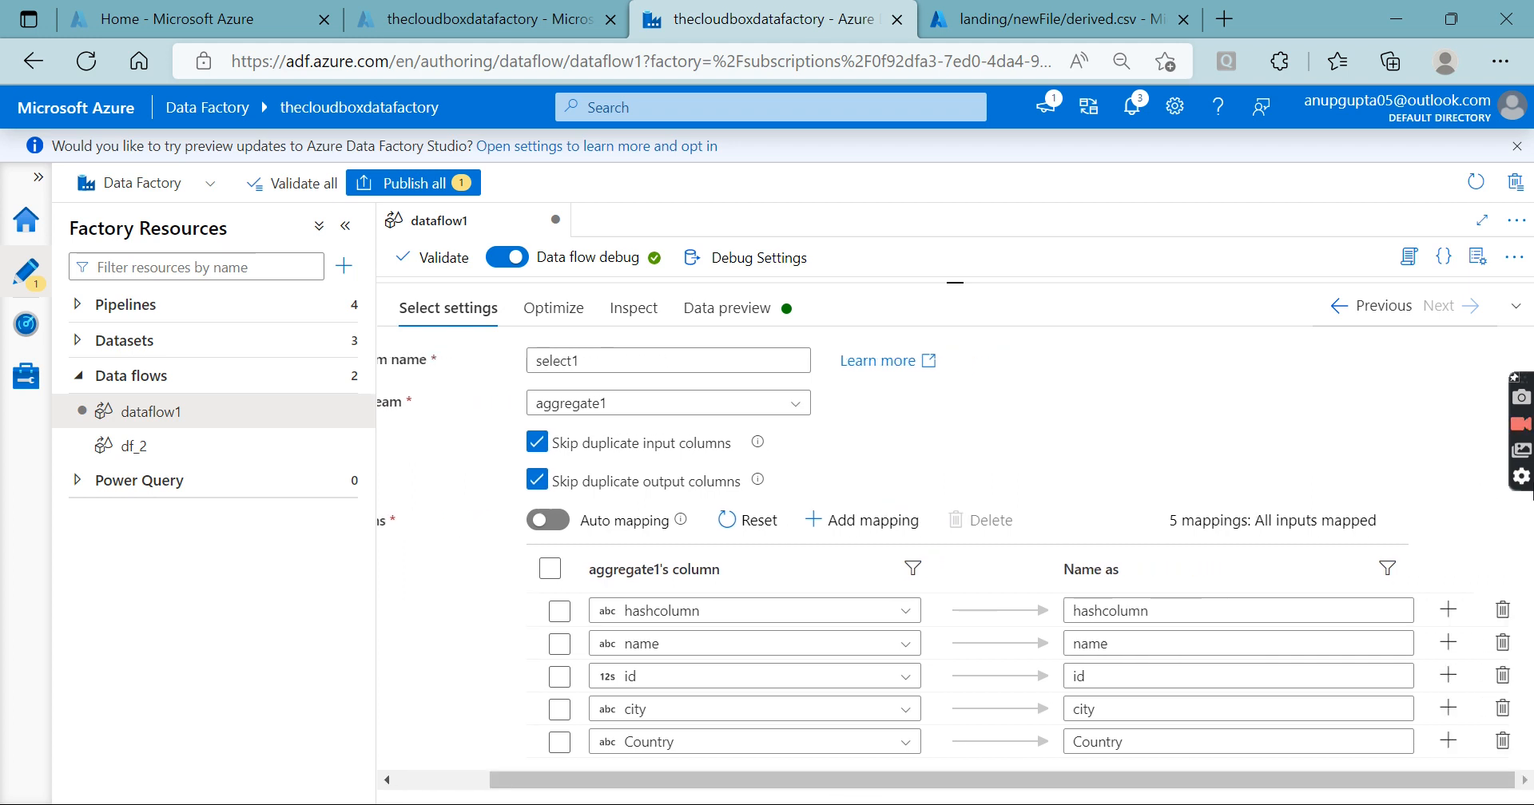
pyautogui.click(1502, 609)
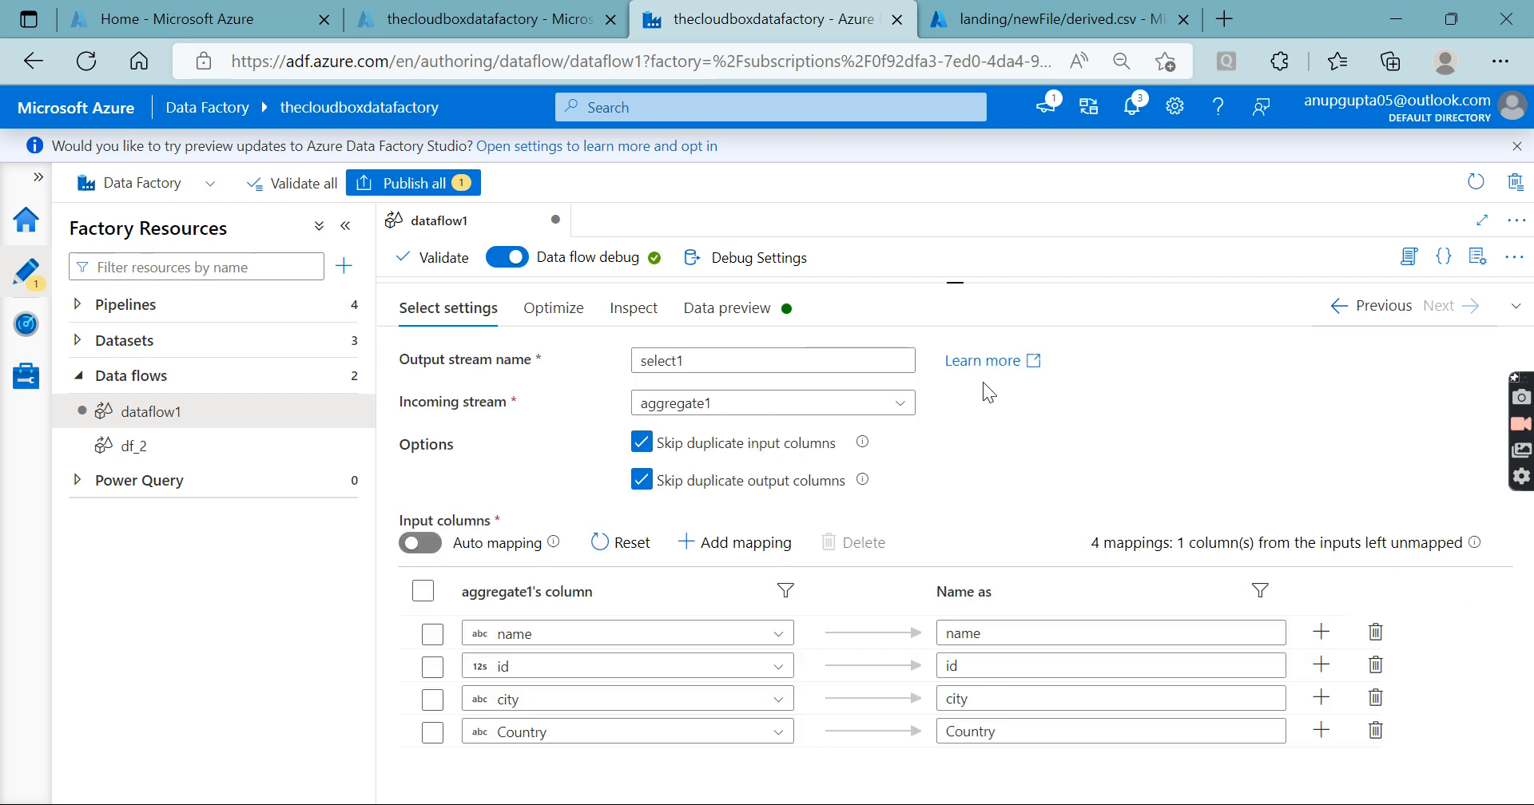
# Step: Refresh the data preview of select1
pyautogui.moveTo(953, 284); pyautogui.dragTo(955, 461)
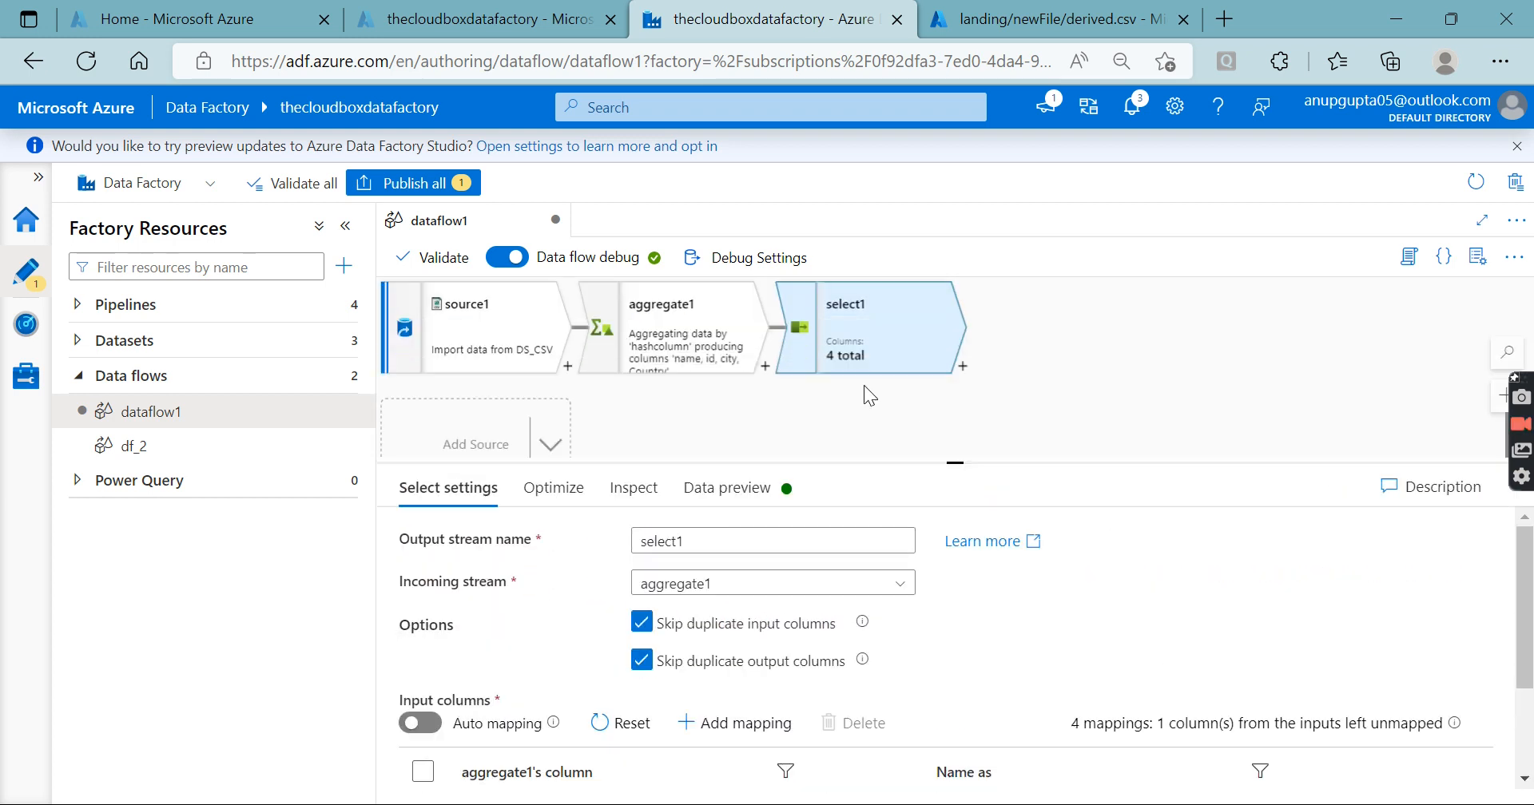
pyautogui.click(755, 488)
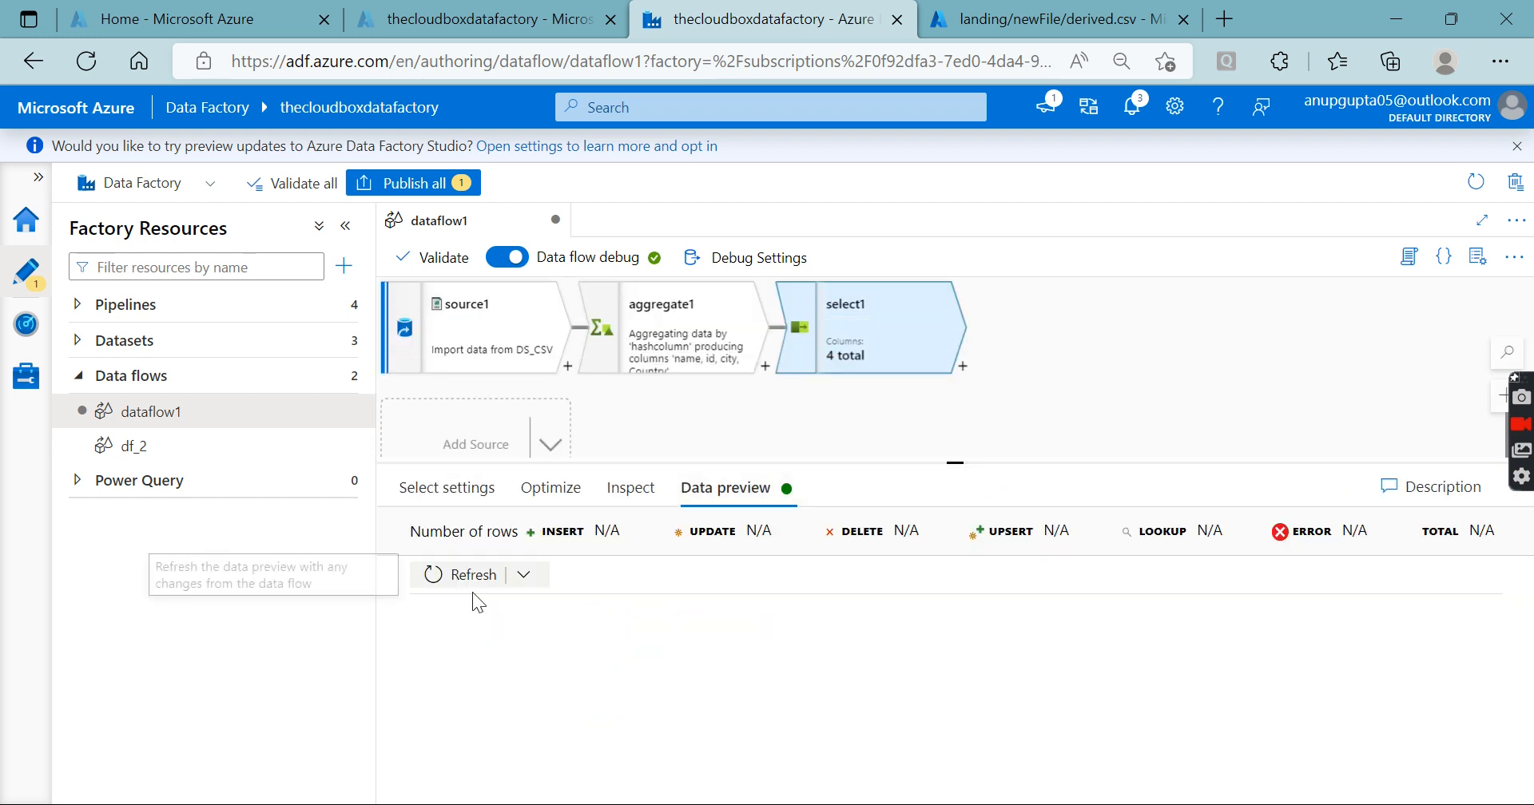
pyautogui.click(457, 574)
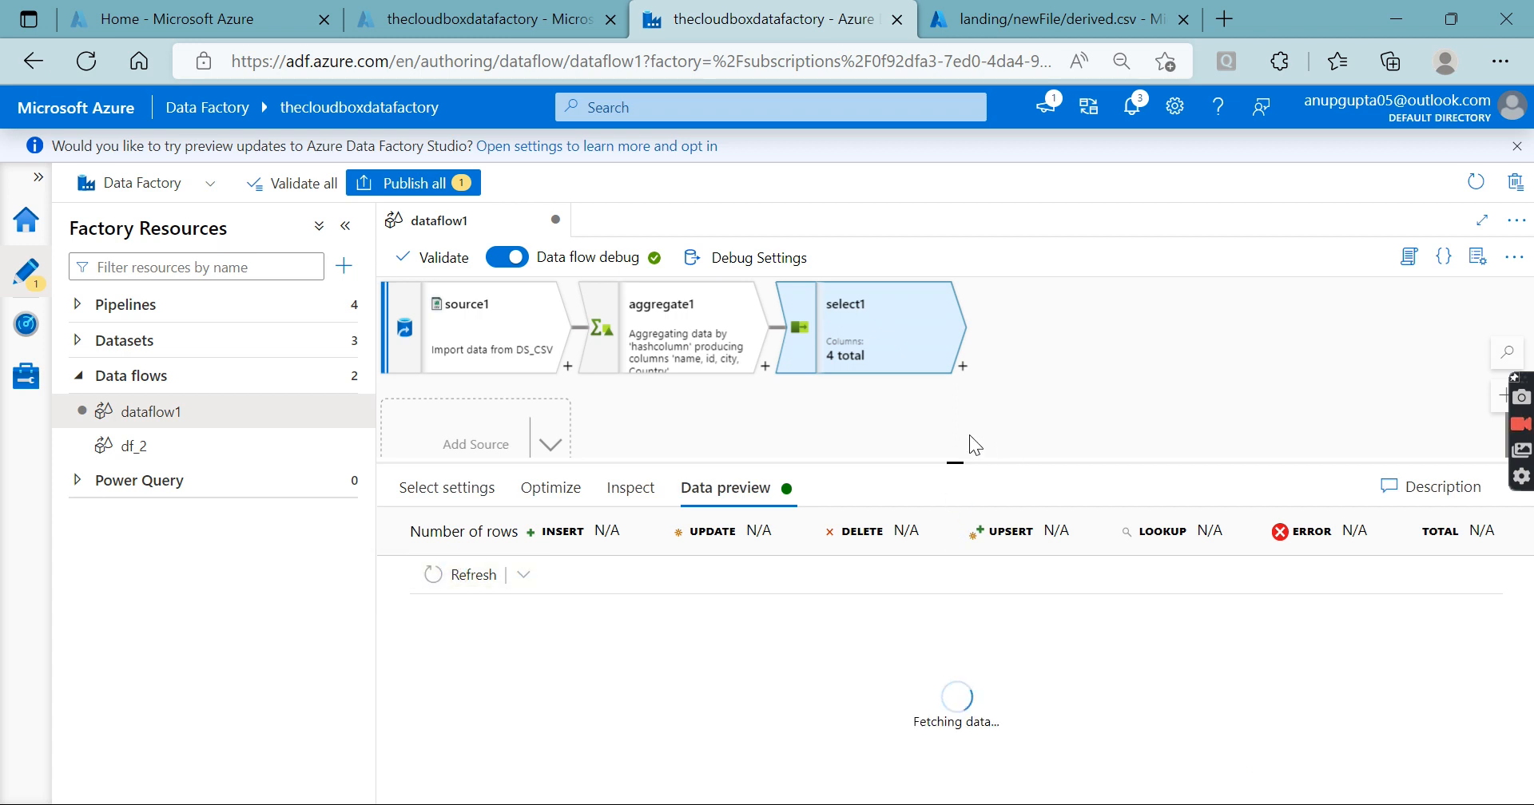
pyautogui.moveTo(958, 463); pyautogui.dragTo(957, 394)
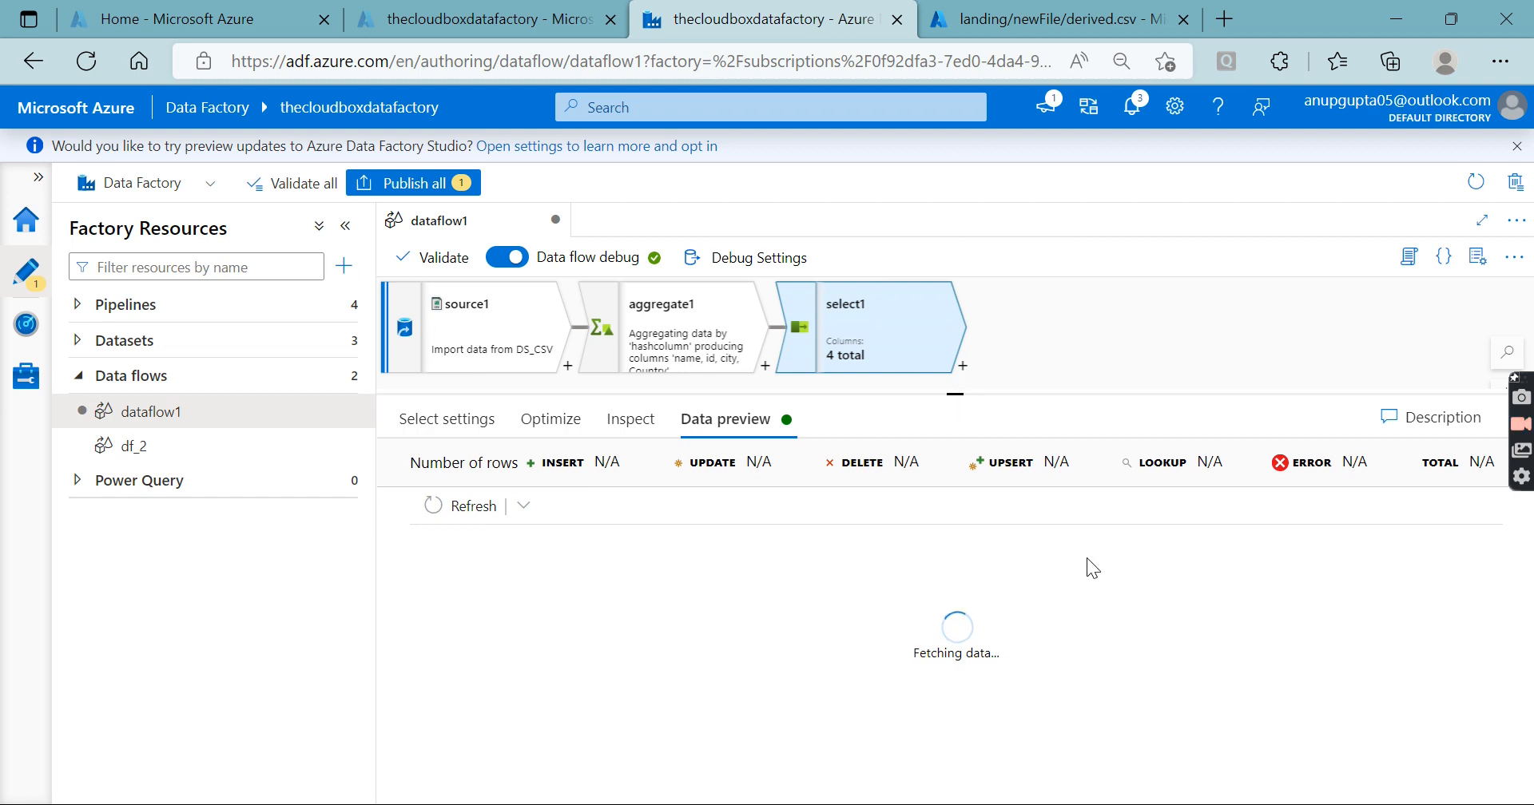
# Step: Switch to the storage container, close the derived.csv blob and return to Data Factory
pyautogui.click(999, 23)
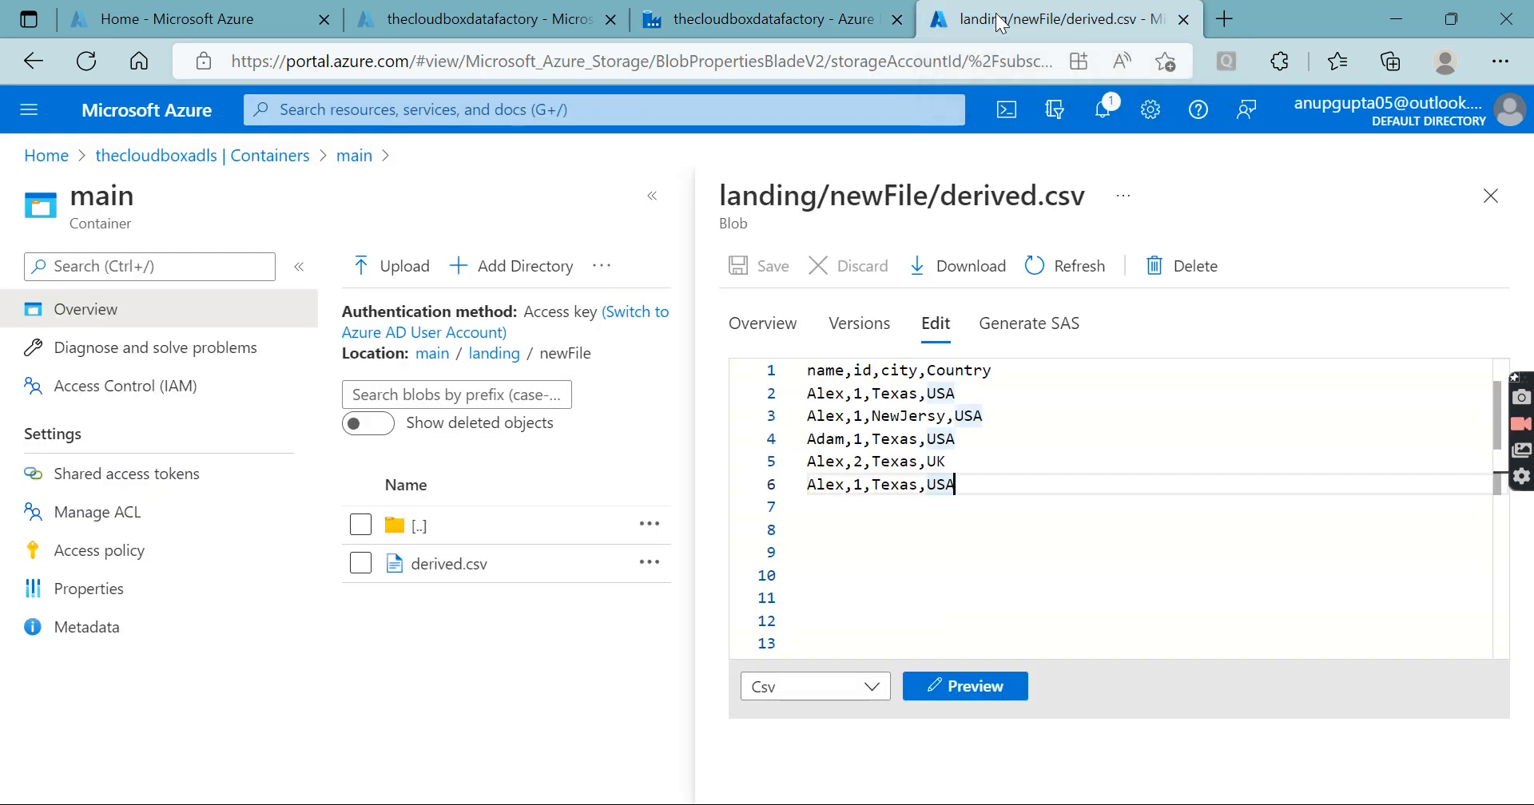
pyautogui.click(1495, 206)
pyautogui.click(817, 28)
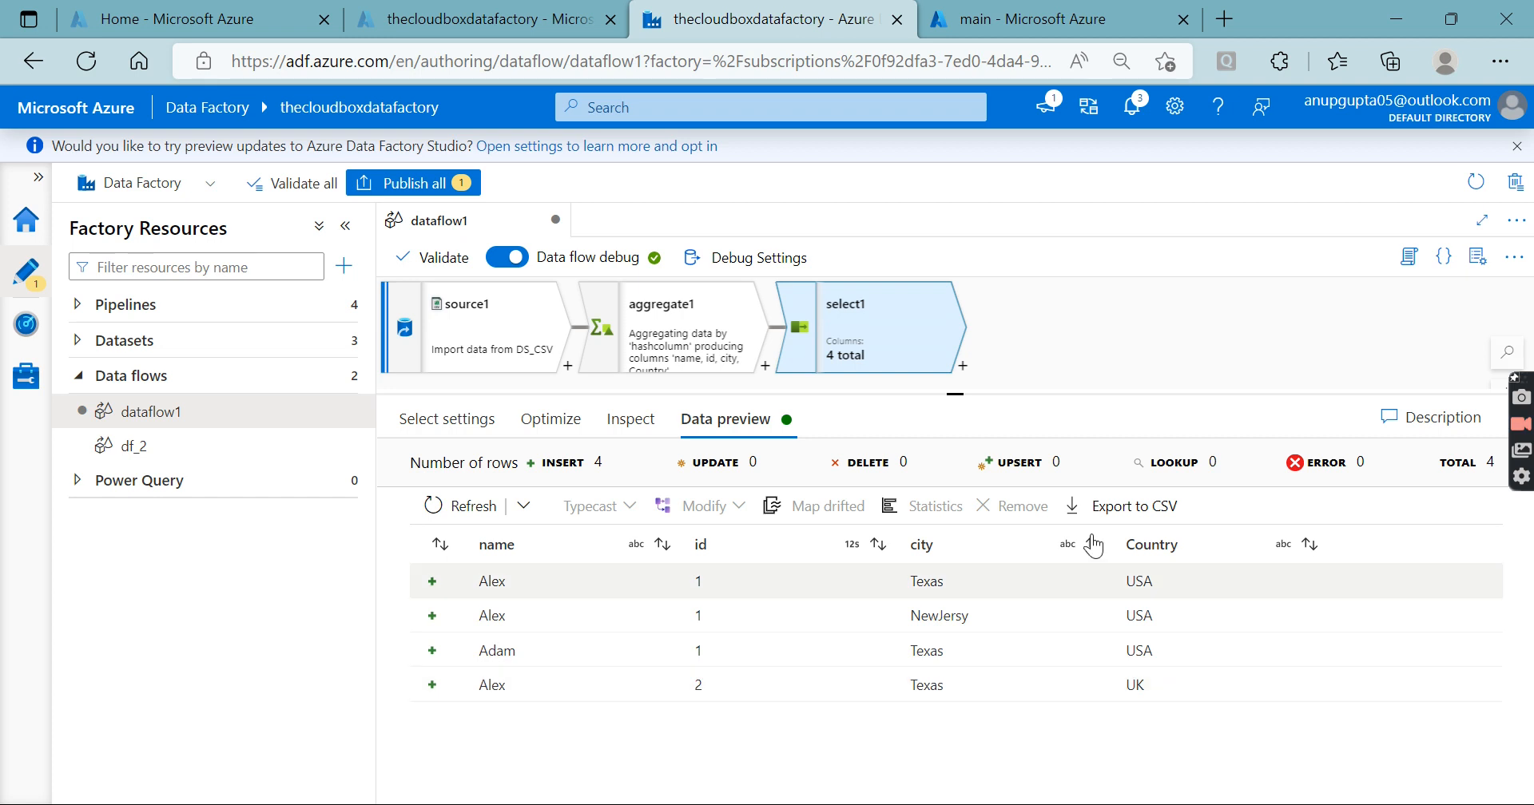
# Step: Compare the data previews of source1, aggregate1 and select1
pyautogui.click(649, 352)
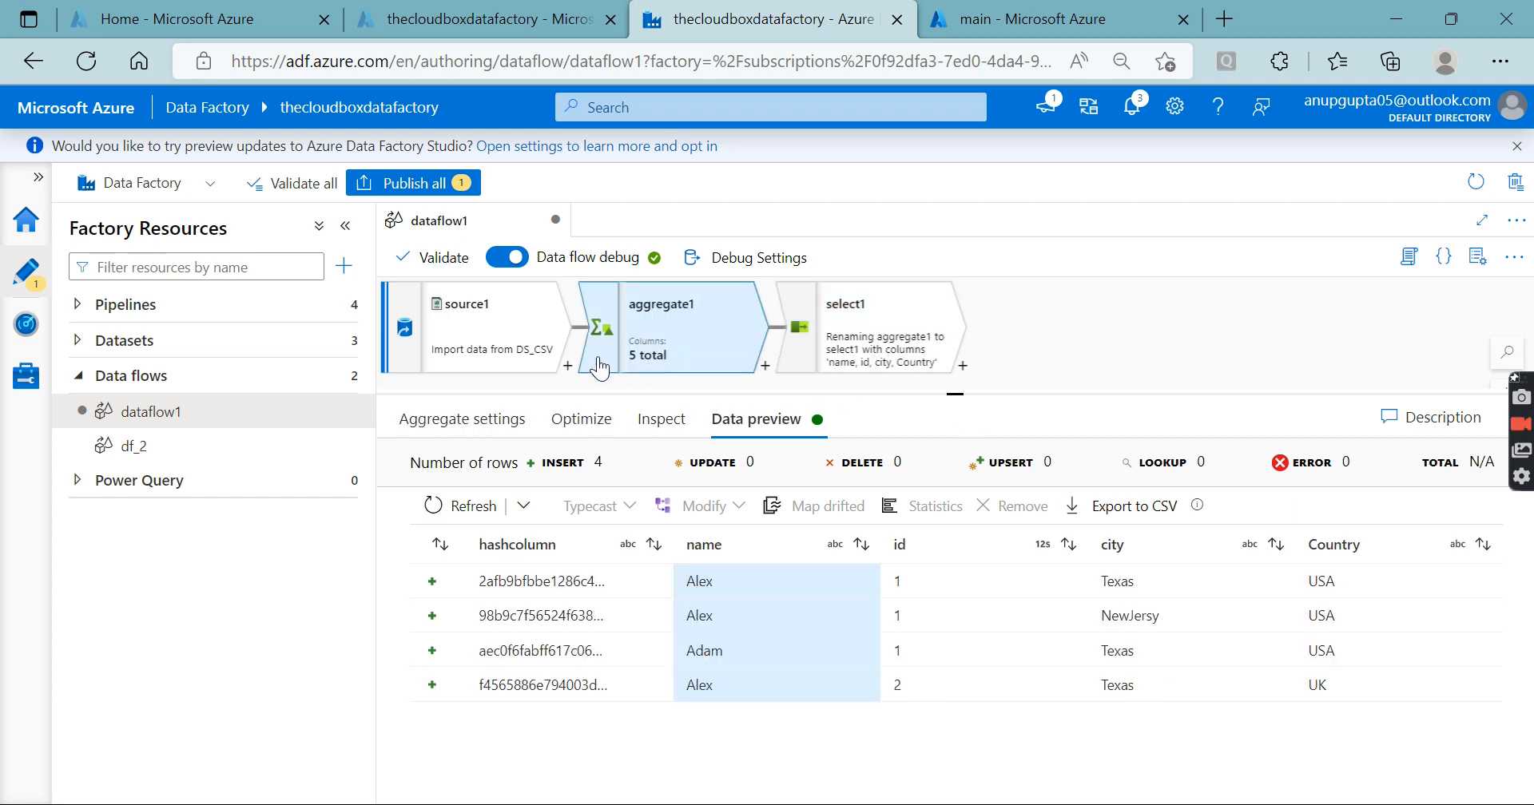
pyautogui.click(516, 345)
pyautogui.click(643, 345)
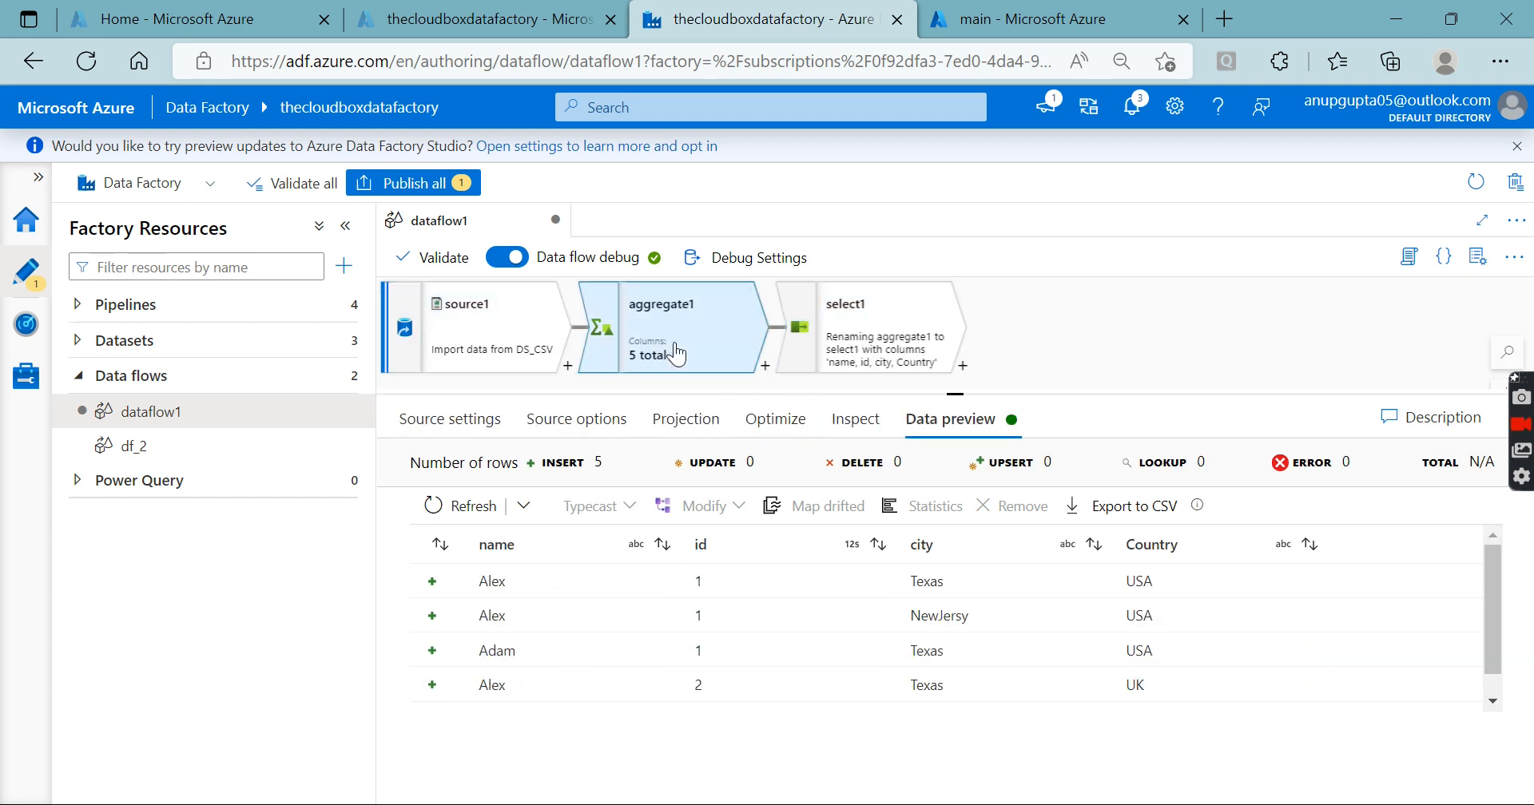
pyautogui.click(882, 348)
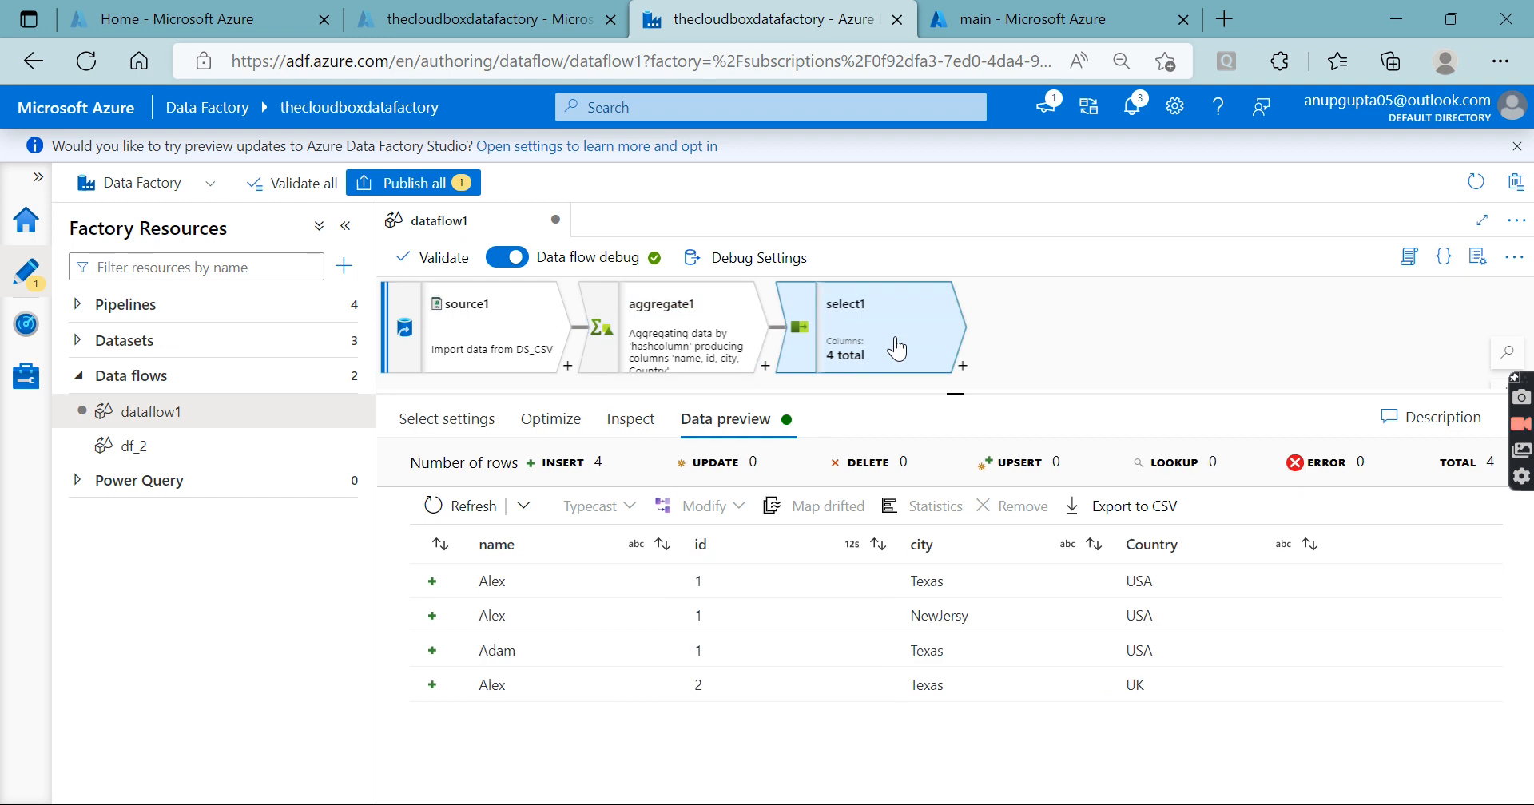
# Step: Add a sink after select1 and set its dataset to DS_CSV
pyautogui.click(963, 369)
pyautogui.scroll(-5, 1239, 413)
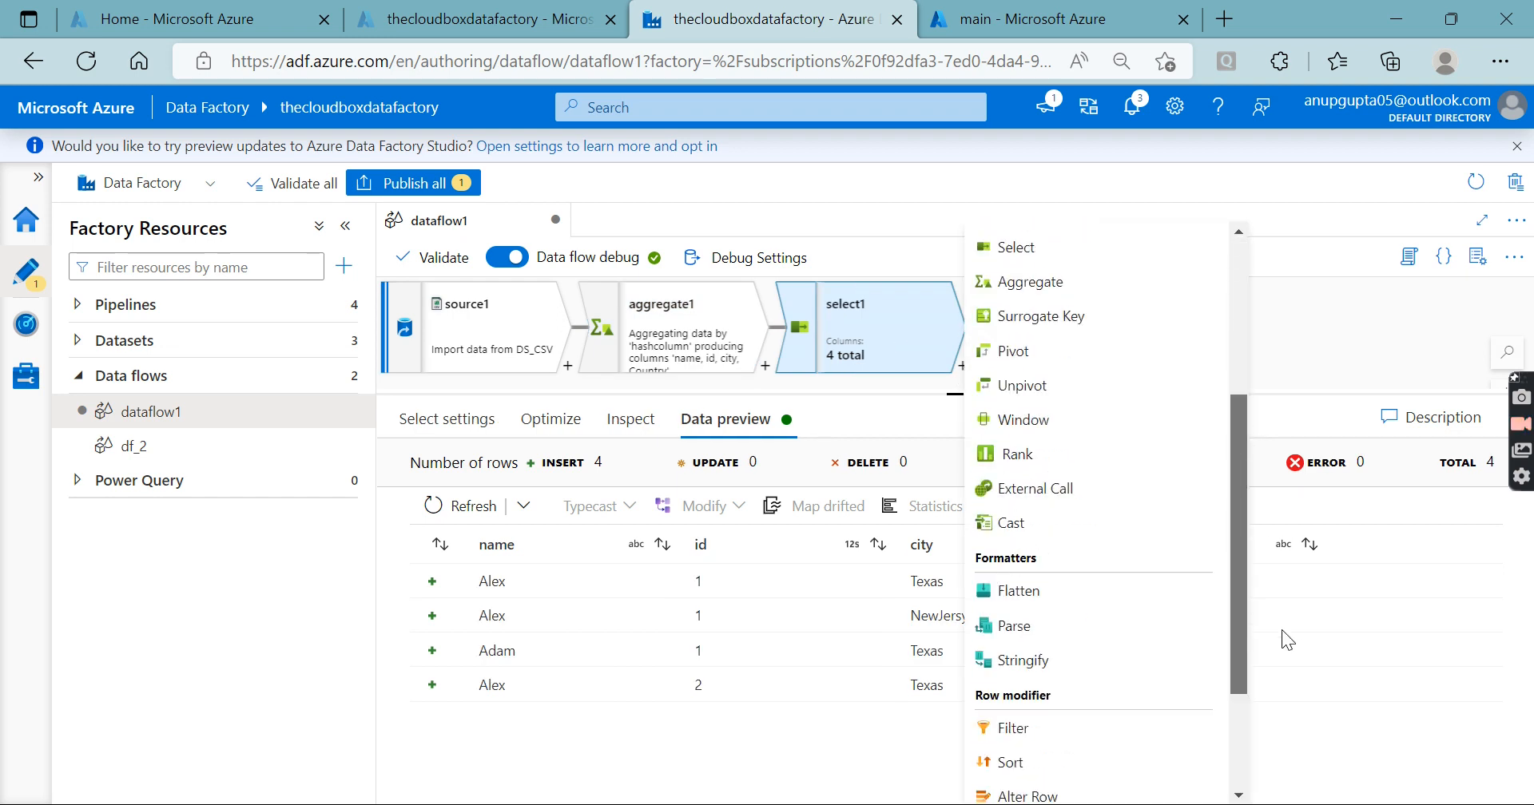
pyautogui.click(1008, 788)
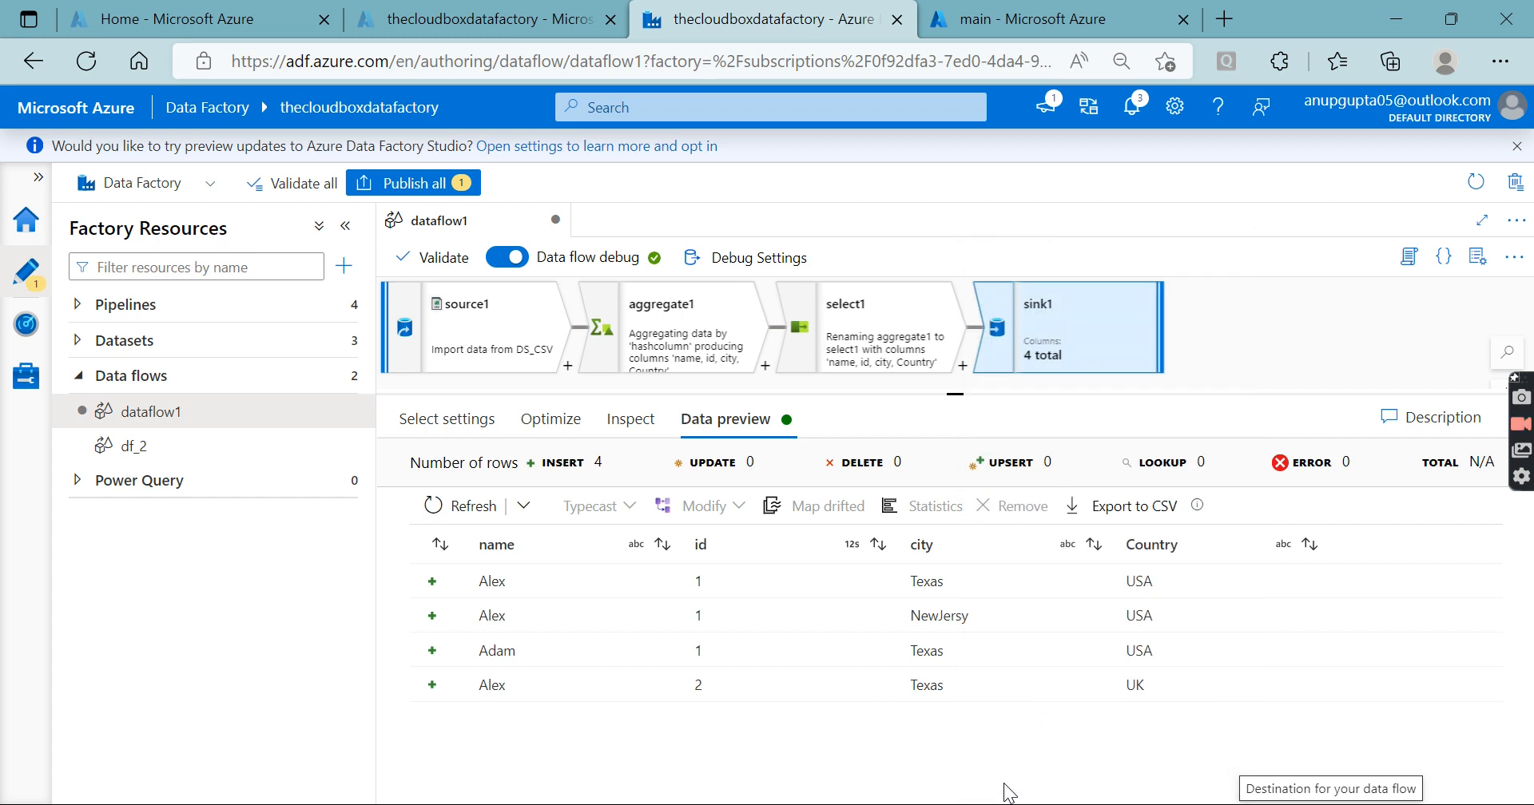
pyautogui.click(885, 635)
pyautogui.click(756, 732)
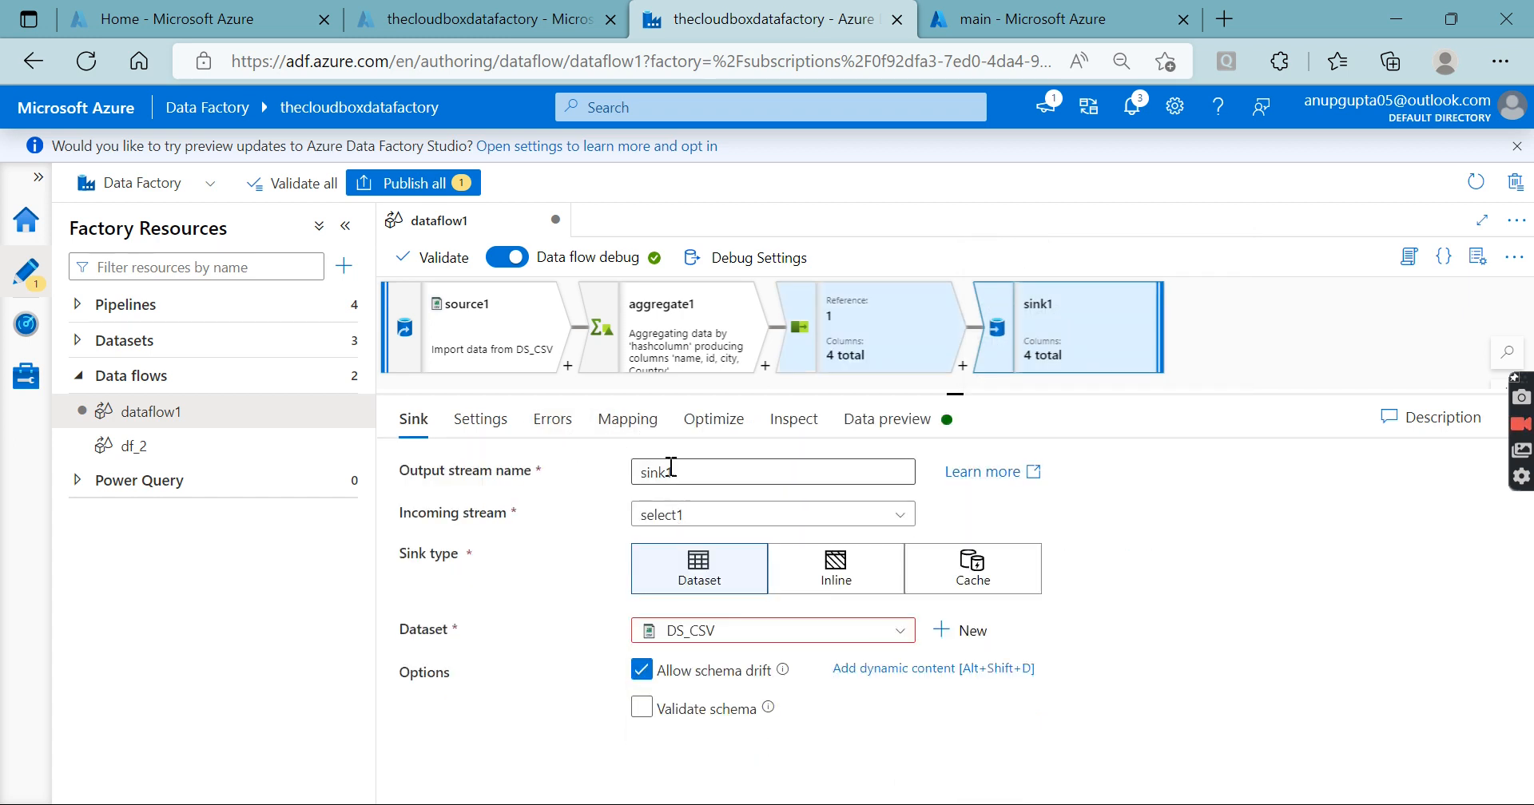
# Step: Set sink1 to output to a single file named removeall.csv, using a single partition
pyautogui.click(481, 423)
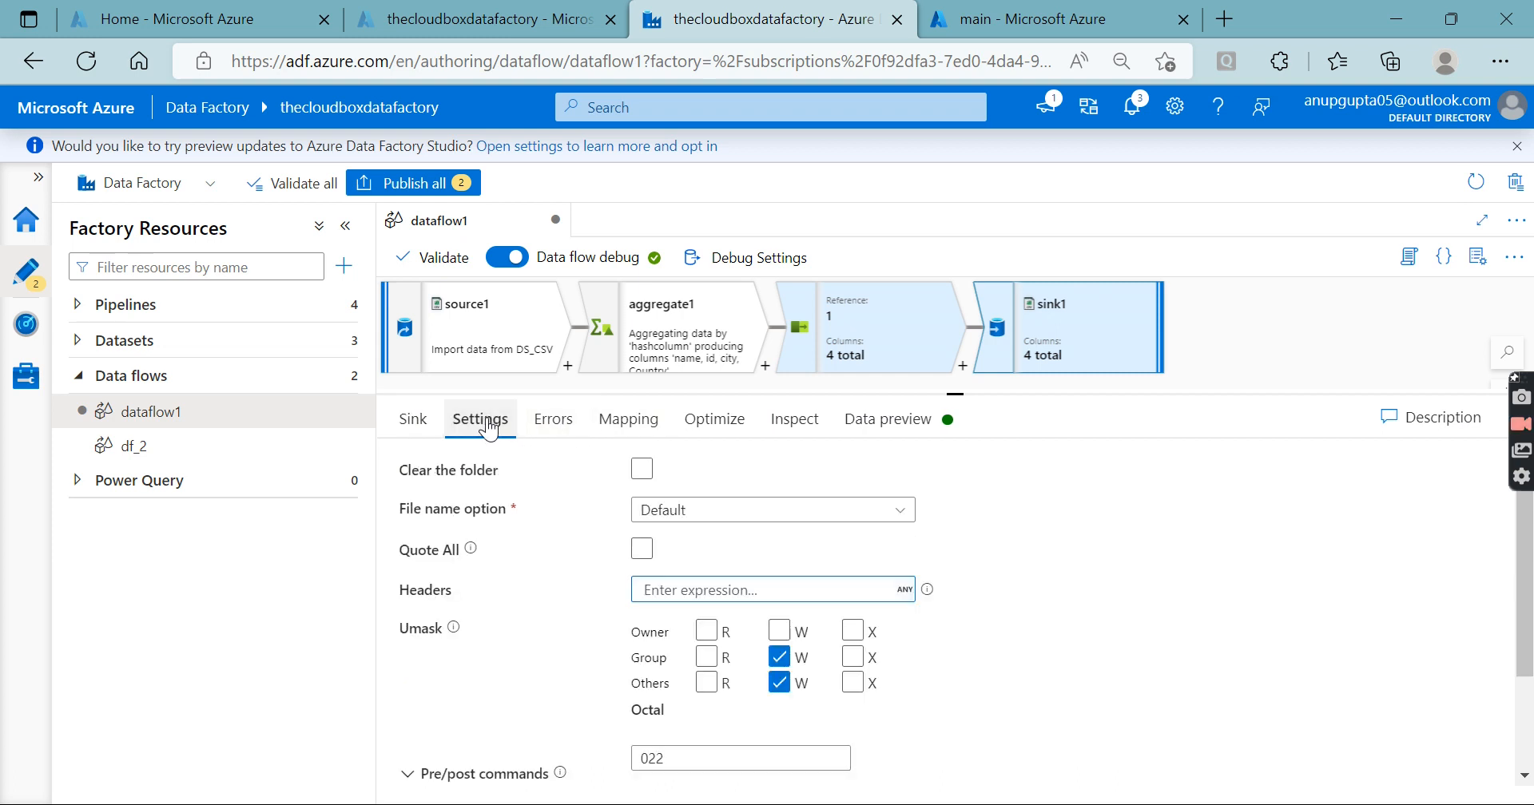
pyautogui.click(903, 528)
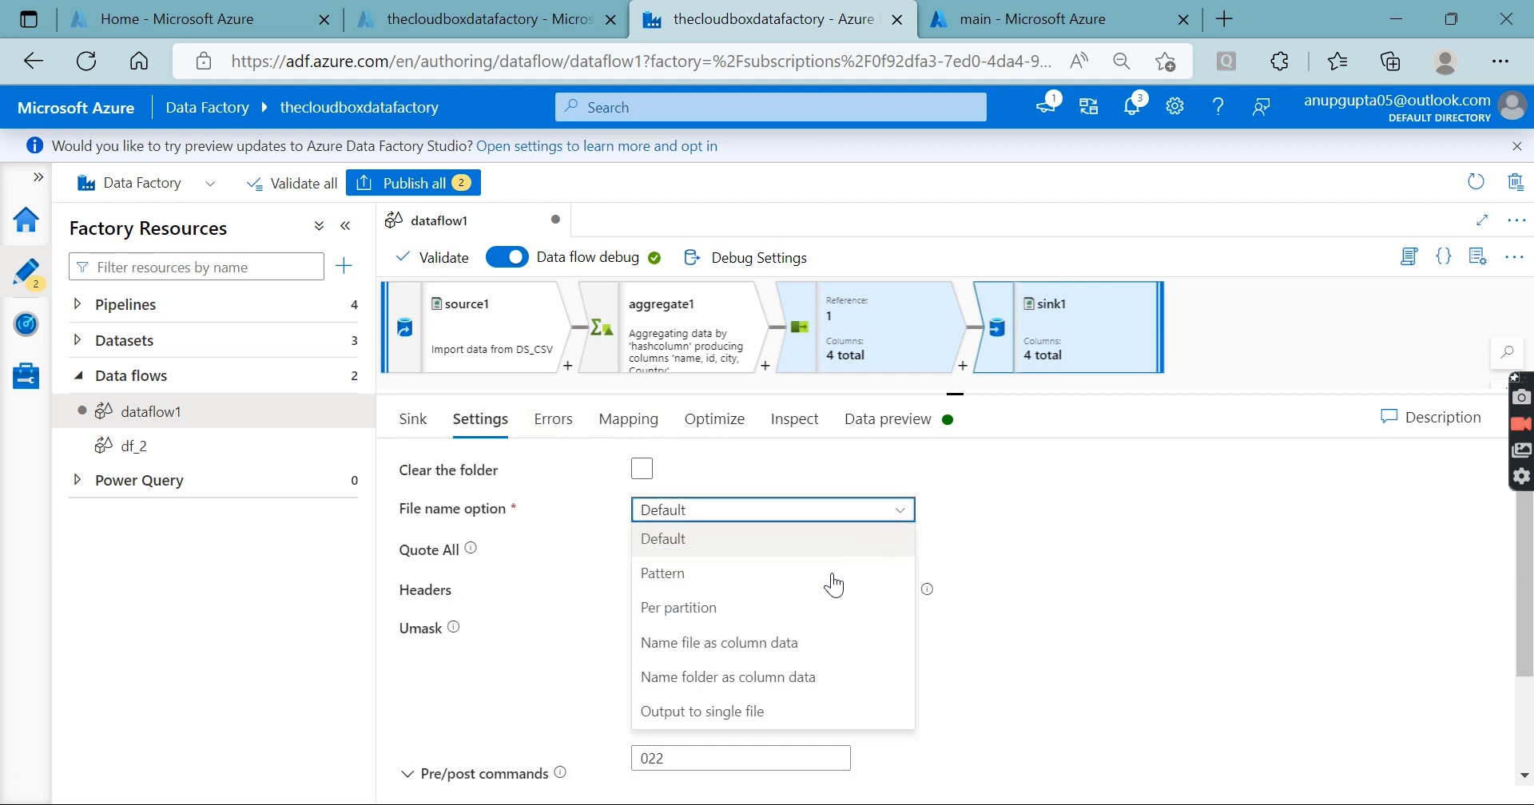
pyautogui.click(737, 725)
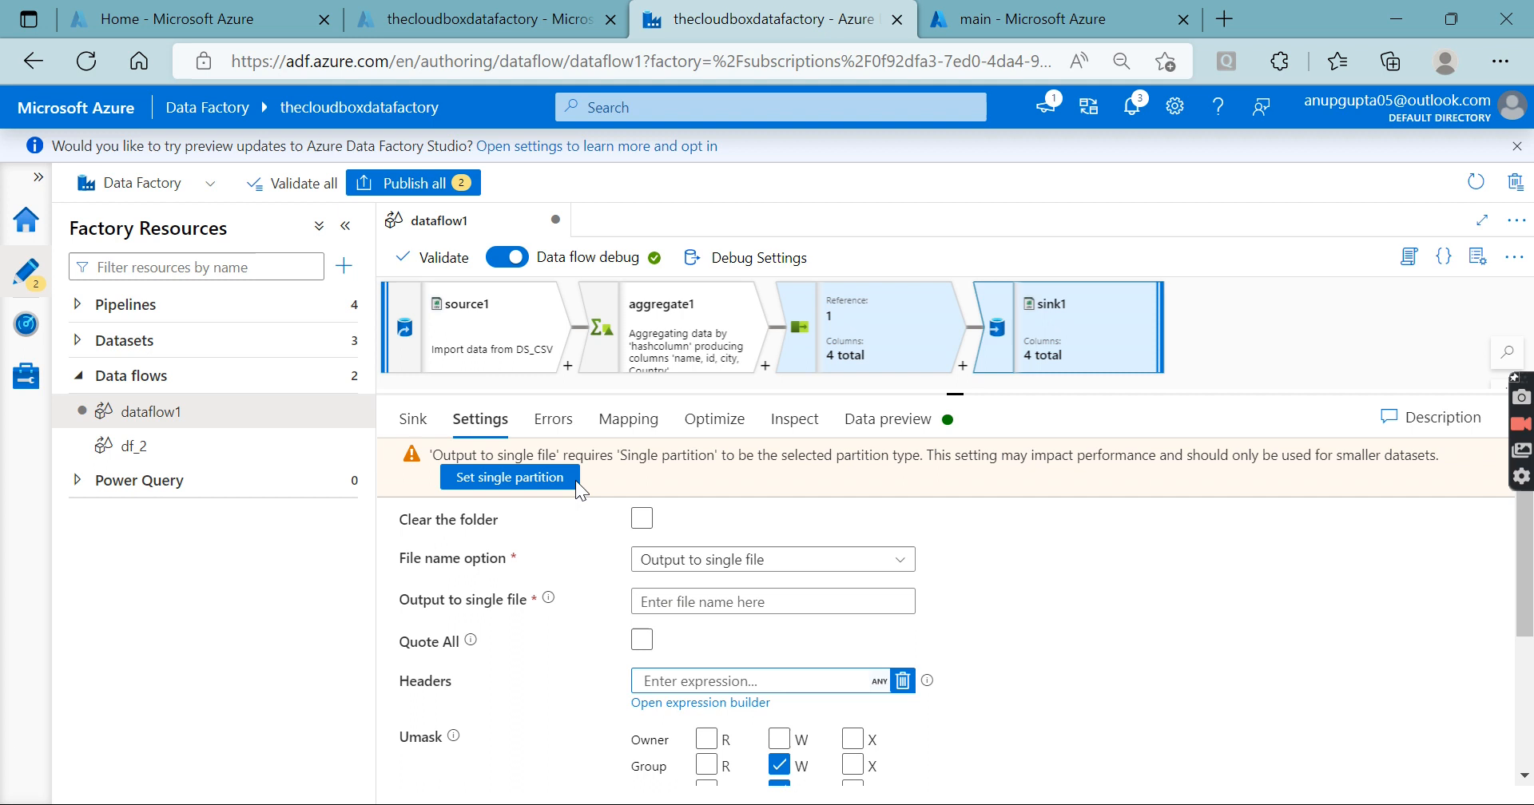
pyautogui.click(565, 479)
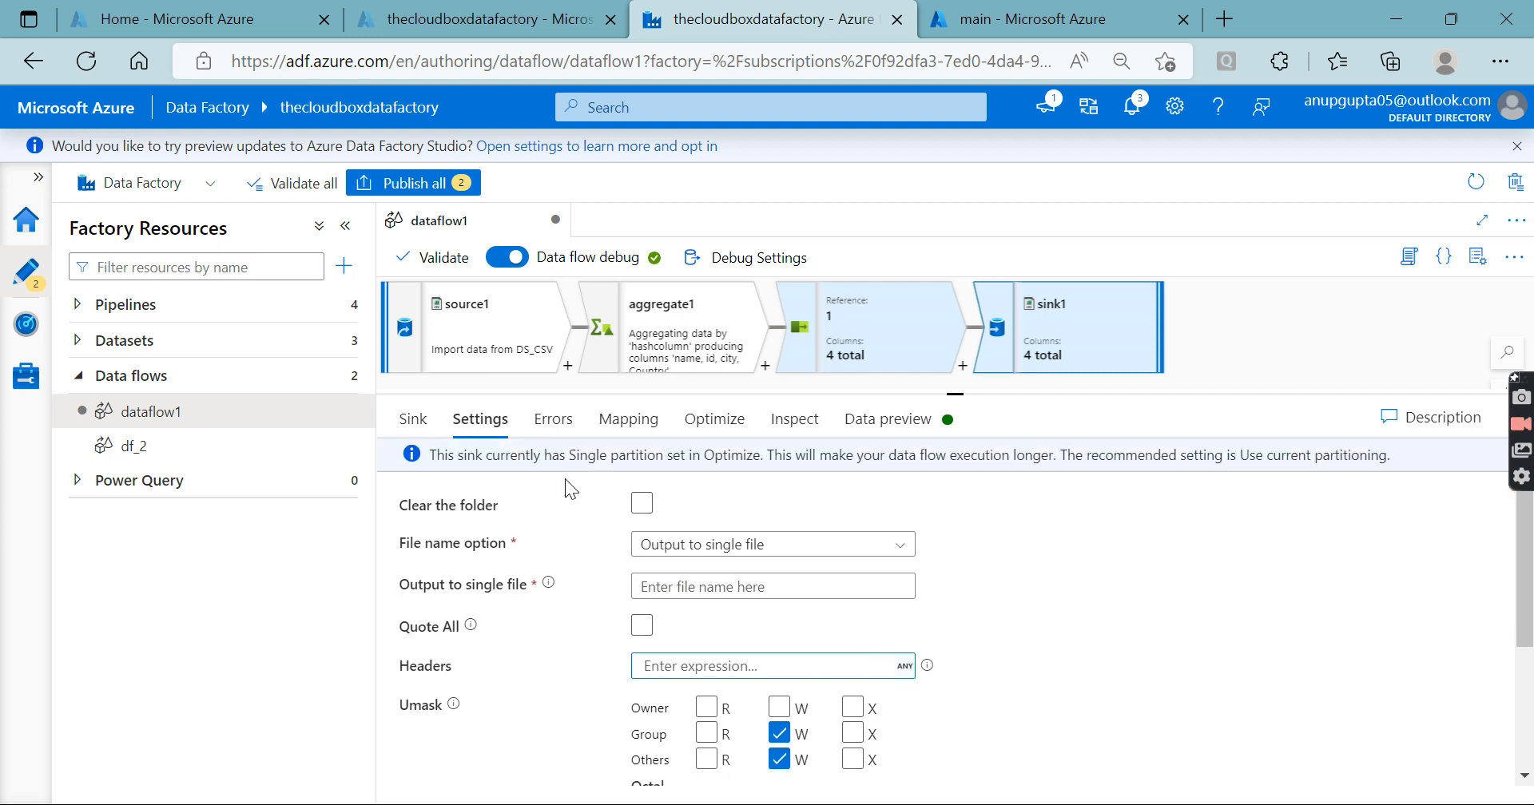
pyautogui.click(692, 591)
pyautogui.write('rem')
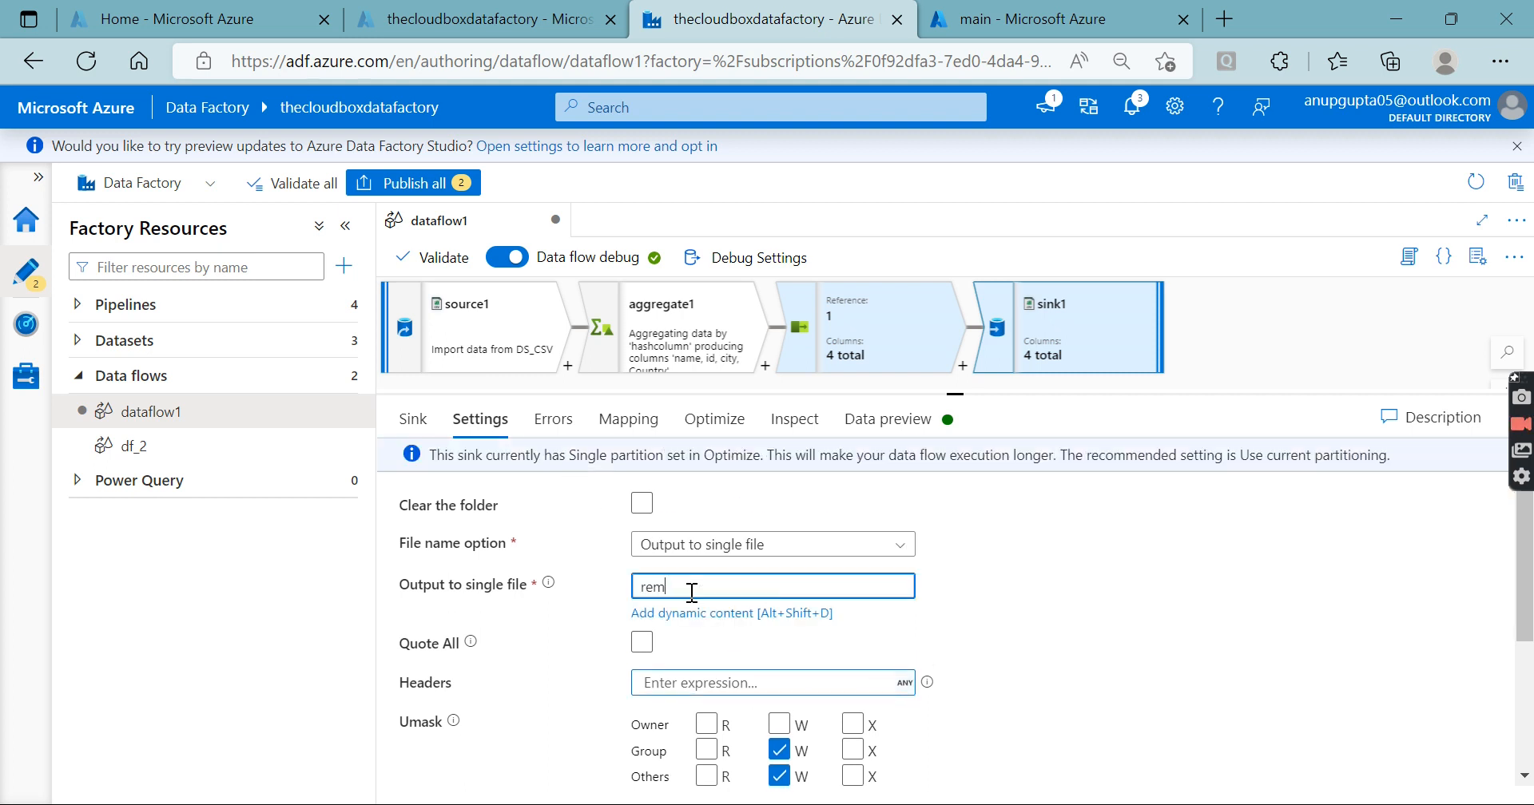
pyautogui.write('oveall.csv')
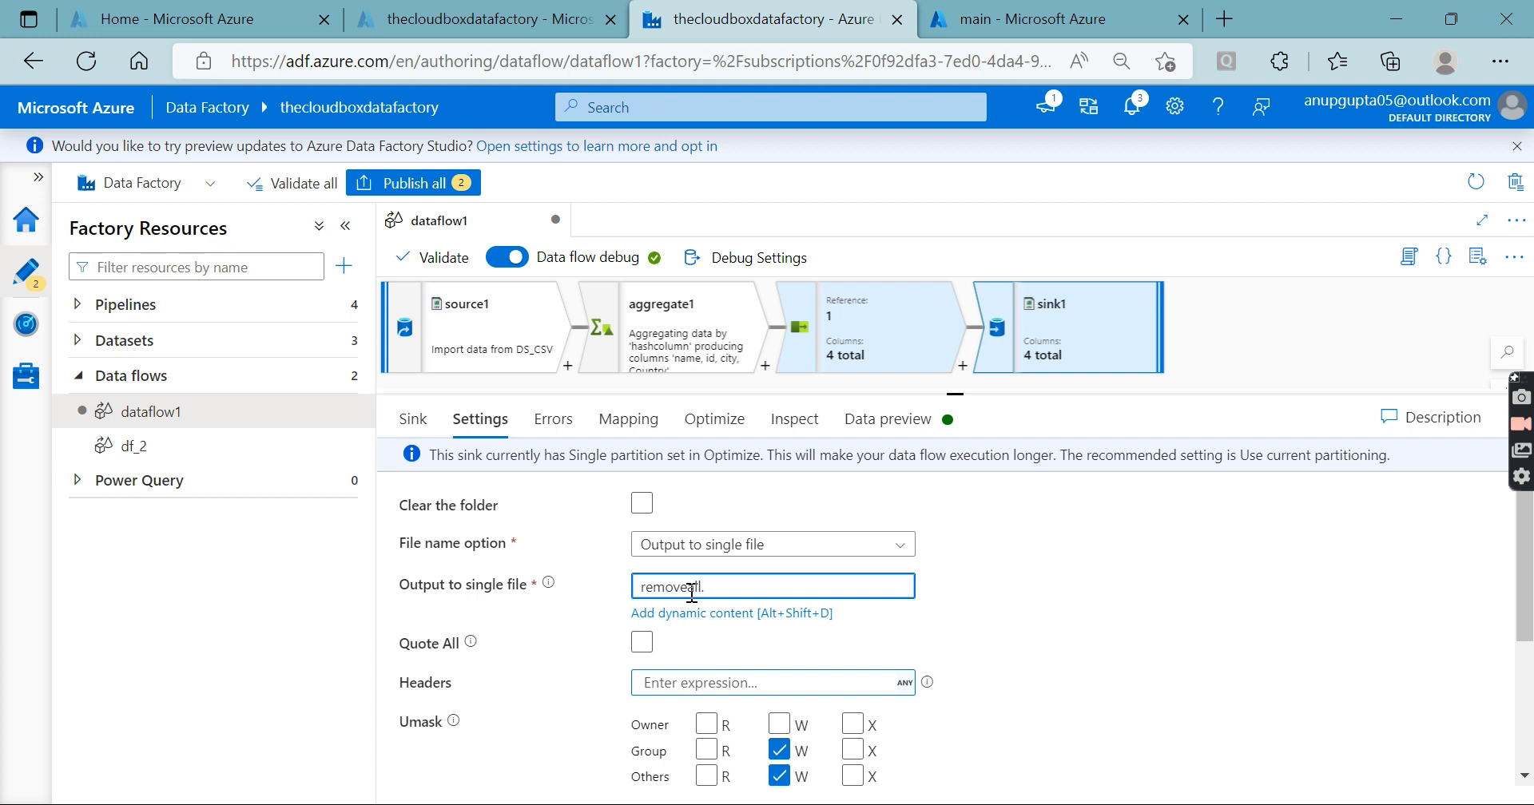
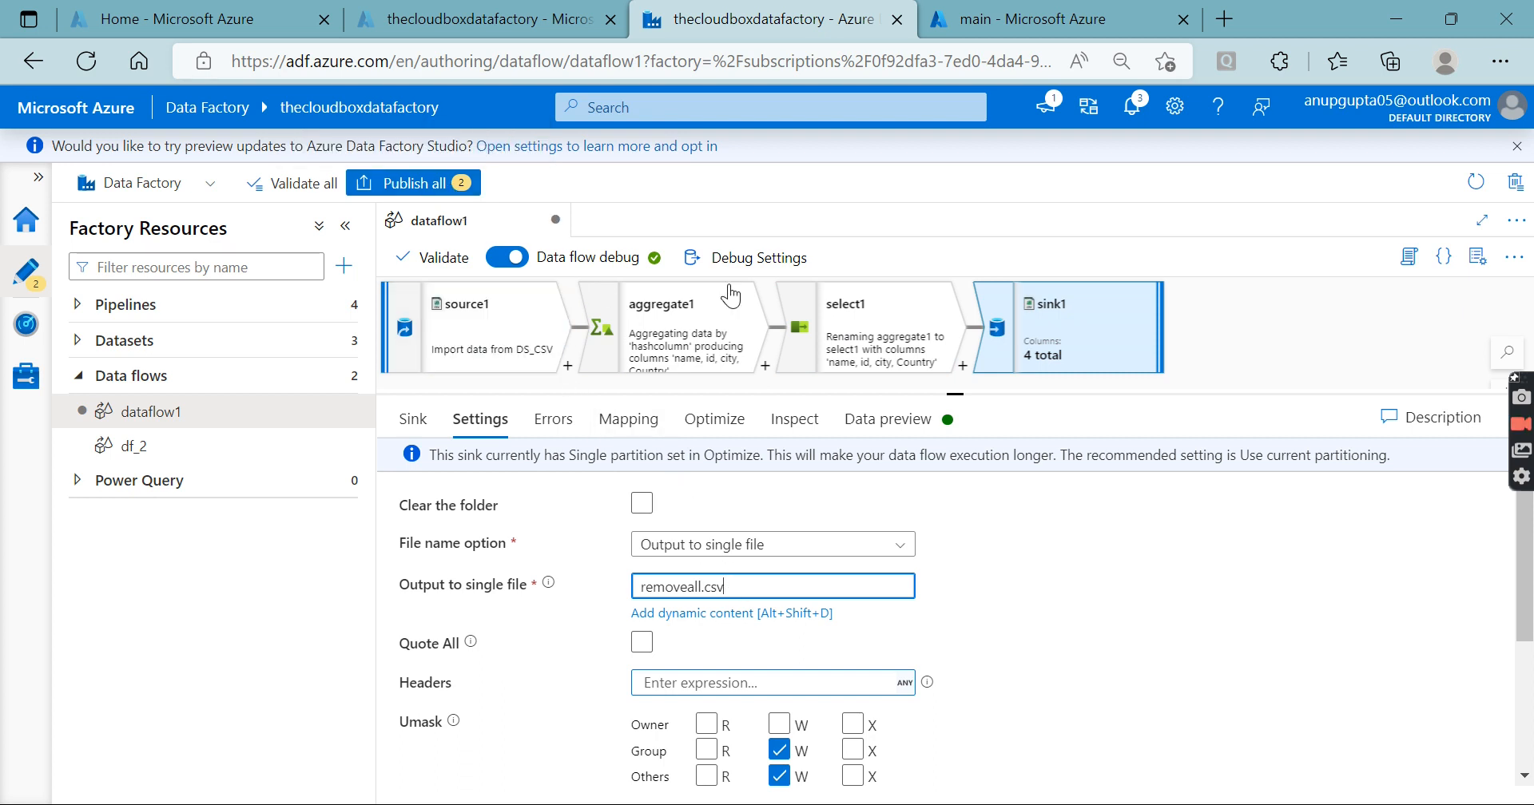
# Step: Turn off auto mapping for sink1, keeping the name, id, city and Country mappings, and publish all changes
pyautogui.click(904, 342)
pyautogui.click(1066, 343)
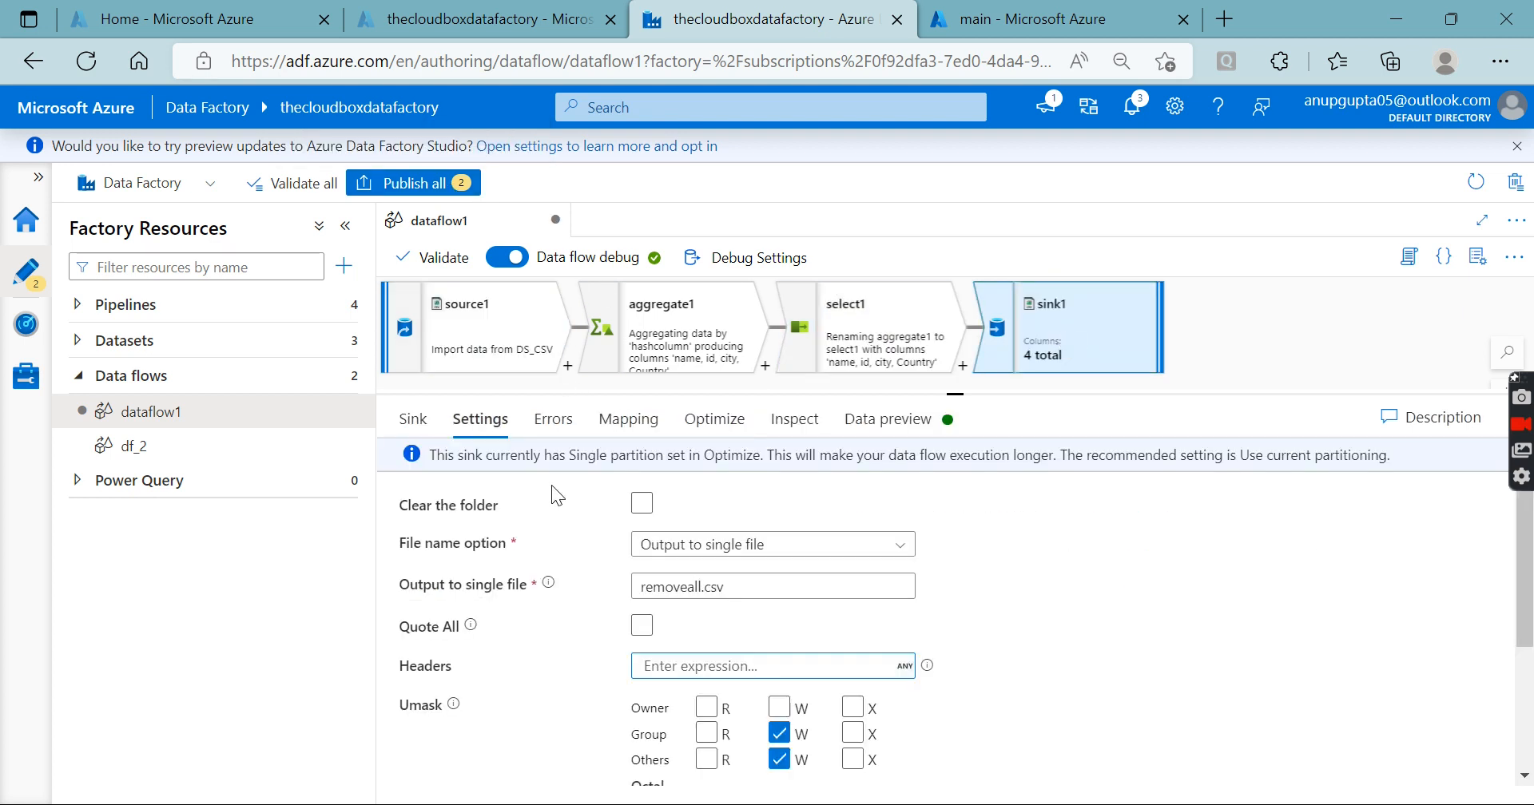
pyautogui.click(572, 424)
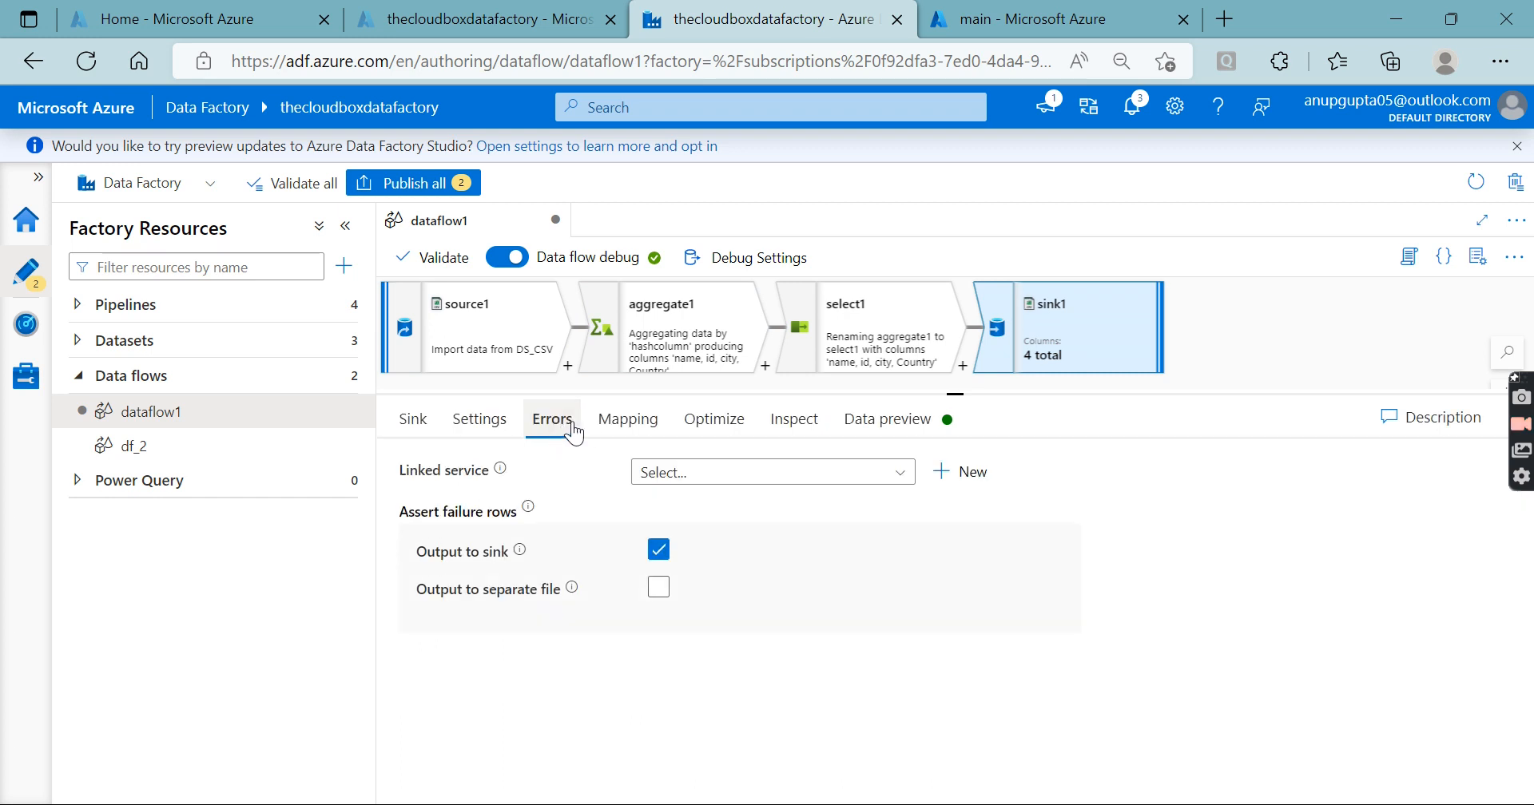
pyautogui.click(627, 421)
pyautogui.click(409, 578)
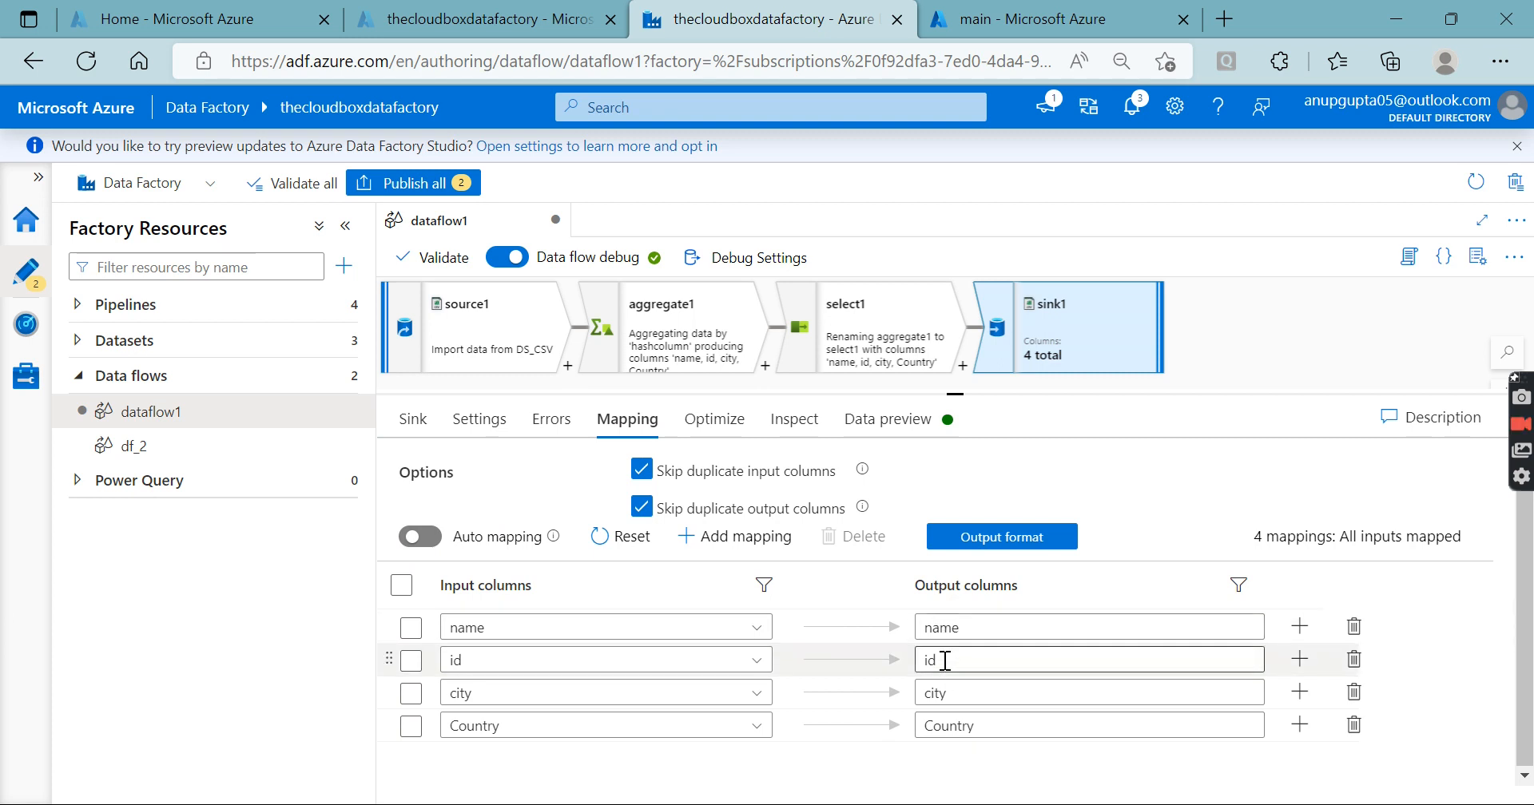
pyautogui.click(959, 689)
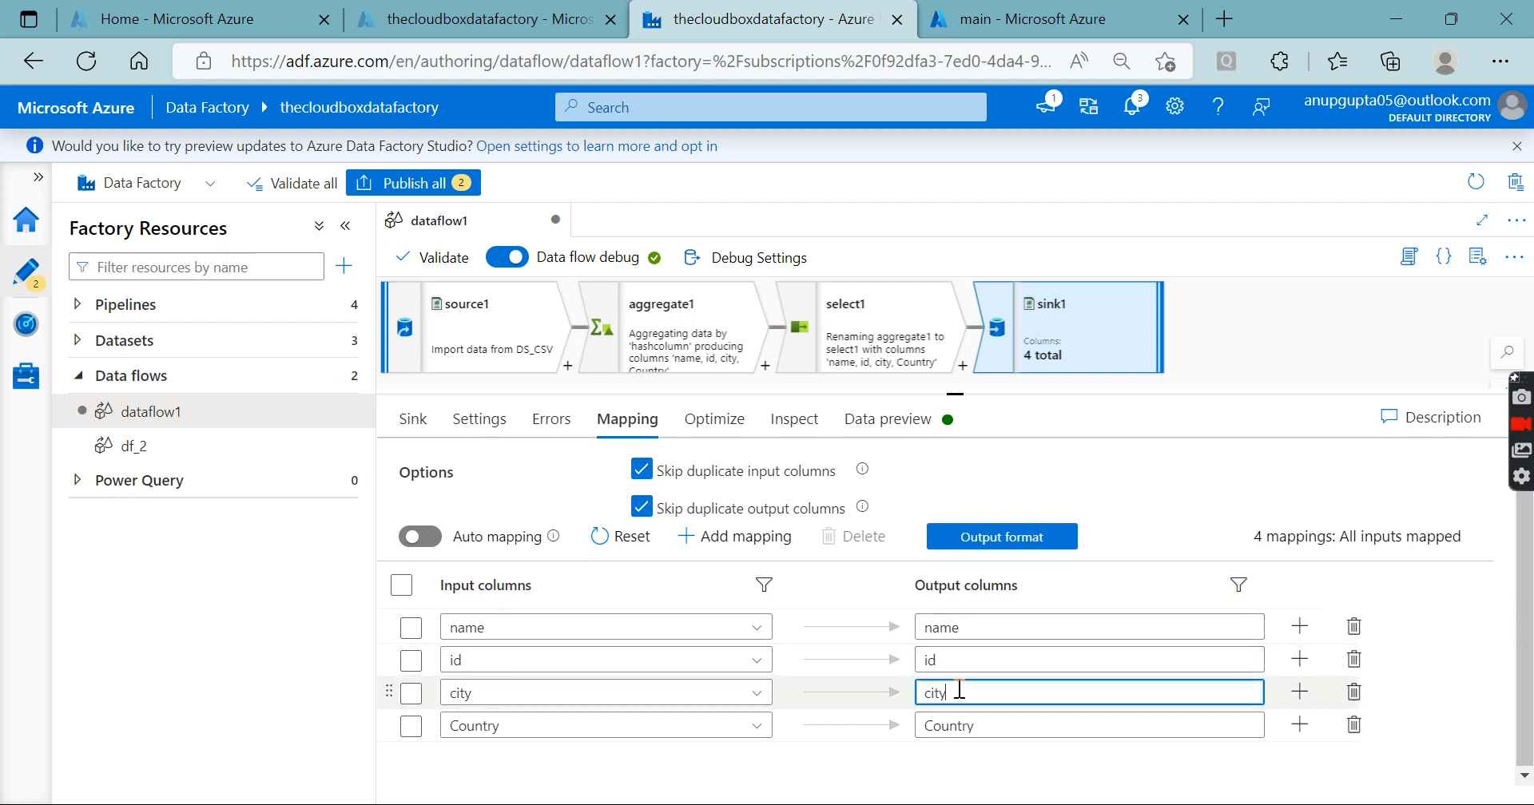
pyautogui.write('33')
pyautogui.click(438, 185)
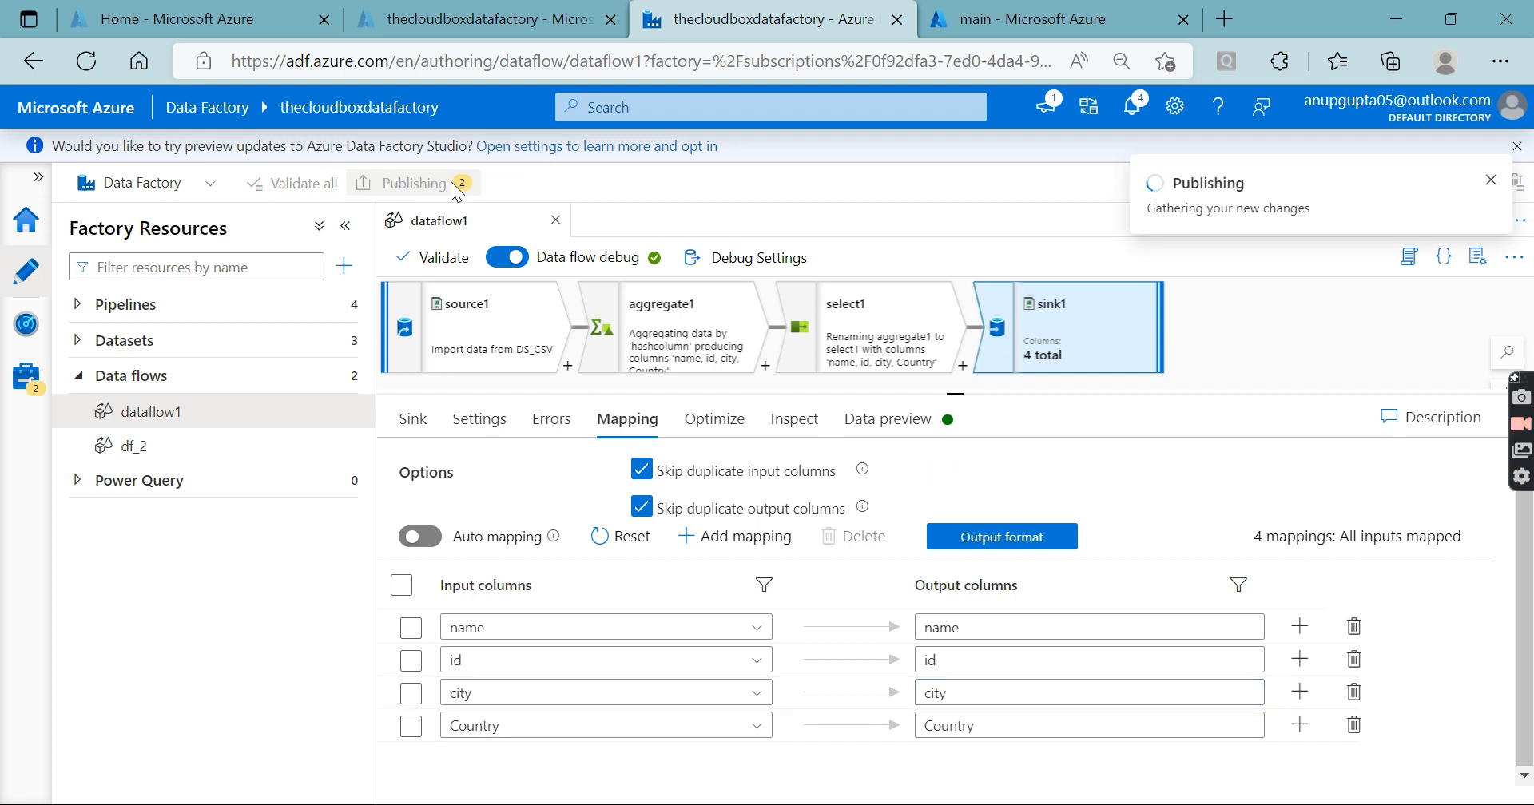
pyautogui.click(927, 777)
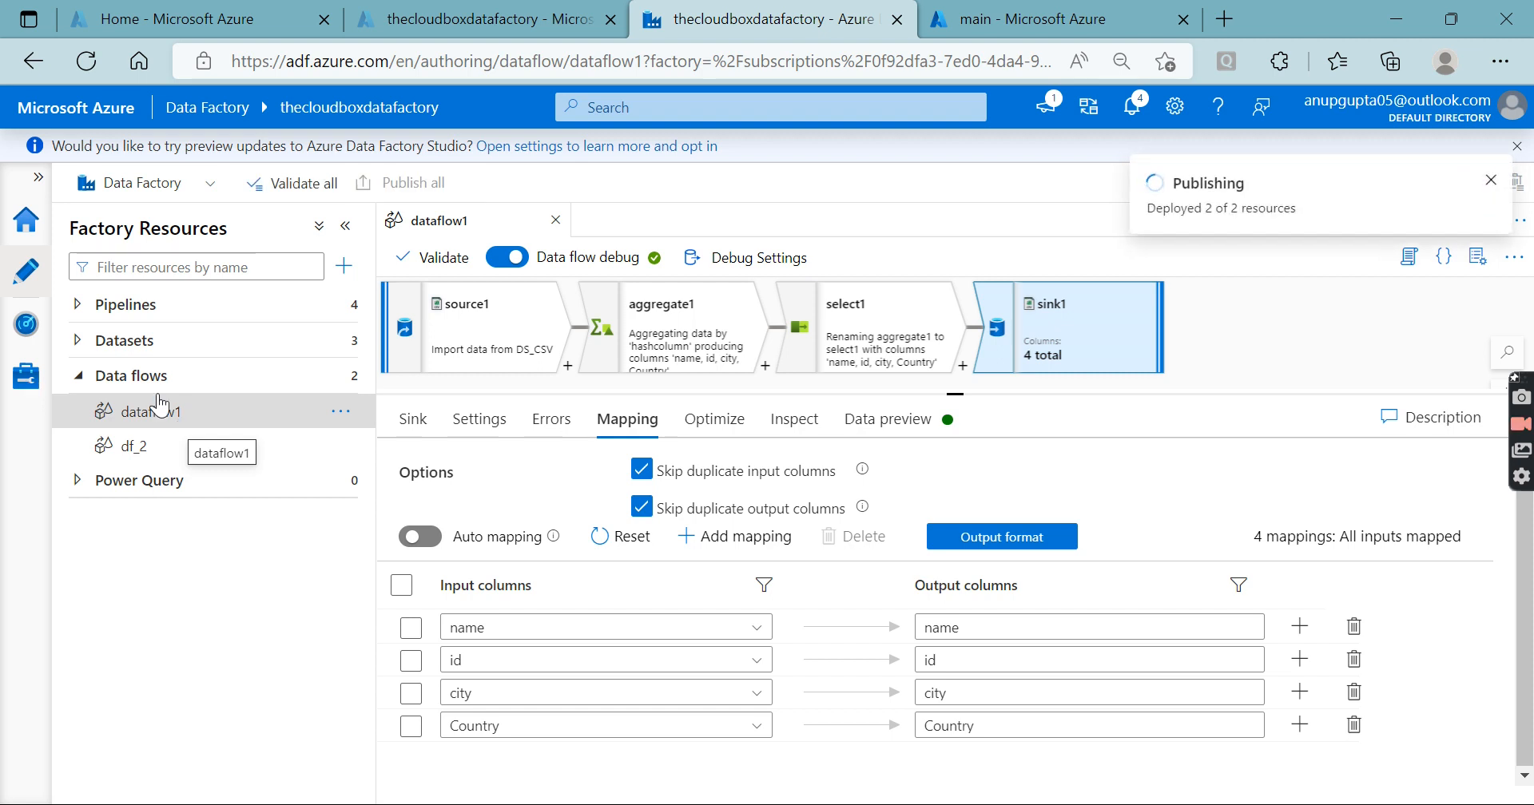
# Step: Open pipeline pl1 and check the source1 and sink1 parameters in its Data flow1 activity settings
pyautogui.click(77, 307)
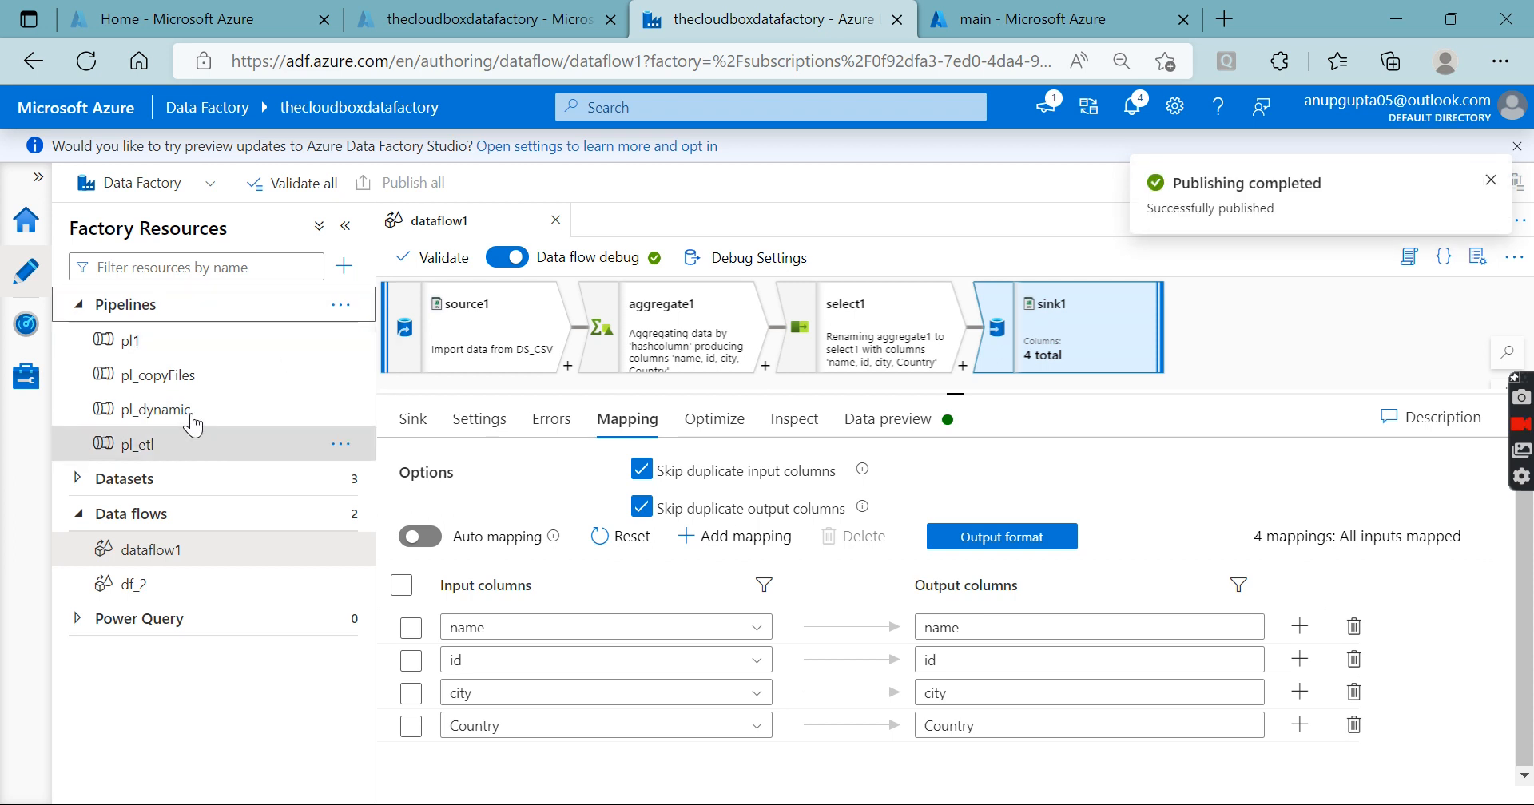
pyautogui.click(140, 344)
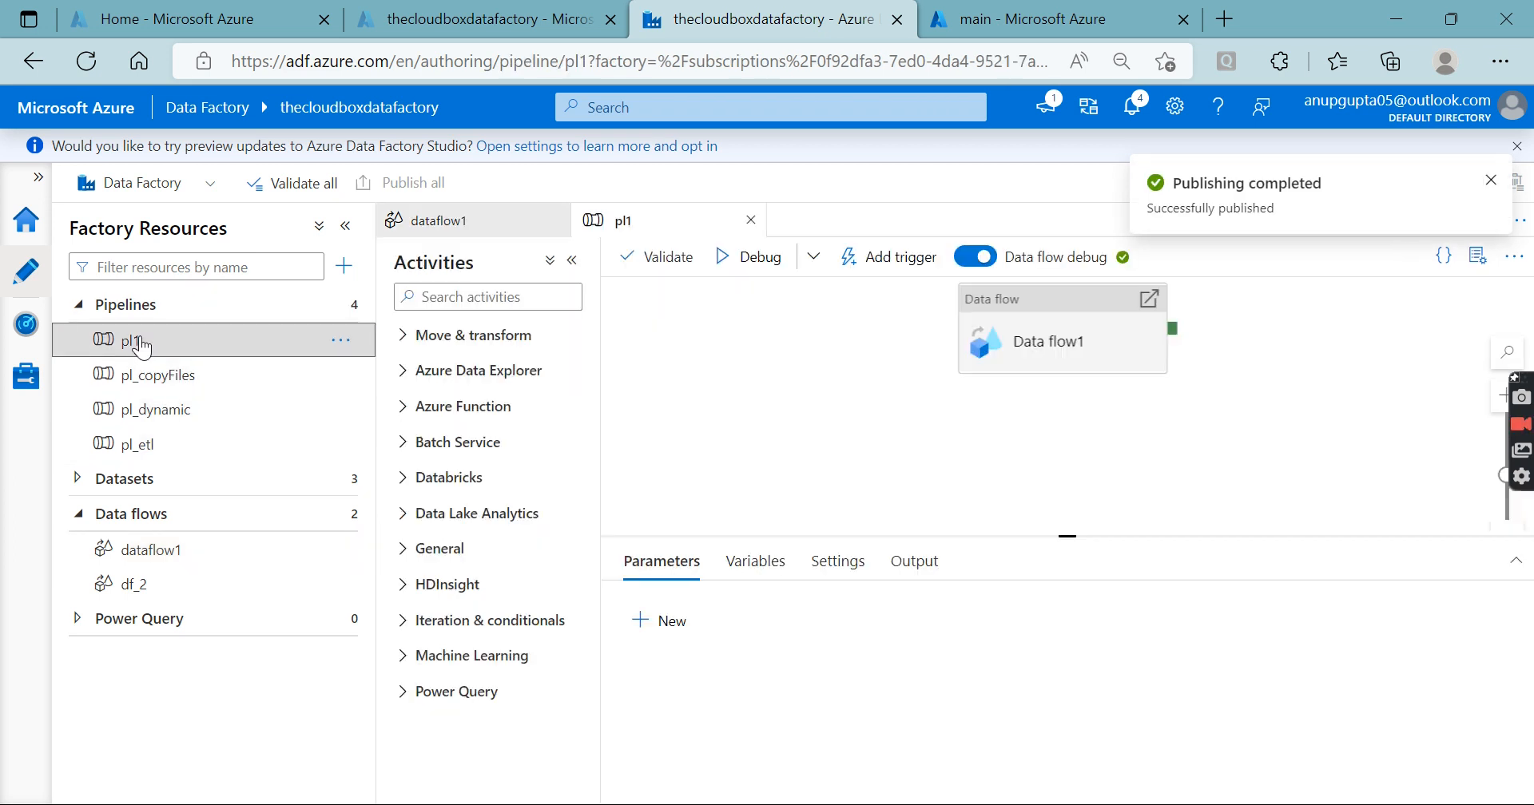
pyautogui.click(1064, 337)
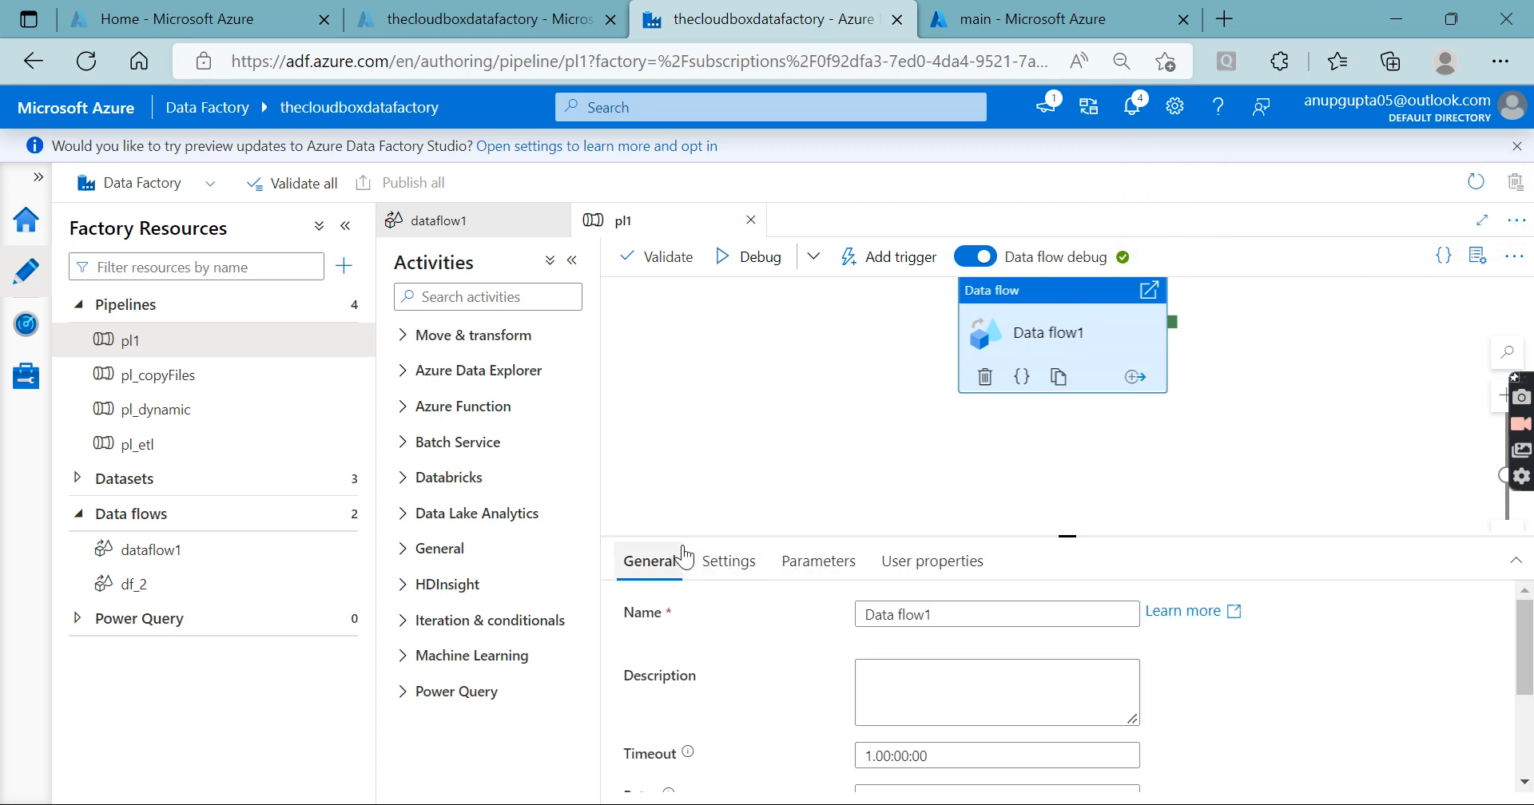
pyautogui.click(723, 561)
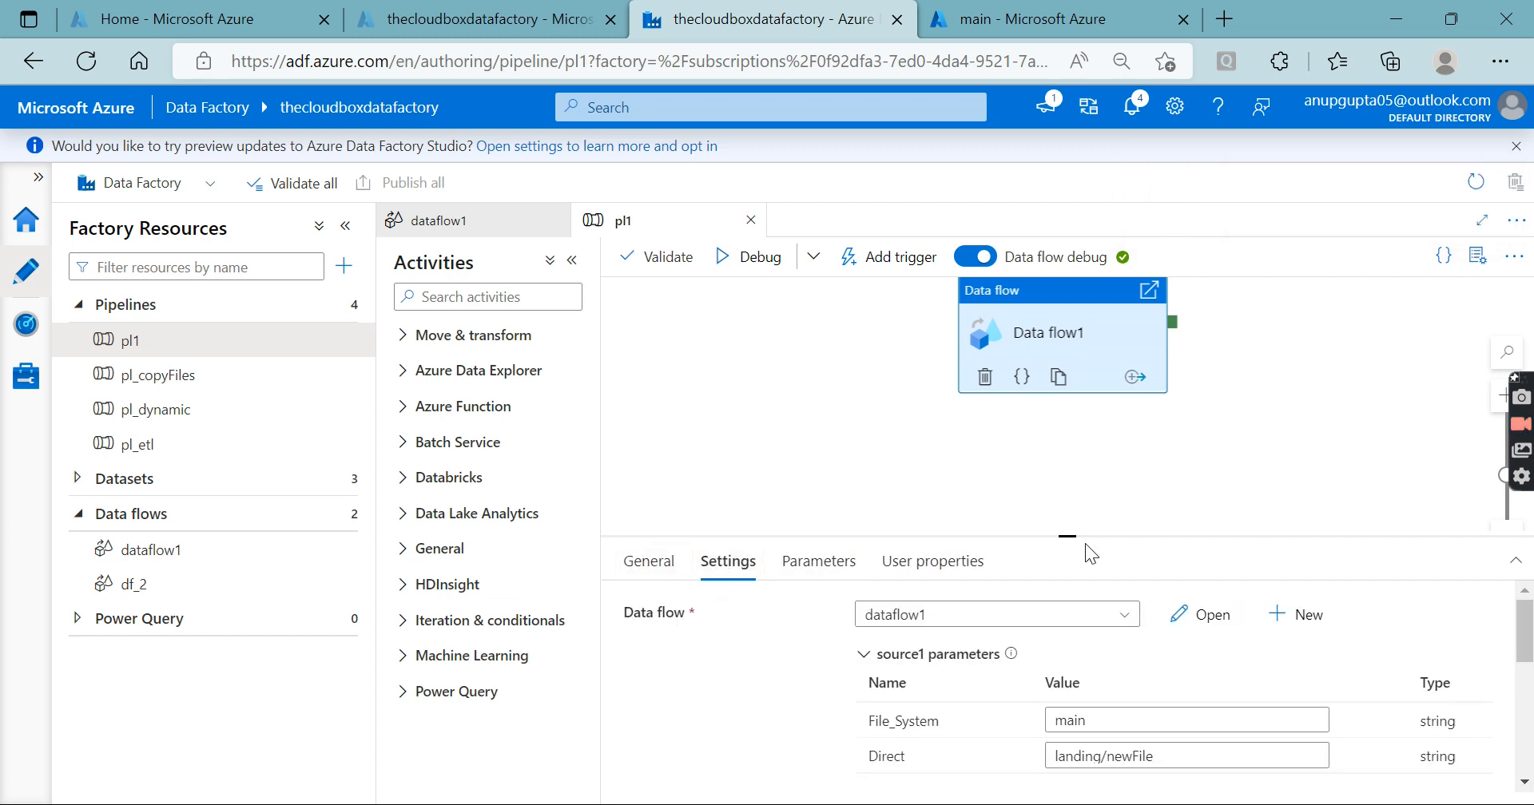
pyautogui.moveTo(1066, 535); pyautogui.dragTo(1066, 386)
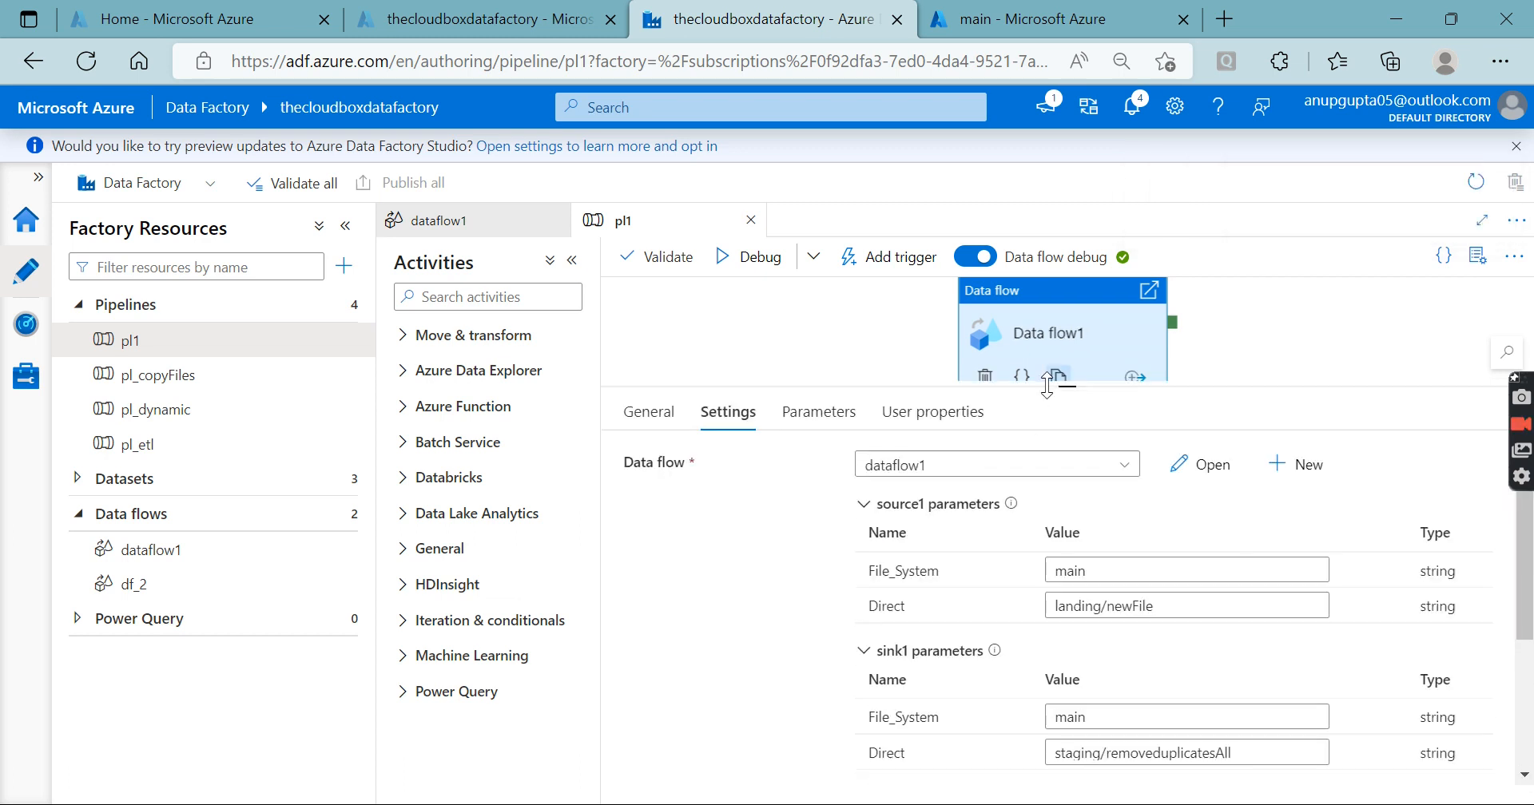
pyautogui.click(1190, 605)
pyautogui.scroll(-2, 1188, 687)
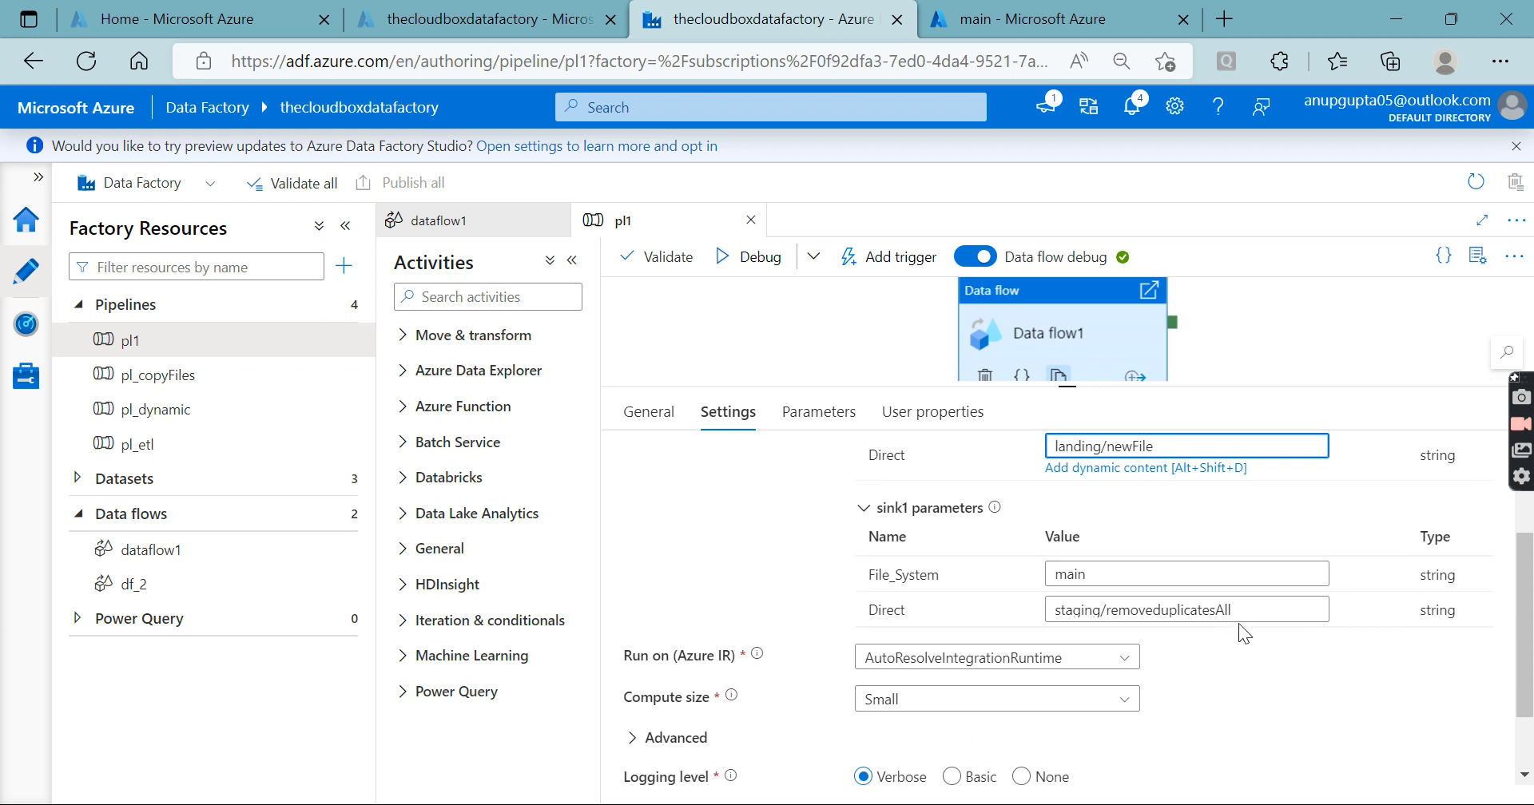
pyautogui.click(1220, 609)
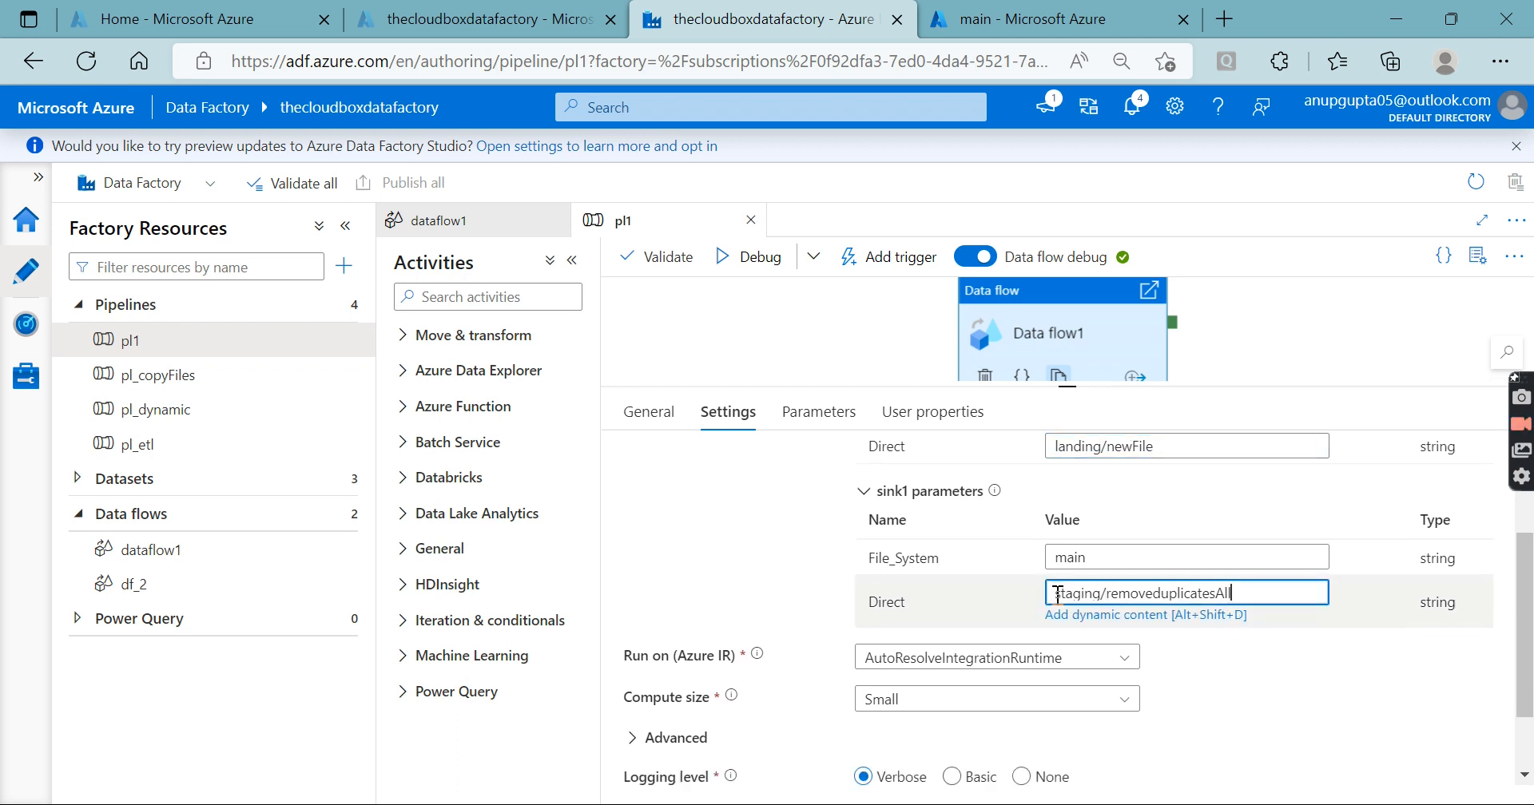
pyautogui.moveTo(1056, 593); pyautogui.dragTo(1266, 589)
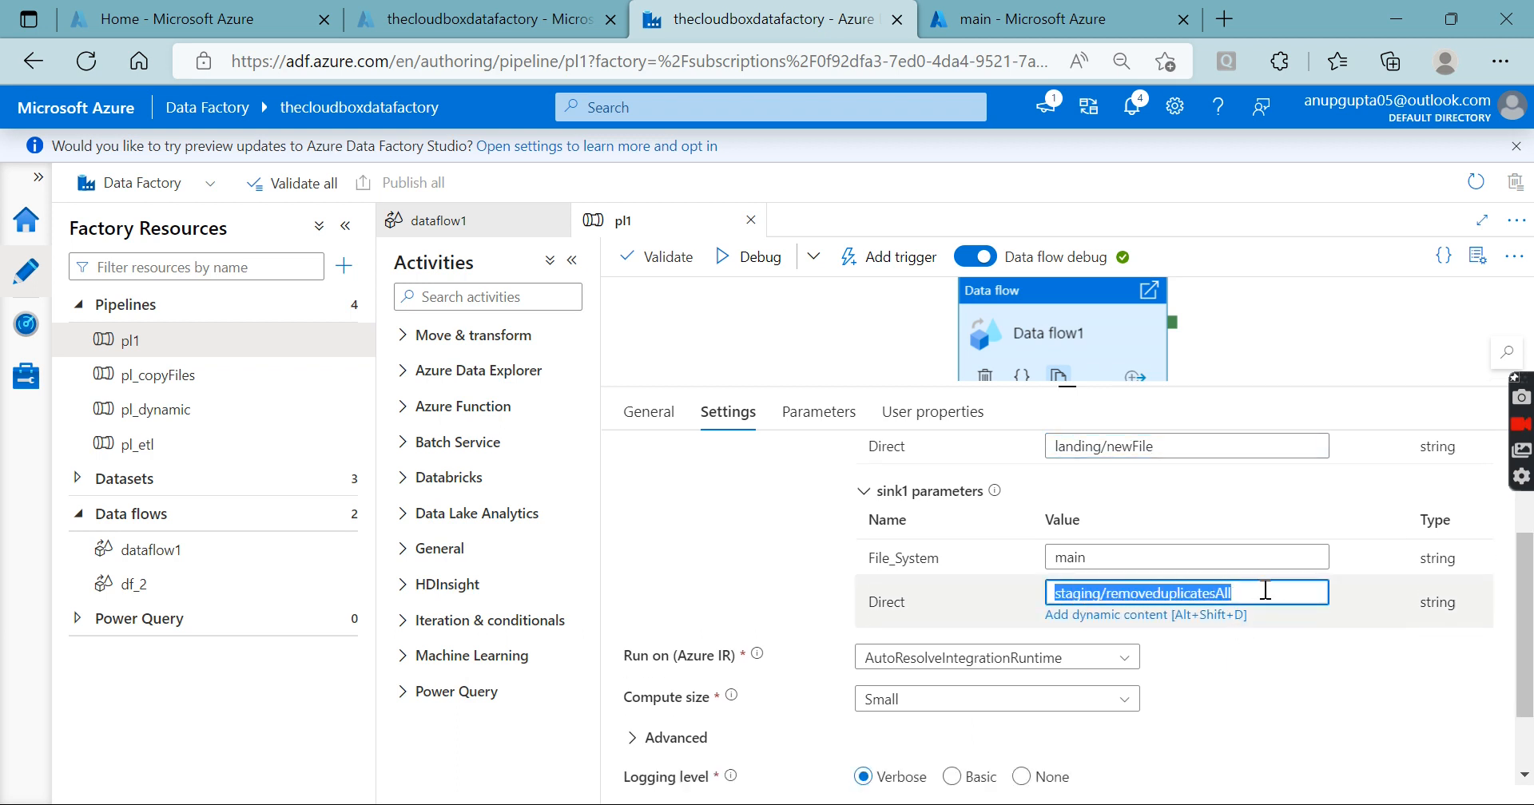
# Step: Run pipeline pl1 in debug mode and monitor the status of its Data flow1 run
pyautogui.click(741, 261)
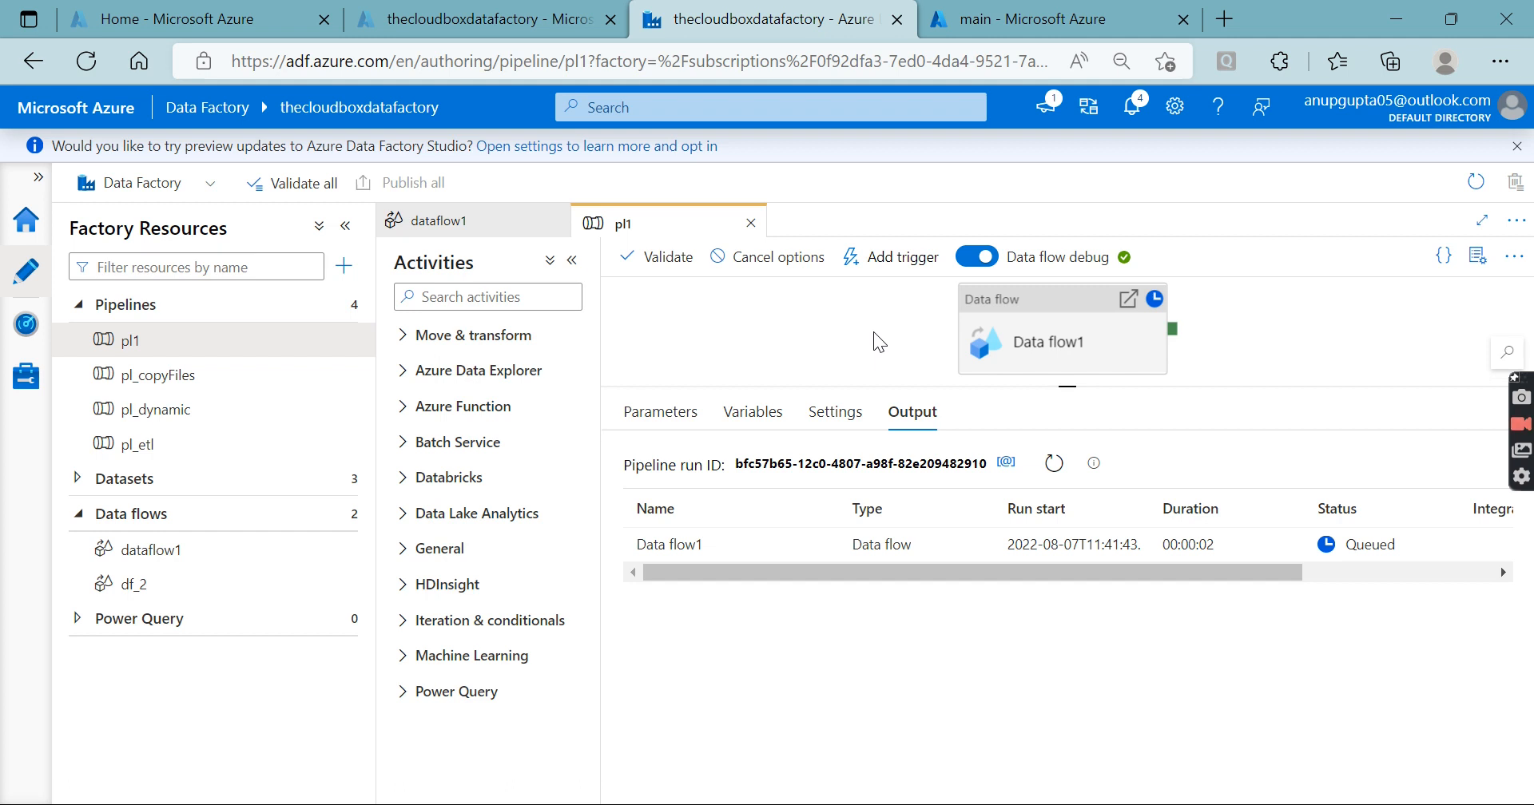
pyautogui.click(1056, 467)
pyautogui.click(1054, 463)
pyautogui.click(1055, 463)
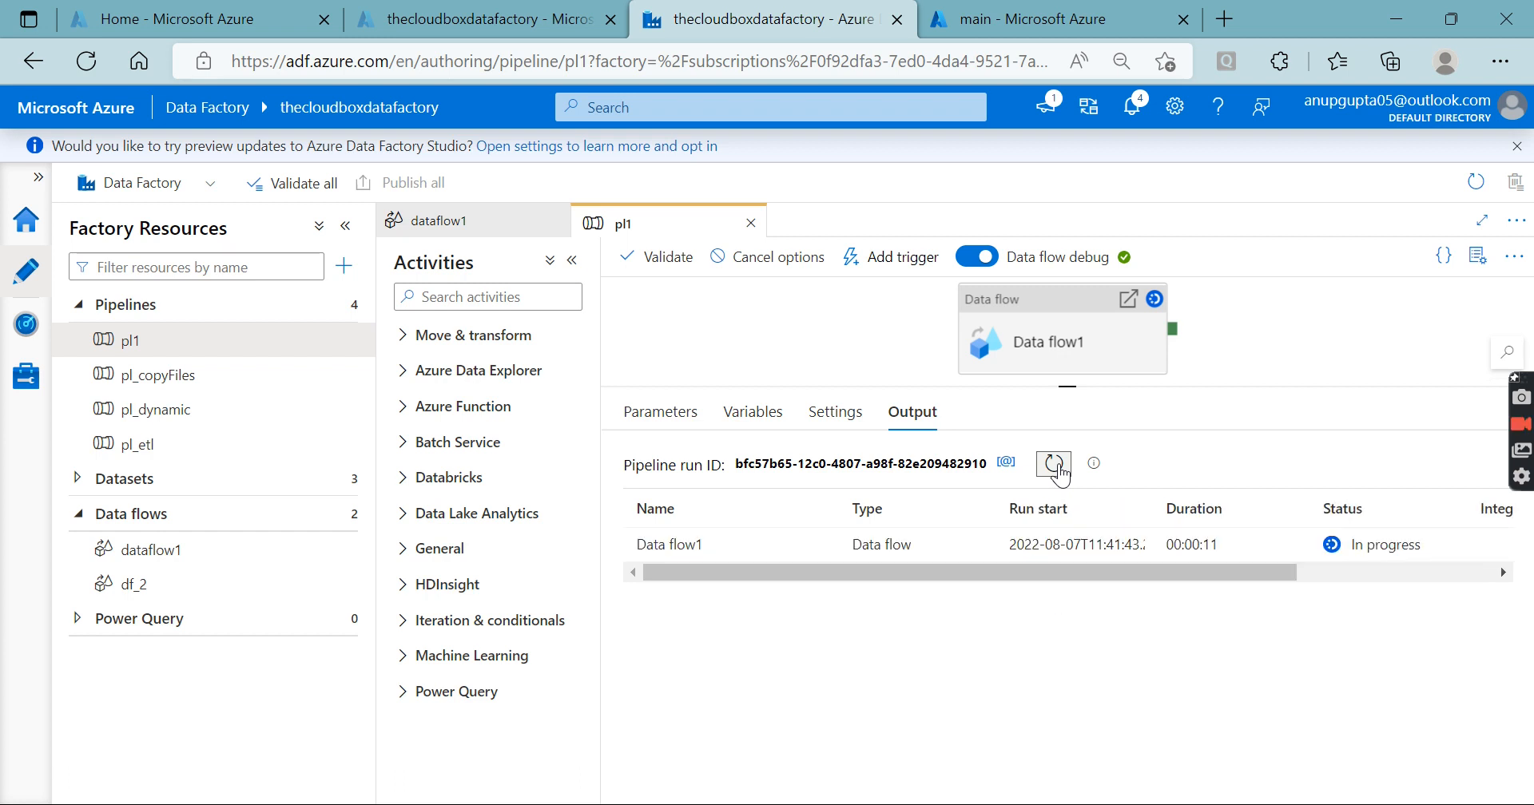
pyautogui.moveTo(1077, 564); pyautogui.dragTo(1243, 564)
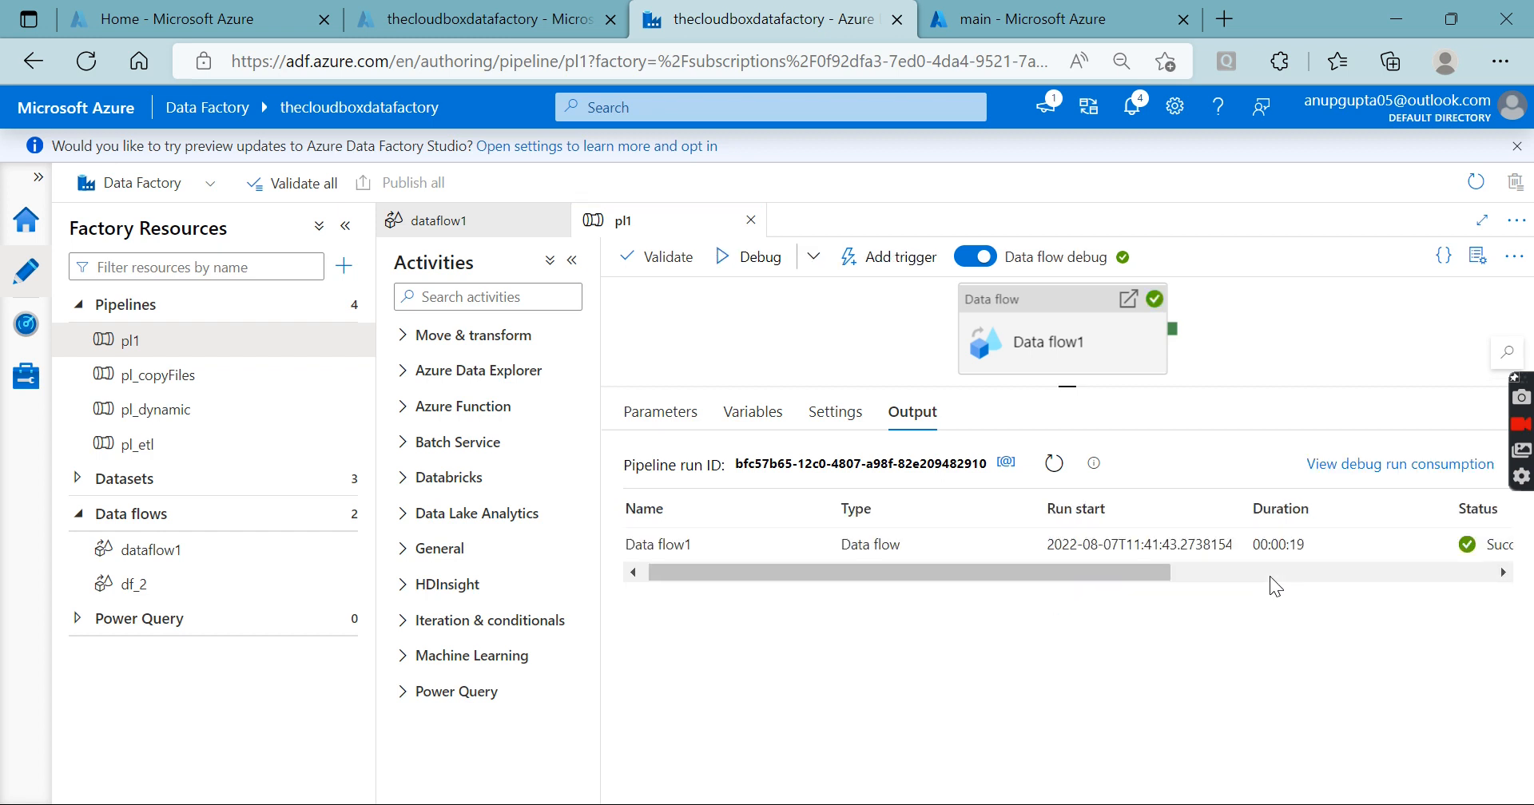
pyautogui.moveTo(1090, 573); pyautogui.dragTo(1413, 567)
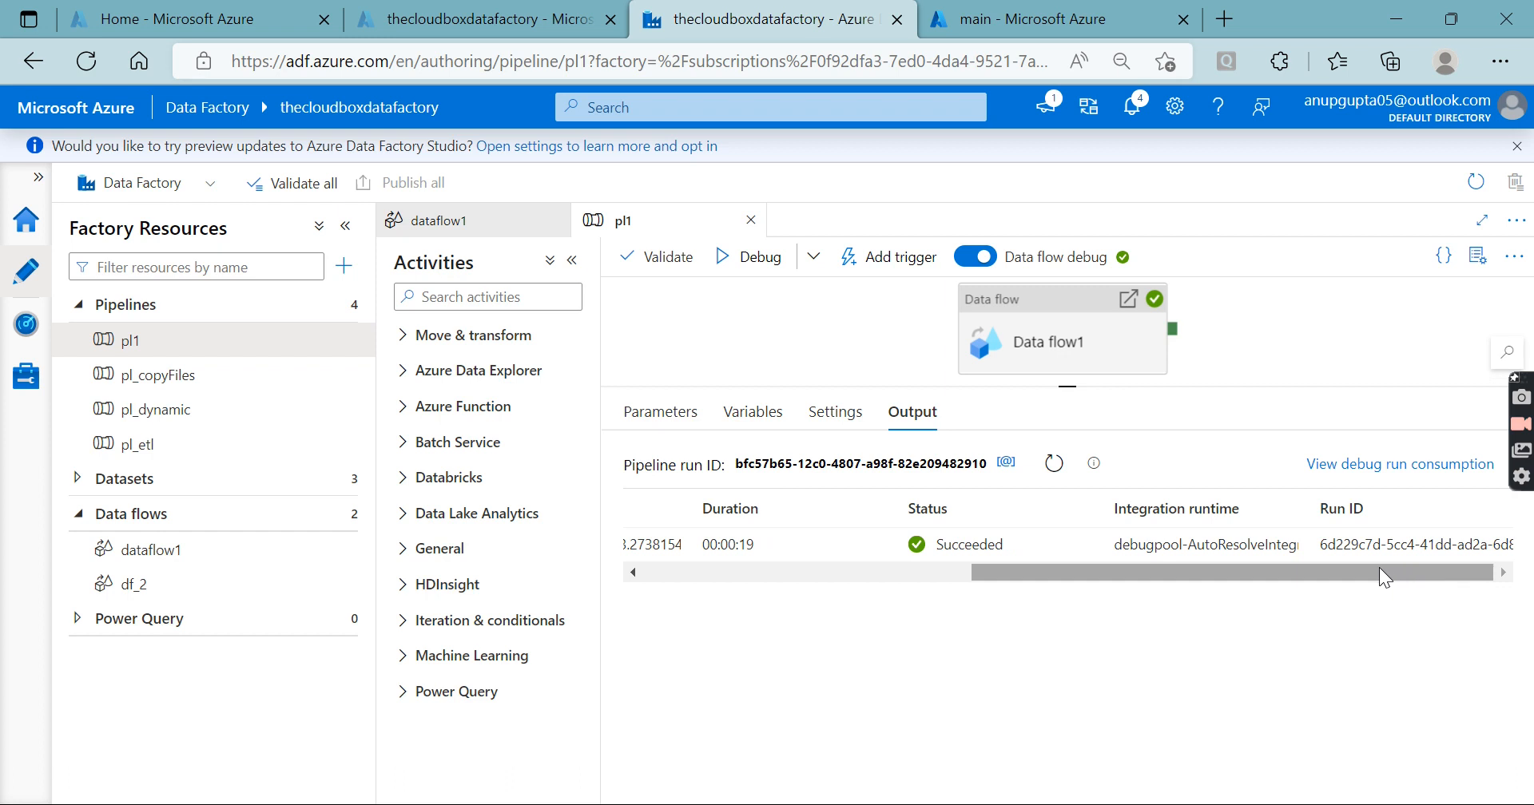
pyautogui.moveTo(1373, 567)
pyautogui.mouseDown()
pyautogui.moveTo(1335, 567)
pyautogui.moveTo(1370, 568)
pyautogui.mouseUp()
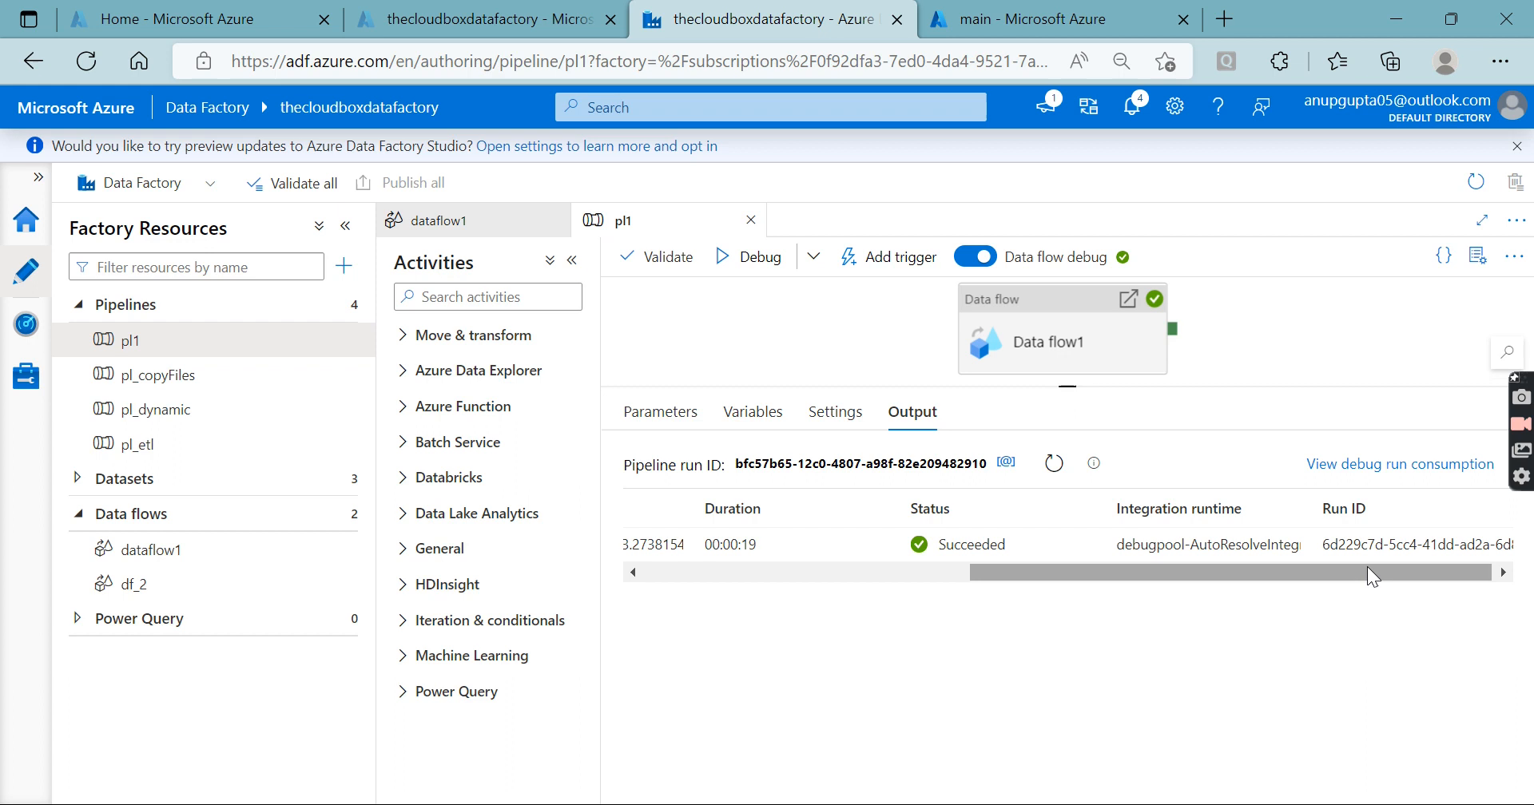
# Step: Switch to the storage container and examine the records in staging/removeduplicatesAll/removeall.csv
pyautogui.click(991, 18)
pyautogui.click(433, 335)
pyautogui.click(431, 519)
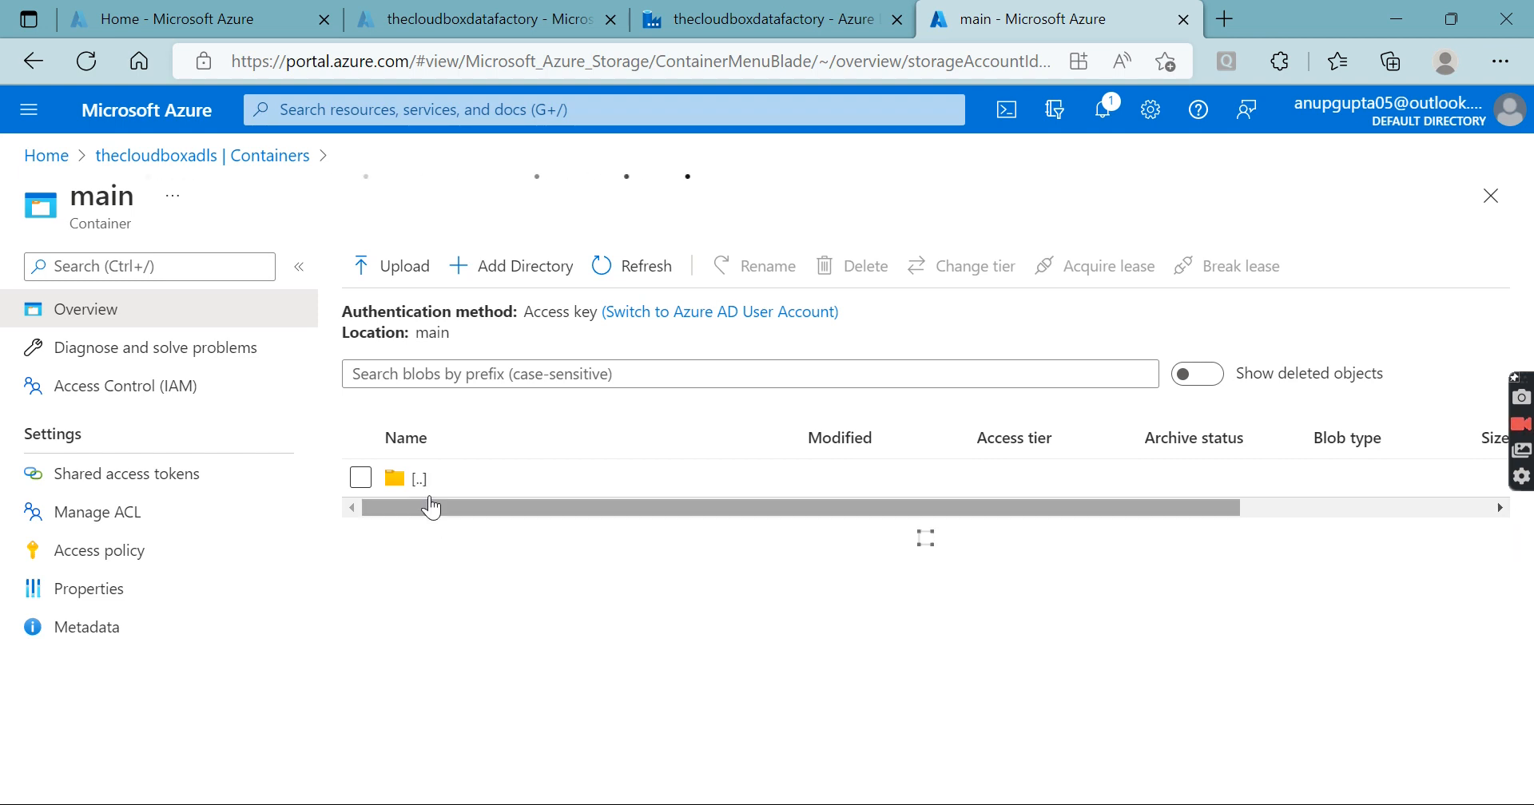
pyautogui.click(483, 633)
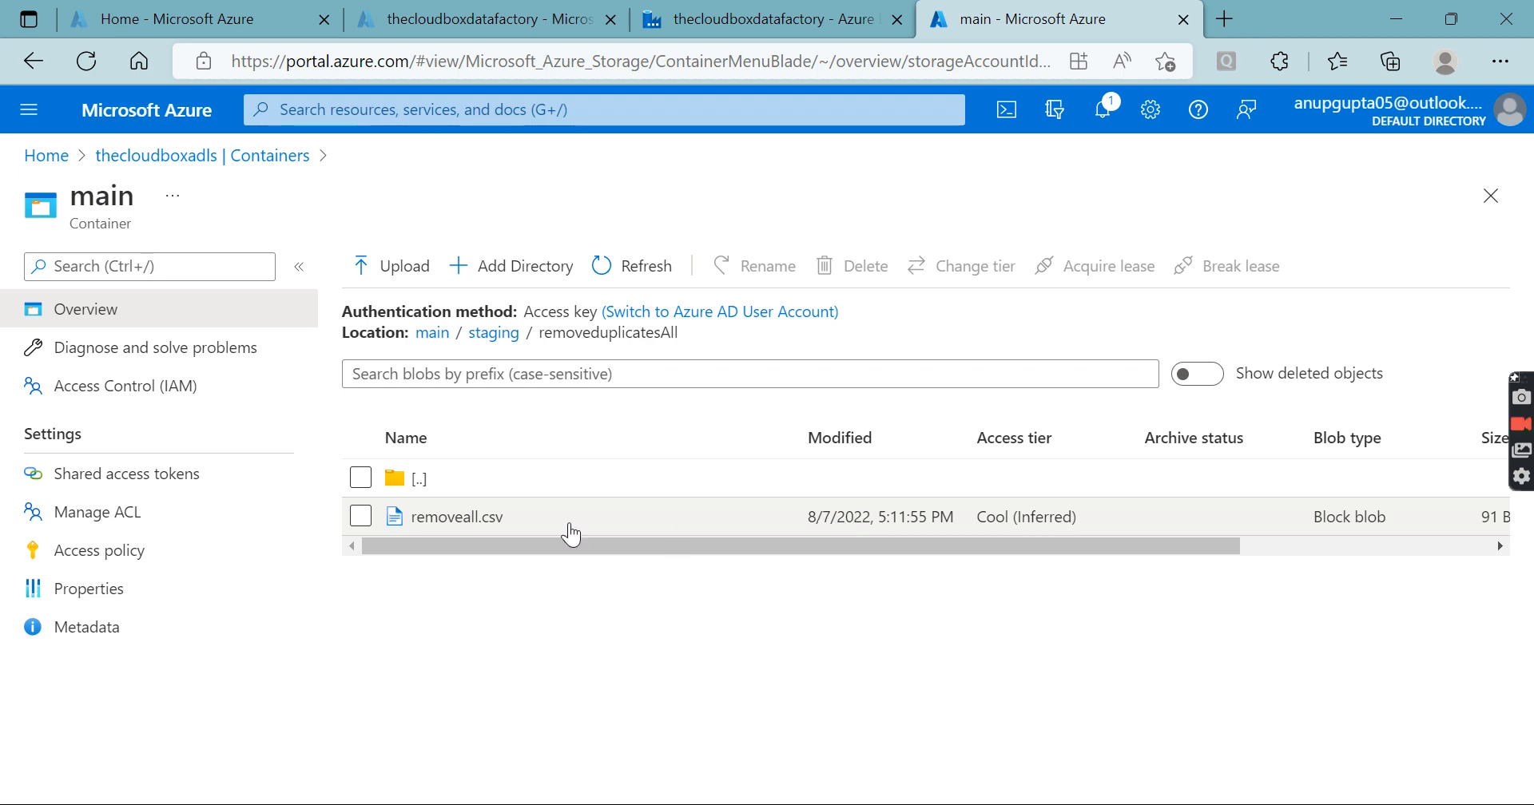
pyautogui.click(467, 517)
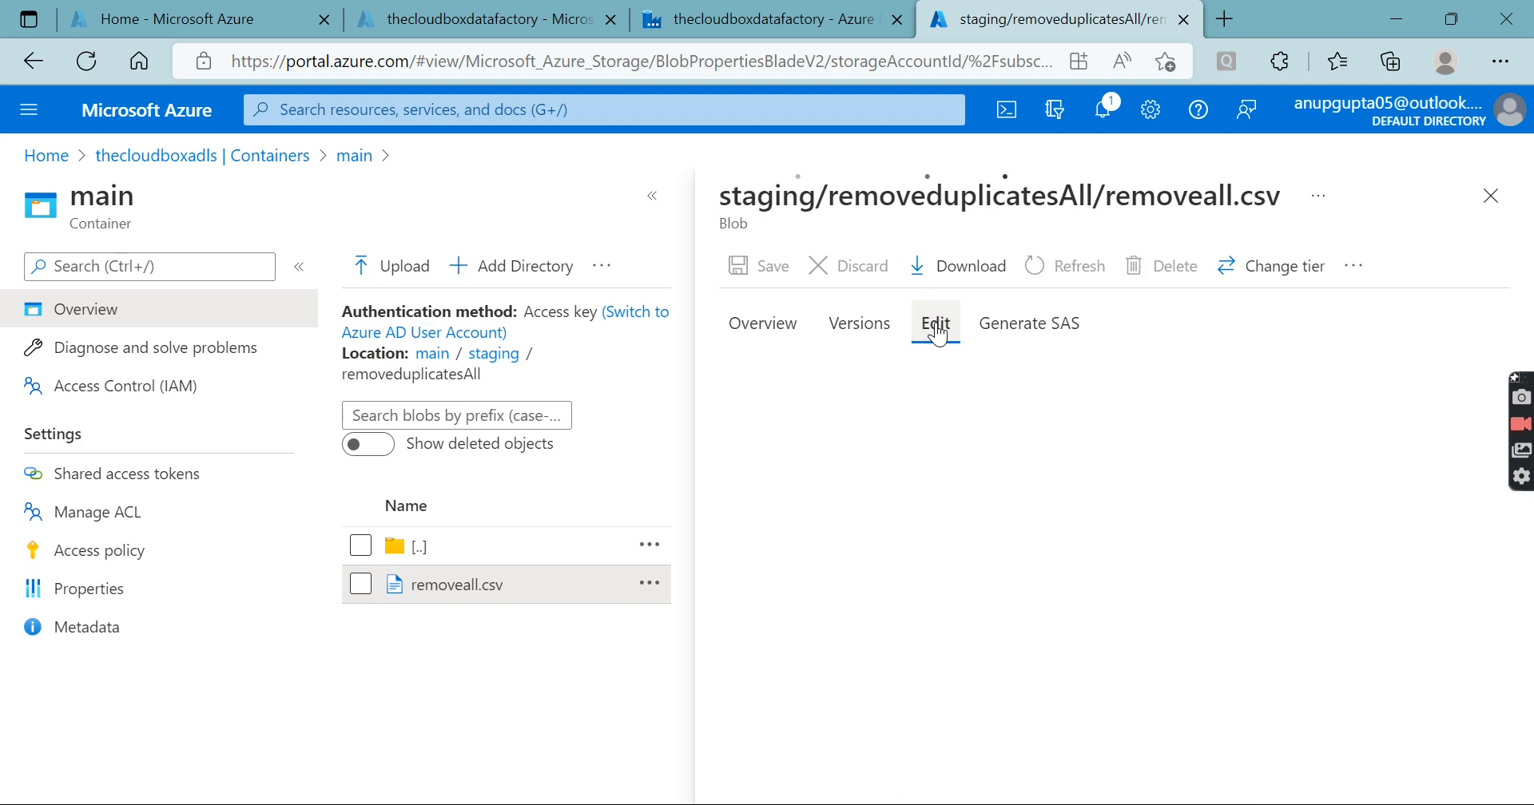
pyautogui.click(936, 331)
pyautogui.click(984, 484)
pyautogui.moveTo(984, 485); pyautogui.dragTo(809, 394)
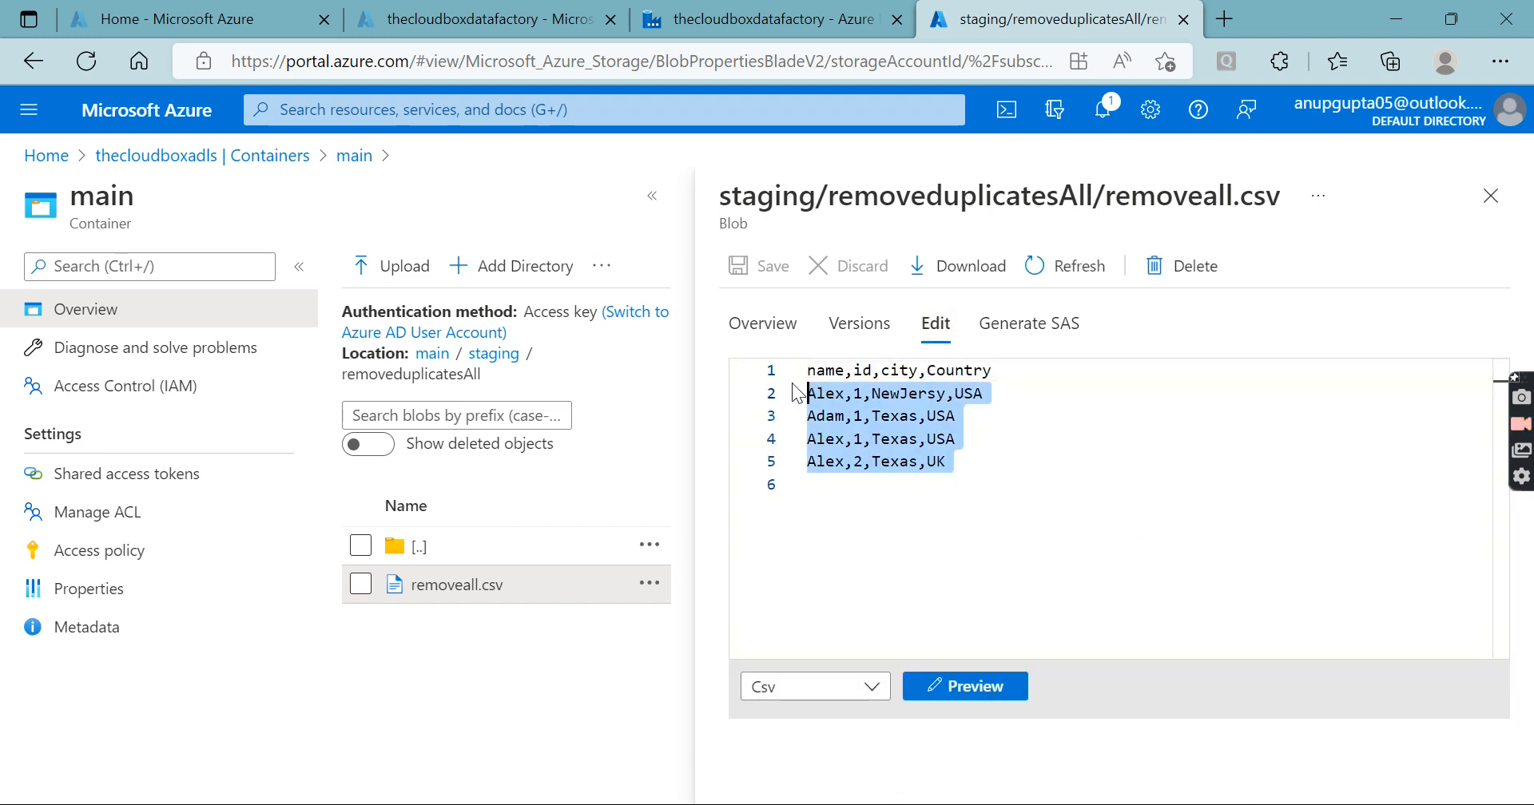
# Step: Return to dataflow1 in Data Factory, export the select1 data preview to CSV and open the exported file in Excel
pyautogui.click(764, 16)
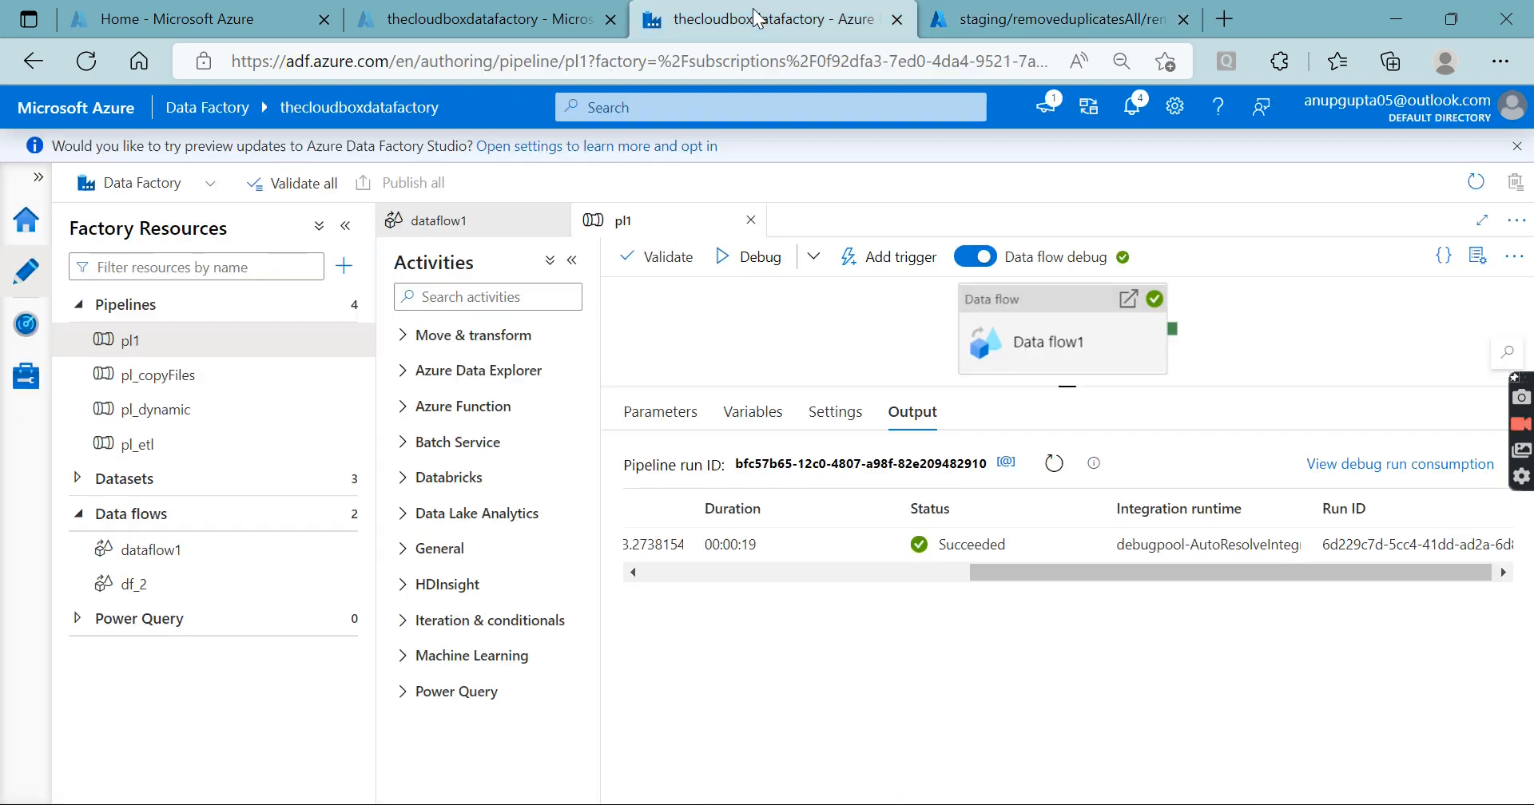
pyautogui.click(495, 221)
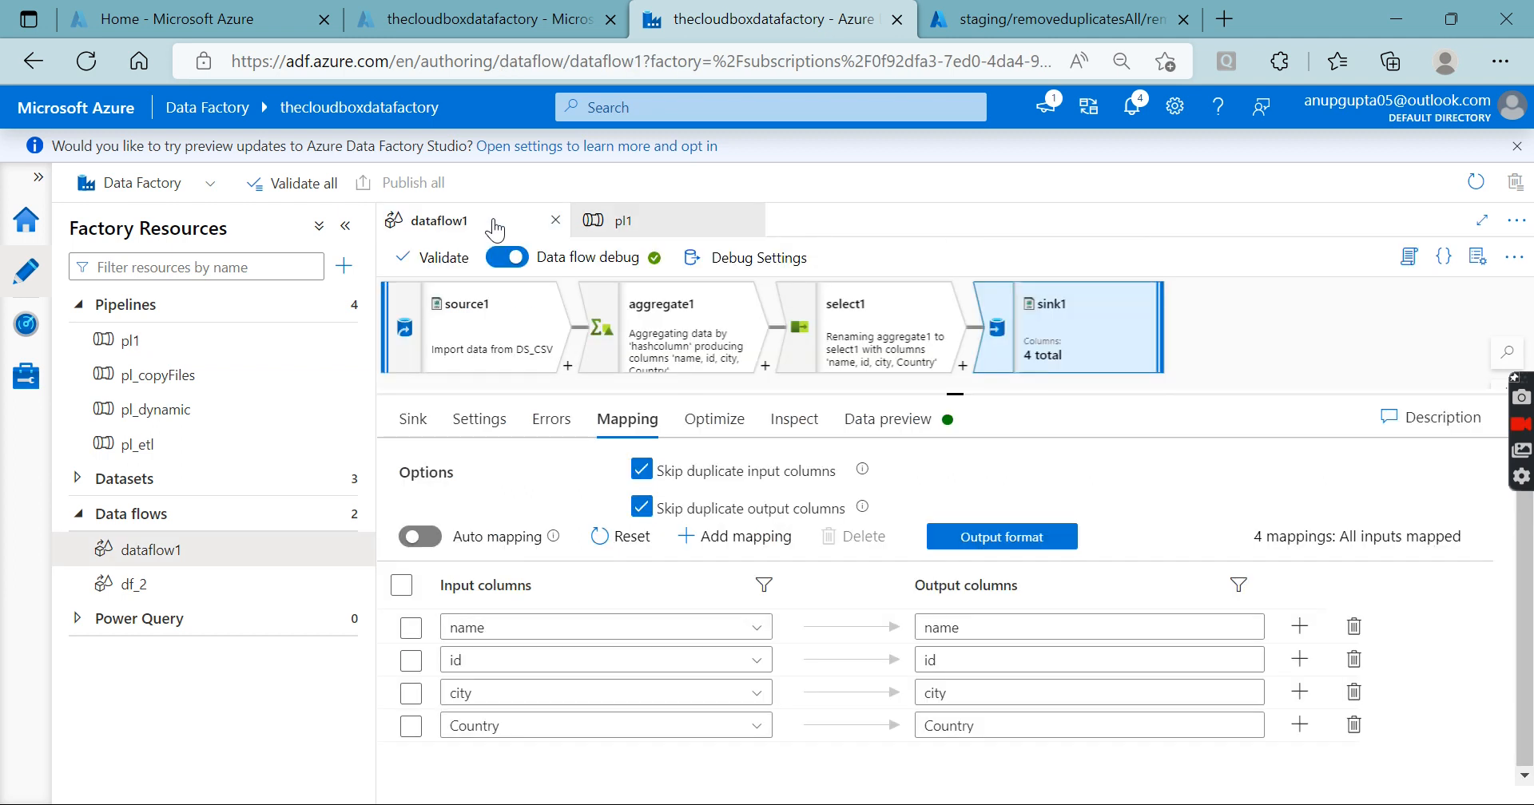
pyautogui.click(856, 342)
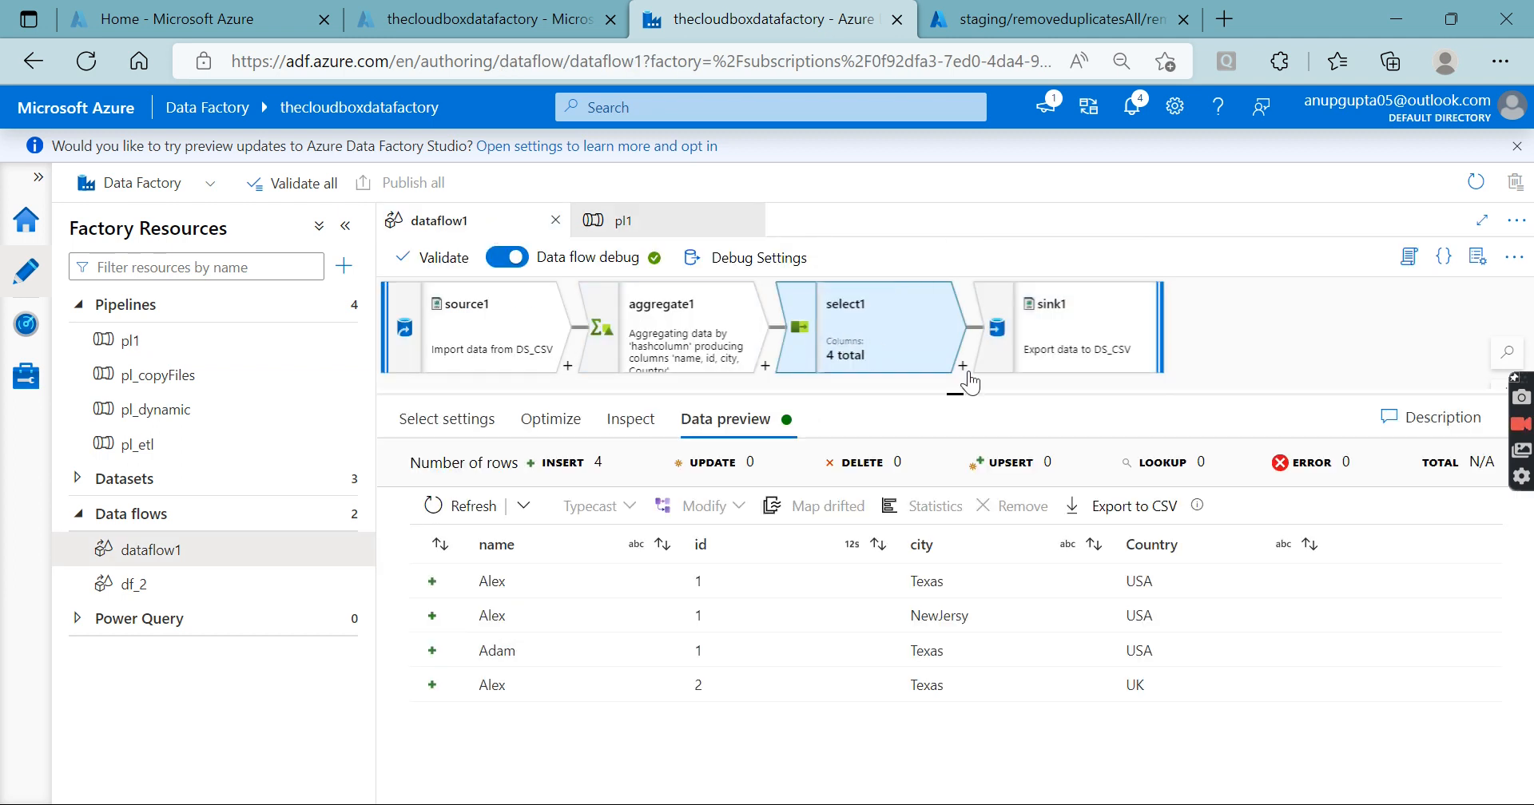
pyautogui.click(1147, 512)
pyautogui.click(1149, 512)
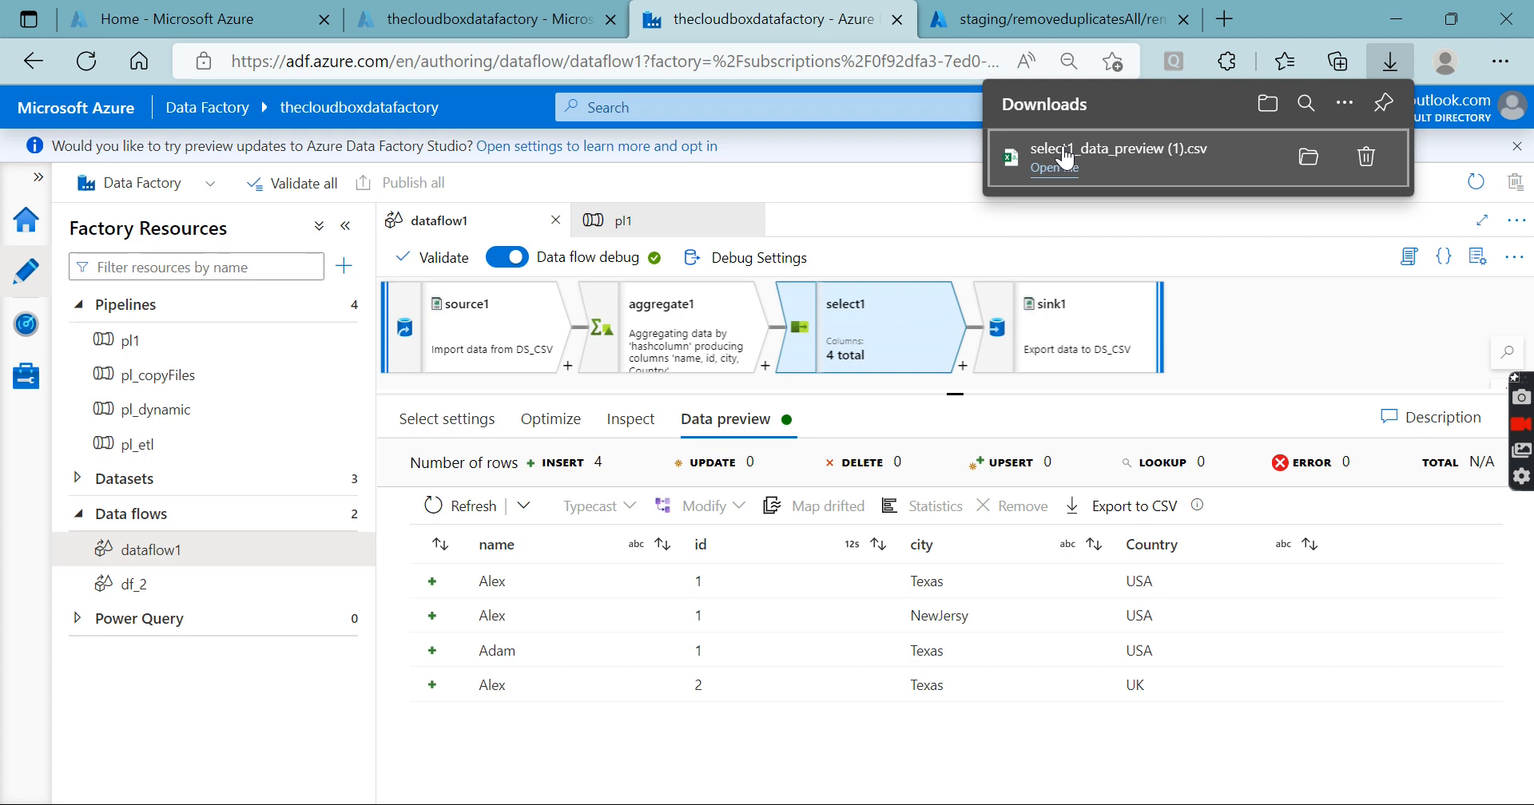
pyautogui.click(1063, 164)
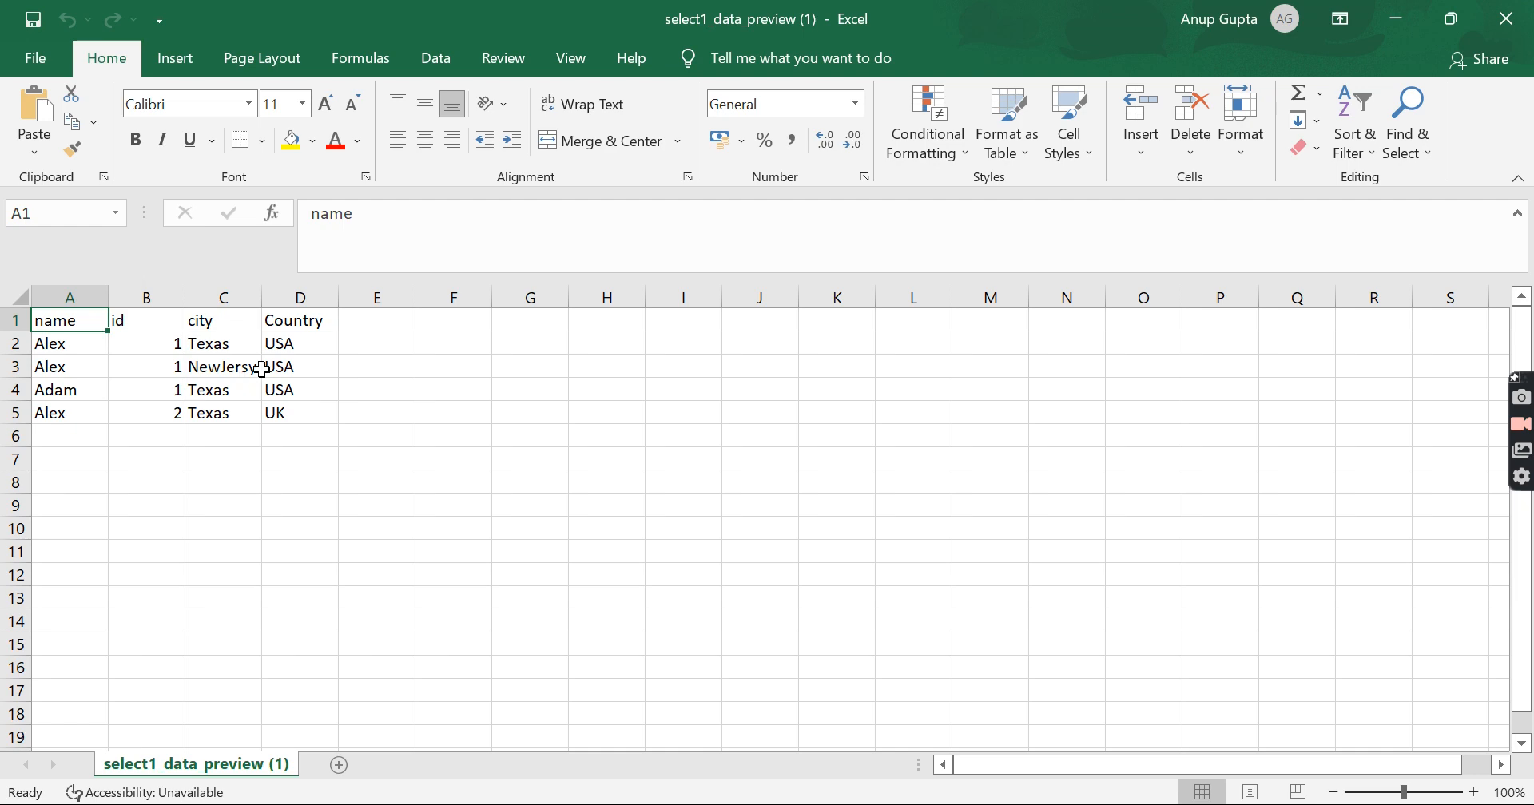
# Step: Close the exported workbook and delete the downloaded select1_data_preview (1).csv
pyautogui.click(1526, 16)
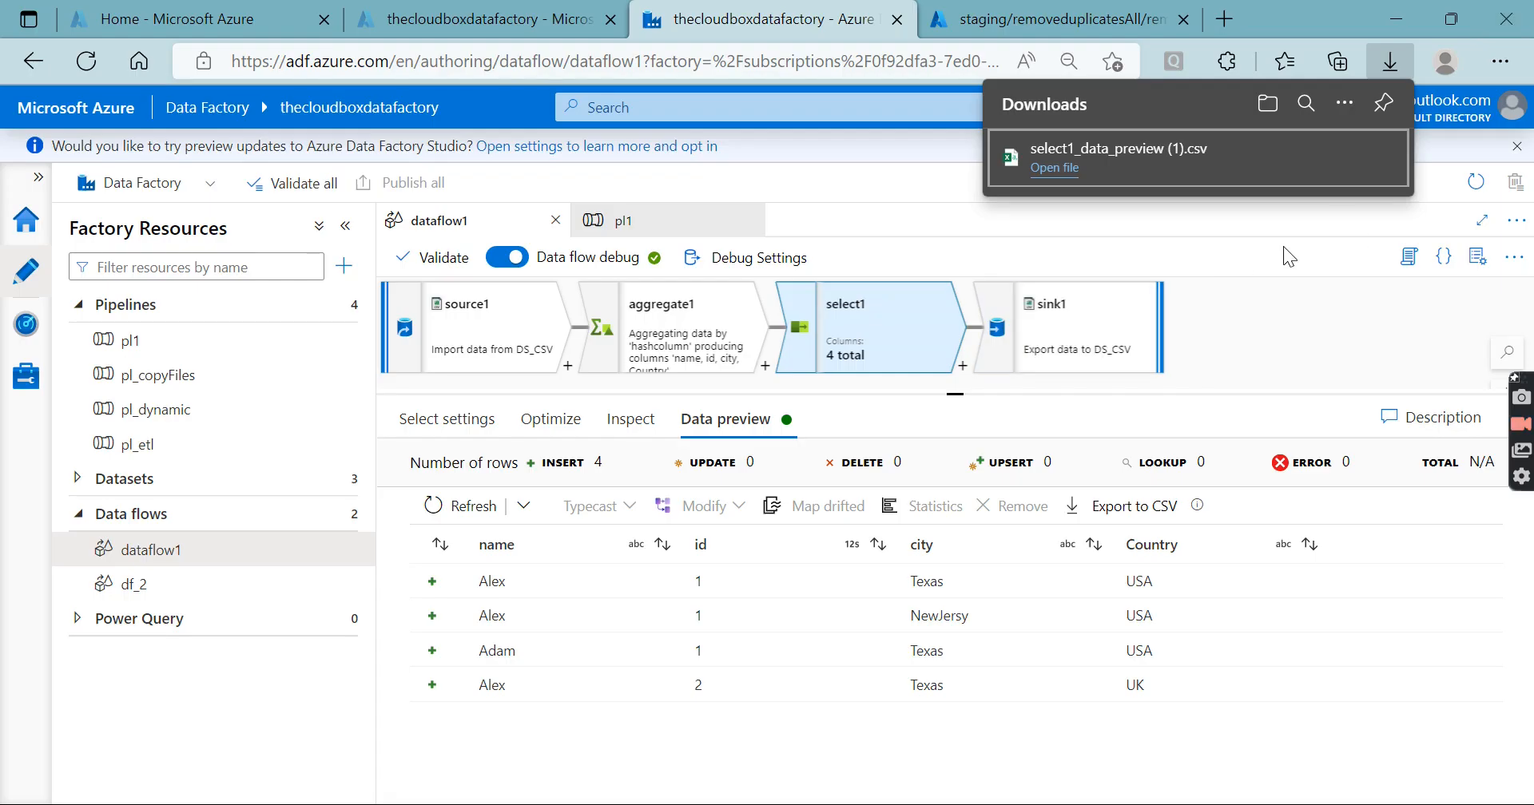
pyautogui.click(1375, 157)
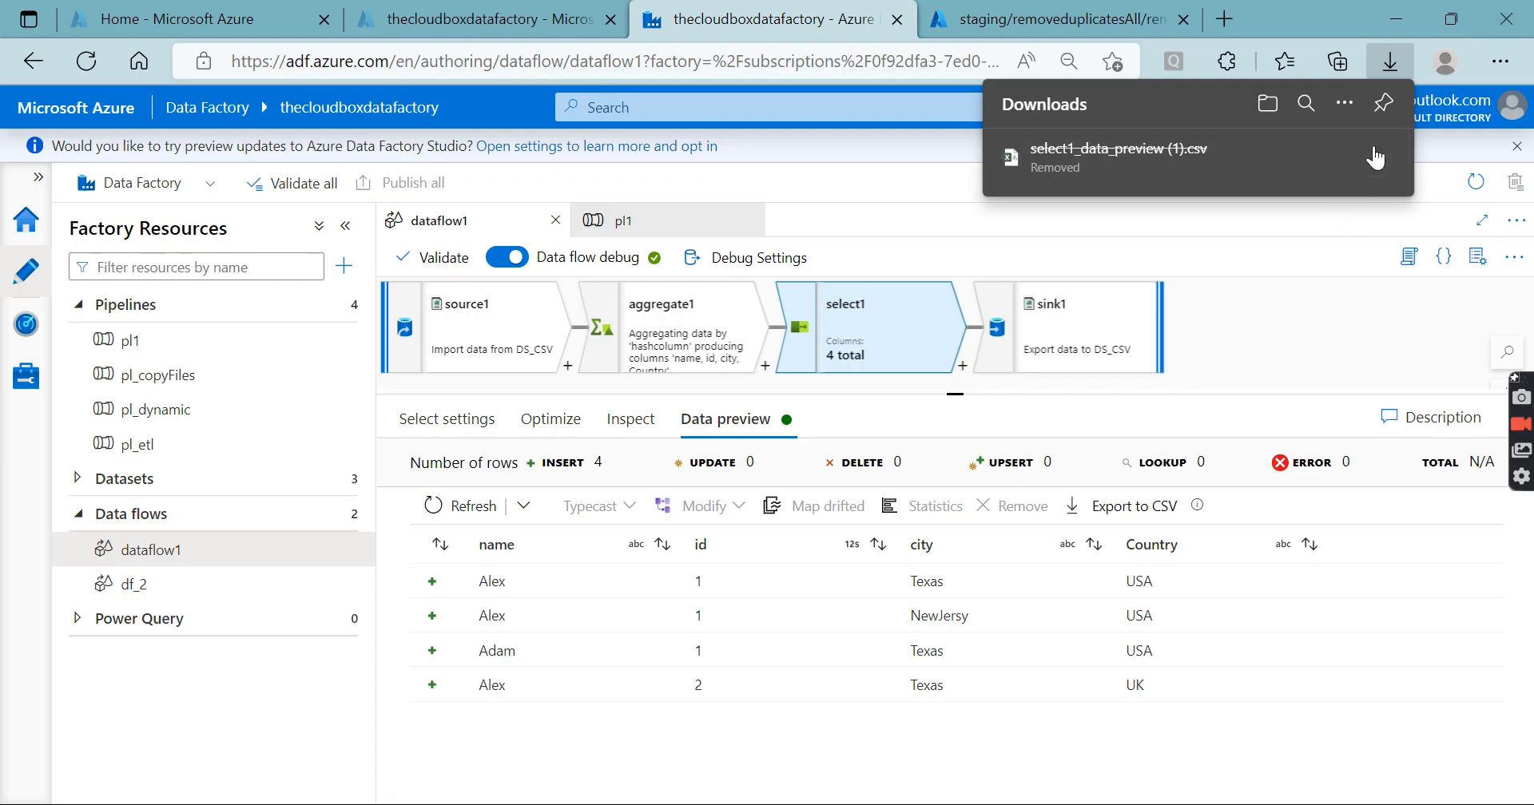
pyautogui.click(1214, 251)
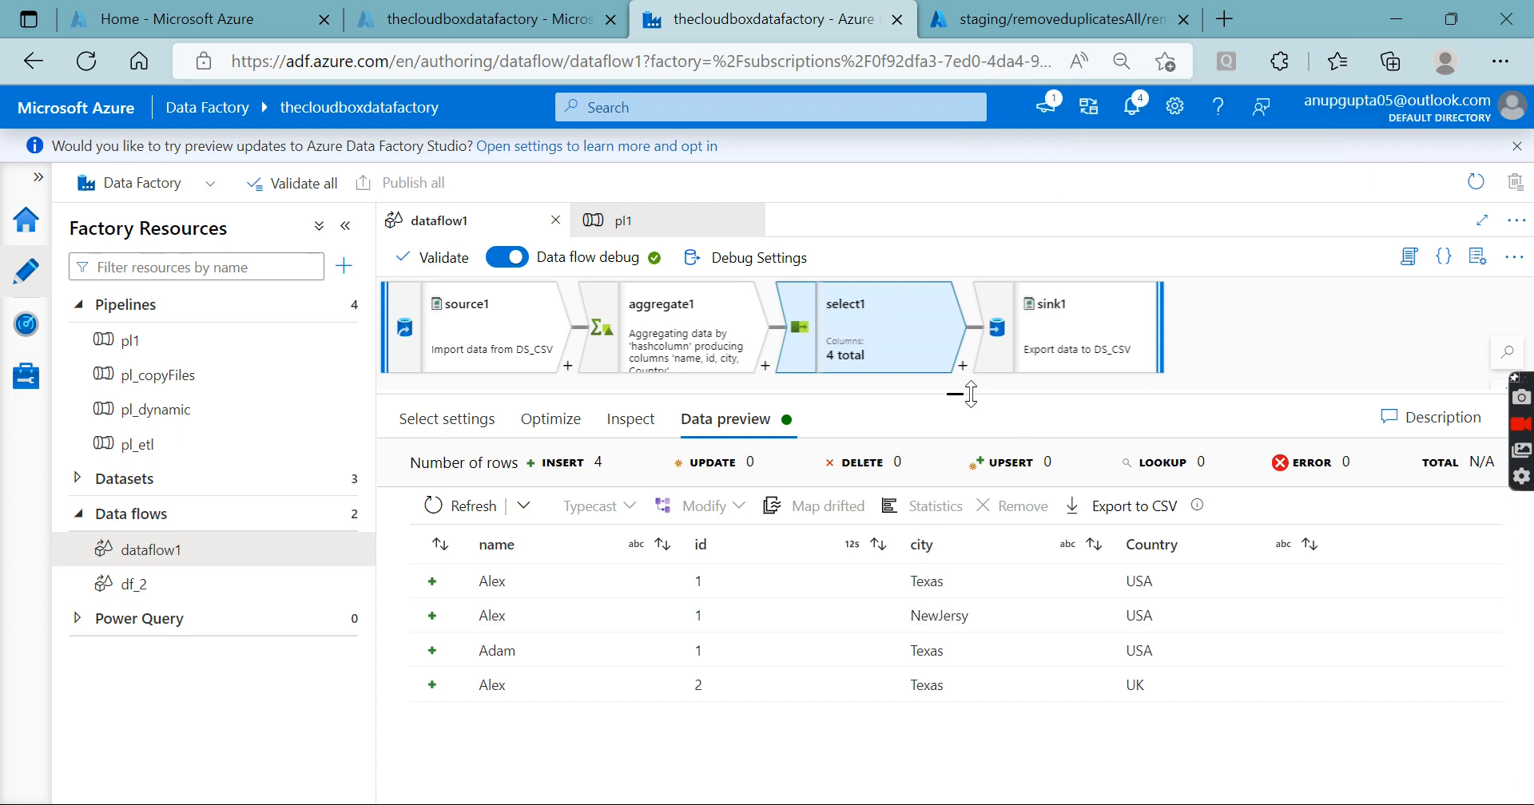
# Step: Review the group-by expression and the aggregates column pattern in the aggregate1 settings
pyautogui.moveTo(959, 394); pyautogui.dragTo(955, 475)
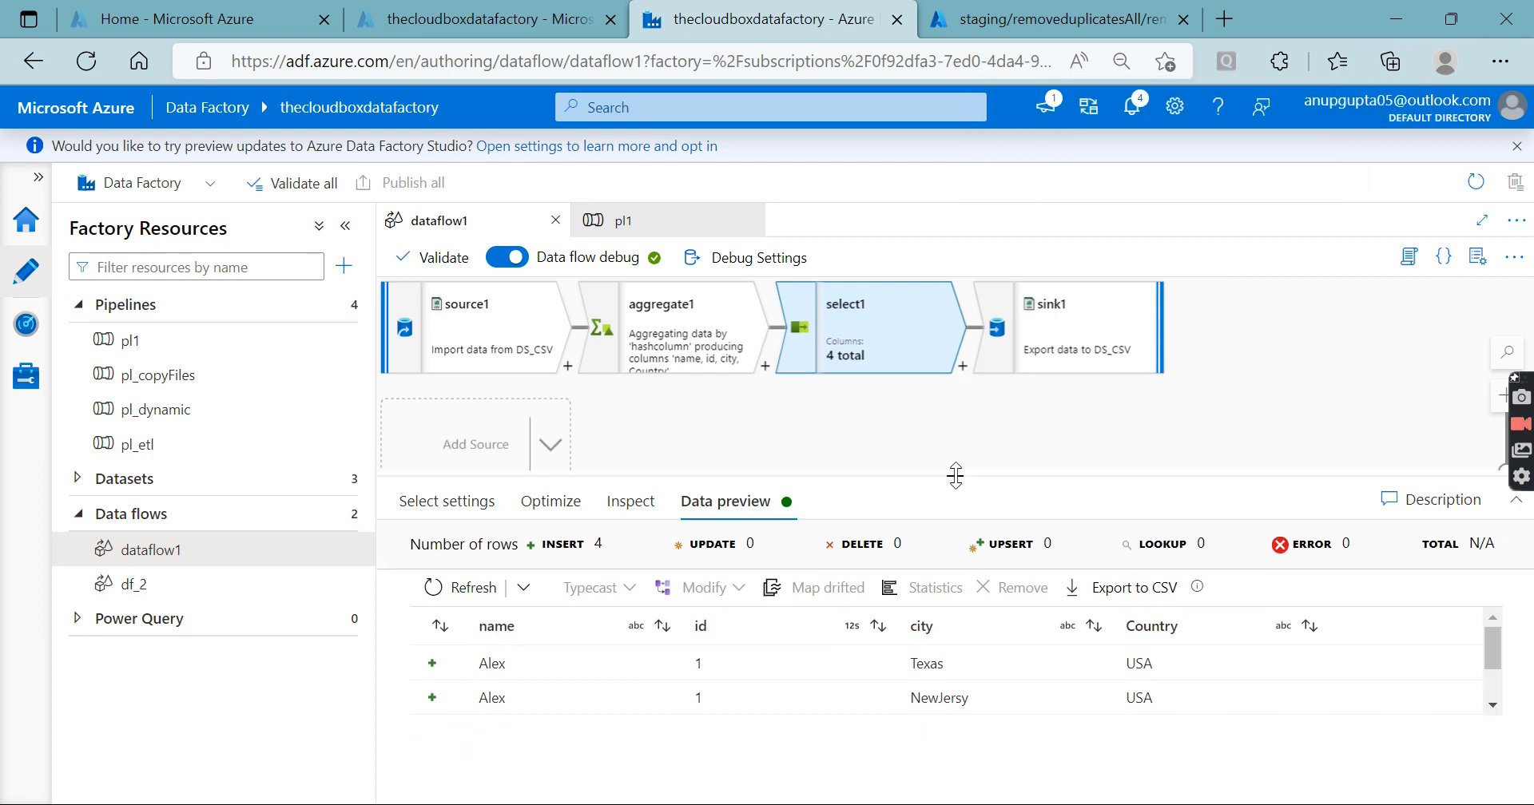
pyautogui.click(683, 348)
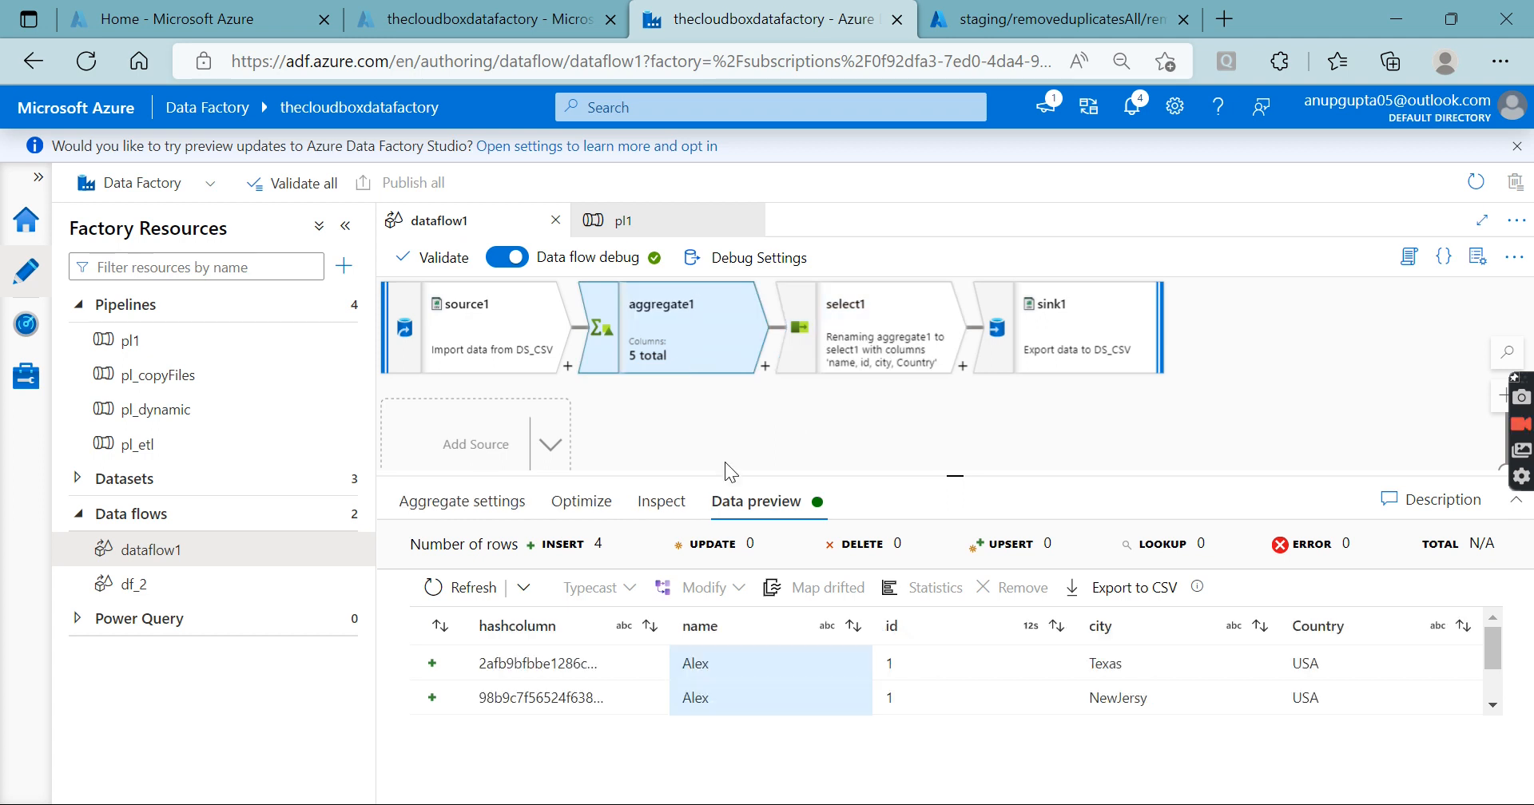
pyautogui.click(502, 501)
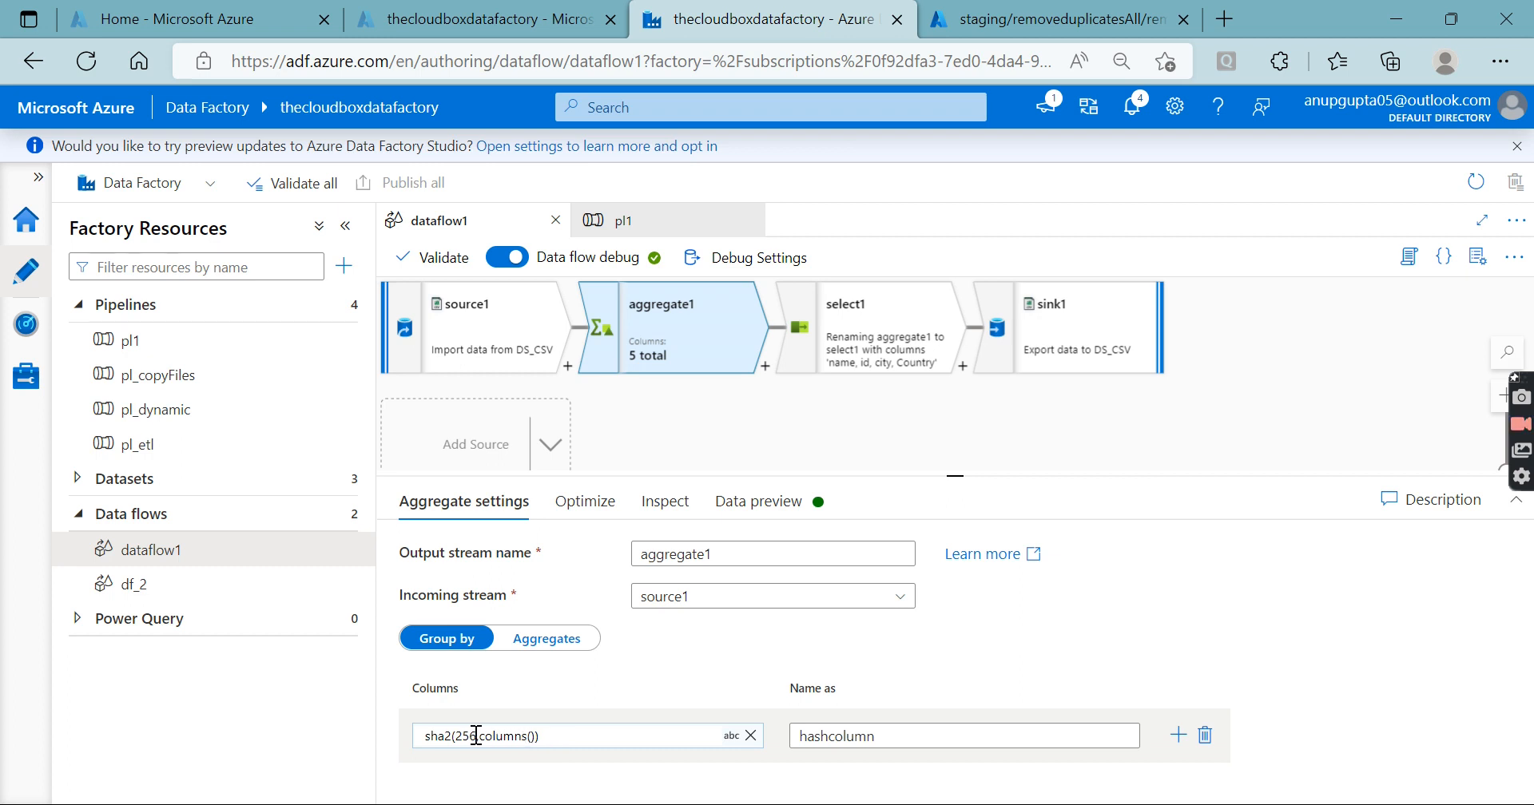
pyautogui.click(547, 641)
pyautogui.moveTo(1016, 479); pyautogui.dragTo(943, 284)
pyautogui.click(474, 624)
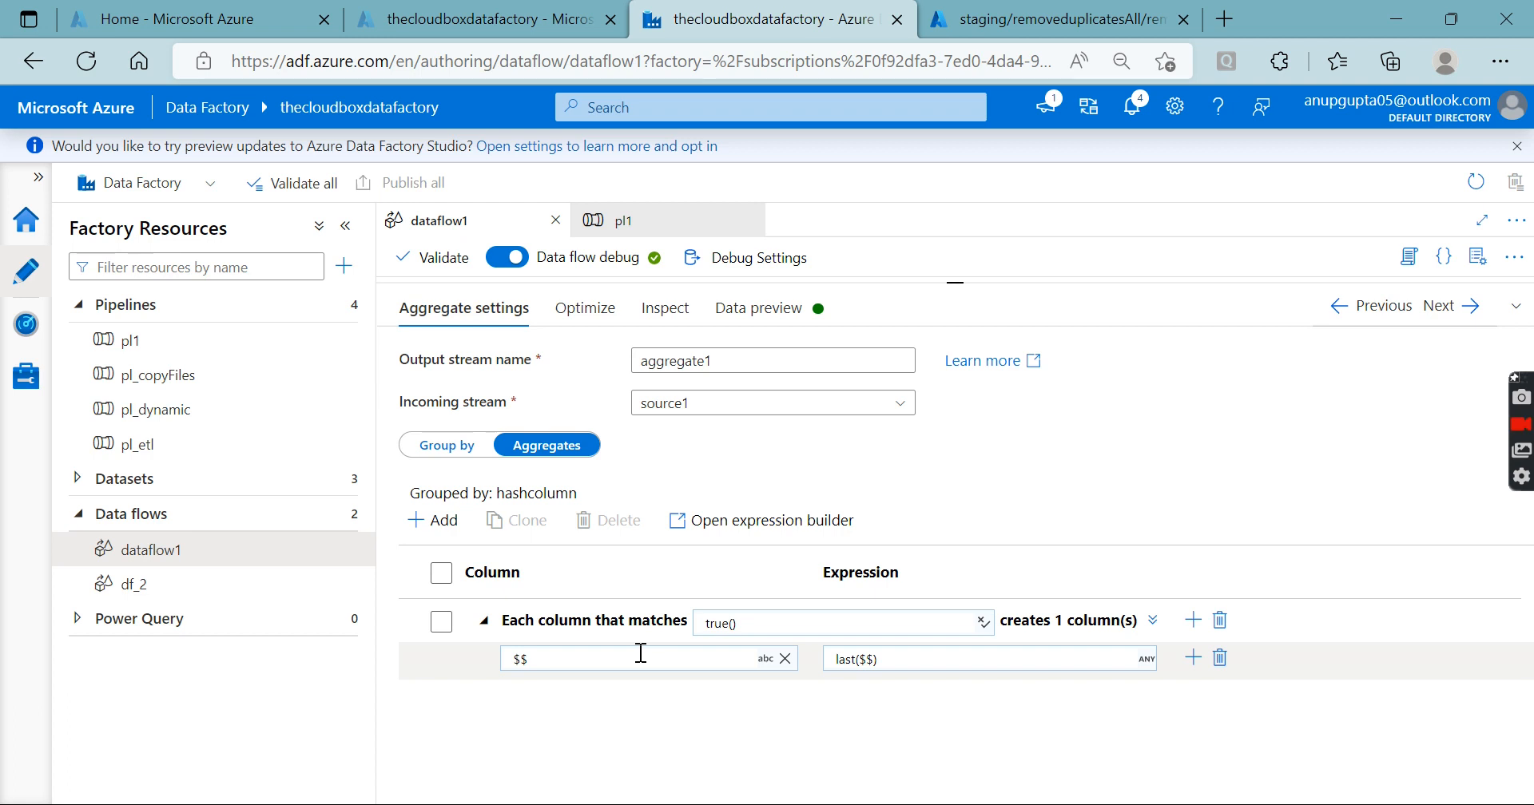
# Step: Change the aggregate expression for the $$ column pattern in aggregate1 to first($$)
pyautogui.click(857, 660)
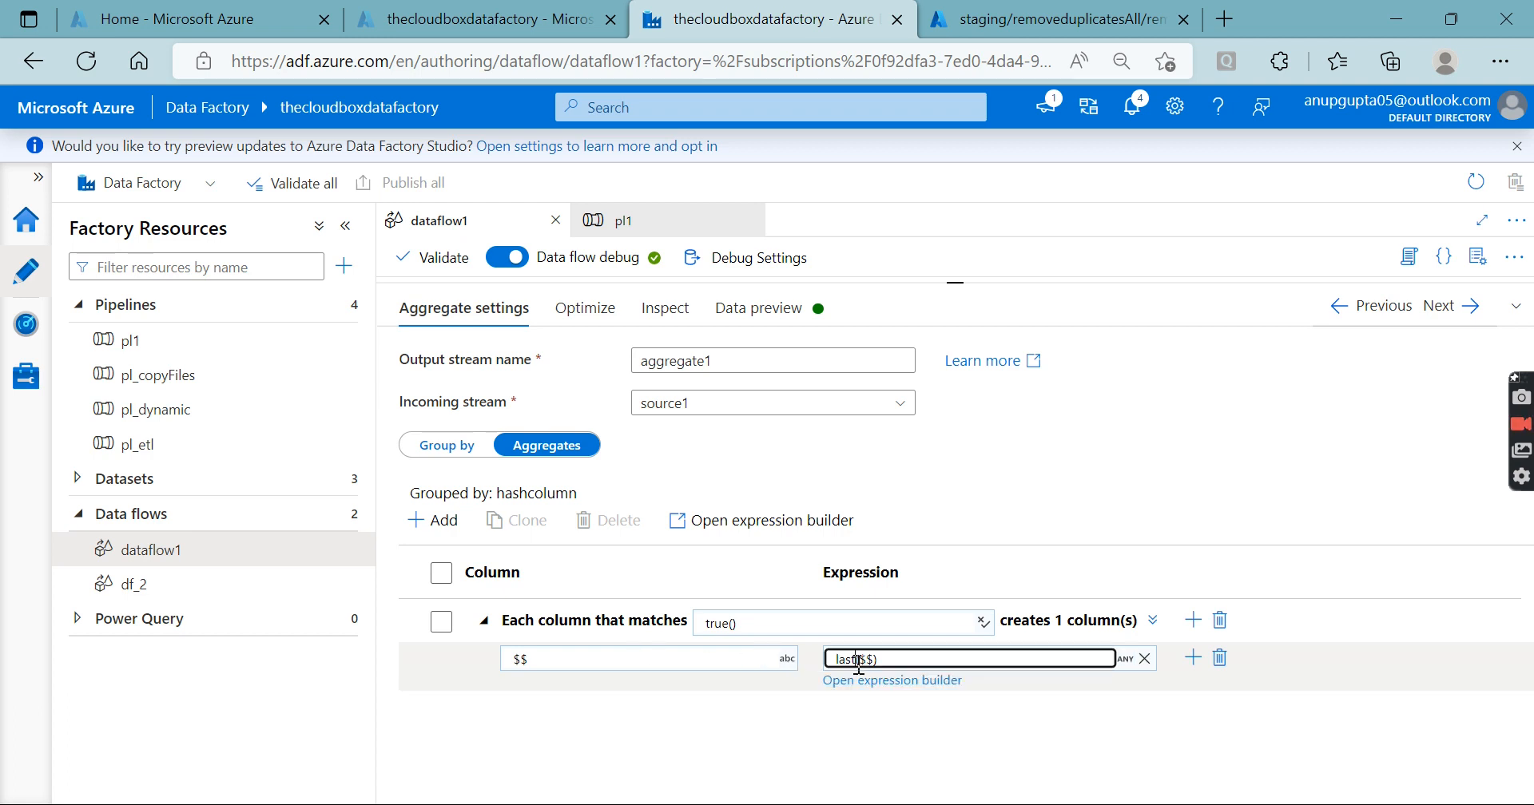
pyautogui.press('BackSpace')
pyautogui.press('BackSpace')
pyautogui.press('BackSpace')
pyautogui.press('BackSpace')
pyautogui.write('firs')
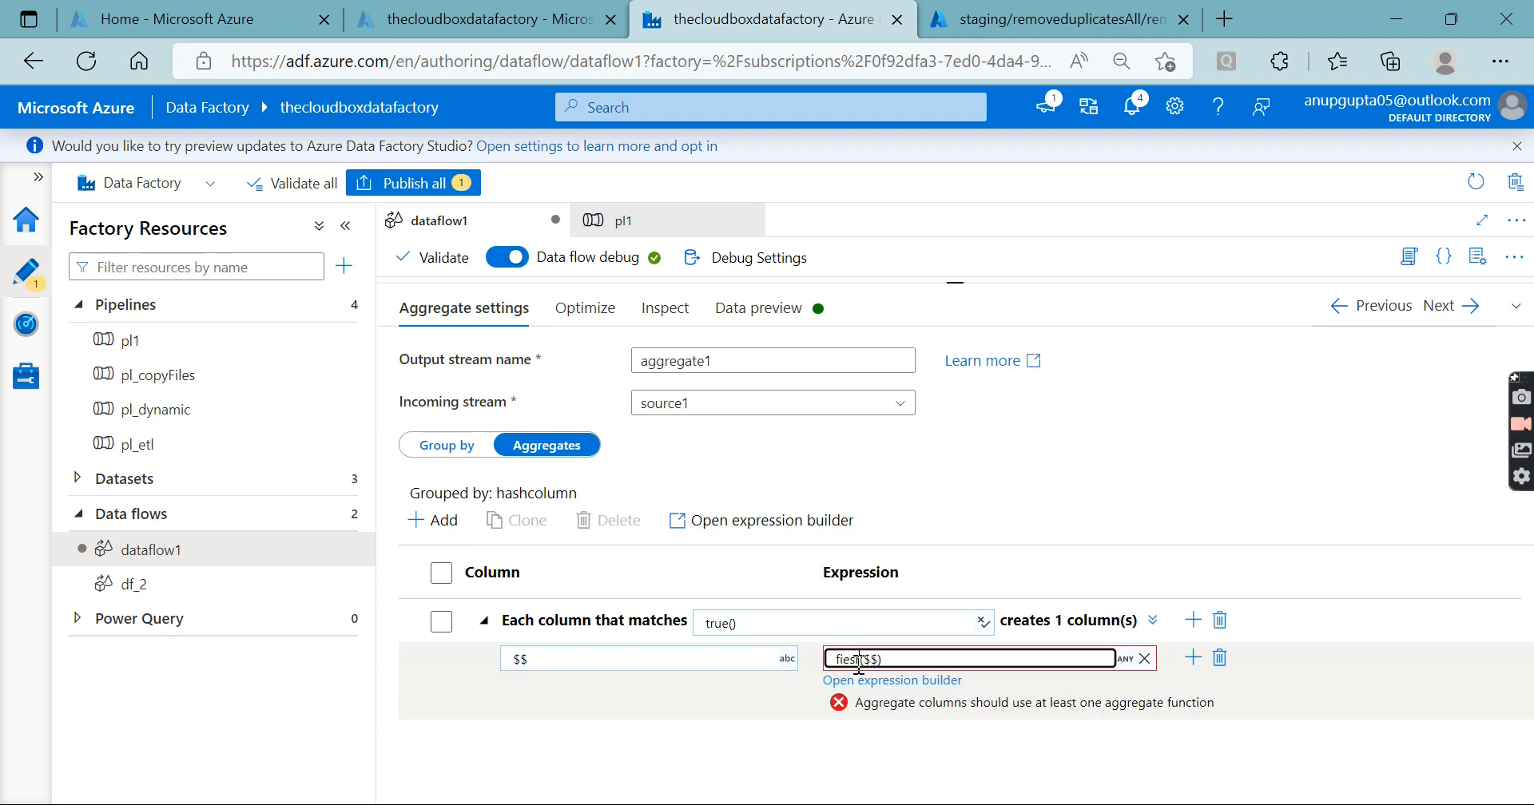
pyautogui.press('BackSpace')
pyautogui.press('BackSpace')
pyautogui.press('BackSpace')
pyautogui.write('rst')
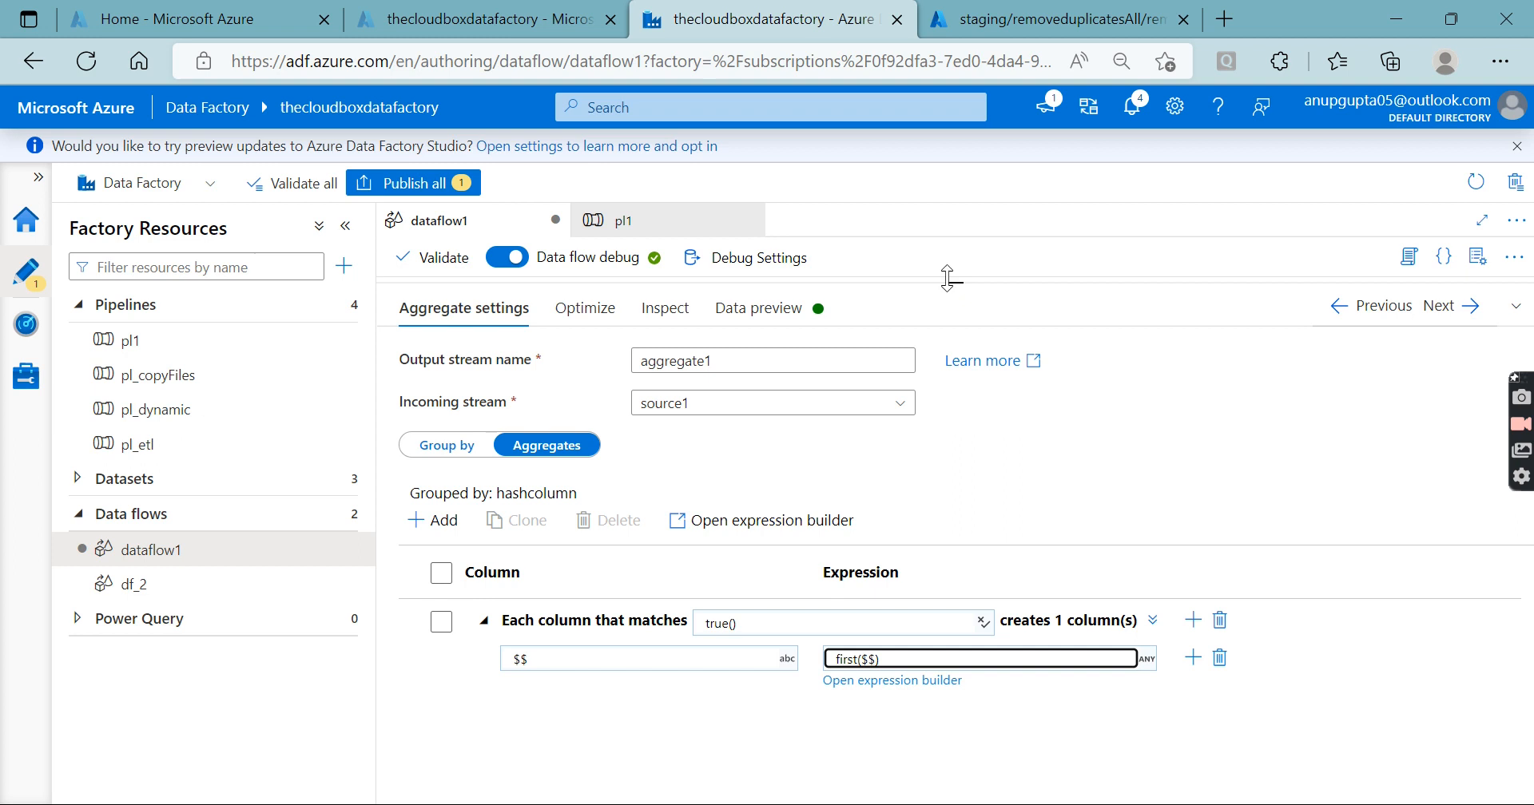
# Step: Check the group-by hash expression and its column name in aggregate1
pyautogui.moveTo(955, 281); pyautogui.dragTo(943, 342)
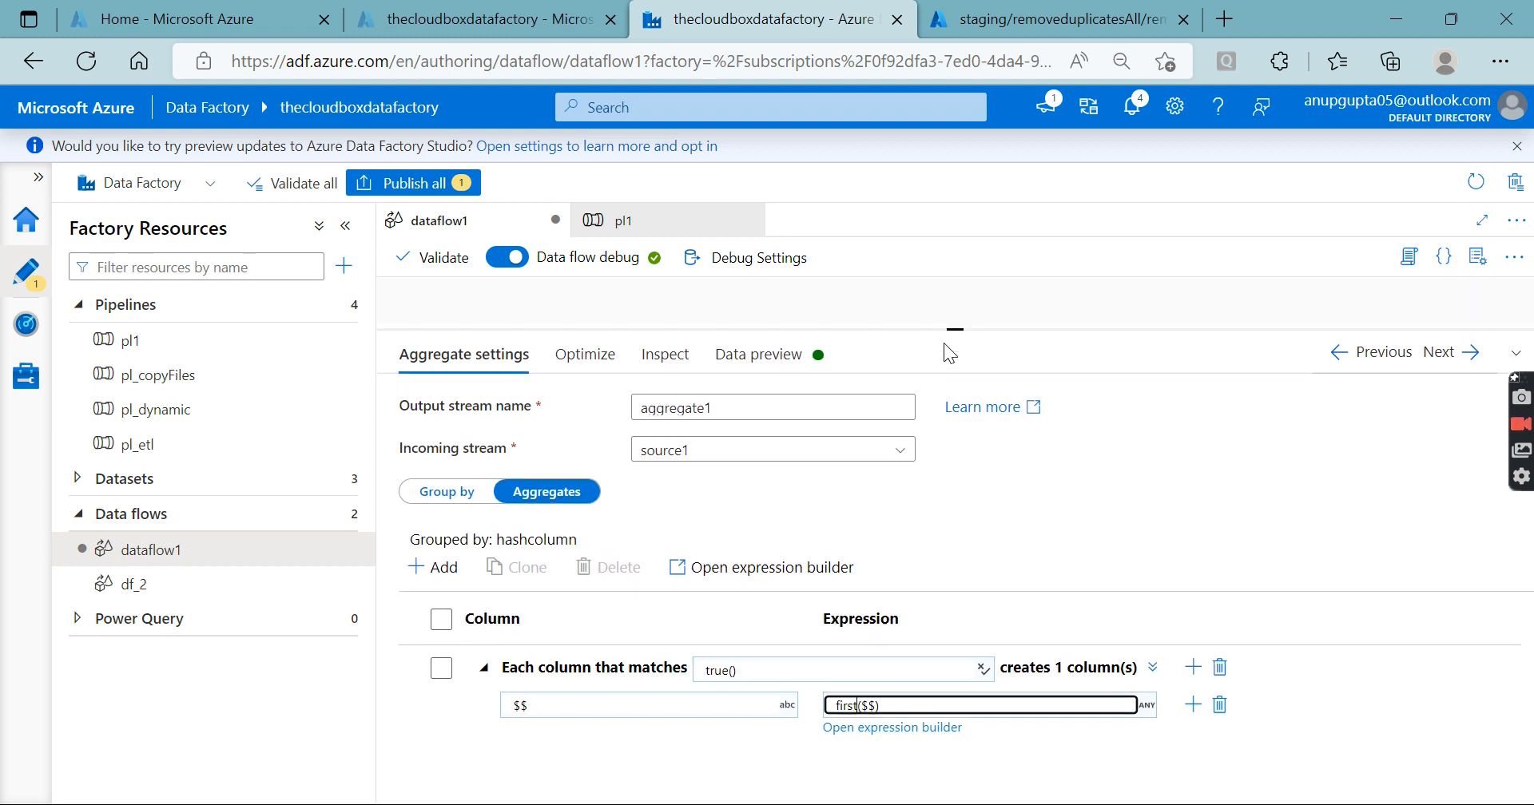
pyautogui.click(447, 502)
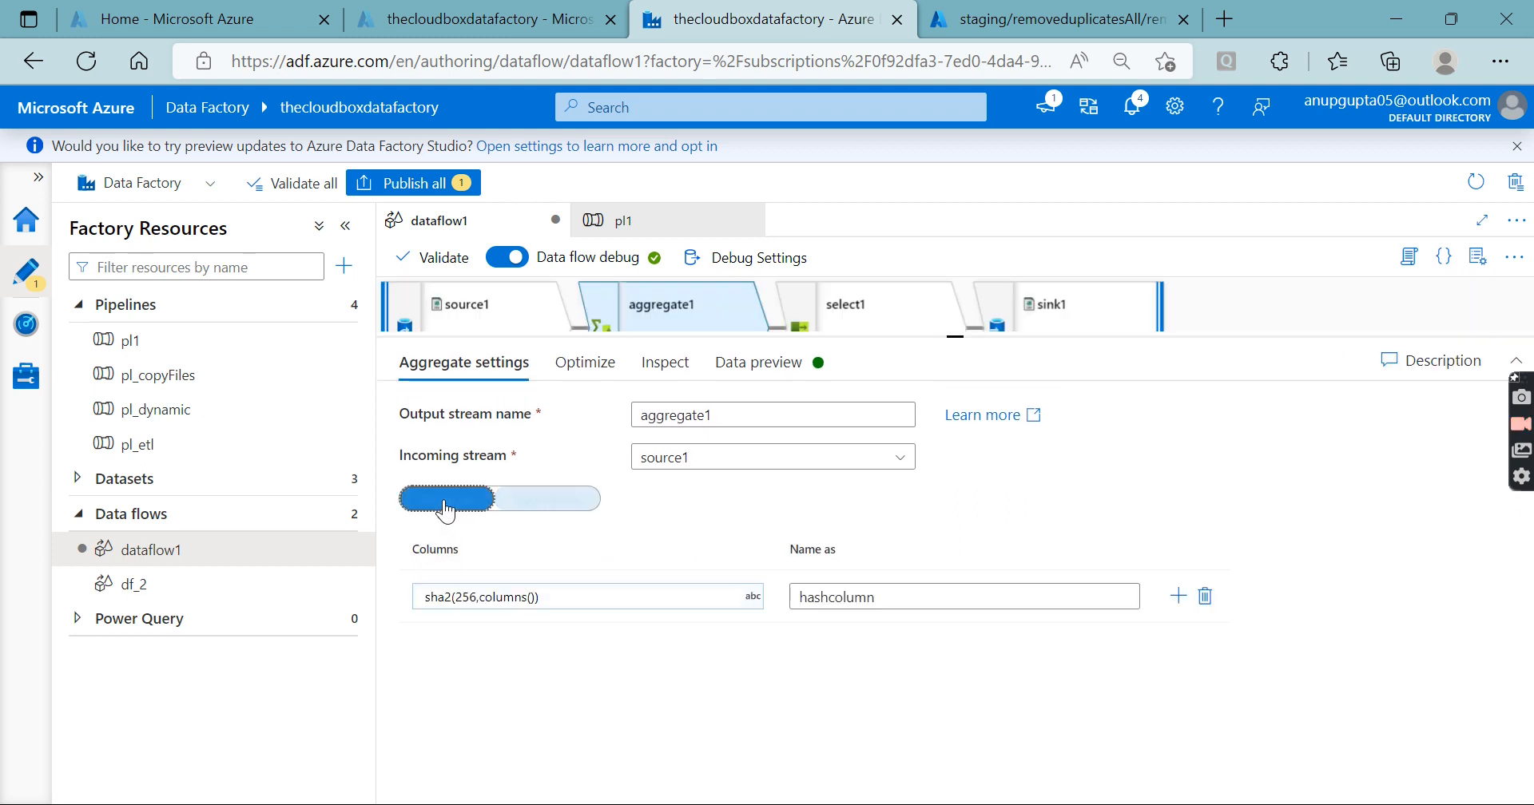
pyautogui.doubleClick(916, 590)
pyautogui.click(750, 670)
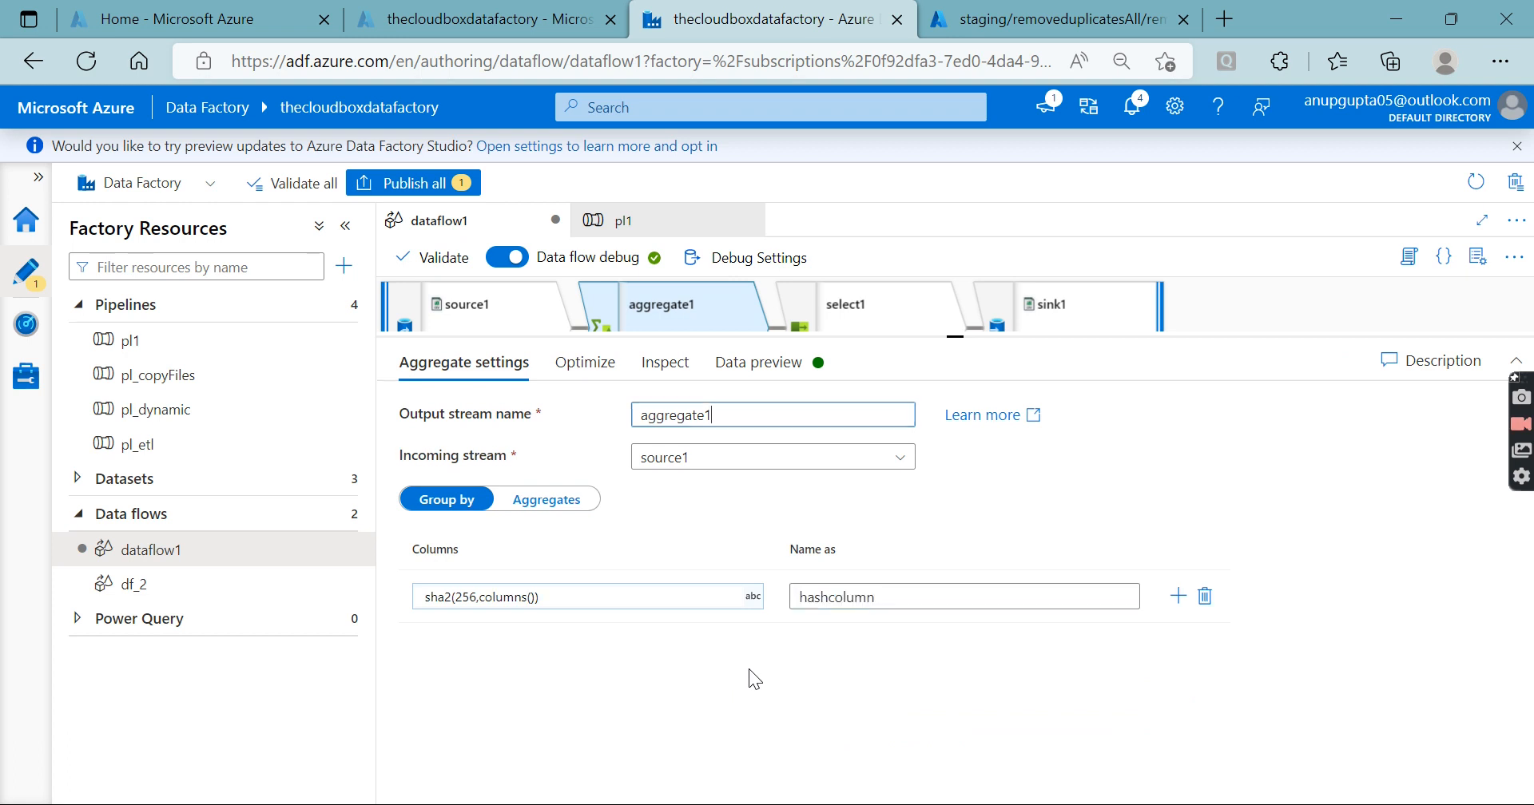
pyautogui.doubleClick(849, 598)
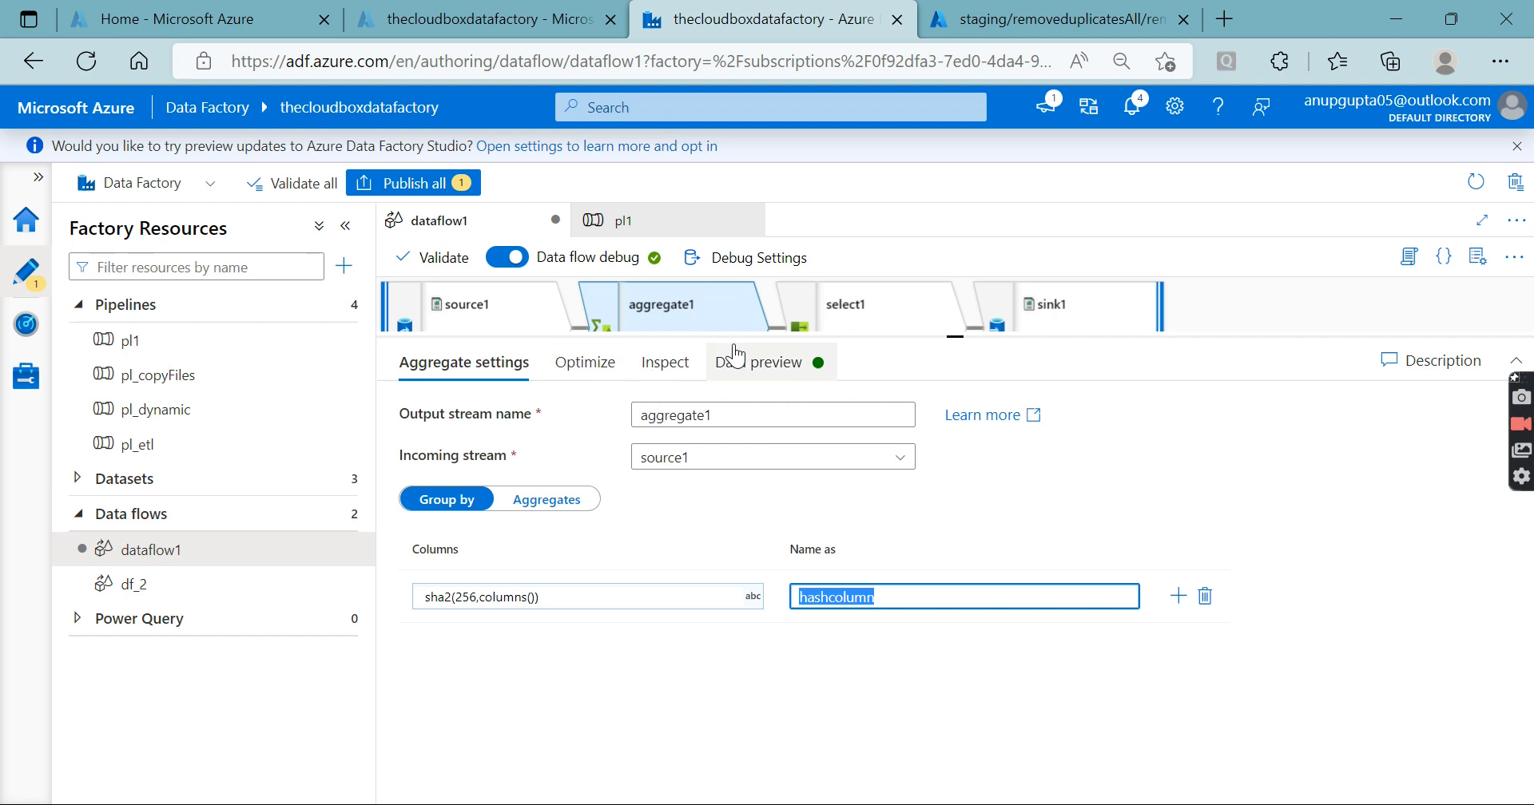
# Step: Check select1's column mappings and sink1's output file settings
pyautogui.click(835, 312)
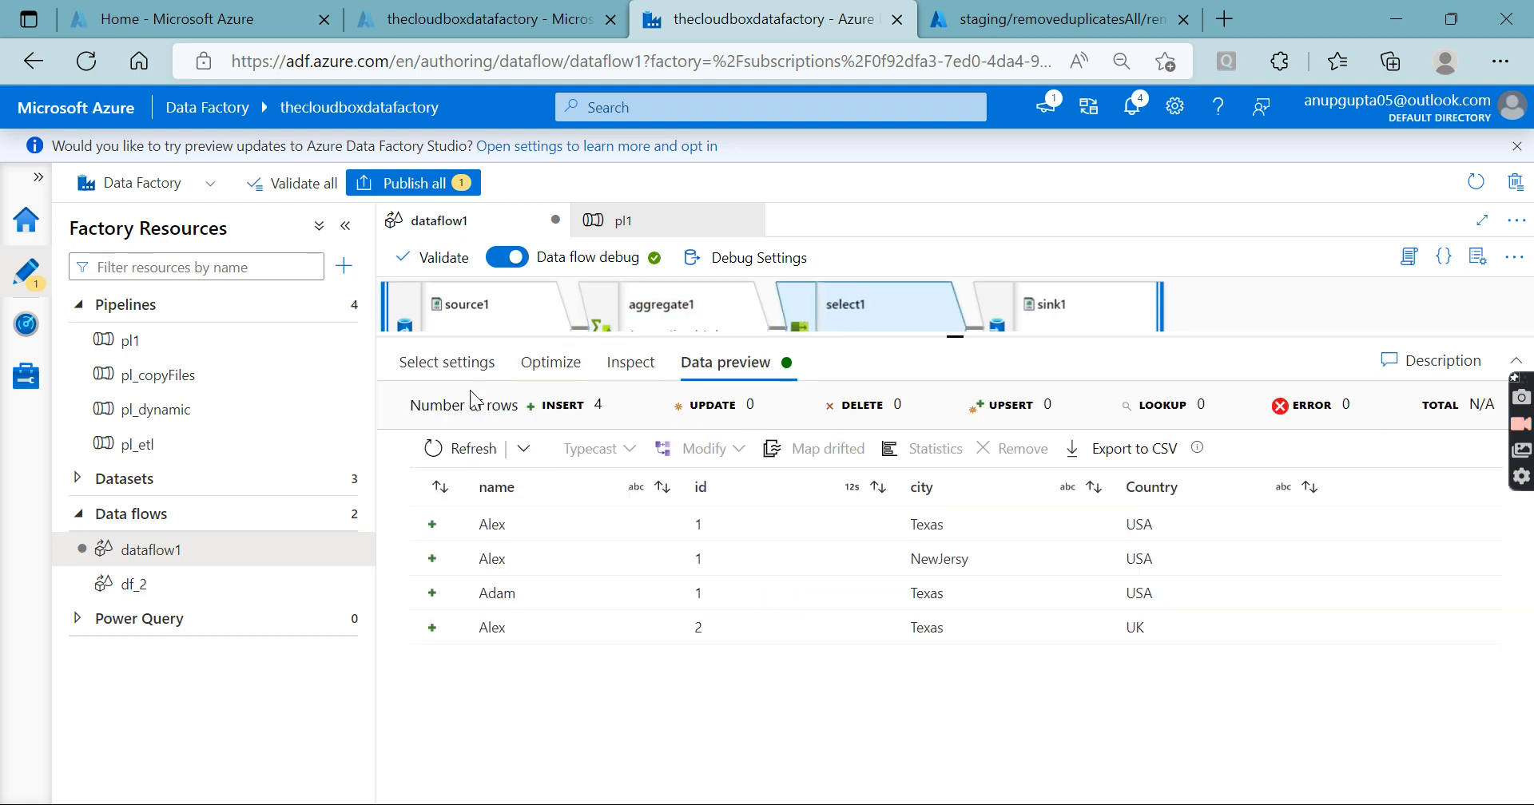
pyautogui.click(414, 359)
pyautogui.scroll(-1, 1002, 717)
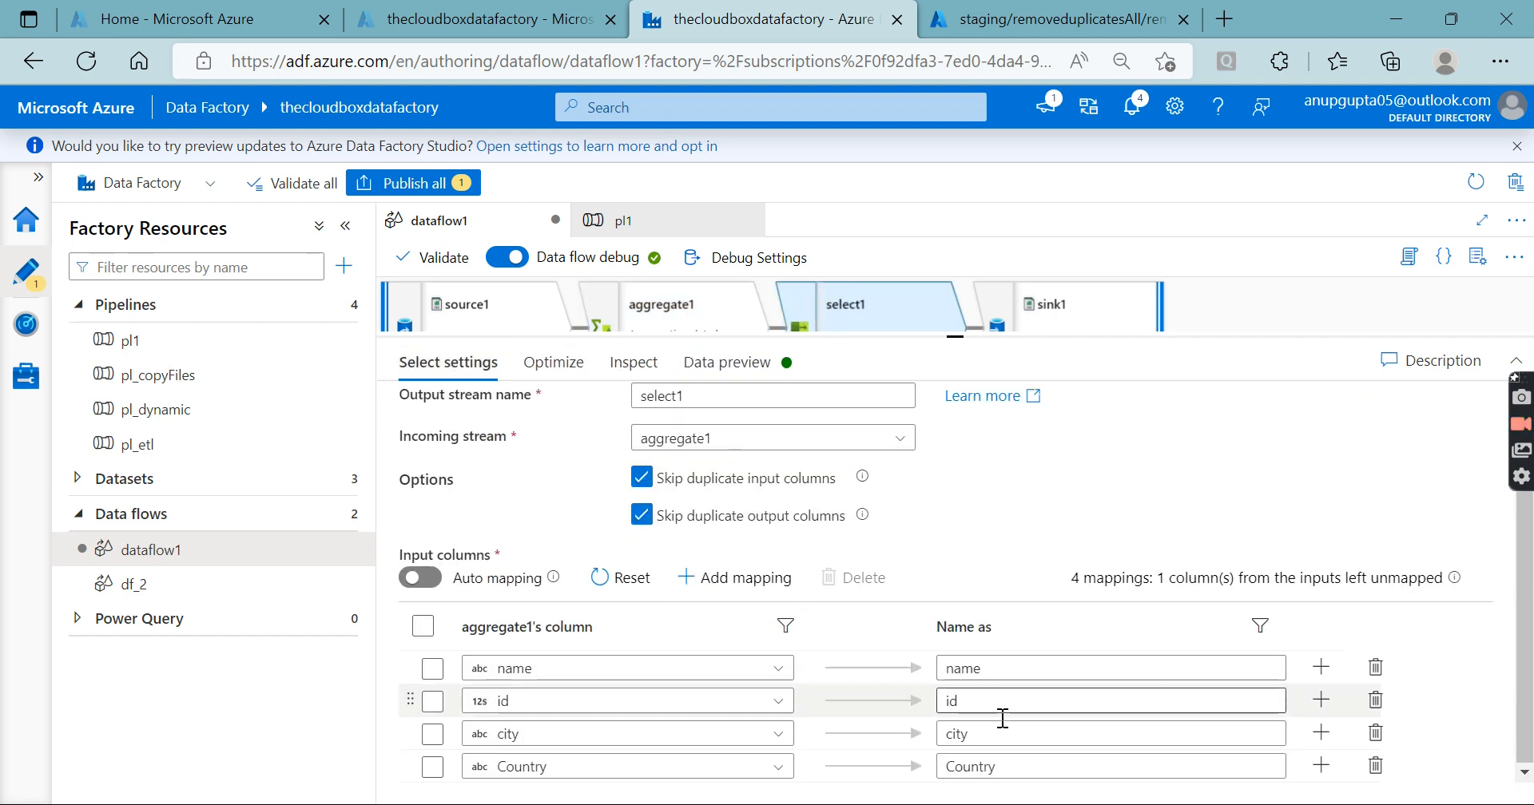
pyautogui.click(1022, 327)
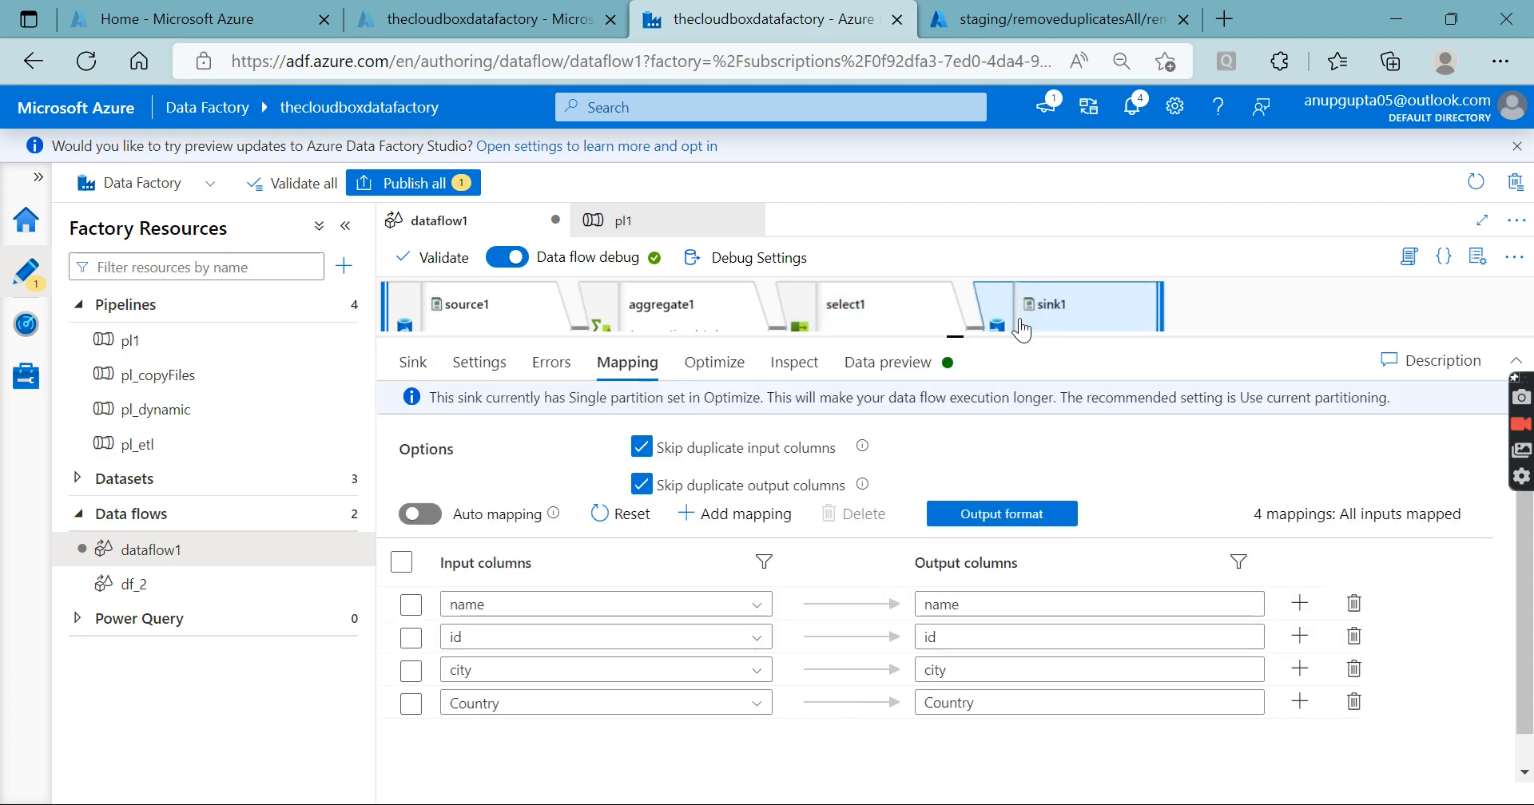
pyautogui.click(496, 368)
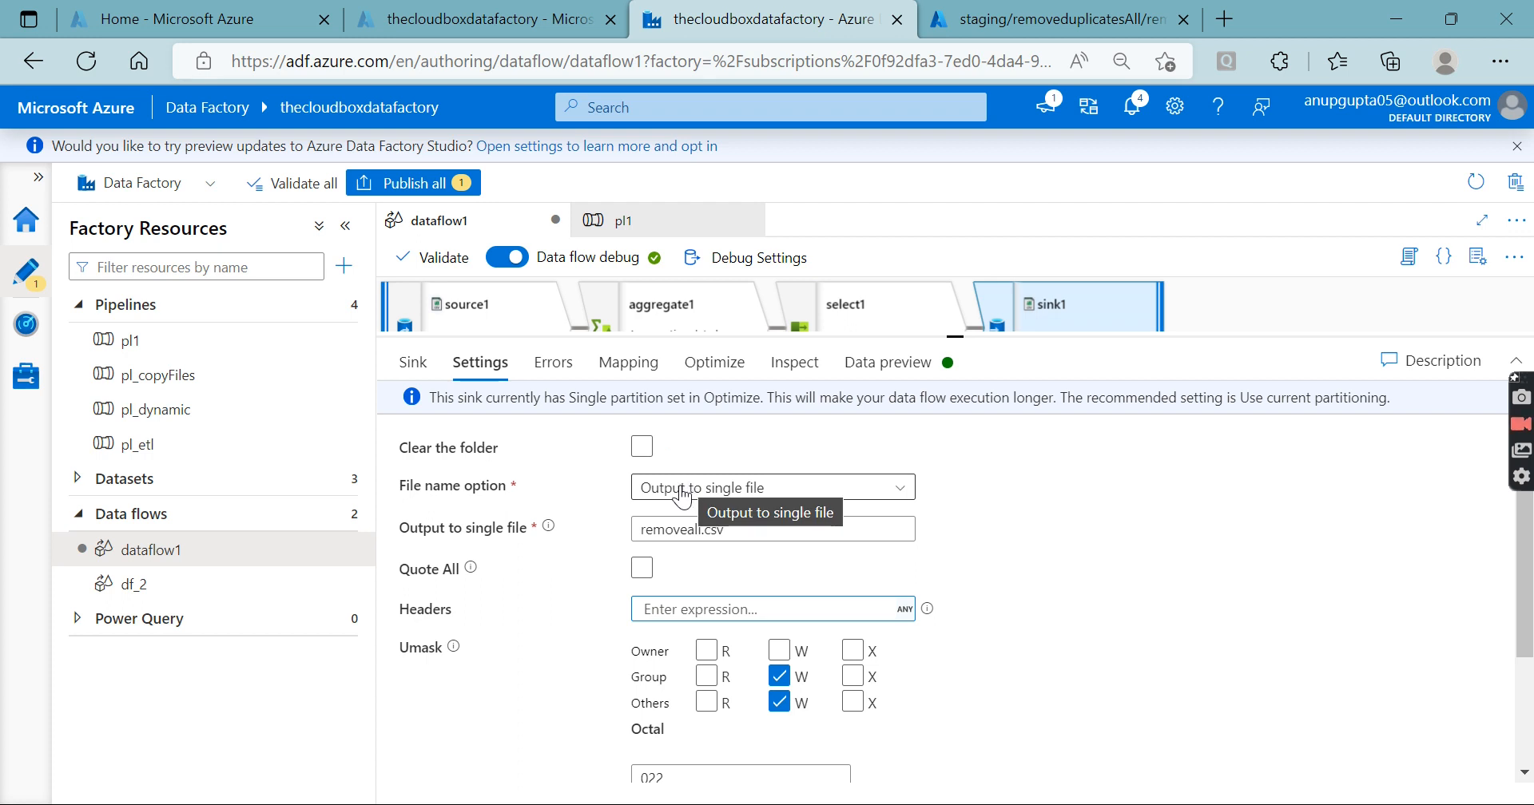
pyautogui.click(642, 446)
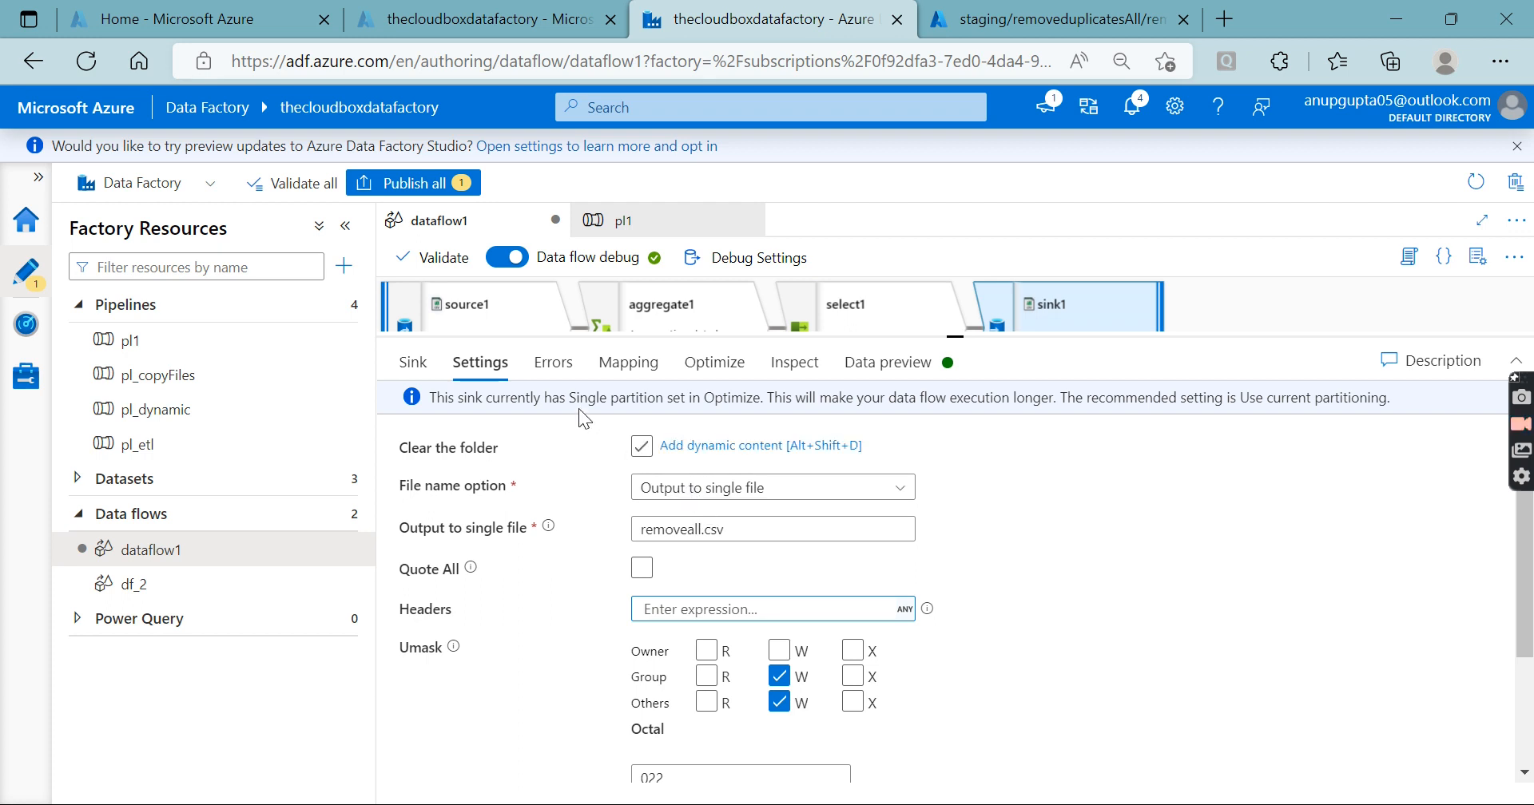
pyautogui.click(732, 530)
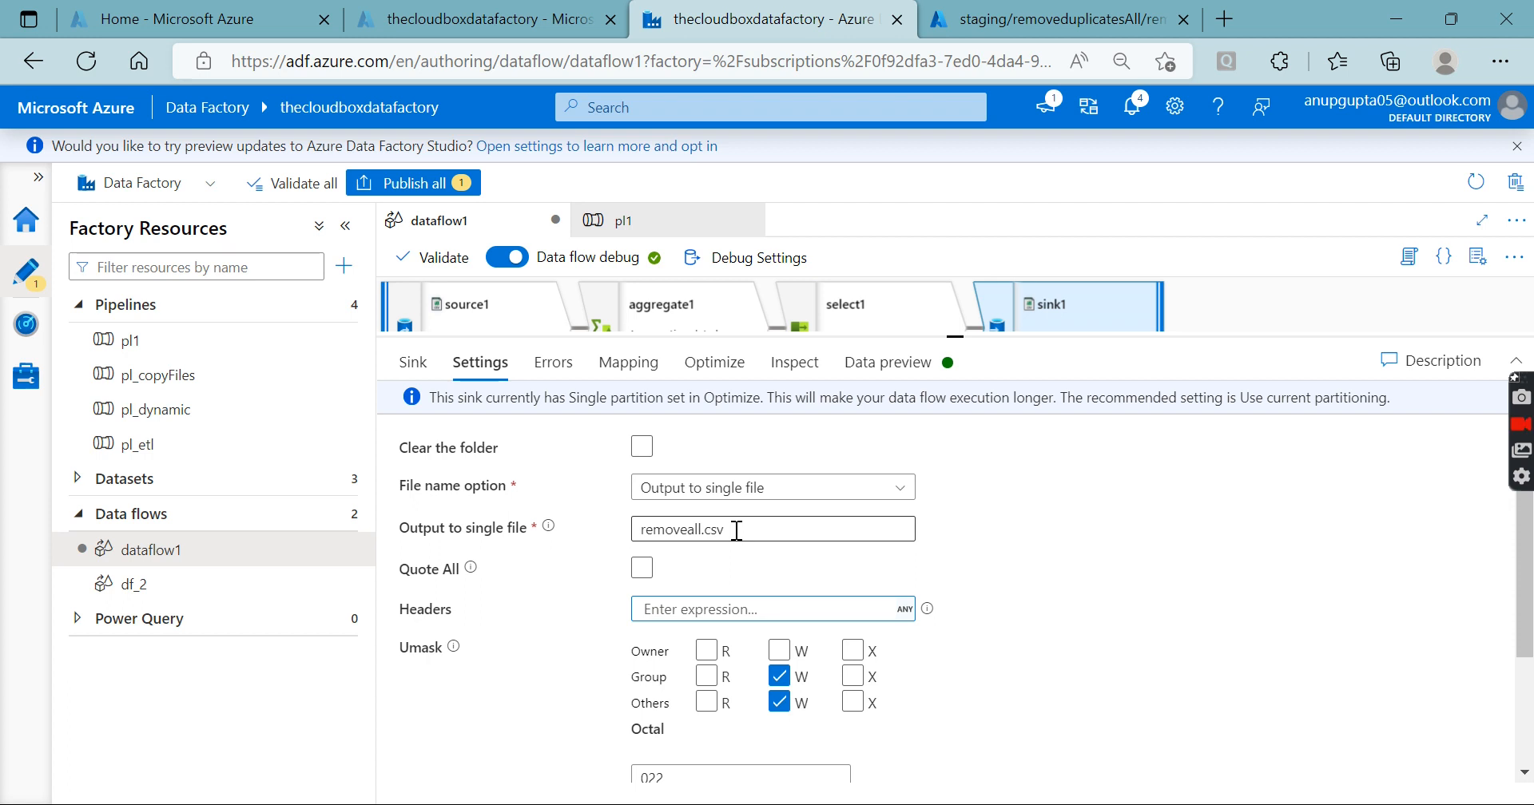
# Step: Open pipeline pl1, add a second Data flow activity to the canvas and delete it again
pyautogui.click(200, 337)
pyautogui.click(1056, 305)
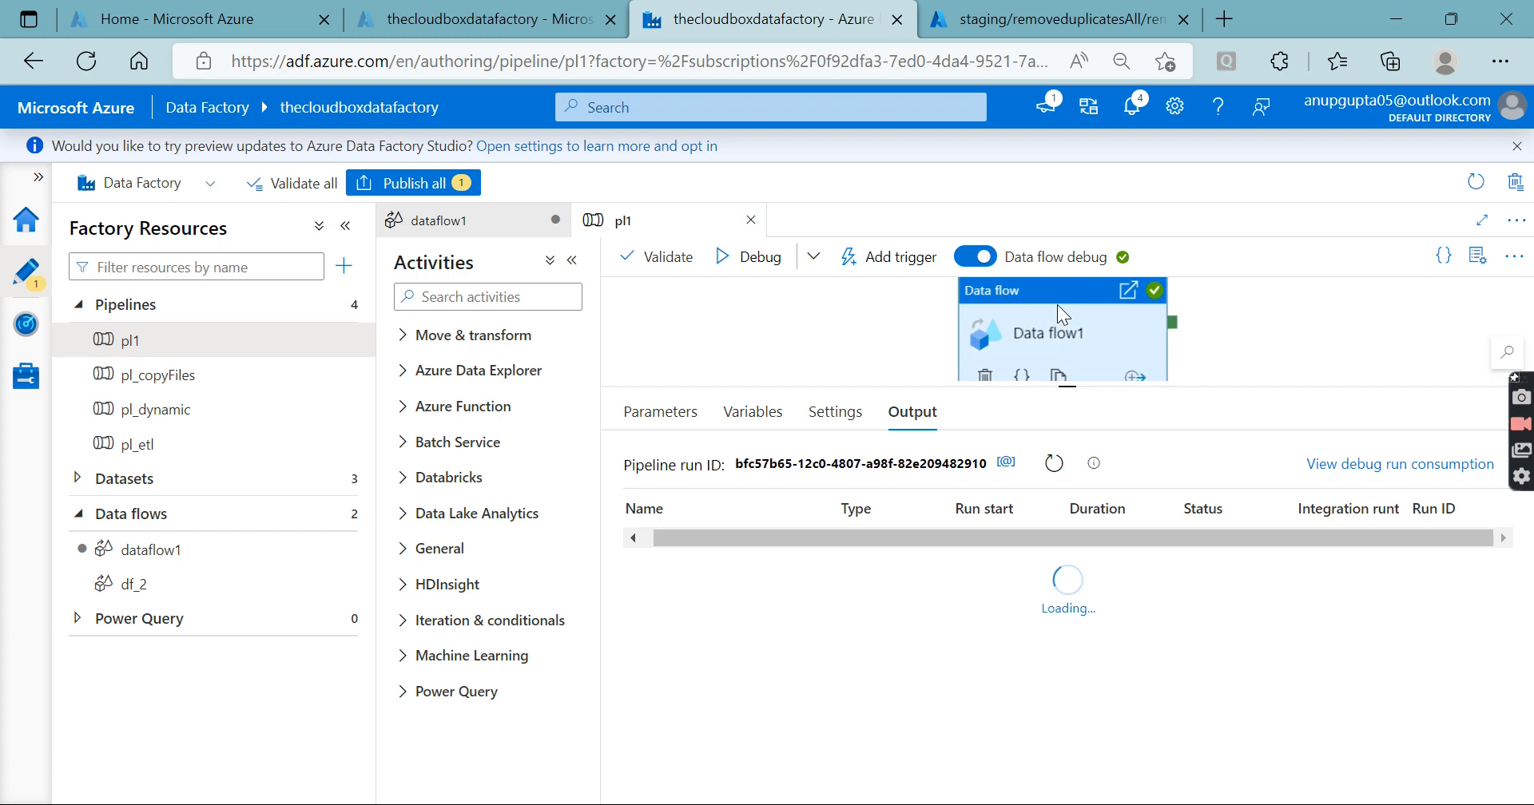
pyautogui.click(431, 293)
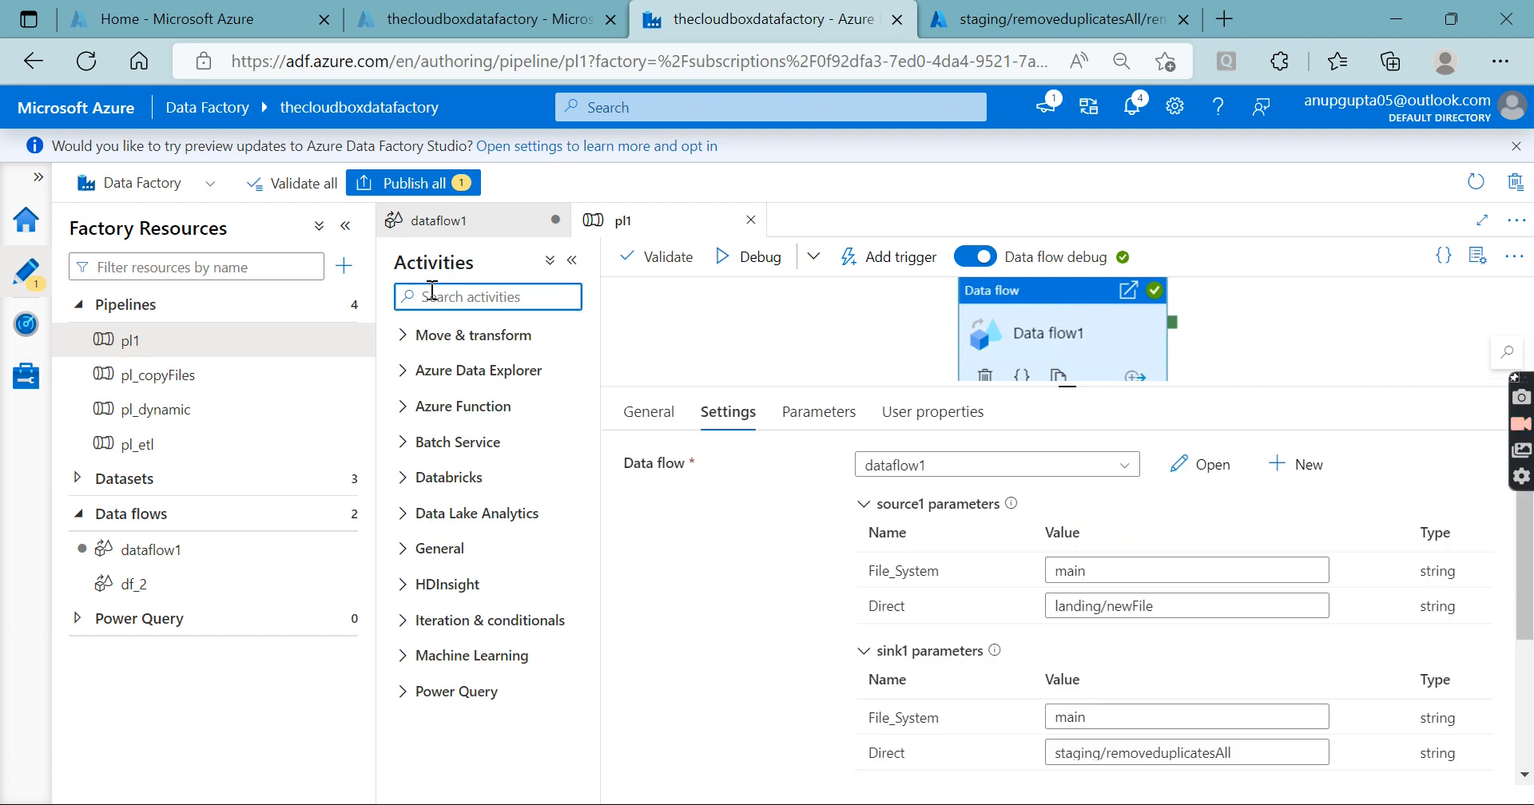
pyautogui.write('dat')
pyautogui.moveTo(444, 418); pyautogui.dragTo(853, 321)
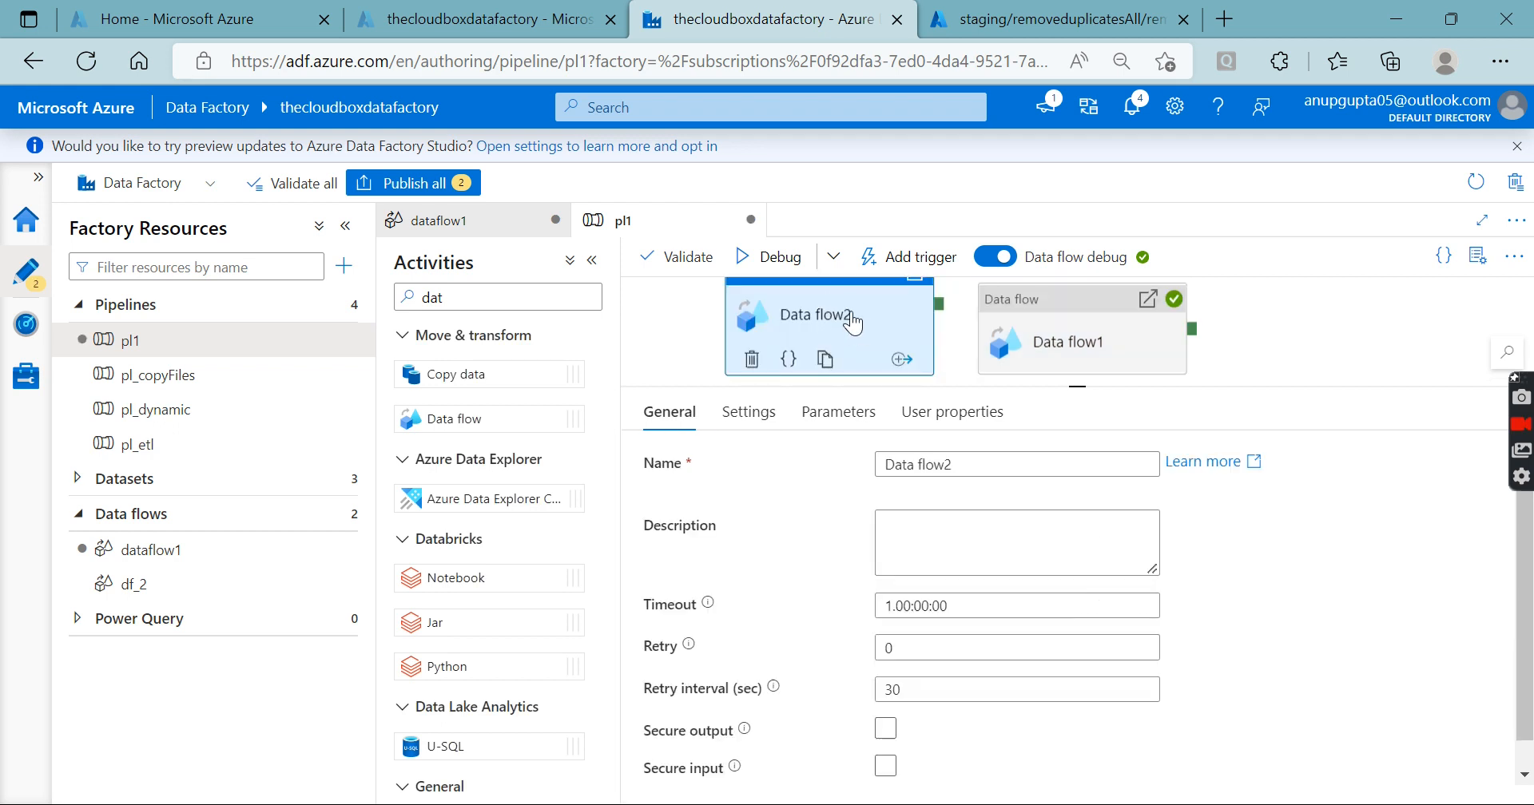
pyautogui.rightClick(851, 319)
pyautogui.click(897, 397)
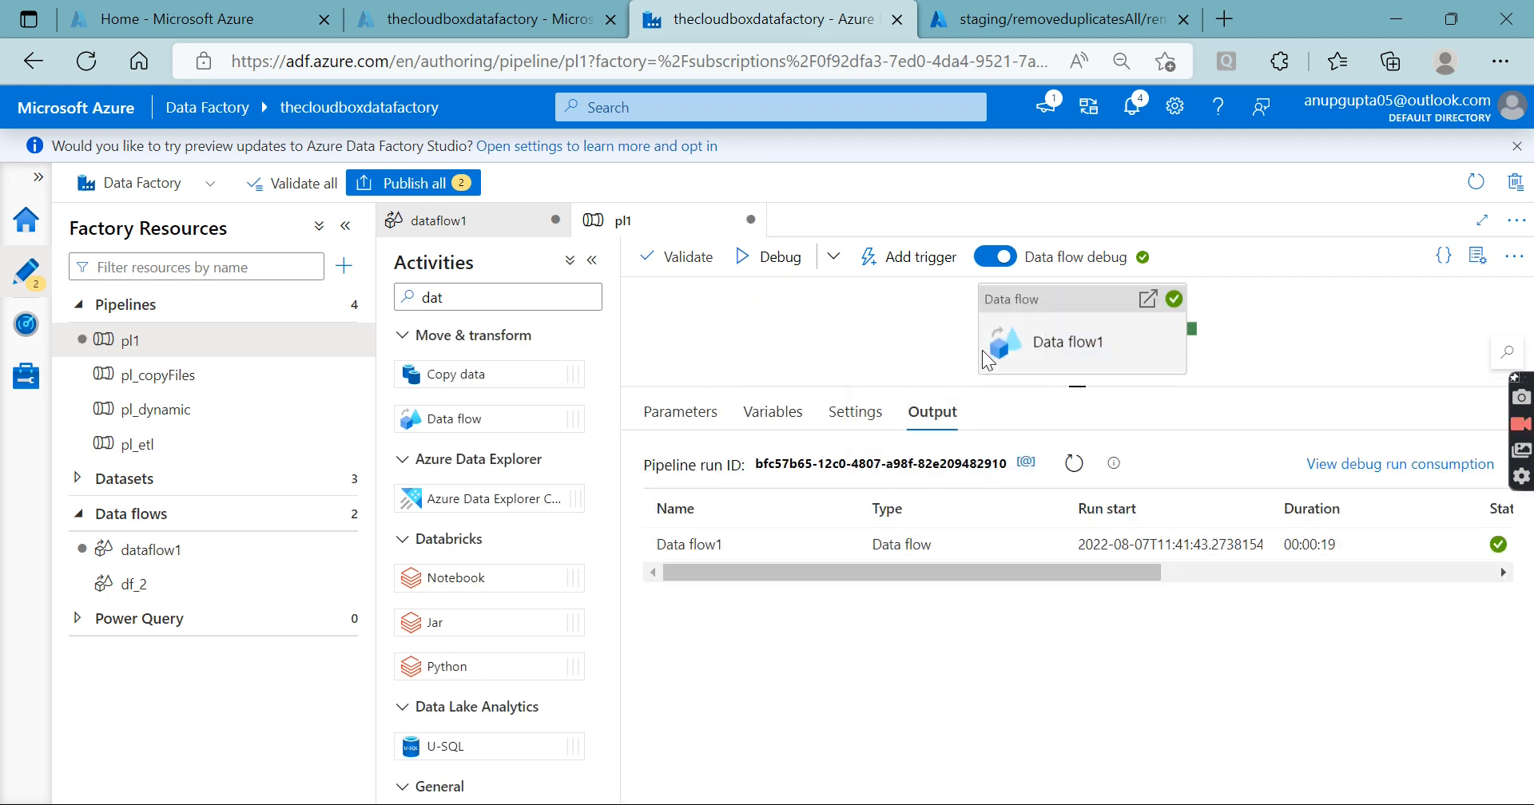
# Step: Review the chosen data flow and the source1 and sink1 parameters in the Data flow1 activity settings
pyautogui.click(1049, 345)
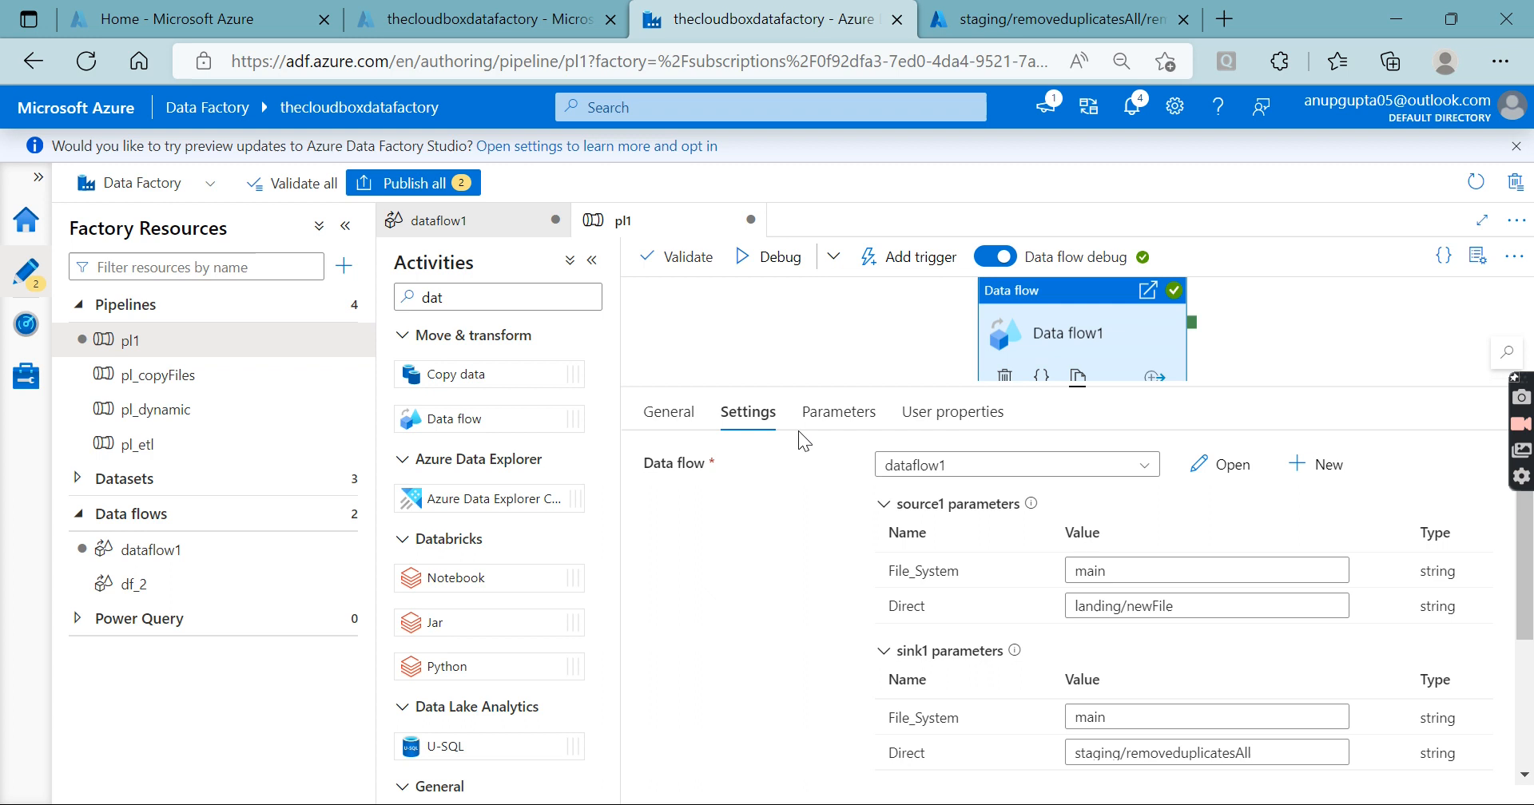
pyautogui.click(1147, 471)
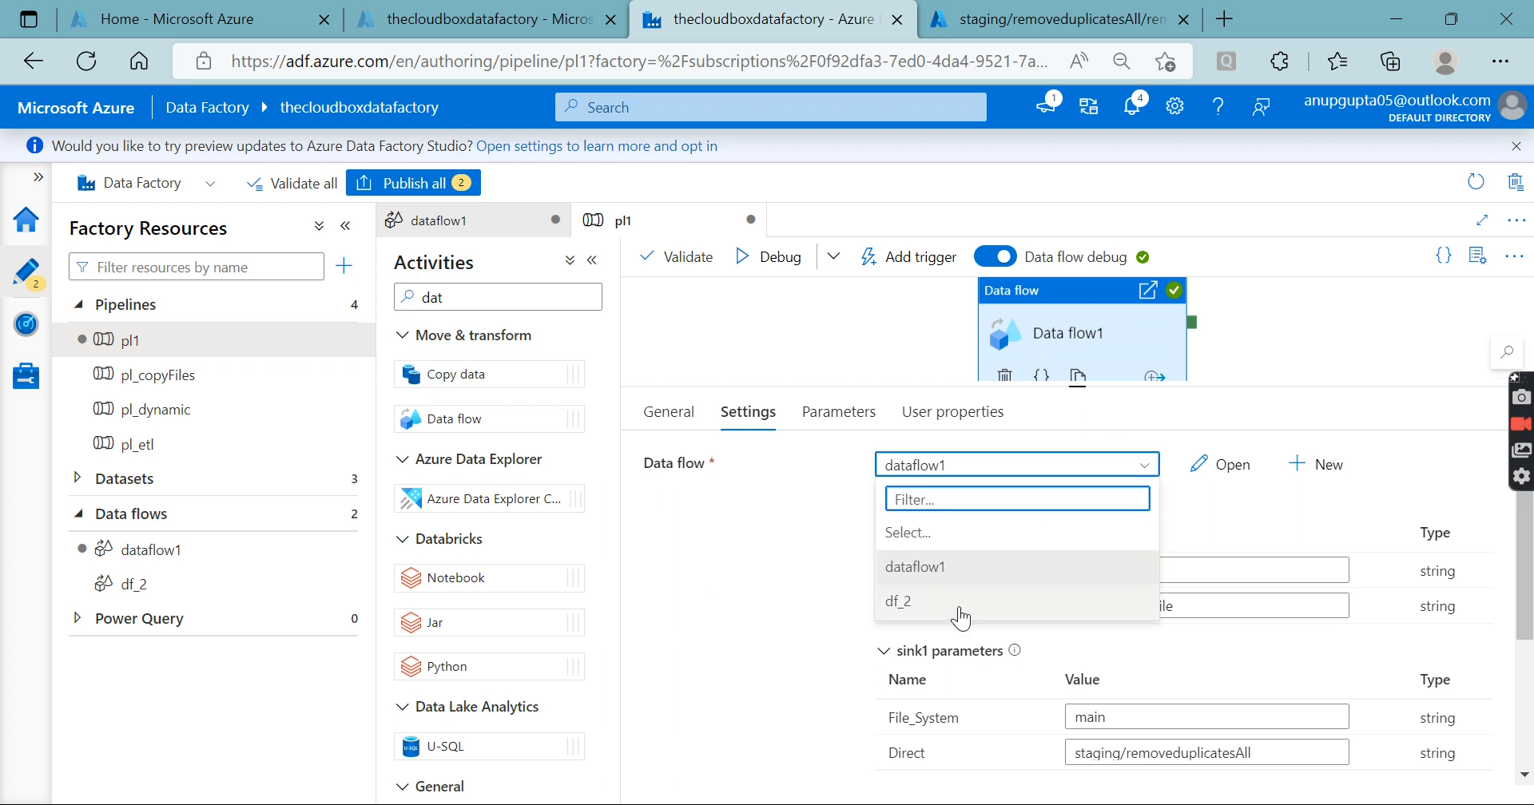
pyautogui.click(940, 581)
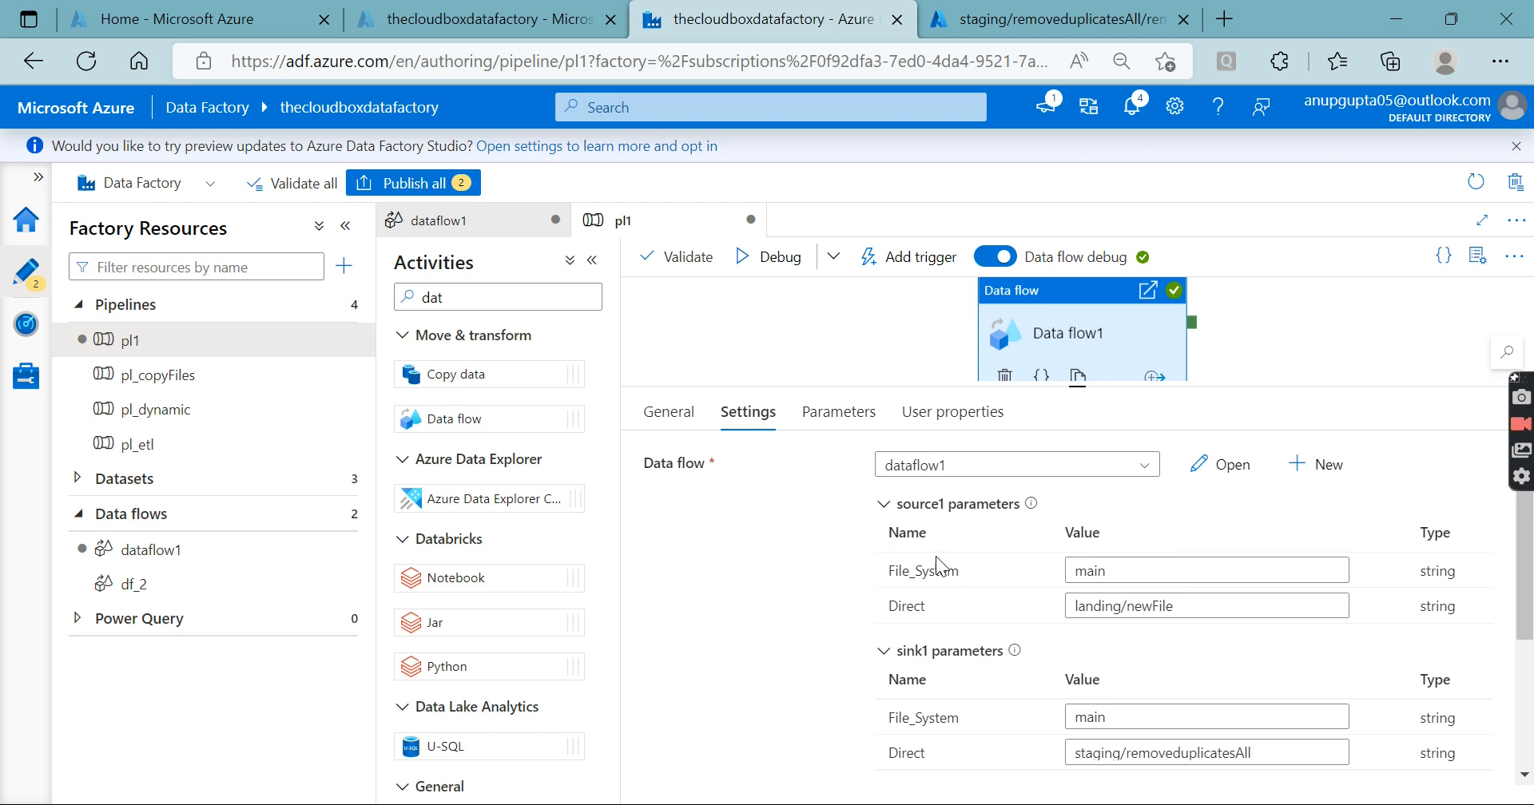
pyautogui.click(1130, 571)
pyautogui.click(1190, 623)
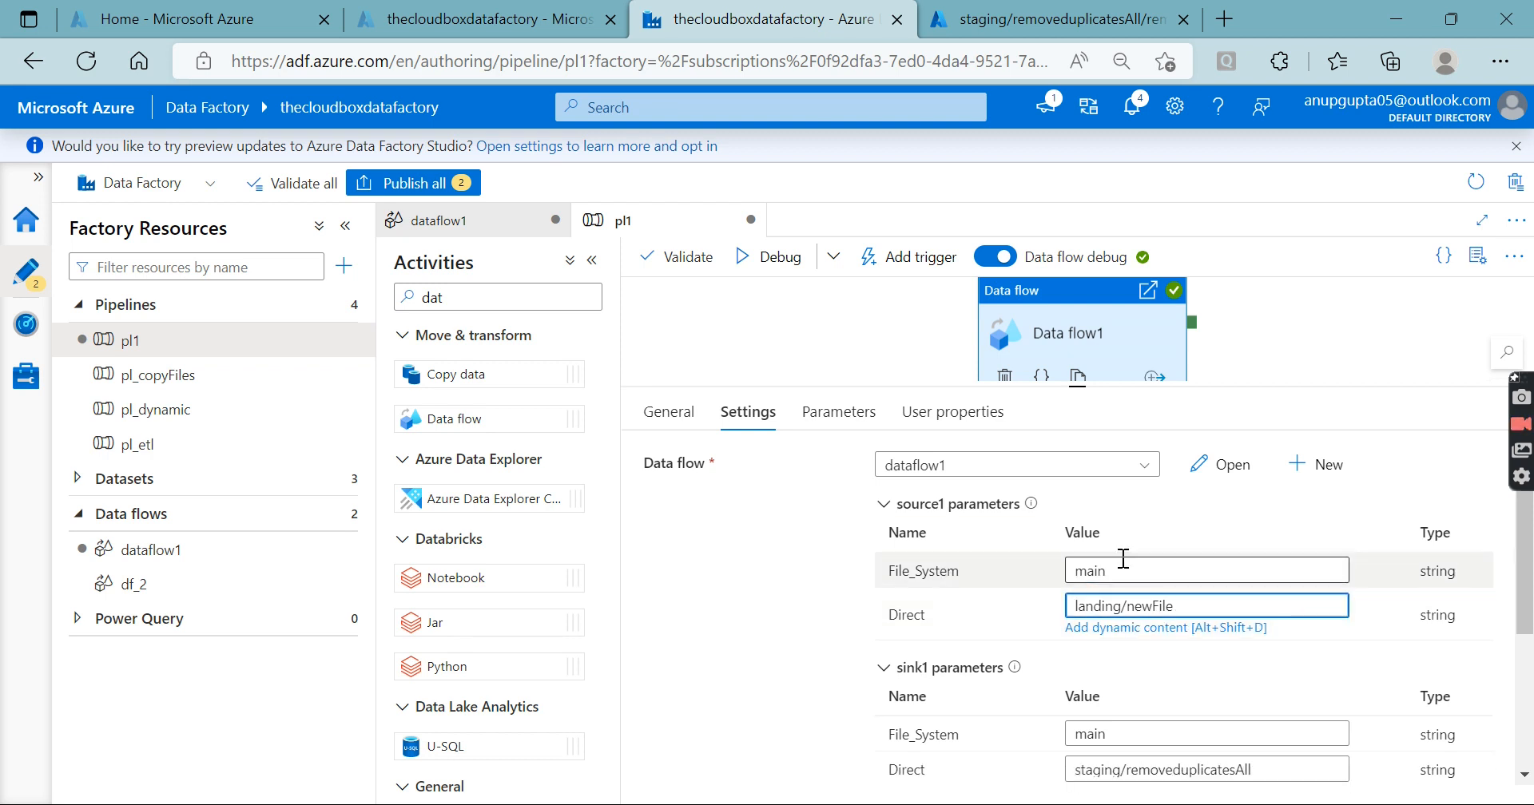
pyautogui.scroll(-2, 1174, 685)
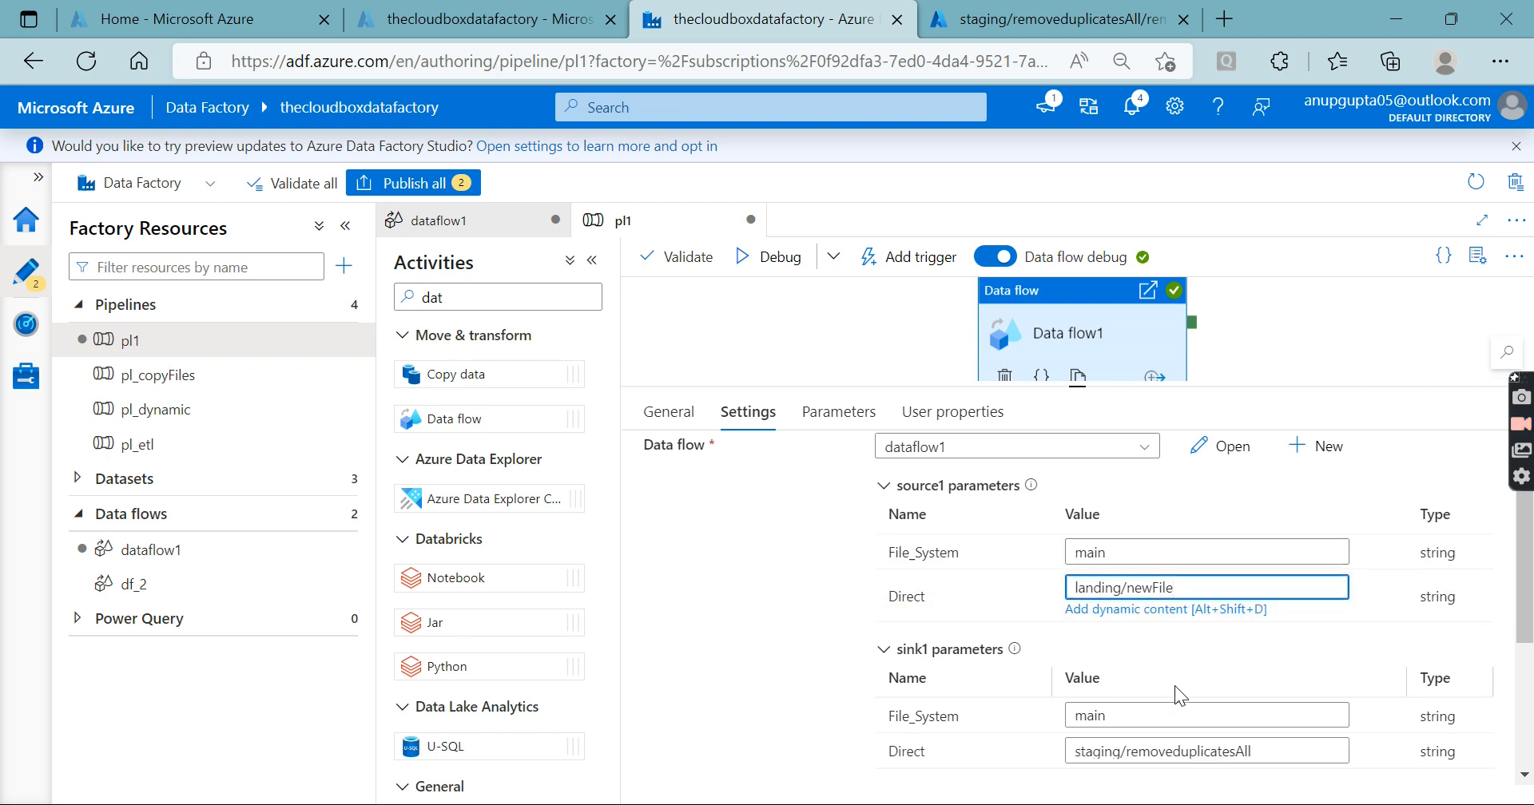
pyautogui.click(1273, 609)
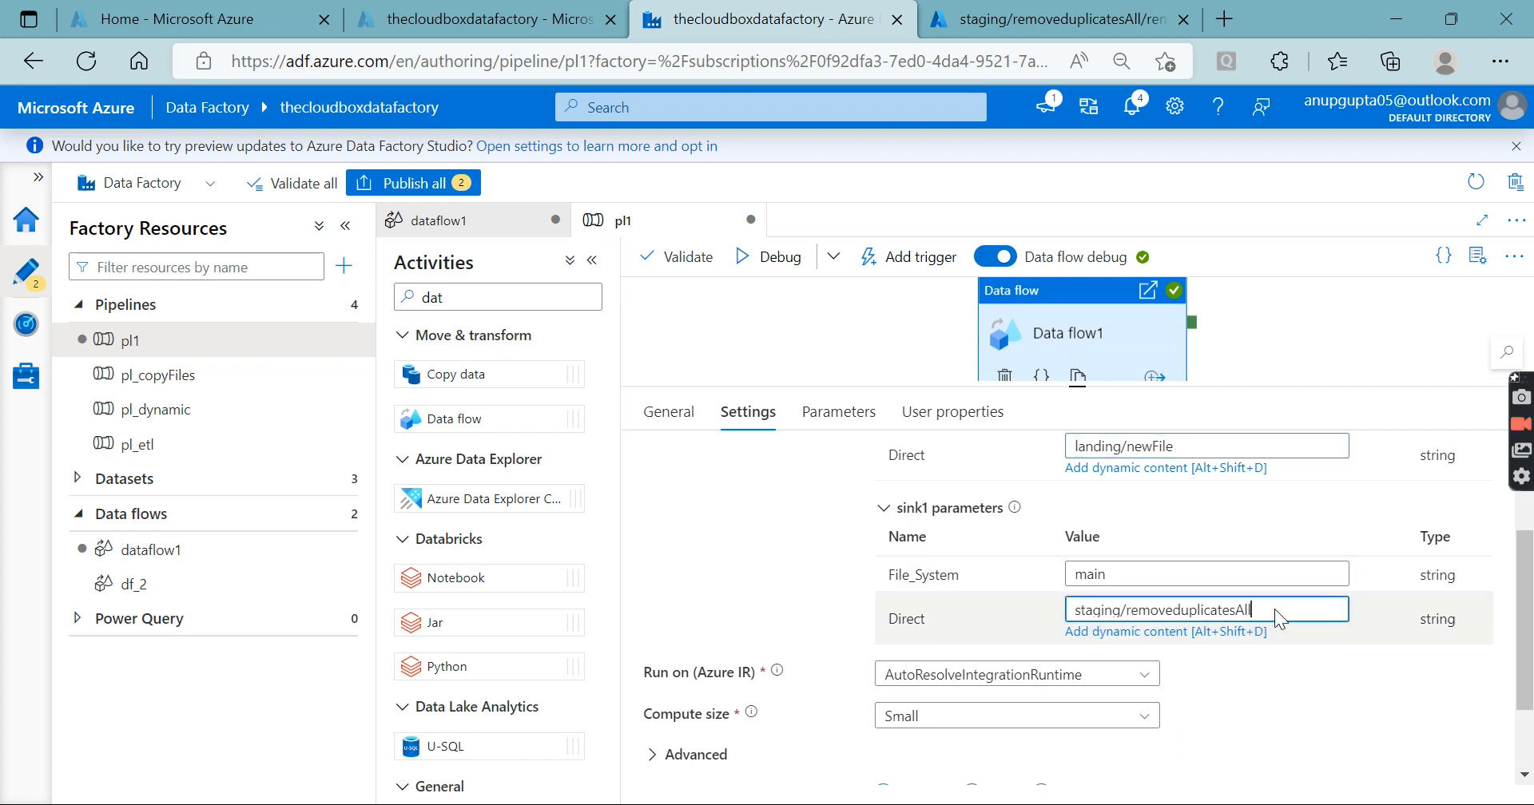